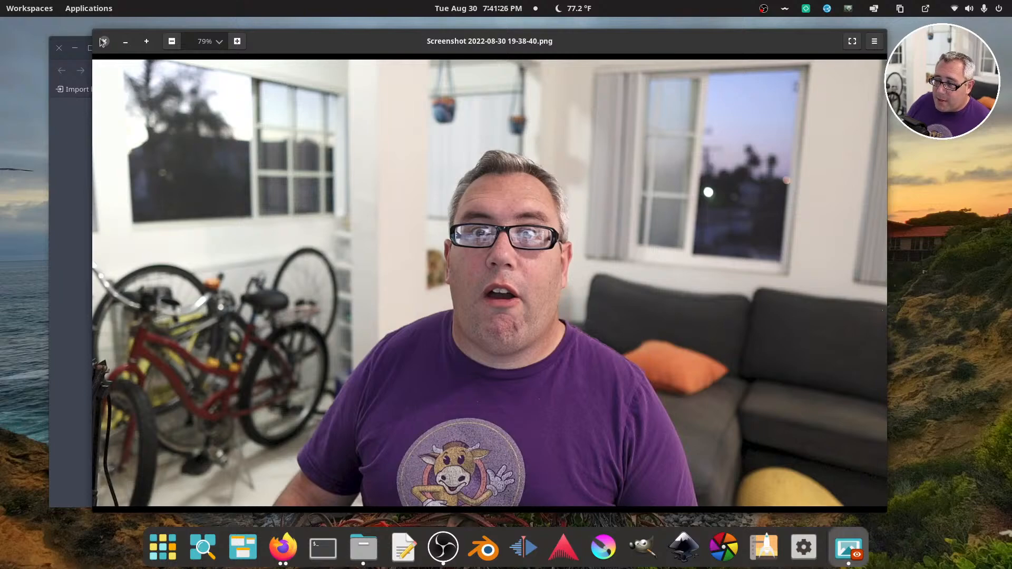
pyautogui.click(102, 42)
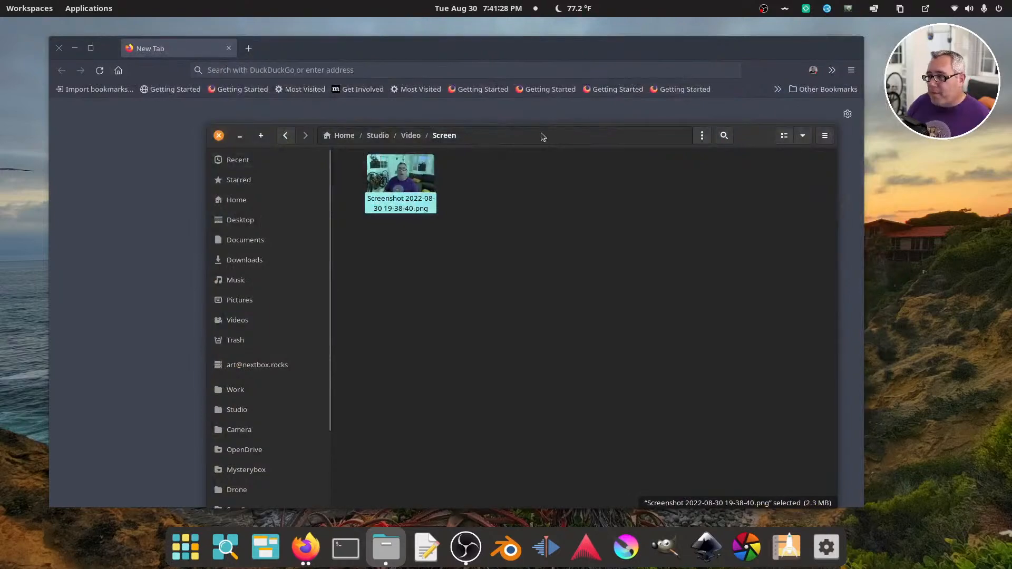
pyautogui.moveTo(542, 134); pyautogui.dragTo(683, 129)
pyautogui.click(214, 209)
pyautogui.click(325, 289)
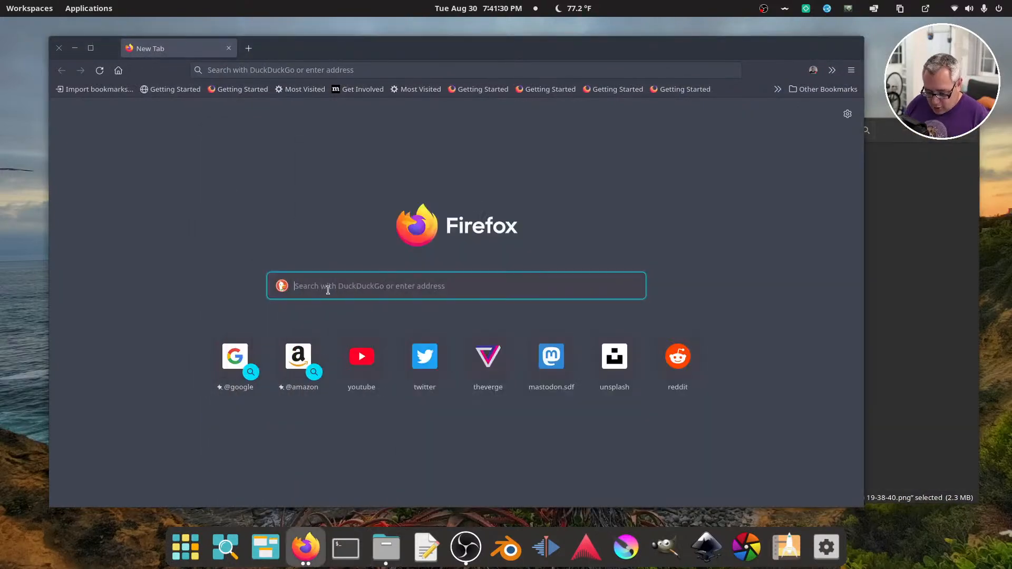
pyautogui.write('remove b')
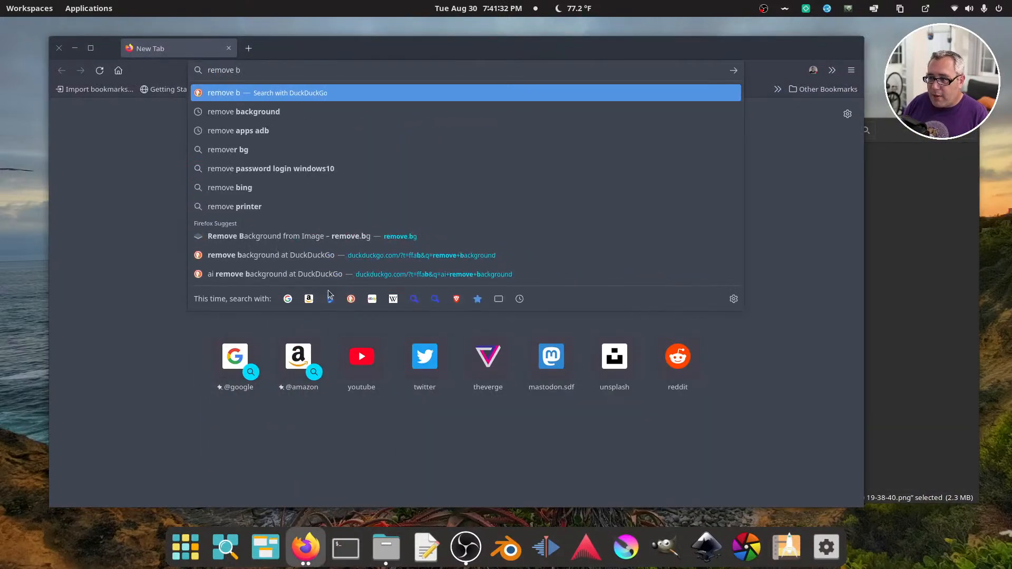
pyautogui.write('g')
pyautogui.press('Return')
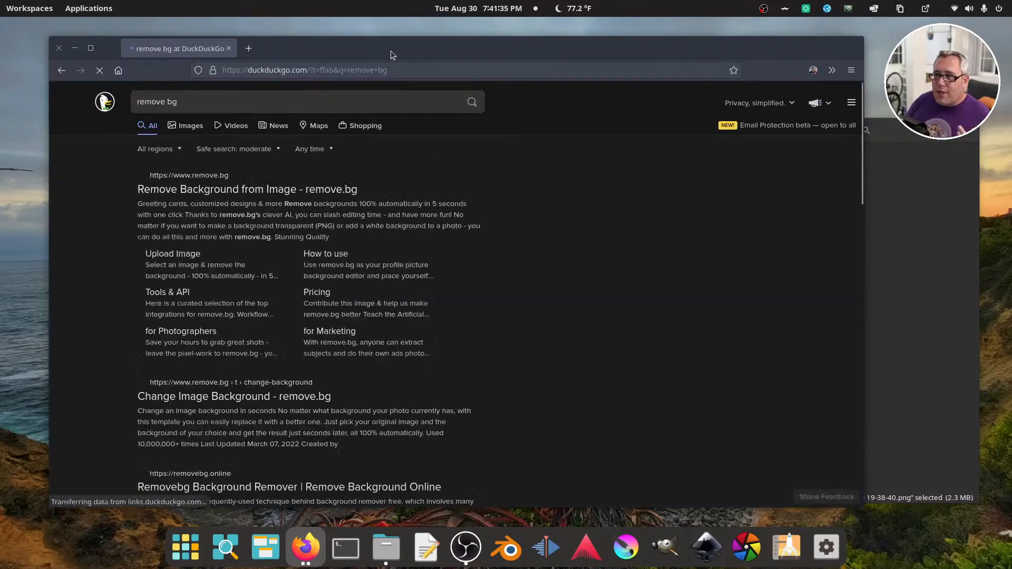
pyautogui.moveTo(391, 51); pyautogui.dragTo(369, 47)
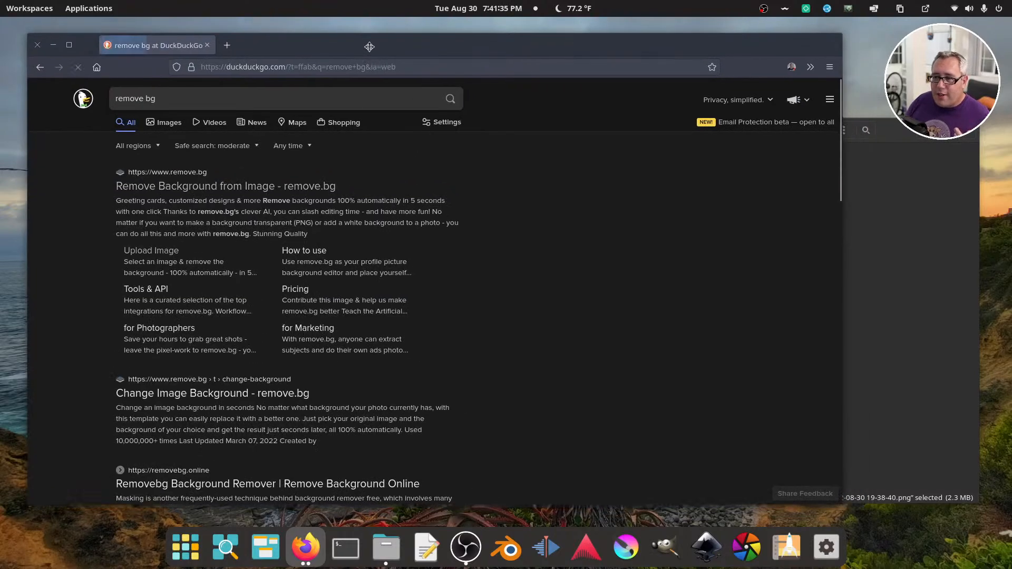
pyautogui.click(189, 176)
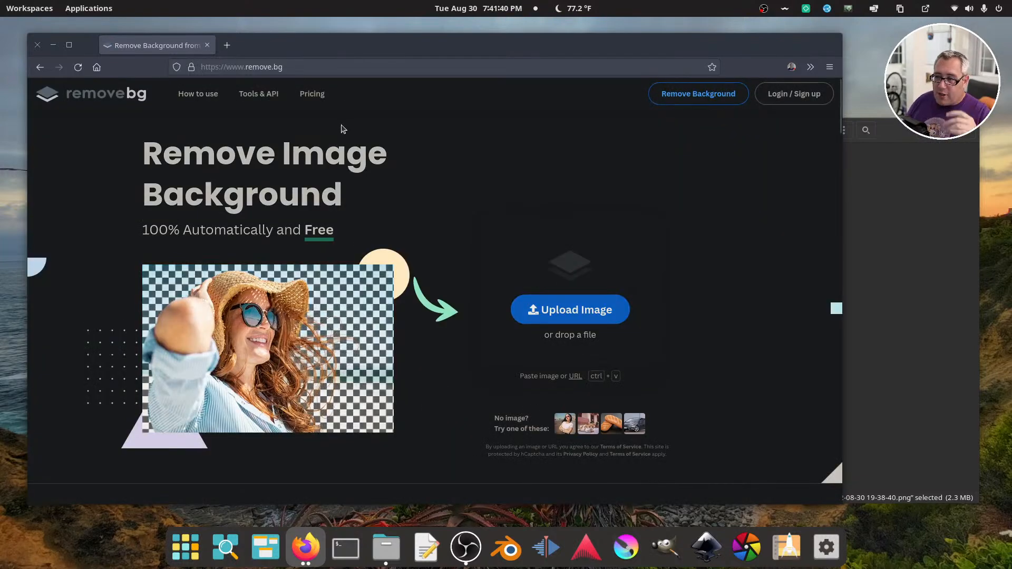
pyautogui.click(914, 207)
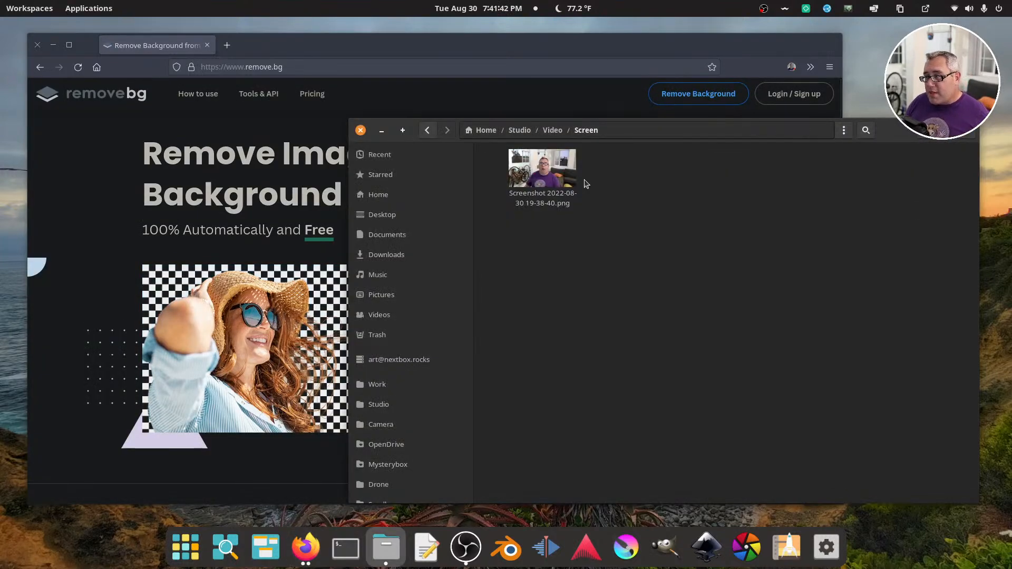
pyautogui.moveTo(542, 169); pyautogui.dragTo(348, 222)
pyautogui.click(448, 48)
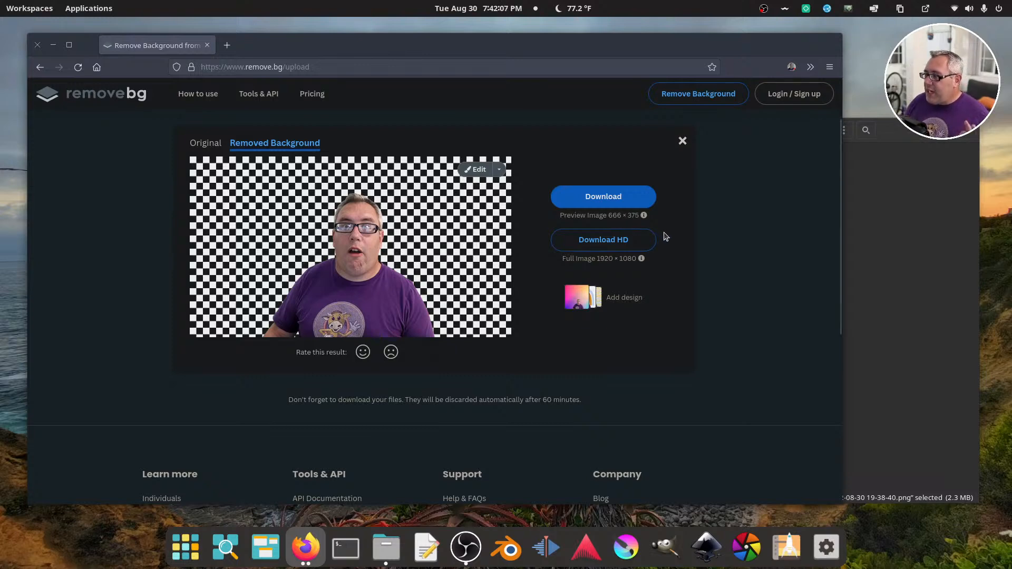
pyautogui.click(609, 200)
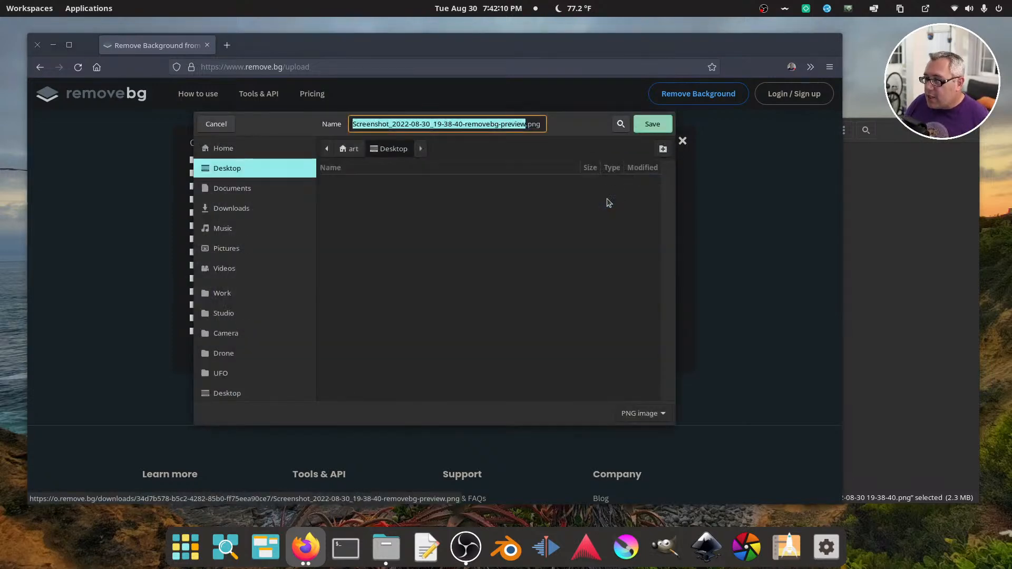
pyautogui.click(646, 131)
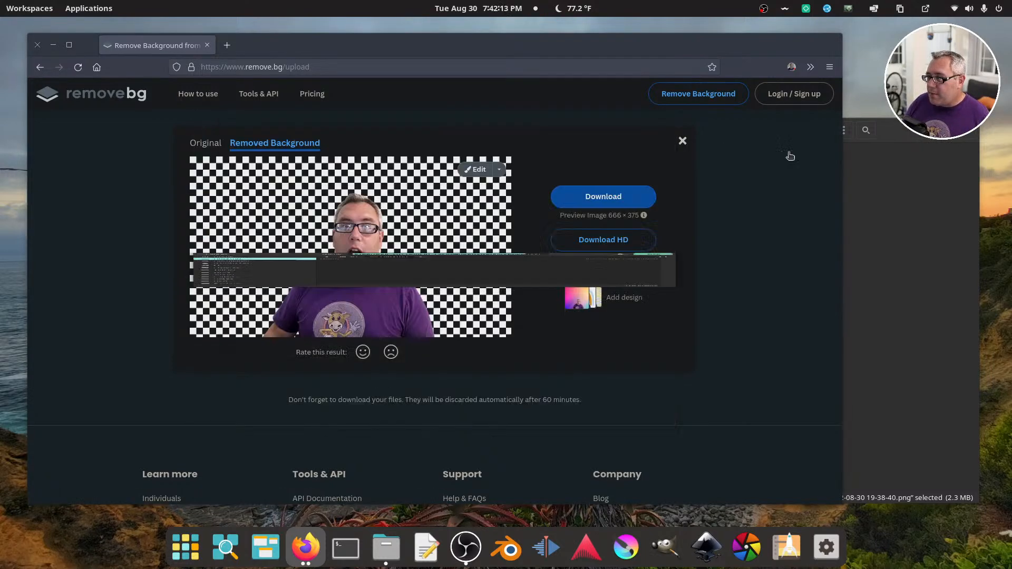
# Bring up the file manager and view the files in the Desktop folder
pyautogui.click(873, 142)
pyautogui.click(822, 292)
pyautogui.moveTo(879, 136); pyautogui.dragTo(0, 150)
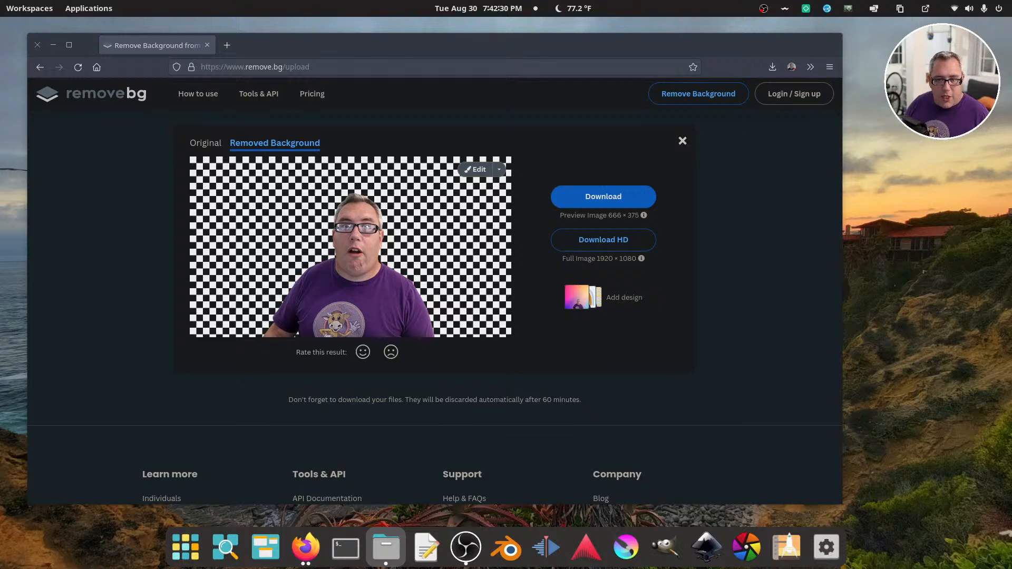
pyautogui.moveTo(758, 1); pyautogui.dragTo(808, 113)
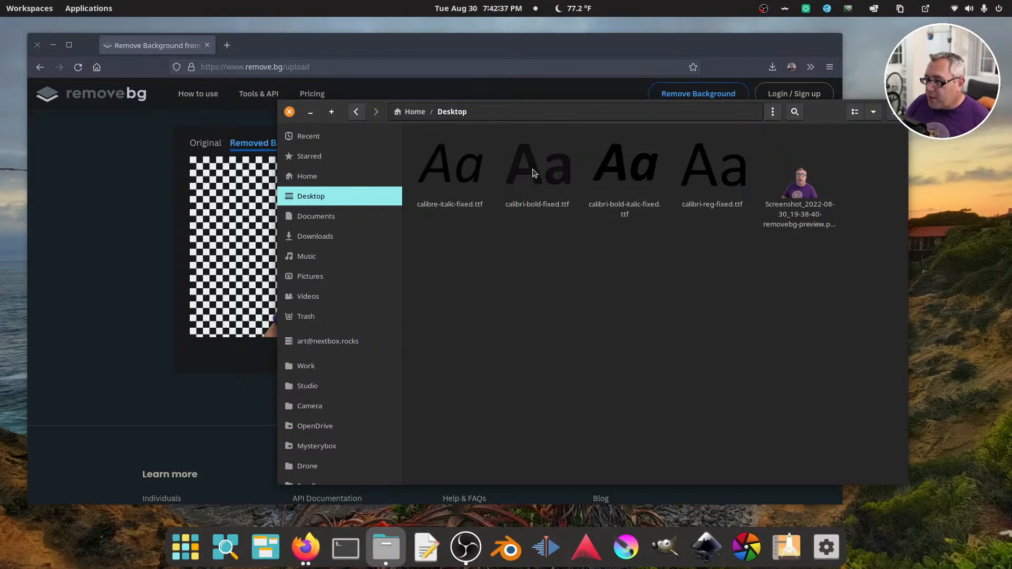
pyautogui.click(443, 173)
pyautogui.click(700, 181)
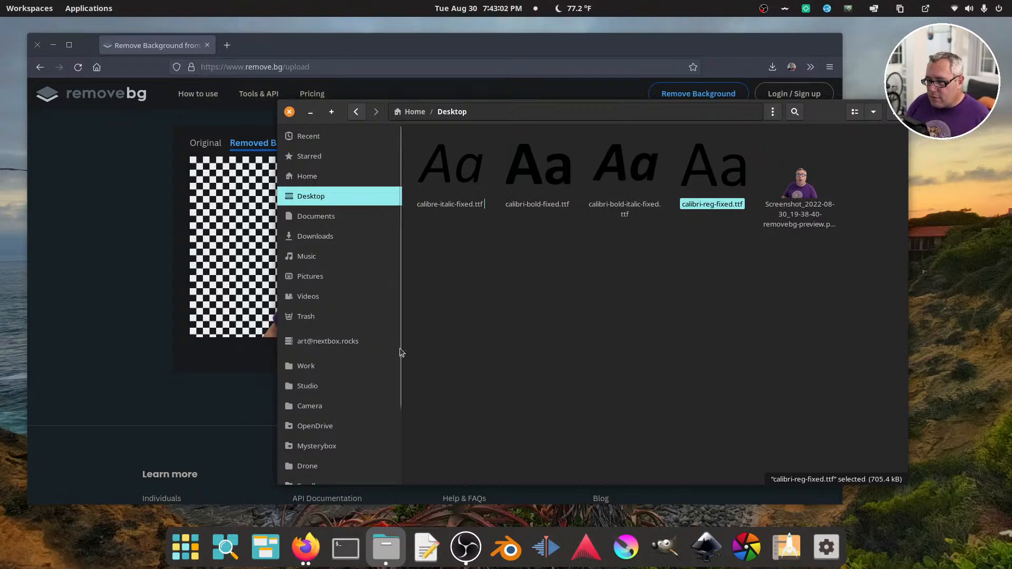
pyautogui.click(316, 386)
pyautogui.doubleClick(653, 157)
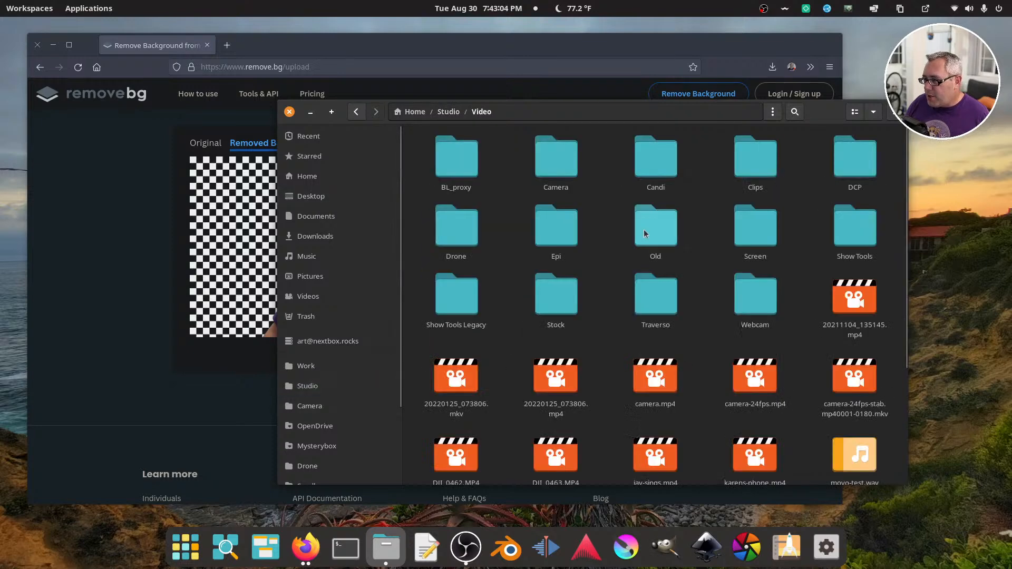
pyautogui.doubleClick(746, 226)
pyautogui.rightClick(472, 153)
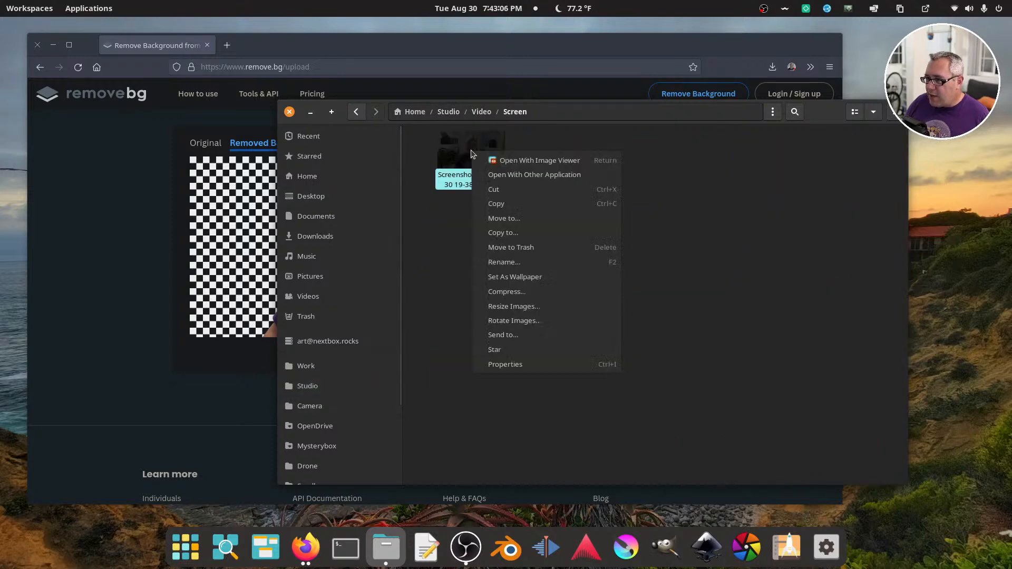
pyautogui.click(494, 190)
pyautogui.click(314, 197)
pyautogui.rightClick(569, 312)
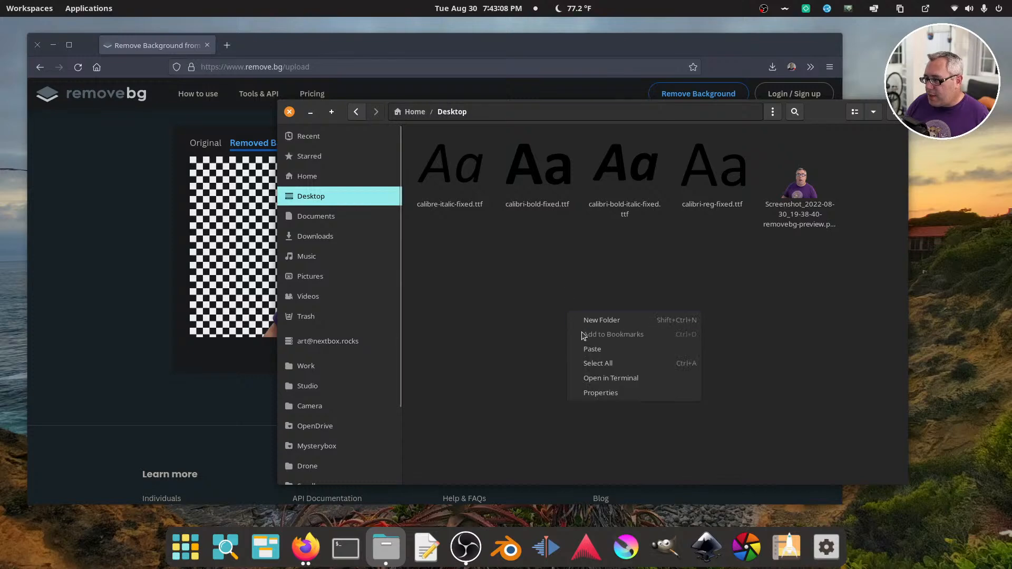
pyautogui.click(592, 349)
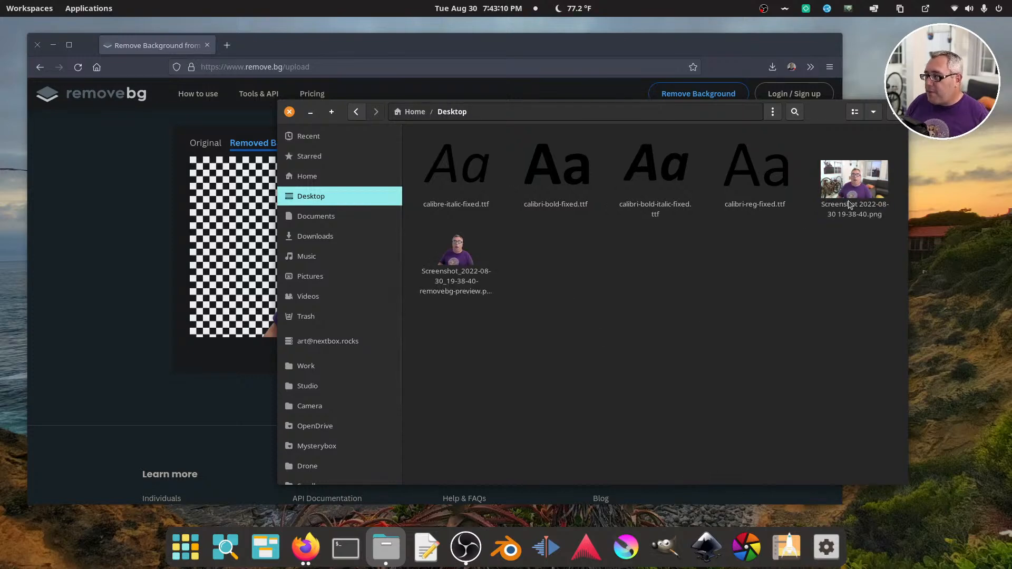
pyautogui.click(38, 45)
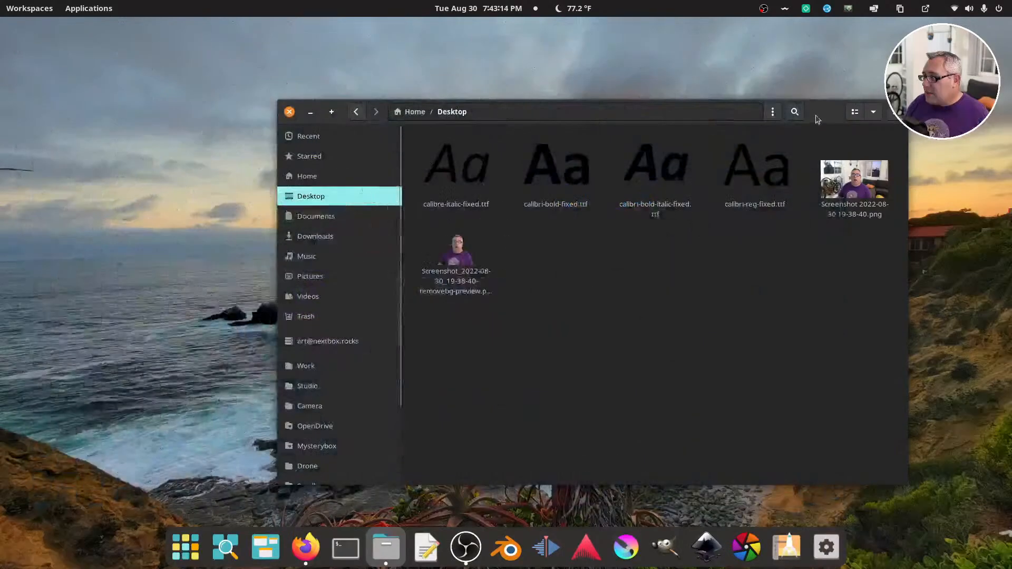
pyautogui.moveTo(816, 114); pyautogui.dragTo(596, 74)
pyautogui.rightClick(610, 138)
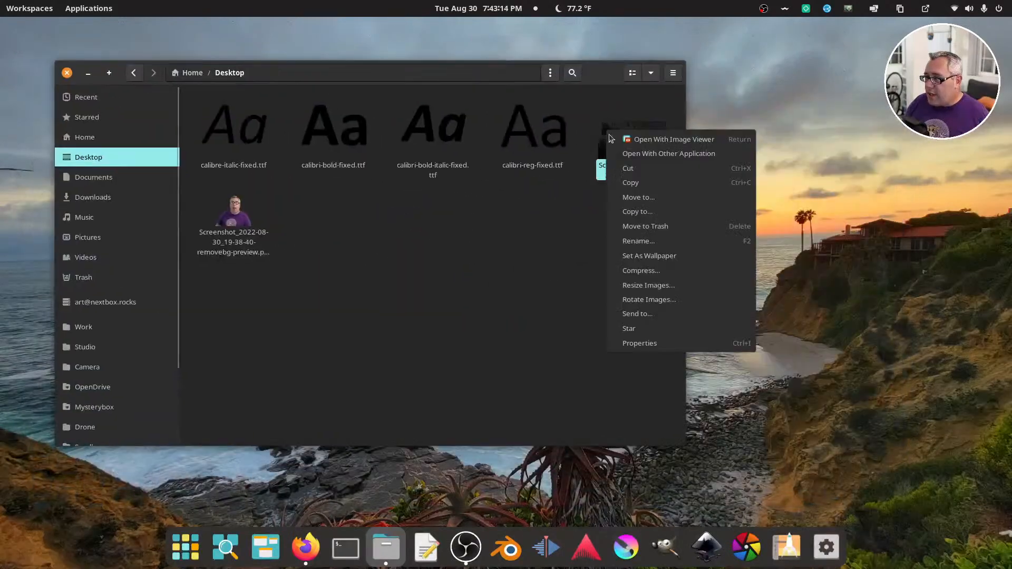
pyautogui.click(668, 153)
pyautogui.click(460, 160)
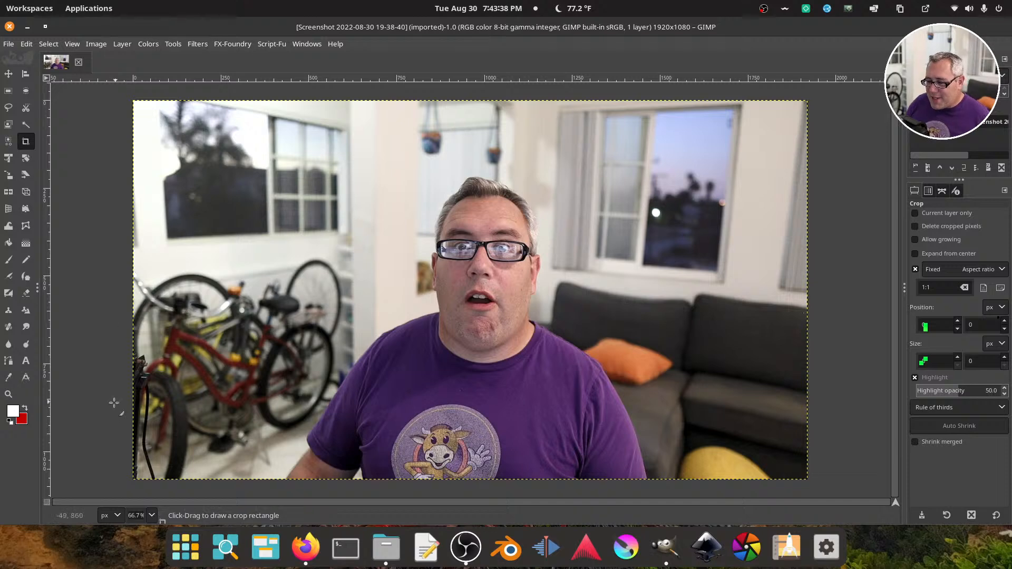
# Add the removebg-preview PNG from the Desktop folder as a layer over the screenshot and move it slightly to the left
pyautogui.click(386, 548)
pyautogui.moveTo(400, 79); pyautogui.dragTo(623, 125)
pyautogui.moveTo(457, 259); pyautogui.dragTo(222, 210)
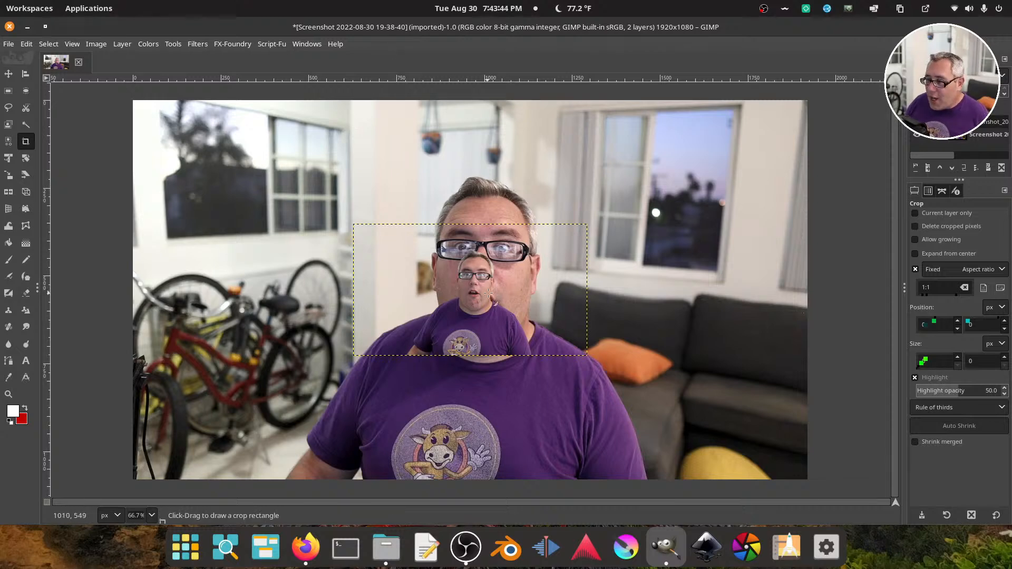
pyautogui.click(8, 74)
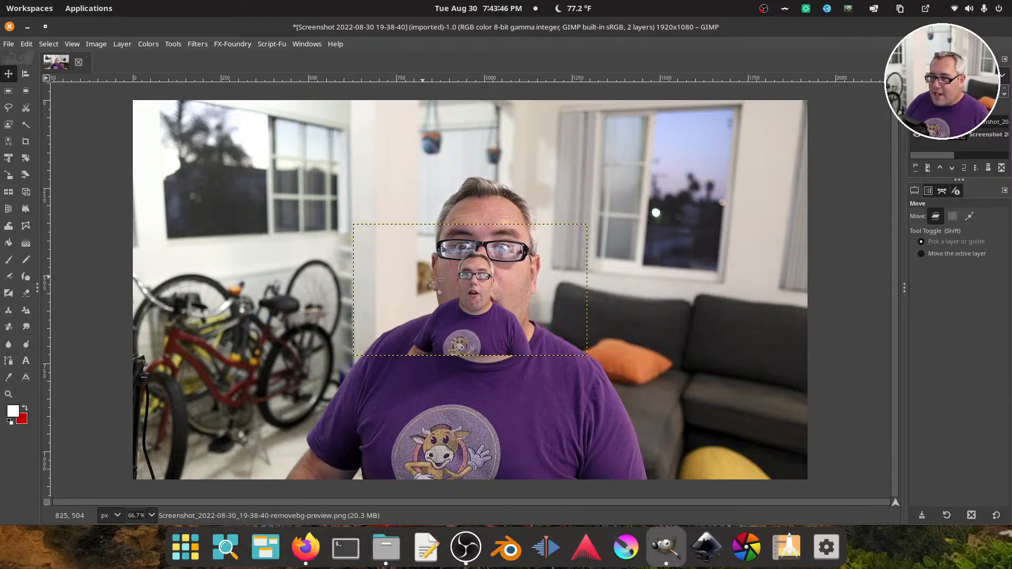
pyautogui.moveTo(515, 338); pyautogui.dragTo(482, 322)
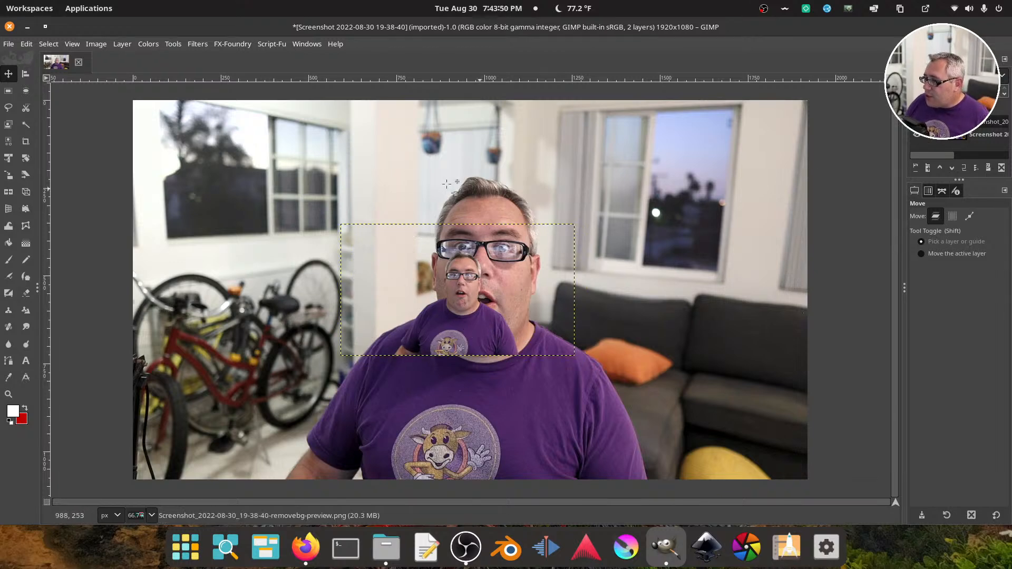
# Scale the cutout layer proportionally to 1918 × 1080 px with Cubic interpolation
pyautogui.click(122, 44)
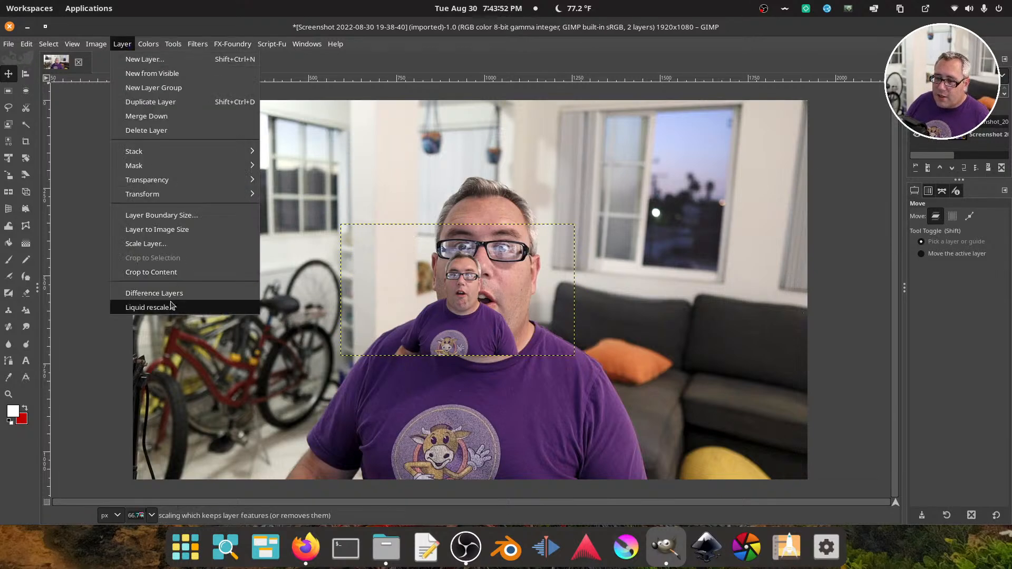
pyautogui.click(176, 243)
pyautogui.press('Tab')
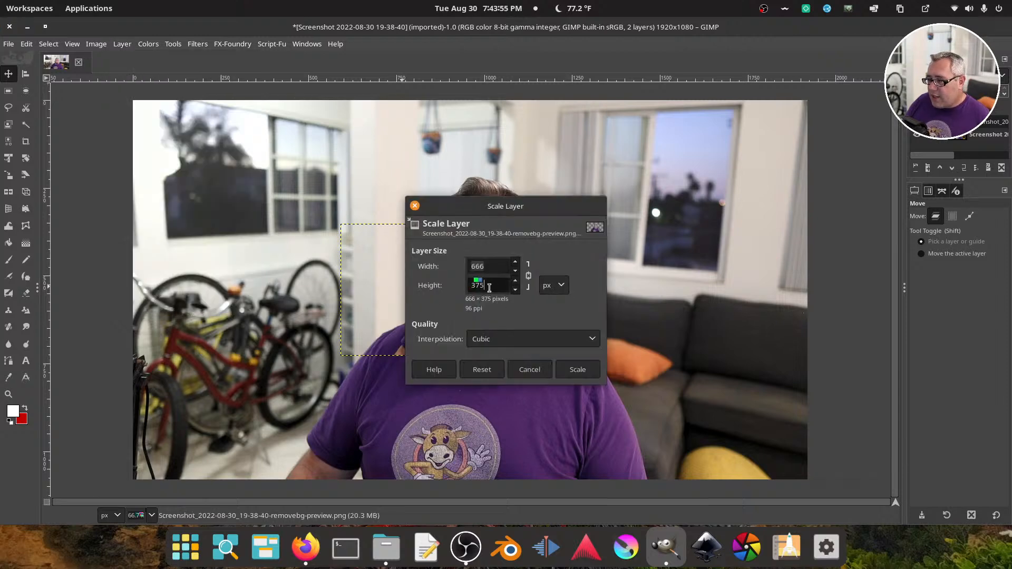
pyautogui.write('1080')
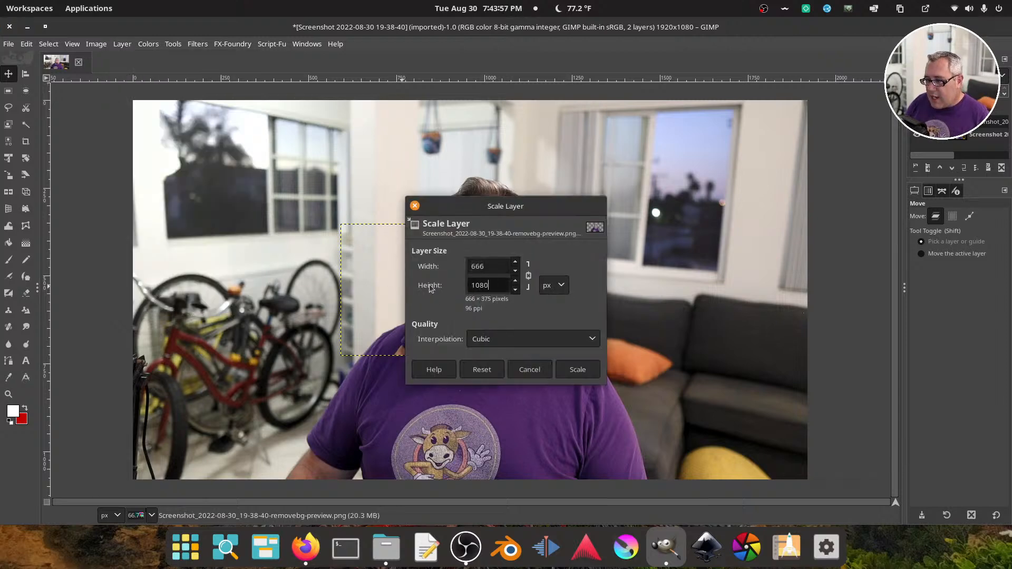
pyautogui.click(492, 265)
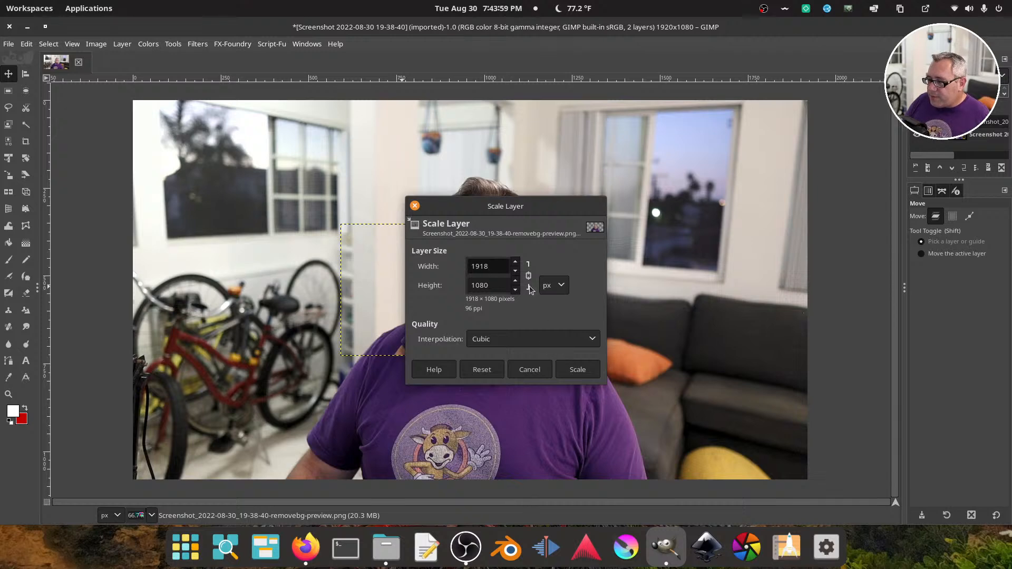
pyautogui.click(577, 370)
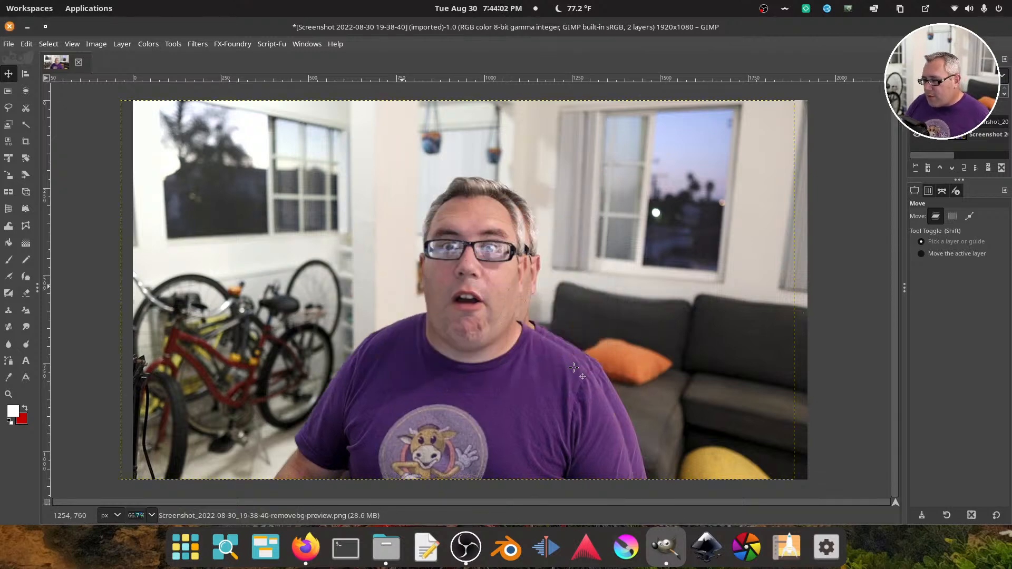
# Center the cutout layer horizontally over the original photo with the Alignment tool, and check it by hiding and showing the background layer
pyautogui.click(30, 77)
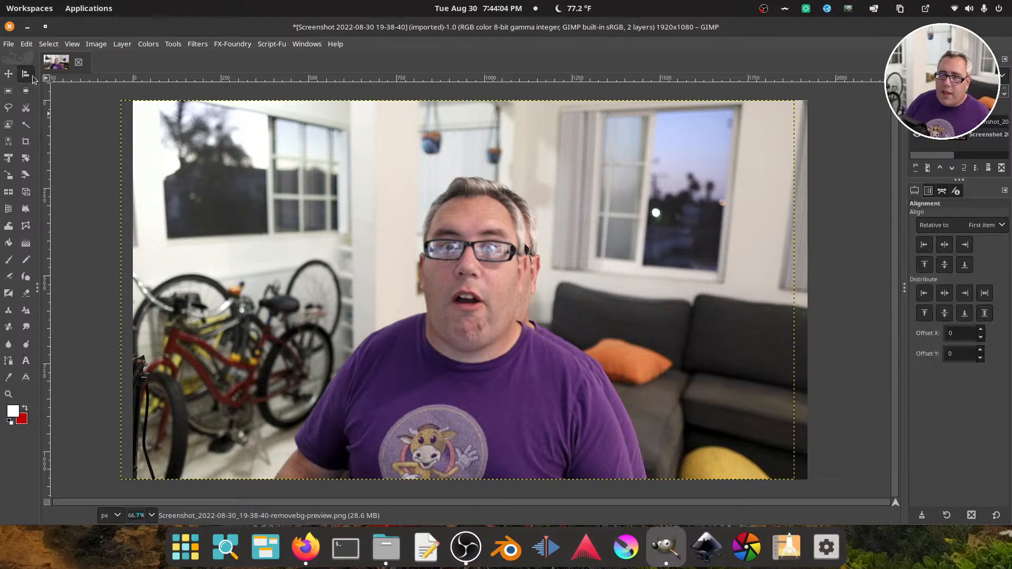
pyautogui.click(311, 152)
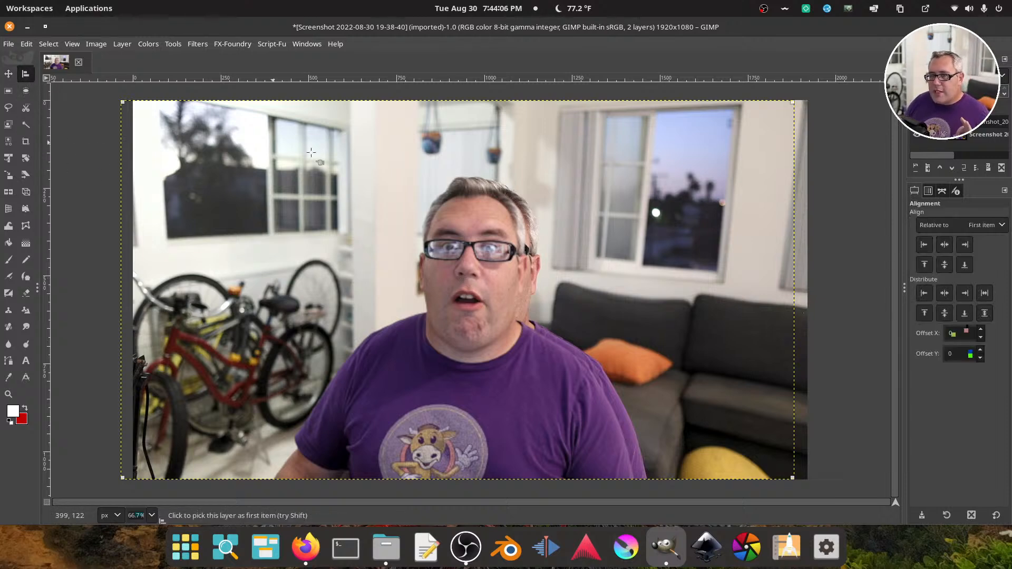
pyautogui.click(943, 295)
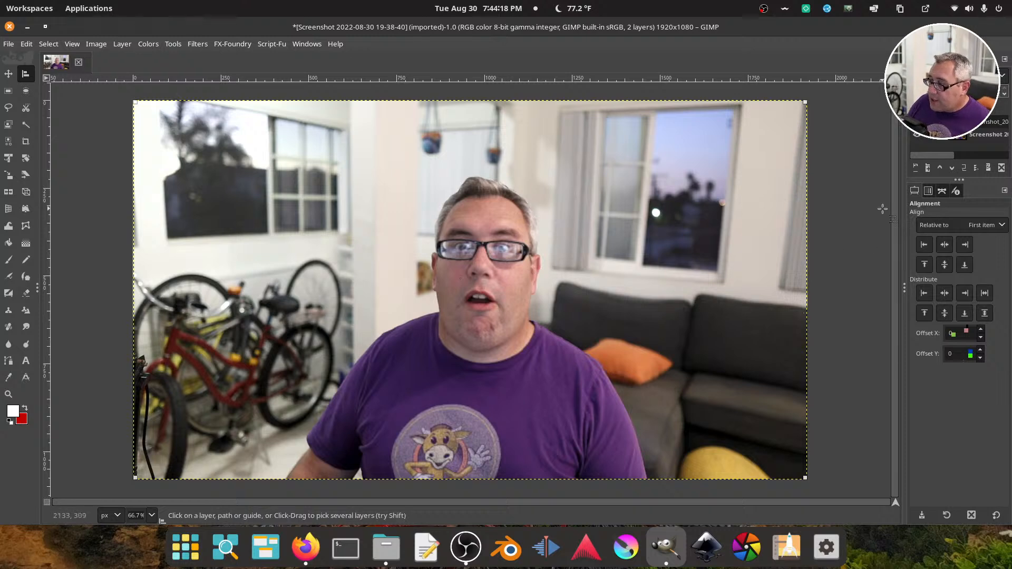
pyautogui.click(916, 135)
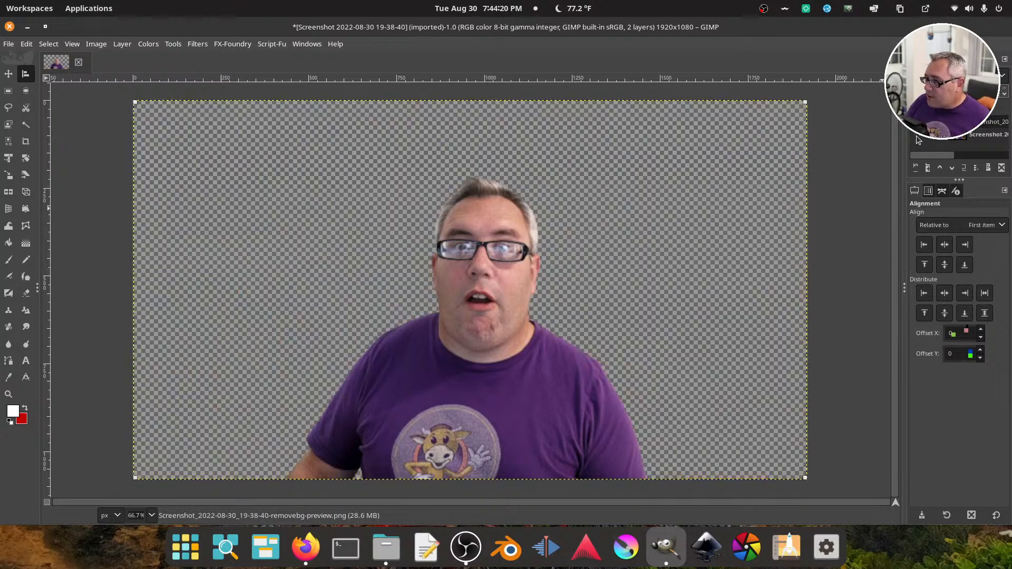
pyautogui.click(916, 135)
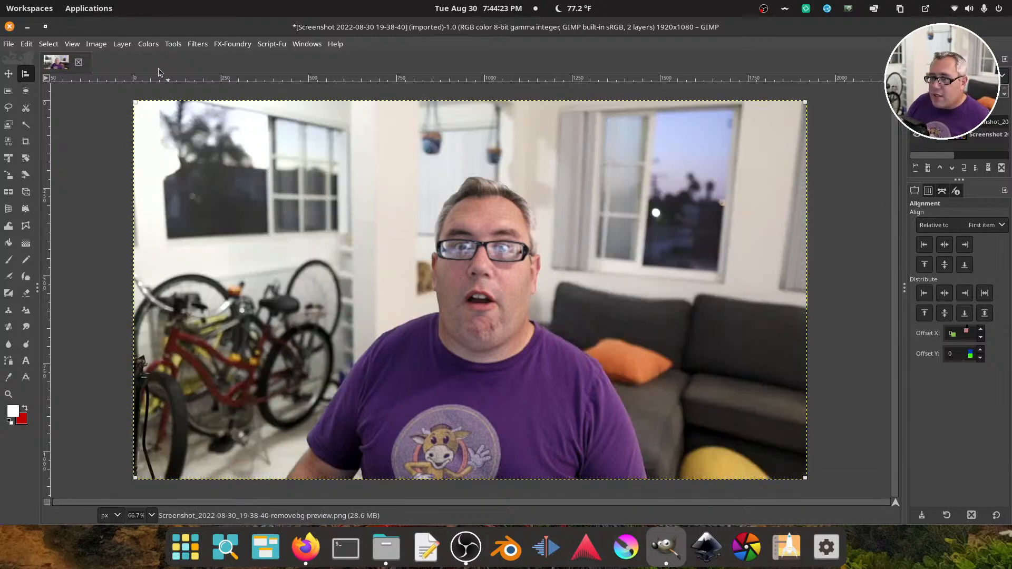
# Create a selection around the person from the cutout layer's transparency with Alpha to Selection
pyautogui.click(122, 44)
pyautogui.moveTo(184, 180)
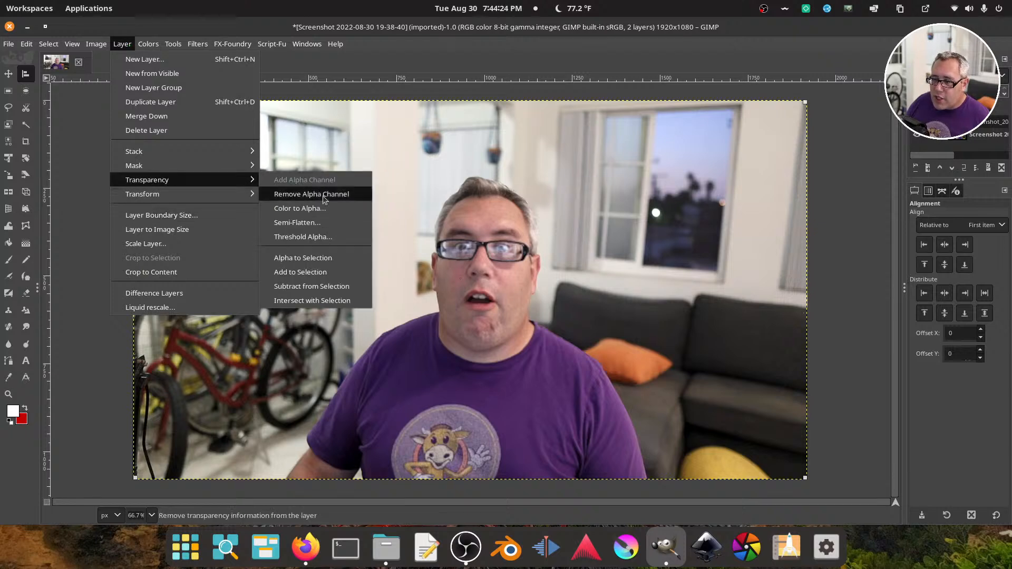
pyautogui.click(338, 259)
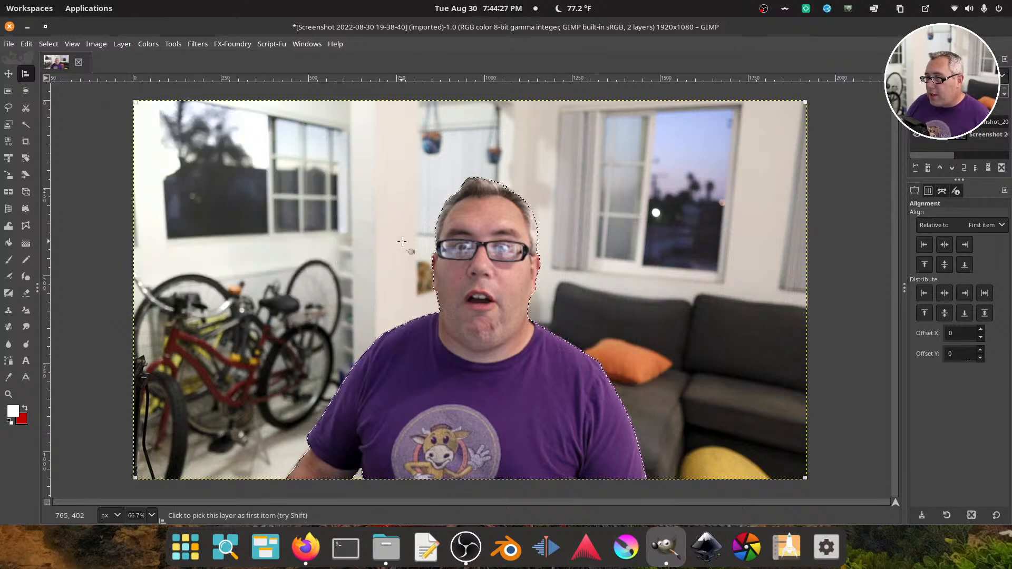
# Add a layer mask to the original screenshot layer, initialized to White (full opacity)
pyautogui.click(916, 136)
pyautogui.click(916, 136)
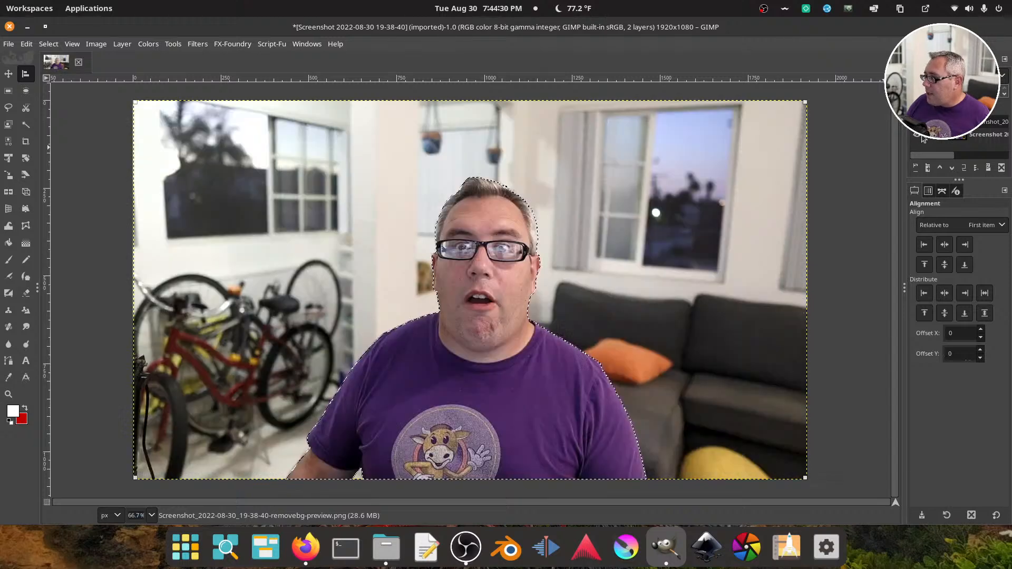
pyautogui.rightClick(957, 139)
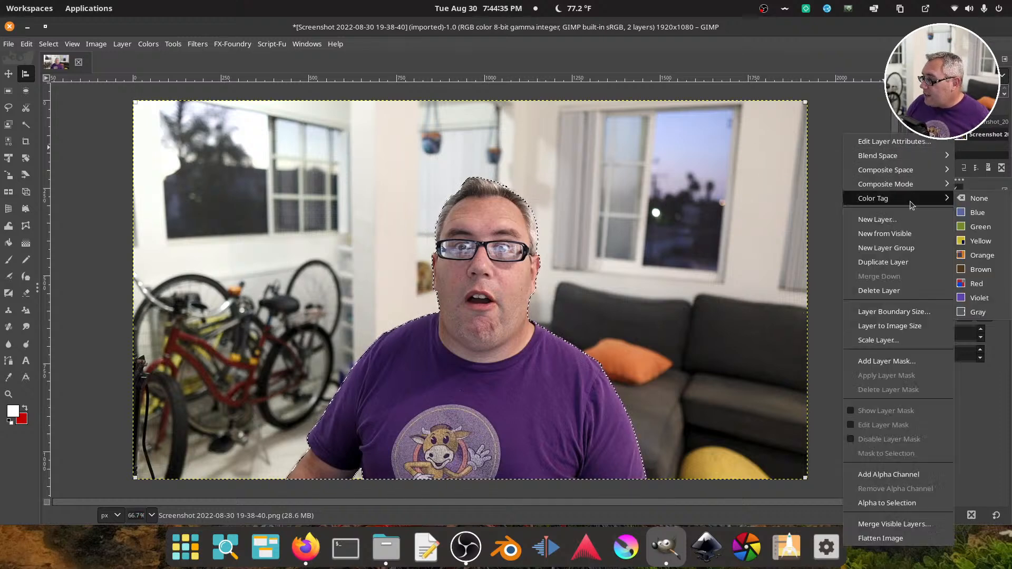
pyautogui.click(916, 363)
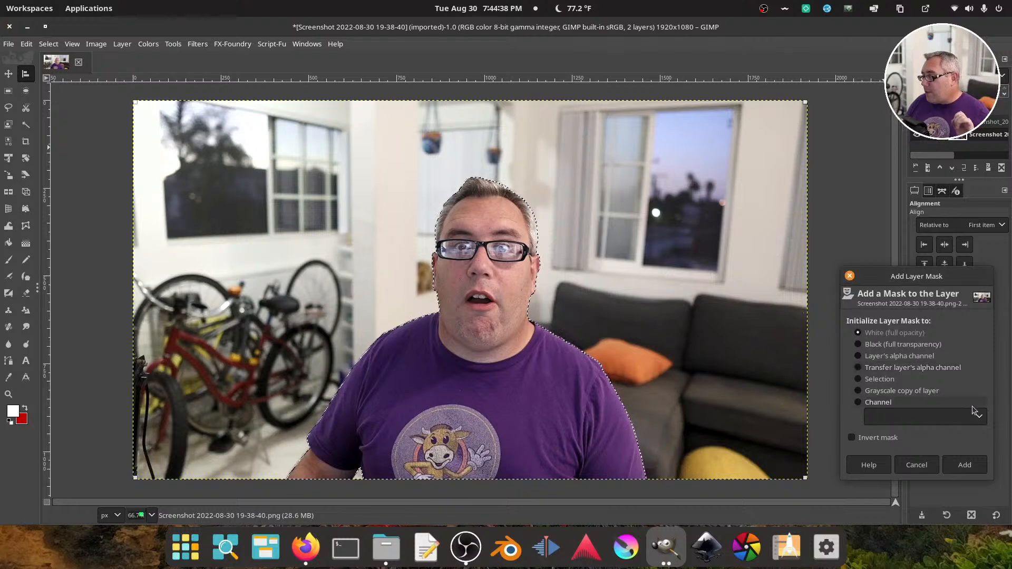
pyautogui.click(964, 465)
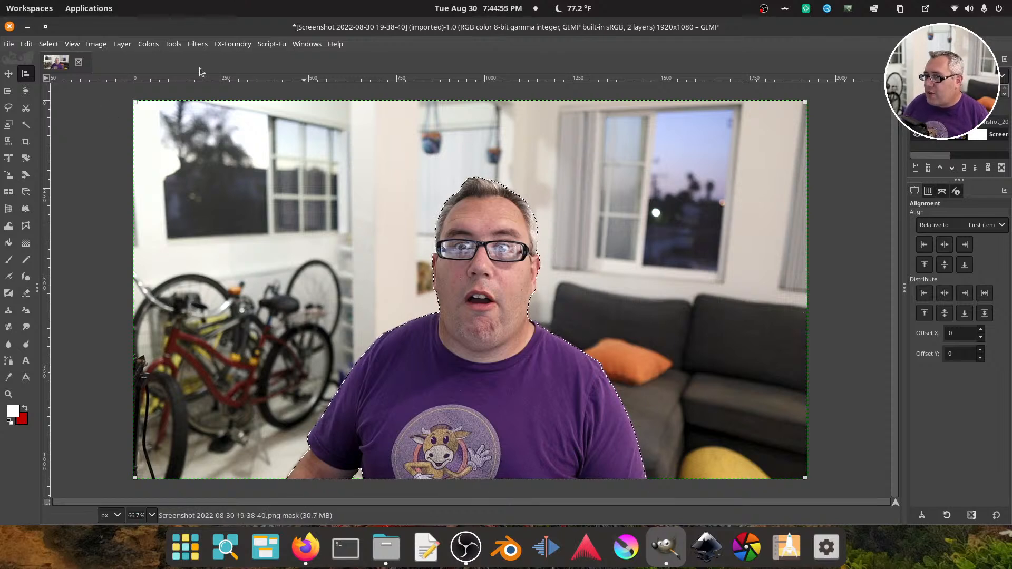
# Invert the selection so it covers the background, and set the foreground color to black (000000)
pyautogui.click(49, 44)
pyautogui.click(60, 88)
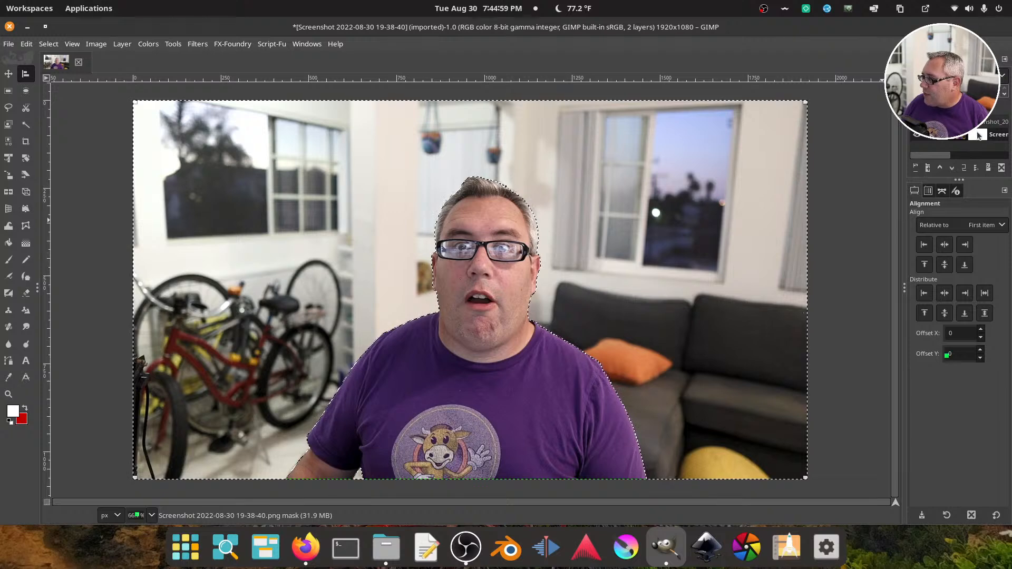
pyautogui.click(23, 411)
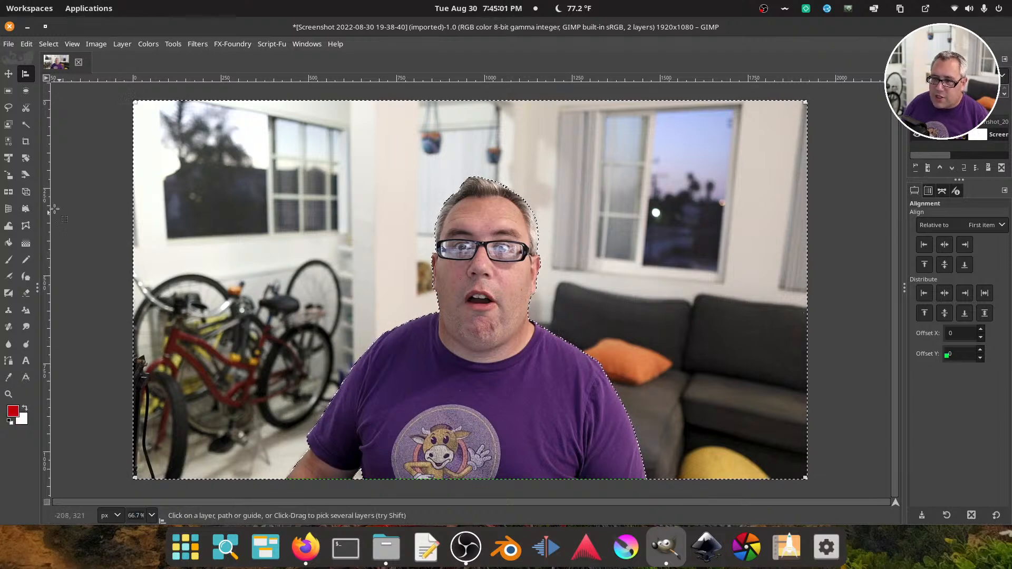
pyautogui.click(15, 410)
pyautogui.moveTo(201, 146); pyautogui.dragTo(195, 202)
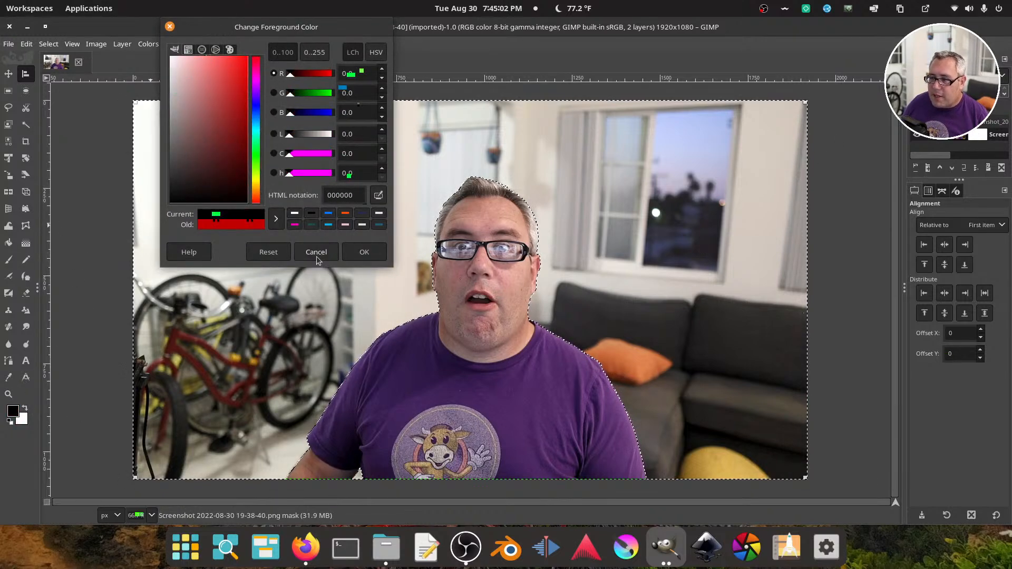
pyautogui.click(365, 252)
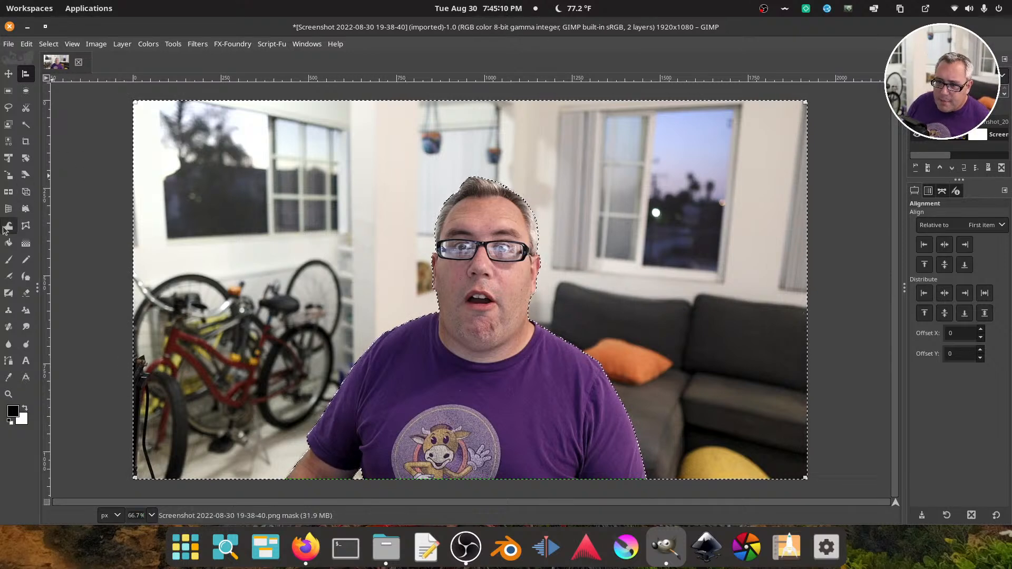
# Bucket-fill the selected background area of the layer mask with black, and clear the selection
pyautogui.click(8, 243)
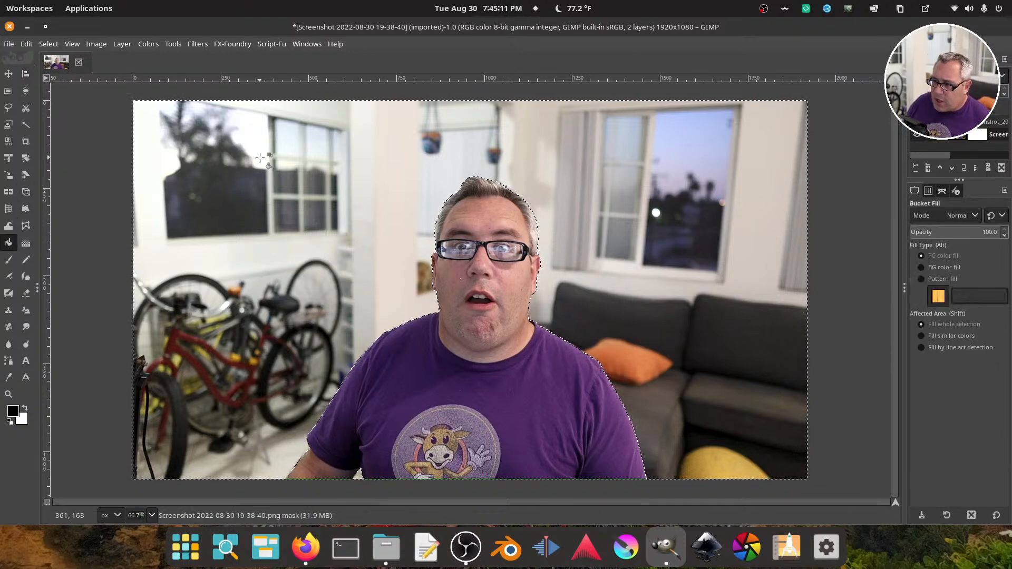
pyautogui.click(594, 136)
pyautogui.click(49, 44)
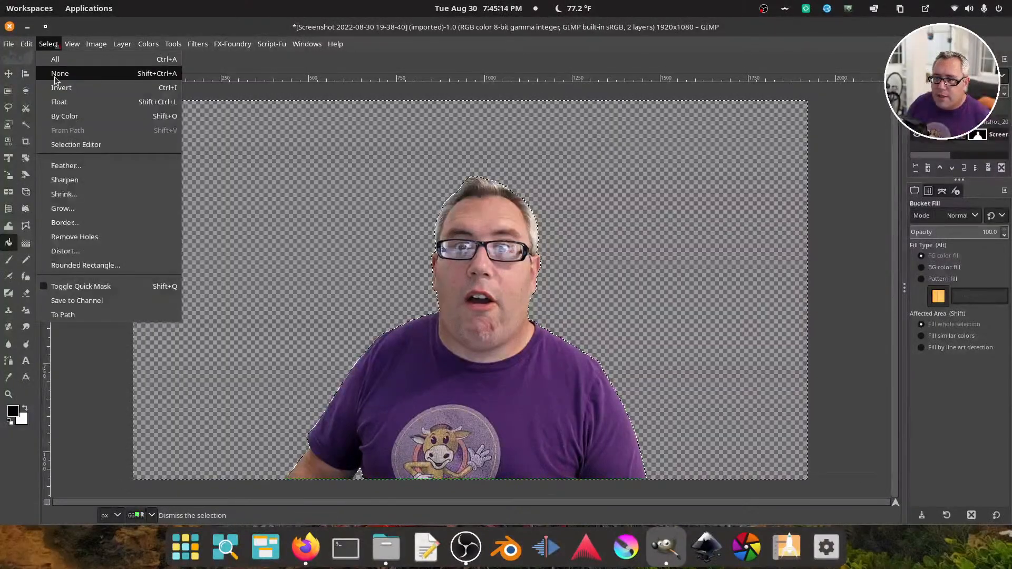
pyautogui.click(55, 73)
# Examine the masked cutout's edges around the hair, glasses and ears at 200% magnification
pyautogui.scroll(2, 128, 515)
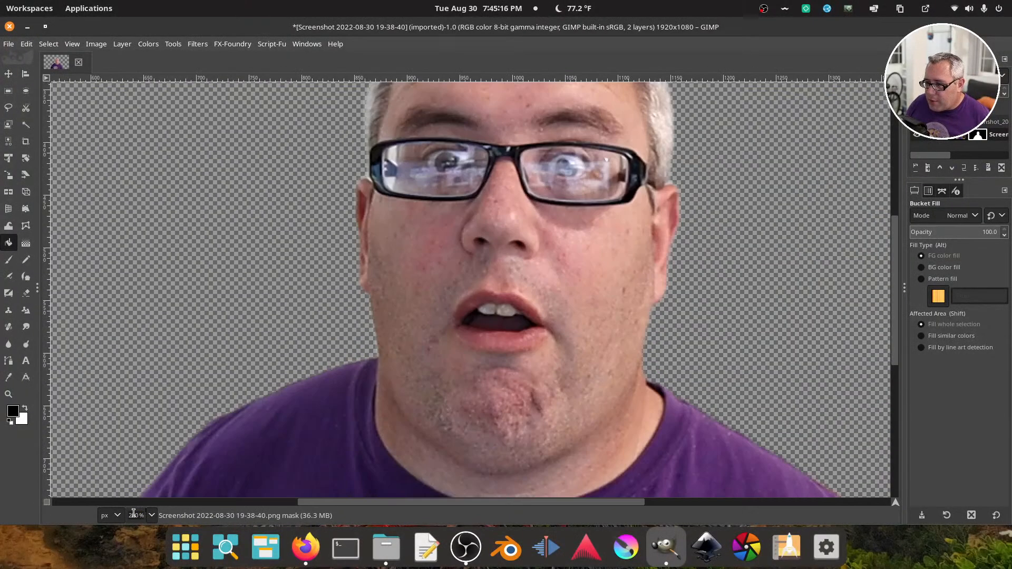
pyautogui.moveTo(319, 165); pyautogui.dragTo(323, 384)
pyautogui.moveTo(575, 263); pyautogui.dragTo(477, 244)
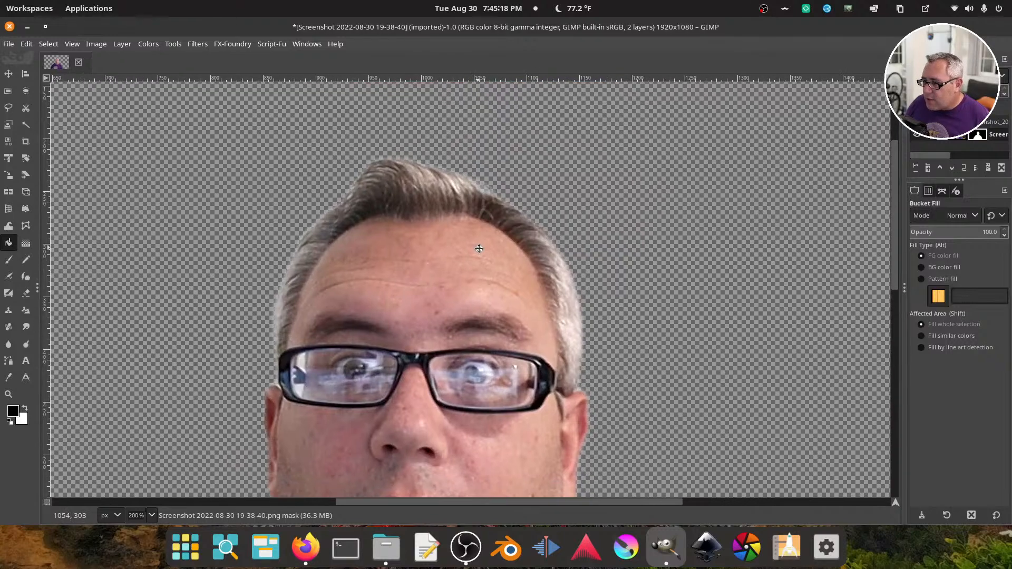
pyautogui.moveTo(476, 280); pyautogui.dragTo(445, 132)
pyautogui.moveTo(448, 248); pyautogui.dragTo(600, 216)
pyautogui.moveTo(528, 272); pyautogui.dragTo(504, 274)
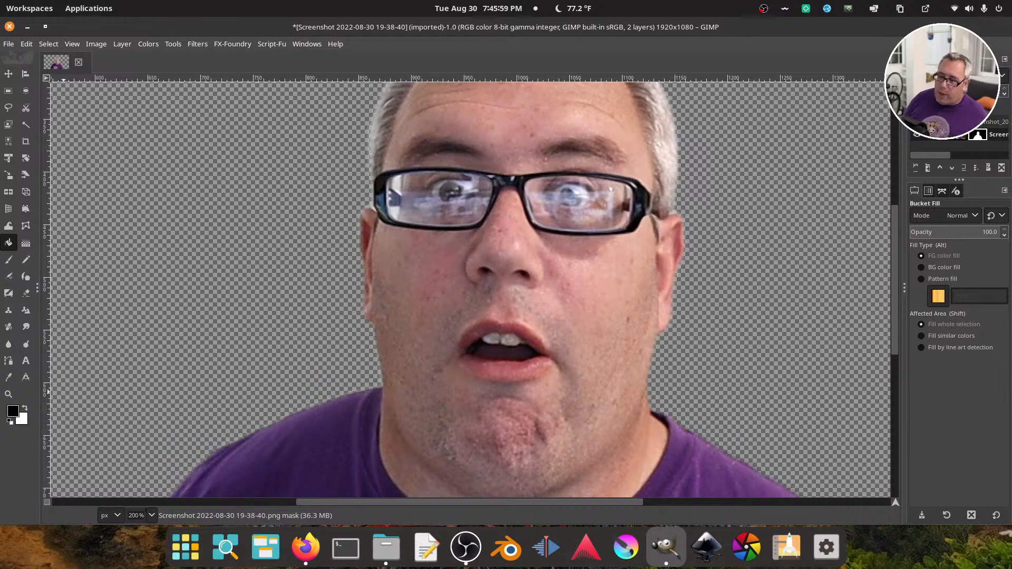
# Inspect the mask edges at 400% for leftover background fringe along the hair, ear, jaw and shoulder
pyautogui.scroll(1, 134, 516)
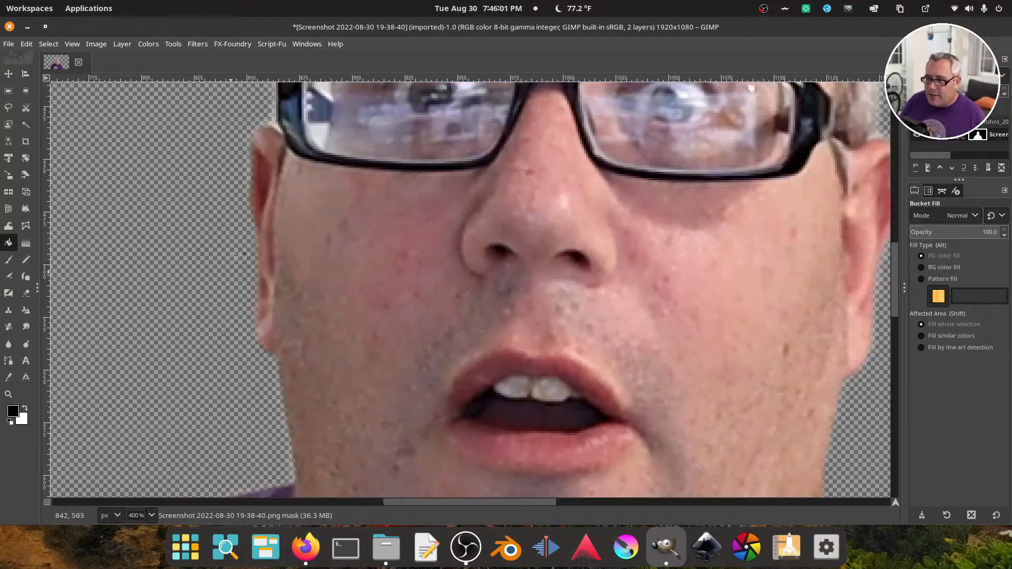
pyautogui.moveTo(305, 188); pyautogui.dragTo(263, 249)
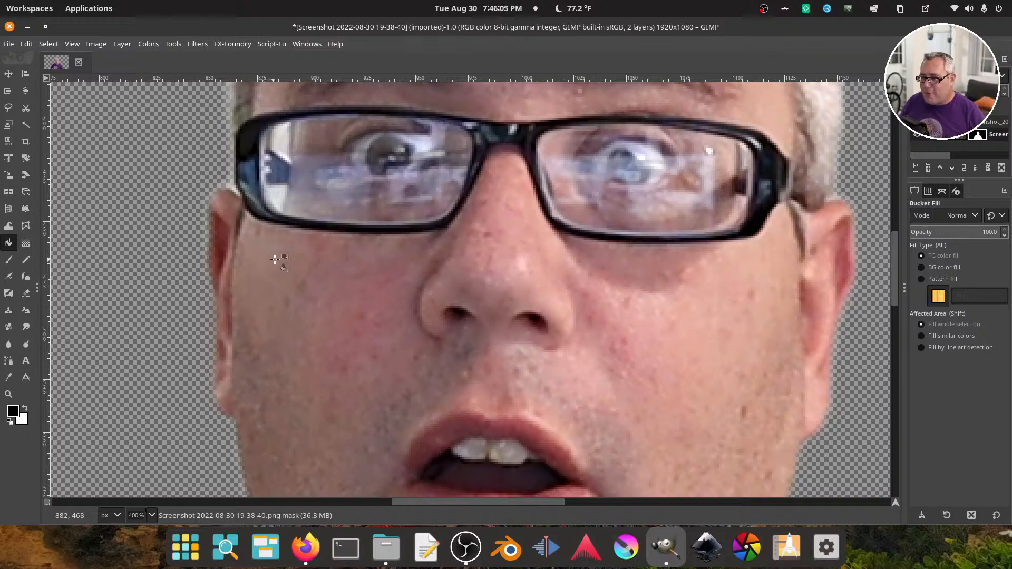
pyautogui.moveTo(300, 226); pyautogui.dragTo(288, 369)
pyautogui.moveTo(288, 273); pyautogui.dragTo(317, 408)
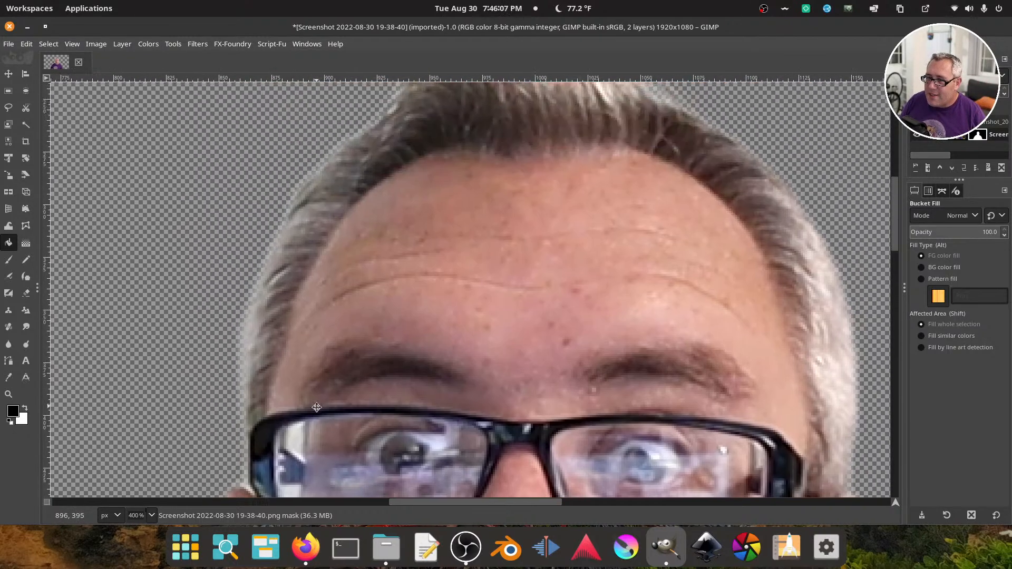
pyautogui.moveTo(320, 292); pyautogui.dragTo(328, 316)
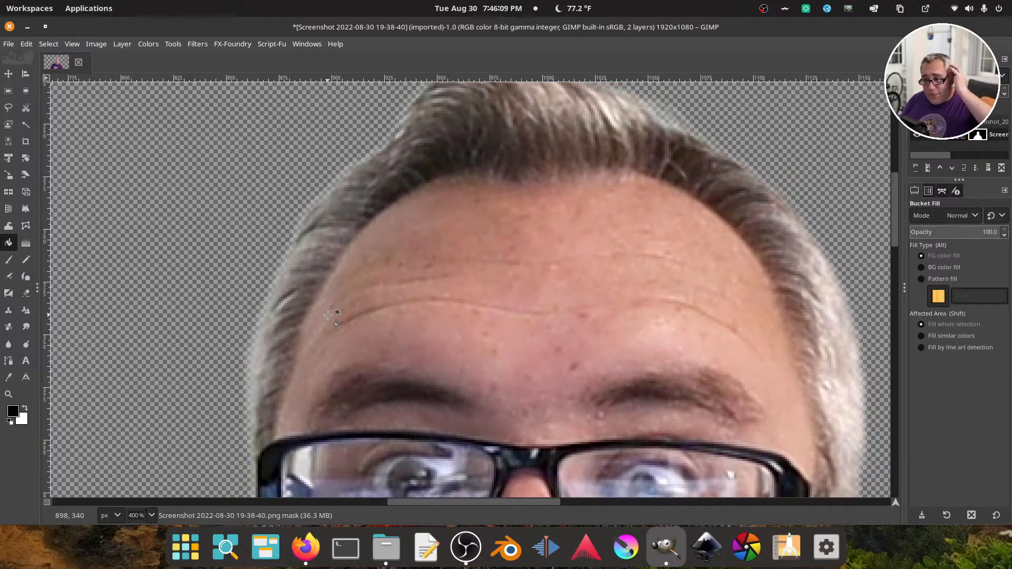
pyautogui.scroll(3, 441, 310)
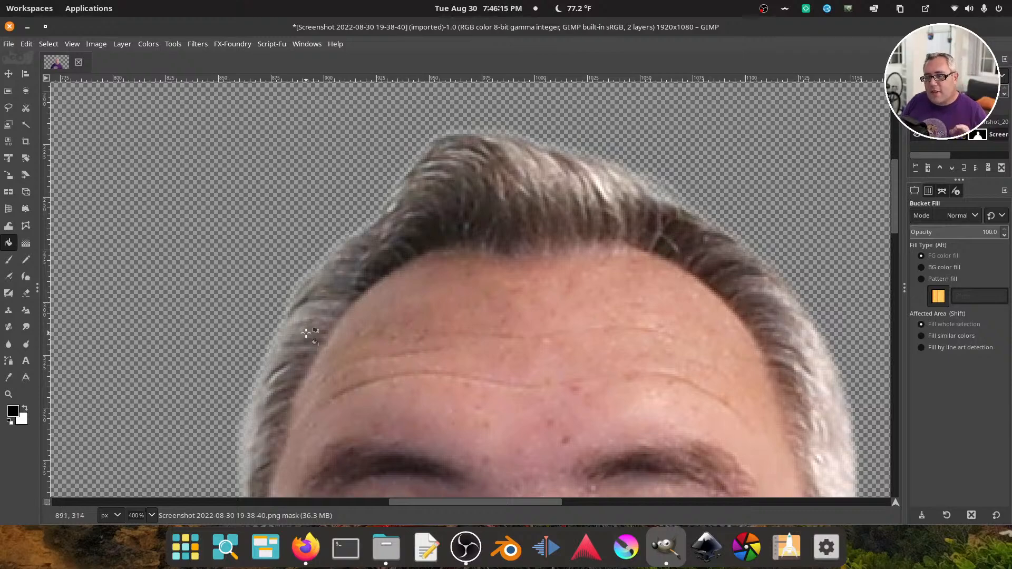
pyautogui.moveTo(310, 324); pyautogui.dragTo(366, 180)
pyautogui.scroll(-20, 366, 180)
pyautogui.hscroll(-4, 390, 200)
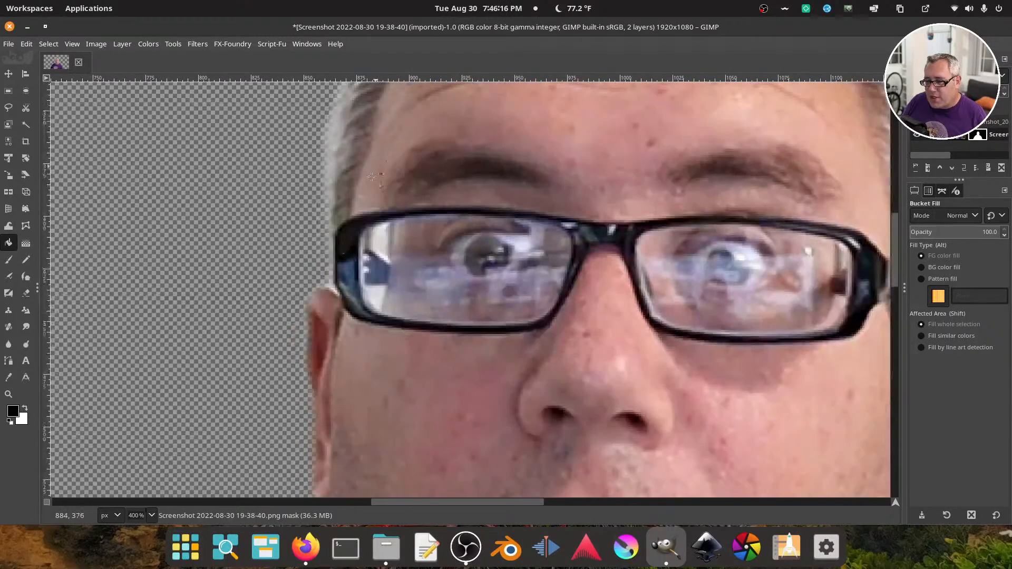
pyautogui.scroll(-8, 330, 350)
pyautogui.hscroll(-8, 368, 332)
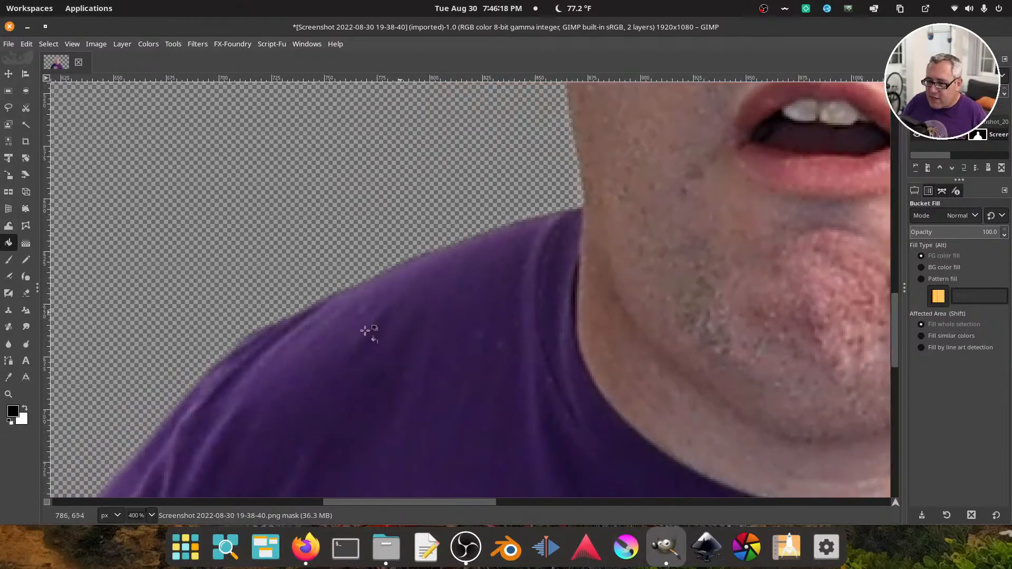
pyautogui.scroll(20, 389, 278)
pyautogui.hscroll(10, 411, 296)
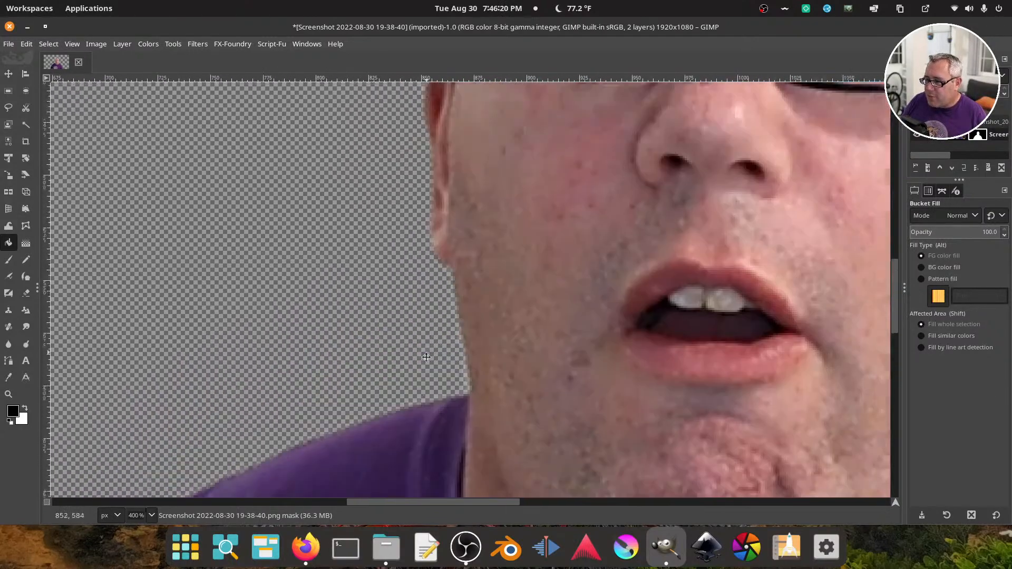
pyautogui.scroll(6, 429, 422)
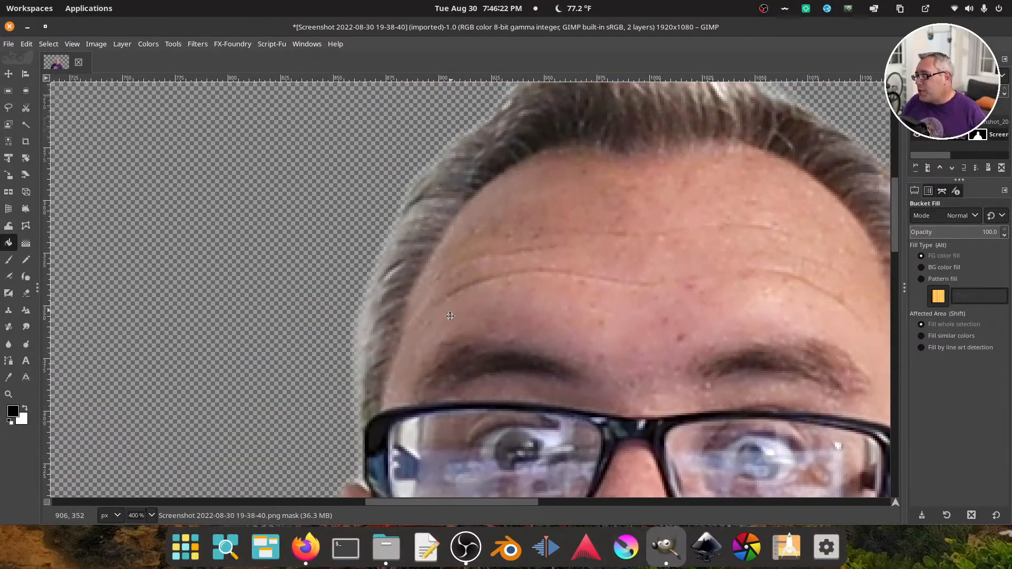
pyautogui.hscroll(1, 580, 264)
pyautogui.moveTo(647, 212); pyautogui.dragTo(592, 259)
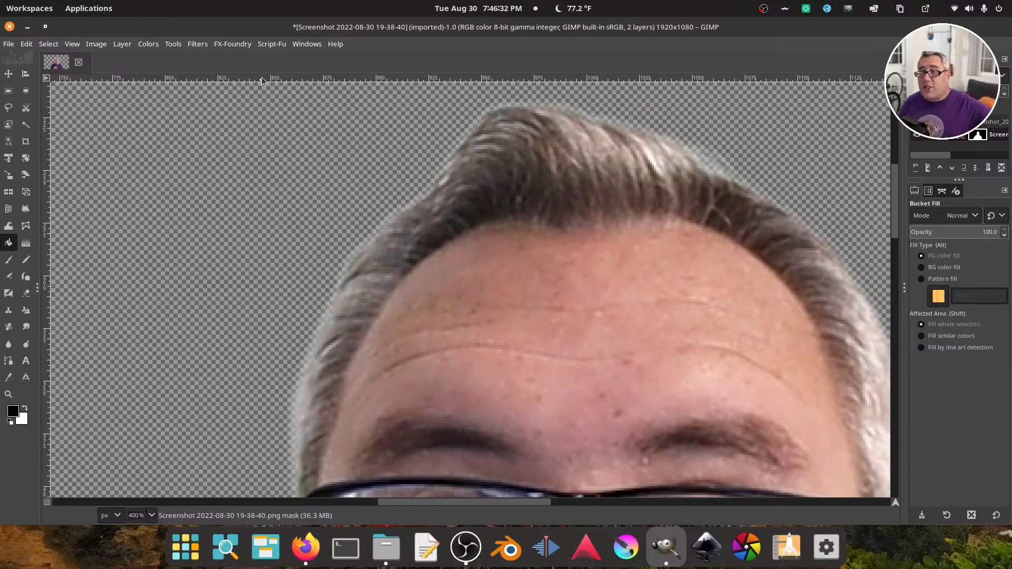
# Start a Levels adjustment on the layer mask and set the midtone input to 0.40 to tighten the edges
pyautogui.click(170, 42)
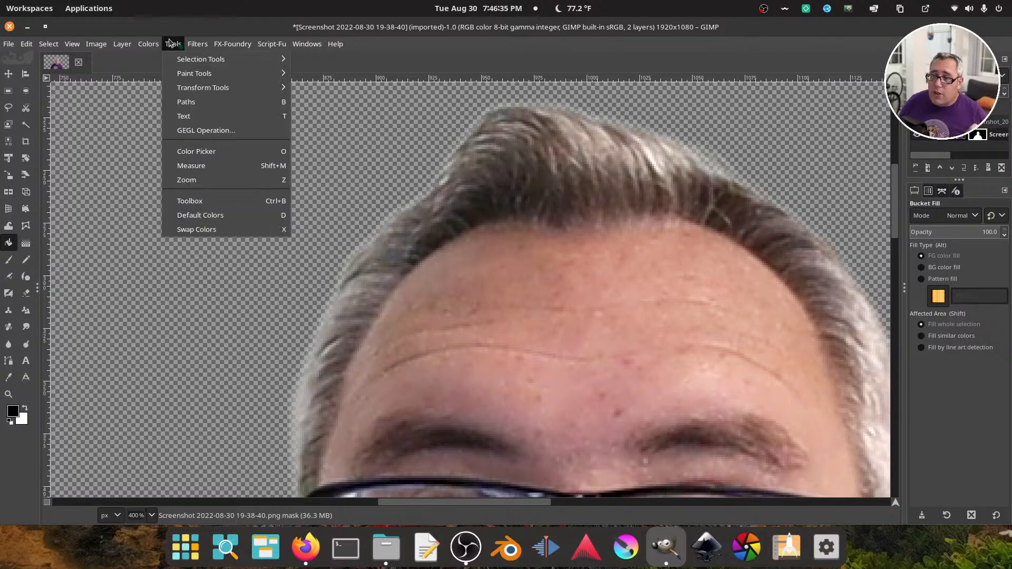
pyautogui.moveTo(203, 47)
pyautogui.moveTo(148, 44)
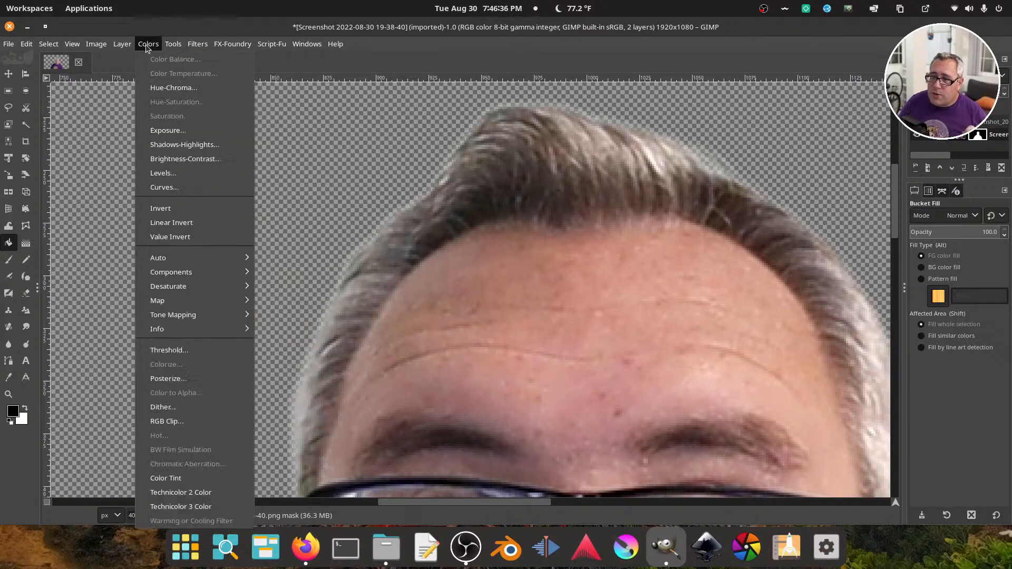
pyautogui.click(161, 172)
pyautogui.moveTo(213, 28); pyautogui.dragTo(236, 104)
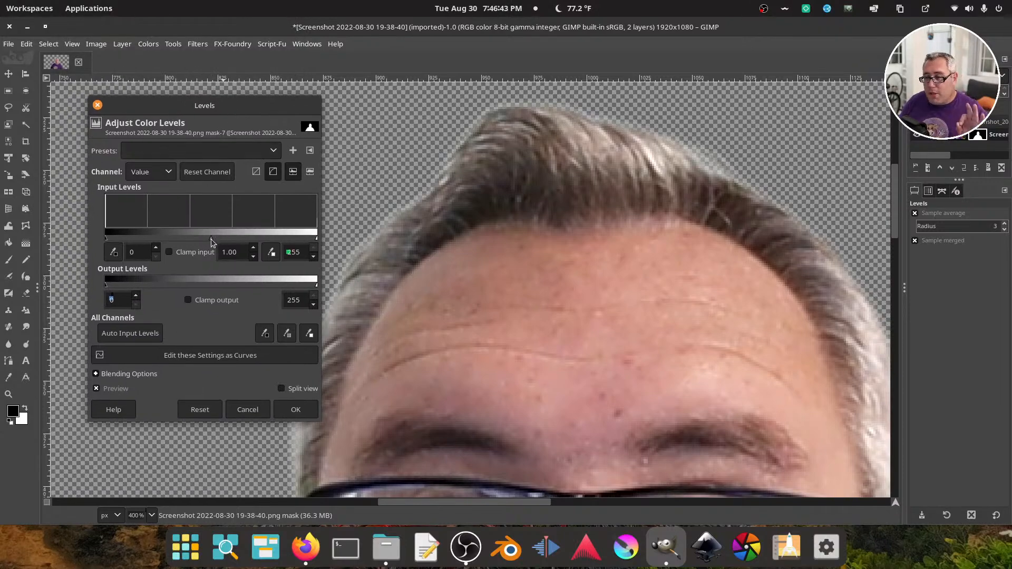
pyautogui.moveTo(211, 238); pyautogui.dragTo(254, 242)
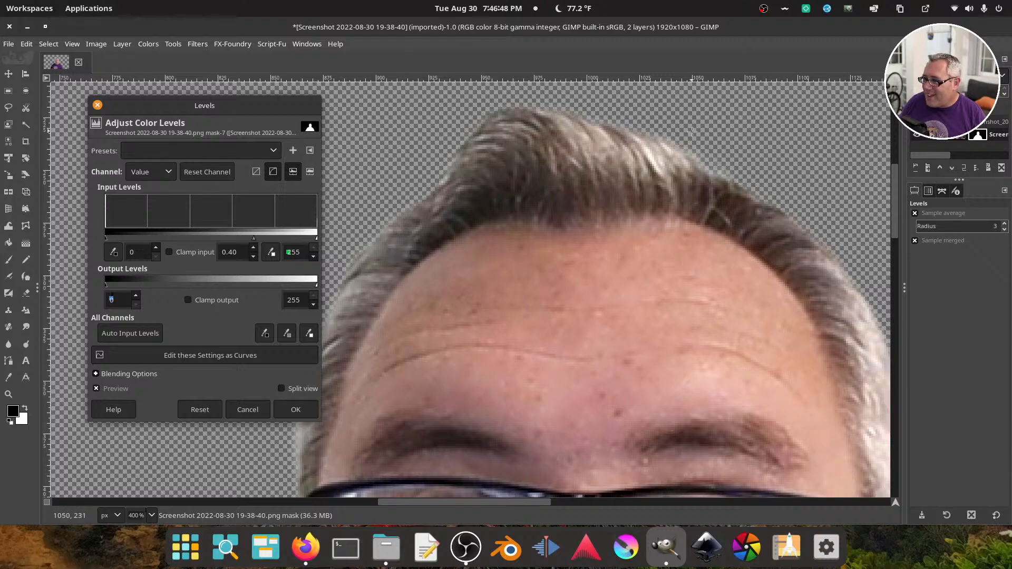
# Check the face and hair edges, and set the mask's Levels white input to 241 and midtone to 0.34
pyautogui.moveTo(737, 217); pyautogui.dragTo(459, 109)
pyautogui.scroll(-10, 527, 137)
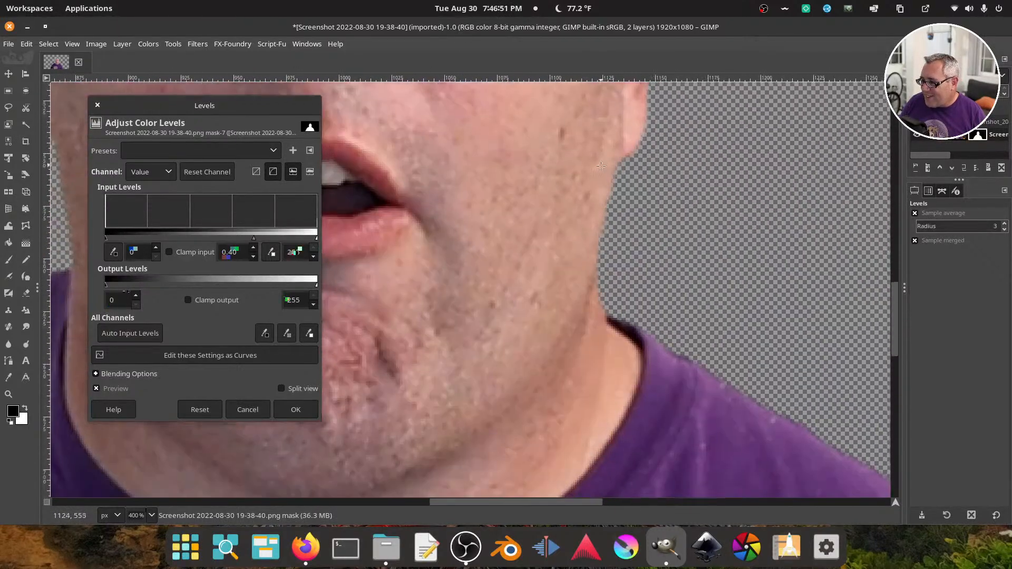
pyautogui.moveTo(607, 315); pyautogui.dragTo(569, 194)
pyautogui.moveTo(611, 258); pyautogui.dragTo(767, 448)
pyautogui.moveTo(474, 222); pyautogui.dragTo(519, 359)
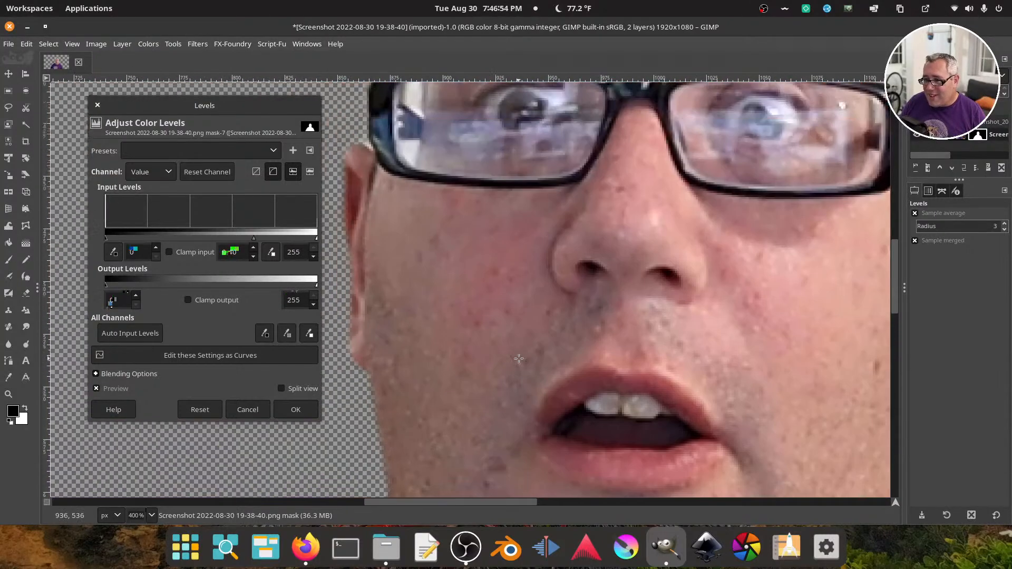
pyautogui.moveTo(465, 251); pyautogui.dragTo(503, 375)
pyautogui.moveTo(443, 268); pyautogui.dragTo(458, 436)
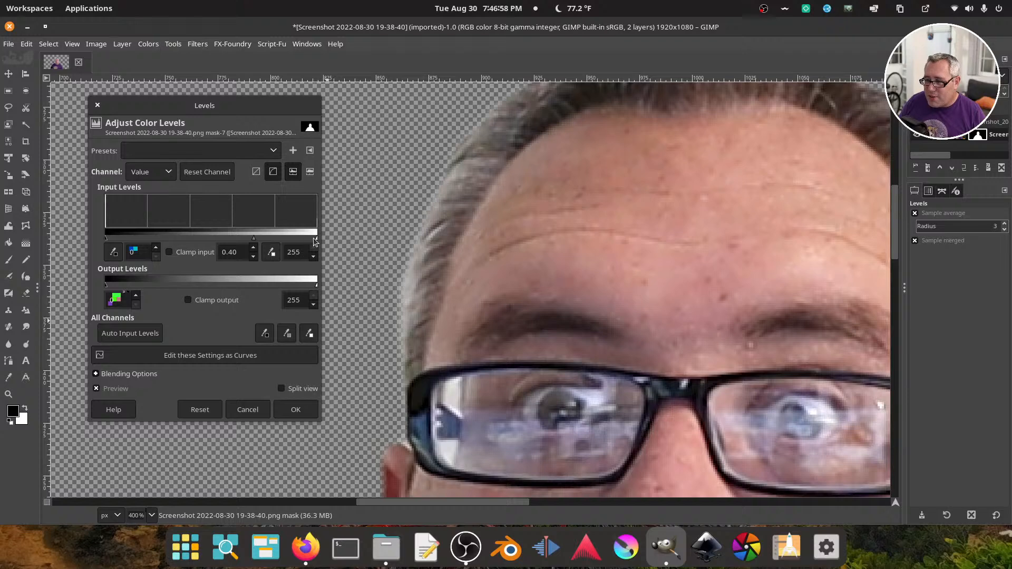
pyautogui.moveTo(316, 238); pyautogui.dragTo(305, 242)
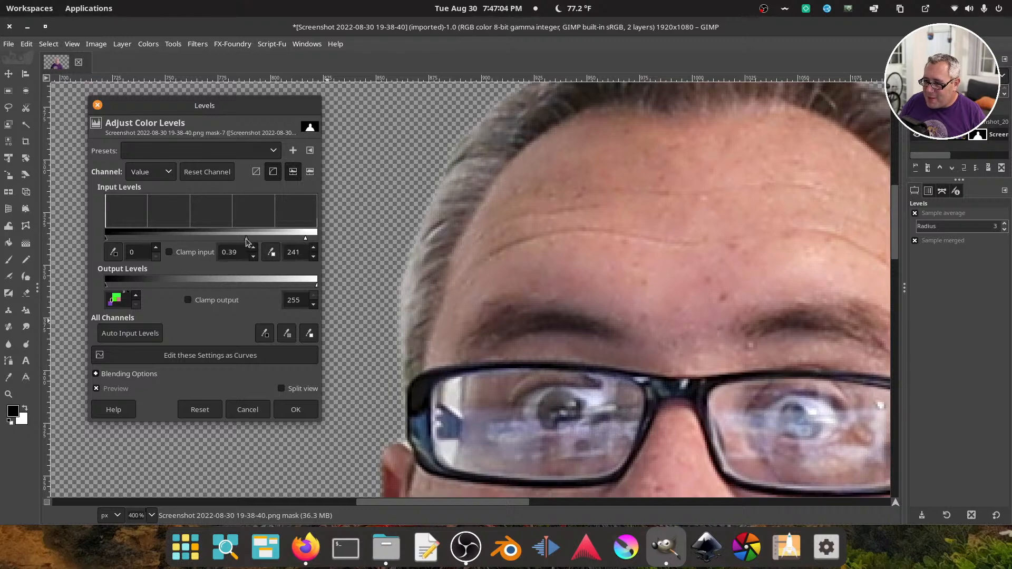
pyautogui.moveTo(246, 240); pyautogui.dragTo(251, 241)
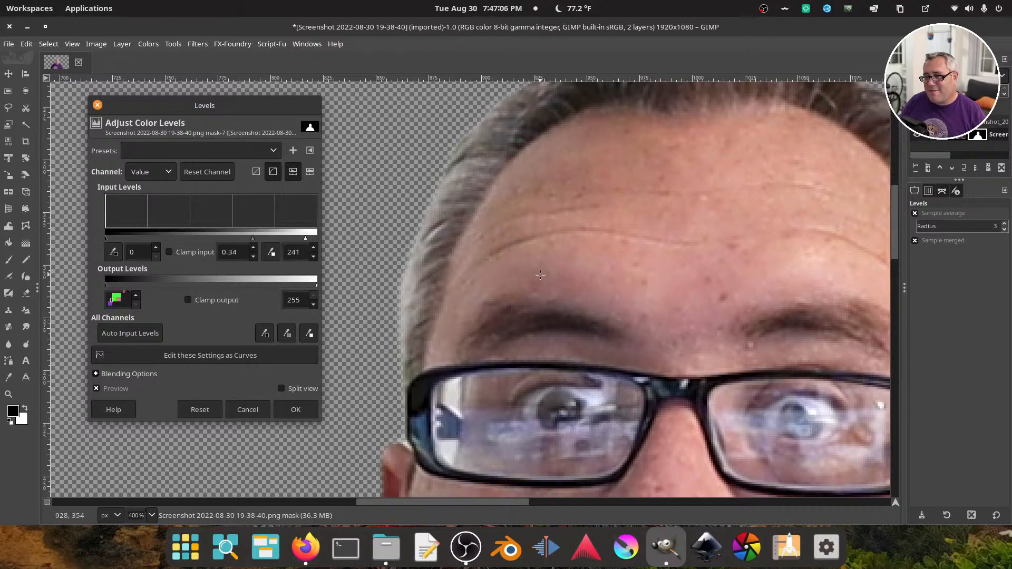
# Check the ear, jaw and shoulder edges in the preview, apply the Levels adjustment to the mask, and review the whole cutout
pyautogui.moveTo(540, 275); pyautogui.dragTo(584, 94)
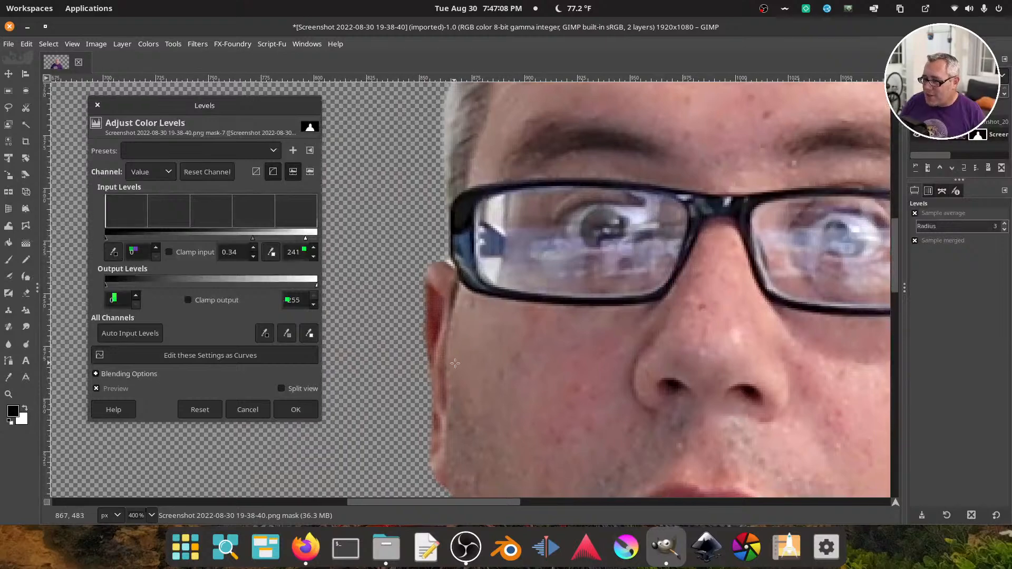
pyautogui.moveTo(455, 363); pyautogui.dragTo(477, 186)
pyautogui.moveTo(411, 417); pyautogui.dragTo(472, 239)
pyautogui.click(287, 409)
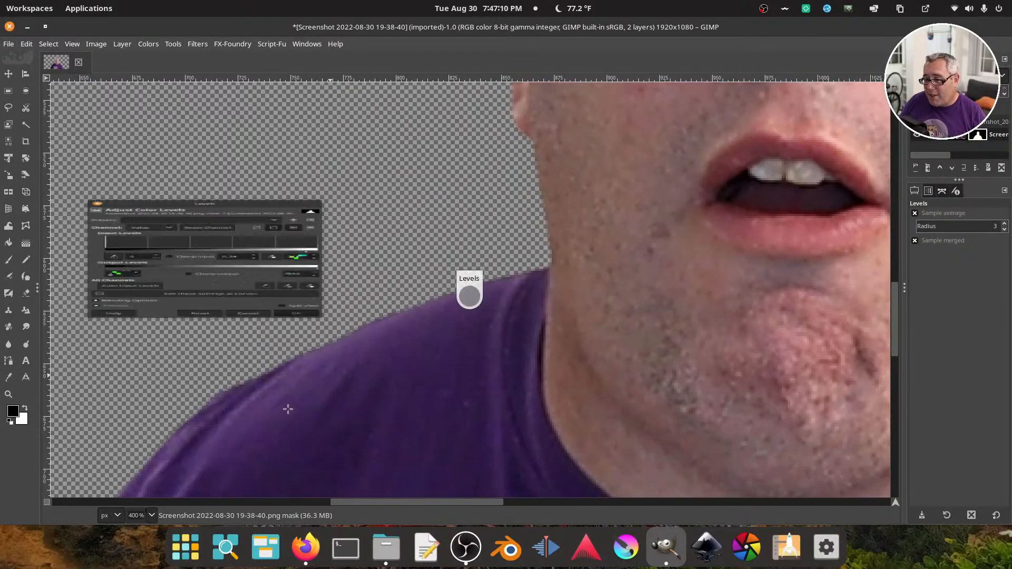
pyautogui.scroll(-2, 131, 514)
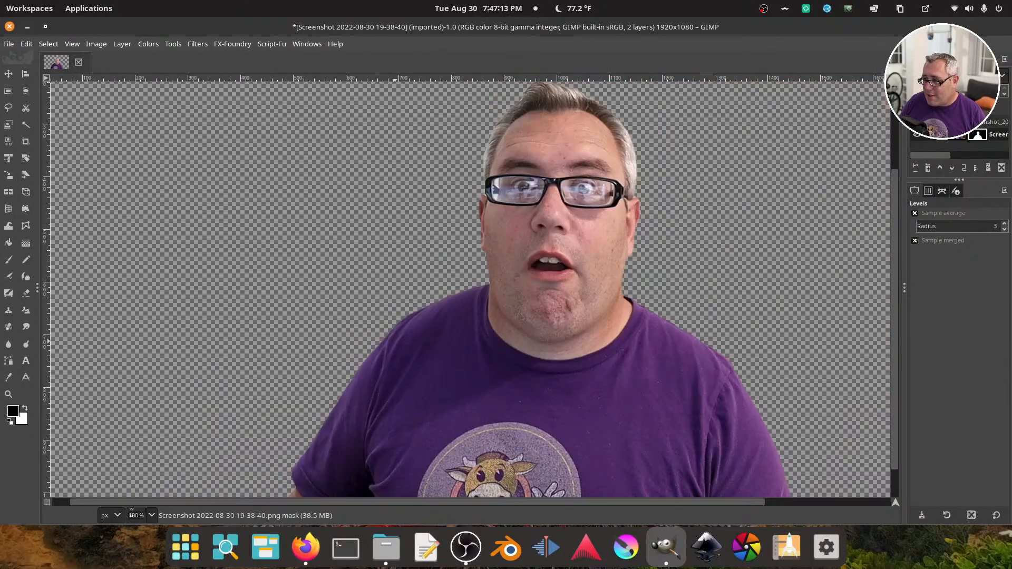
# View the whole masked image, switch to an empty workspace, and enlarge a new Firefox window across most of the desktop
pyautogui.scroll(-1, 131, 513)
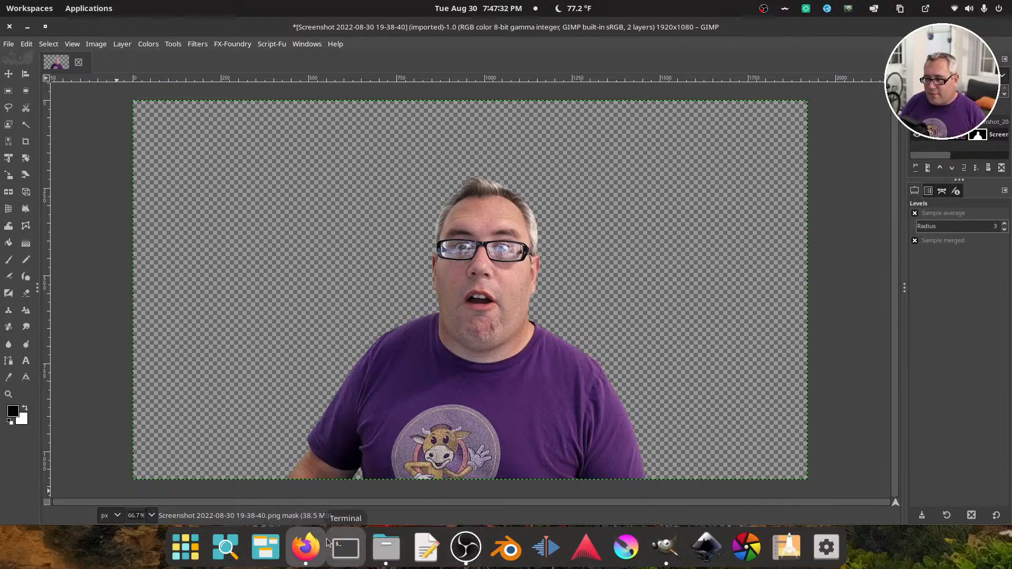
pyautogui.press('ctrl+super+Down')
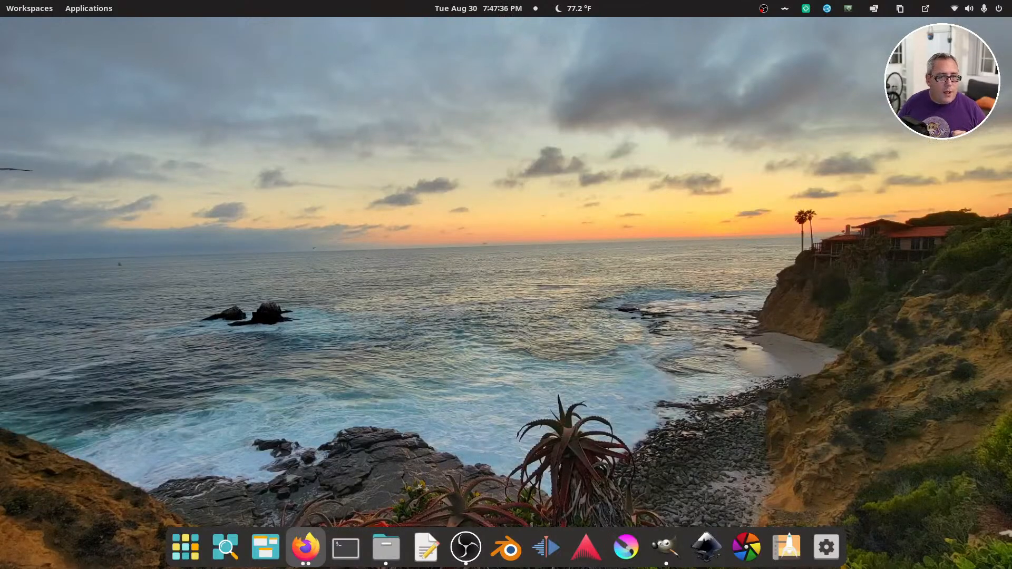
pyautogui.moveTo(0, 131); pyautogui.dragTo(245, 57)
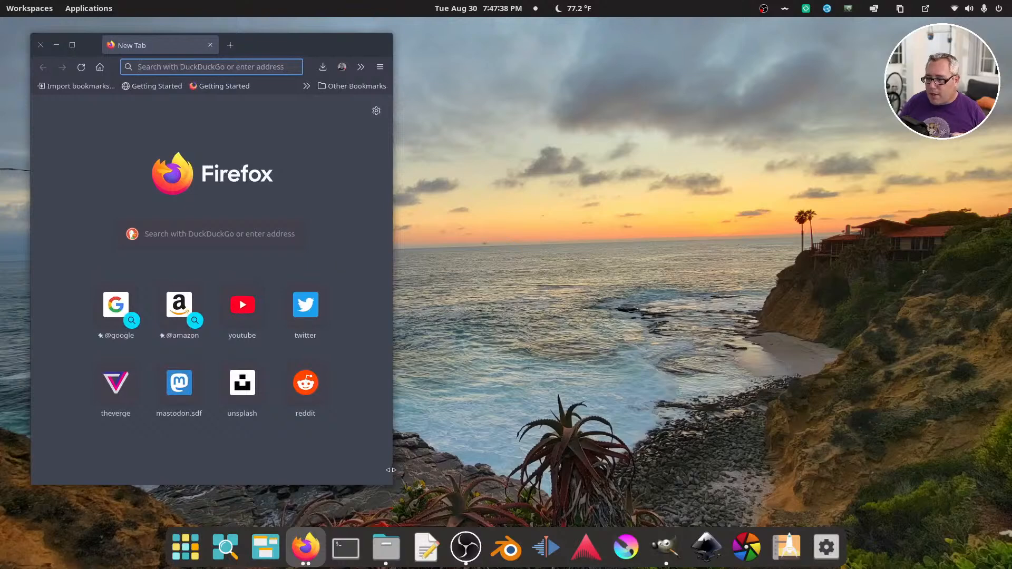
pyautogui.moveTo(390, 483); pyautogui.dragTo(959, 501)
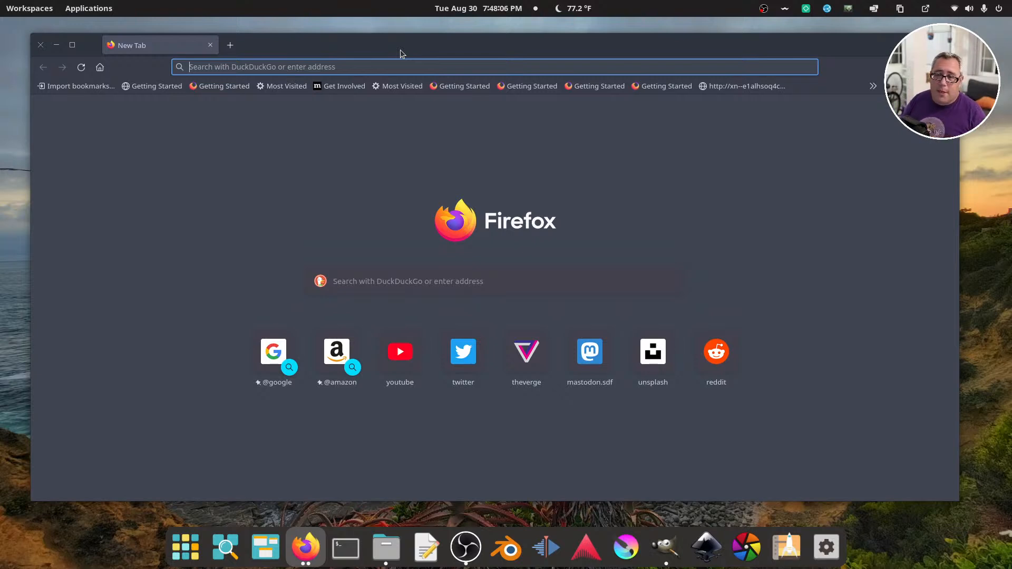
pyautogui.moveTo(419, 55); pyautogui.dragTo(429, 58)
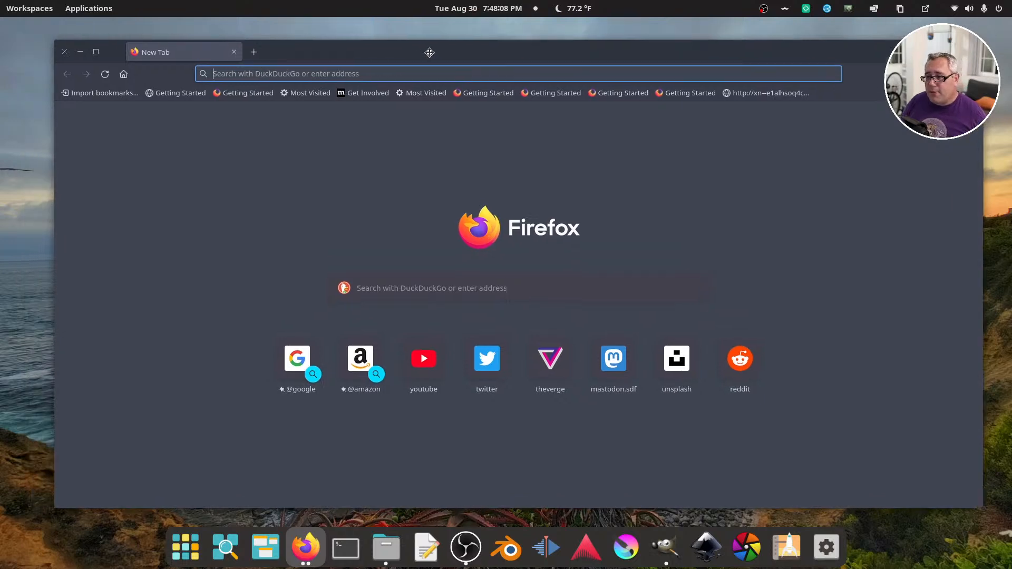
# Open the Unsplash website and search its photos for "tv"
pyautogui.click(342, 76)
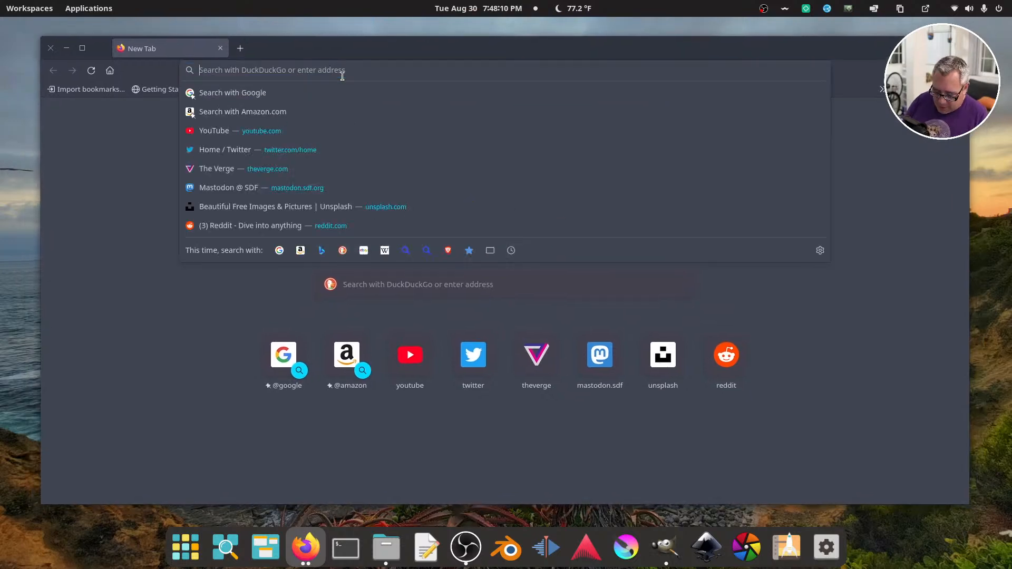
pyautogui.write('unsplash.com')
pyautogui.press('Return')
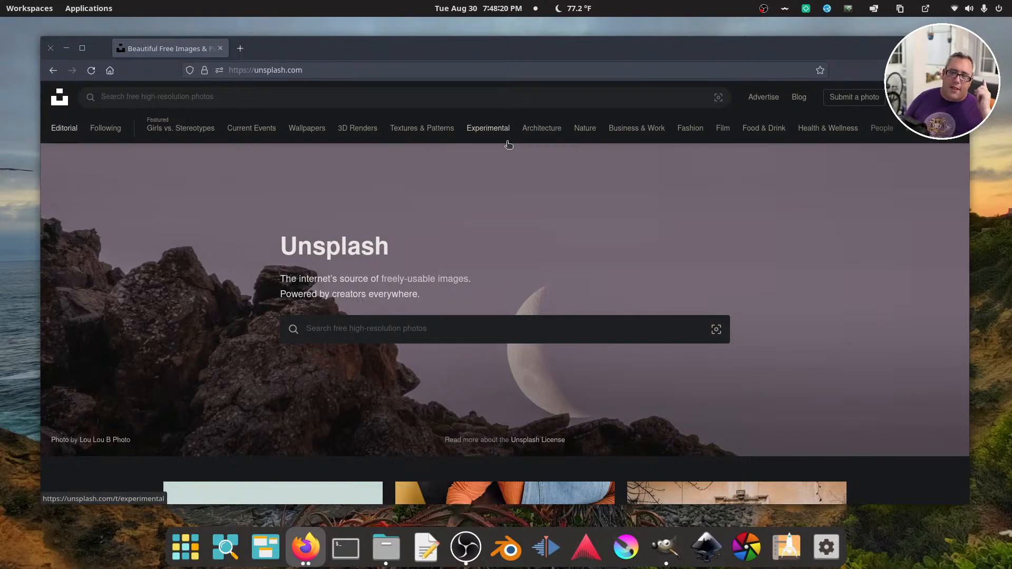
pyautogui.click(353, 102)
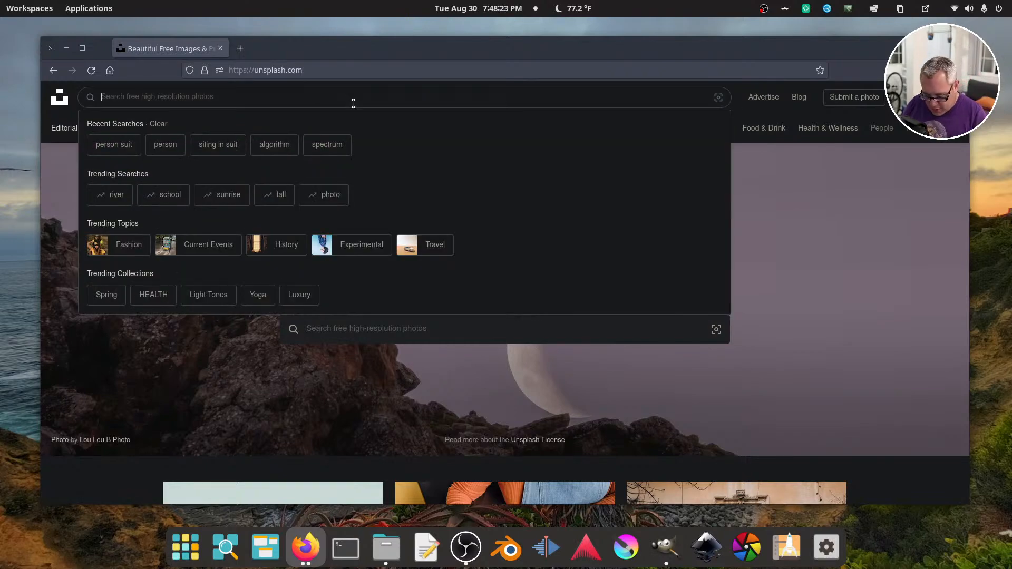
pyautogui.write('tv')
pyautogui.press('Return')
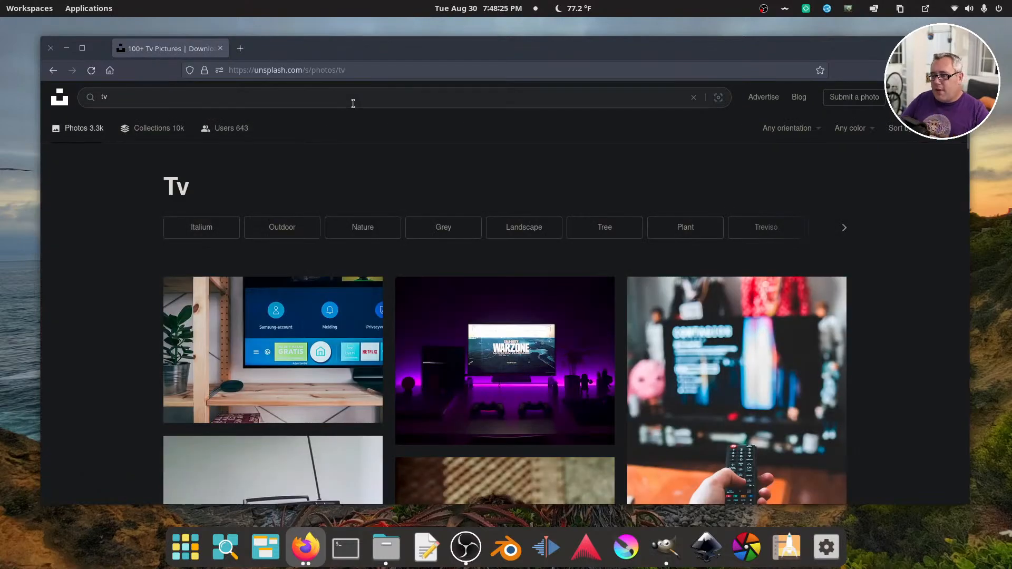
# Skim the tv photo results and filter them to landscape orientation
pyautogui.scroll(-12, 492, 237)
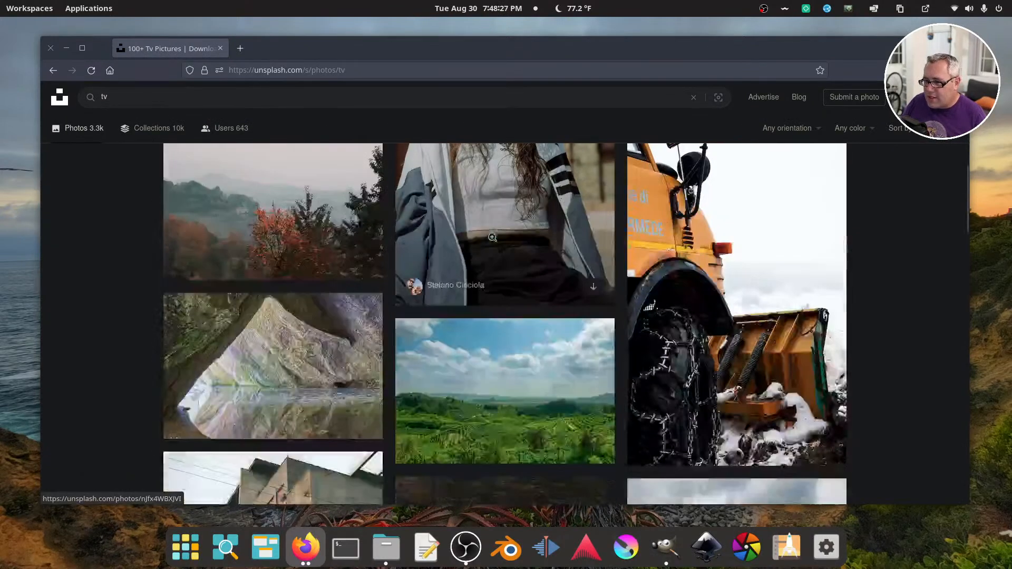
pyautogui.scroll(-10, 492, 237)
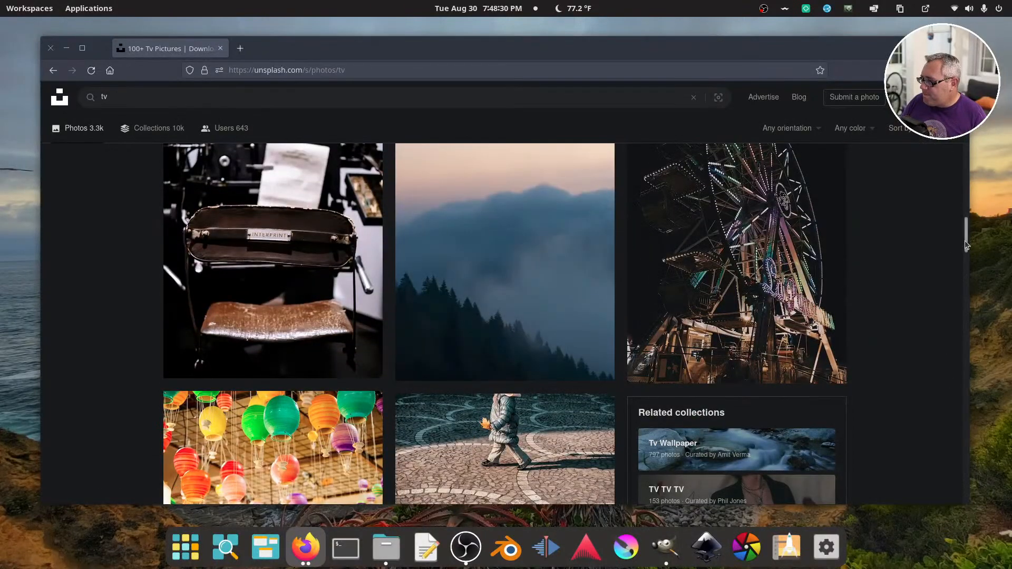
pyautogui.moveTo(968, 241); pyautogui.dragTo(965, 100)
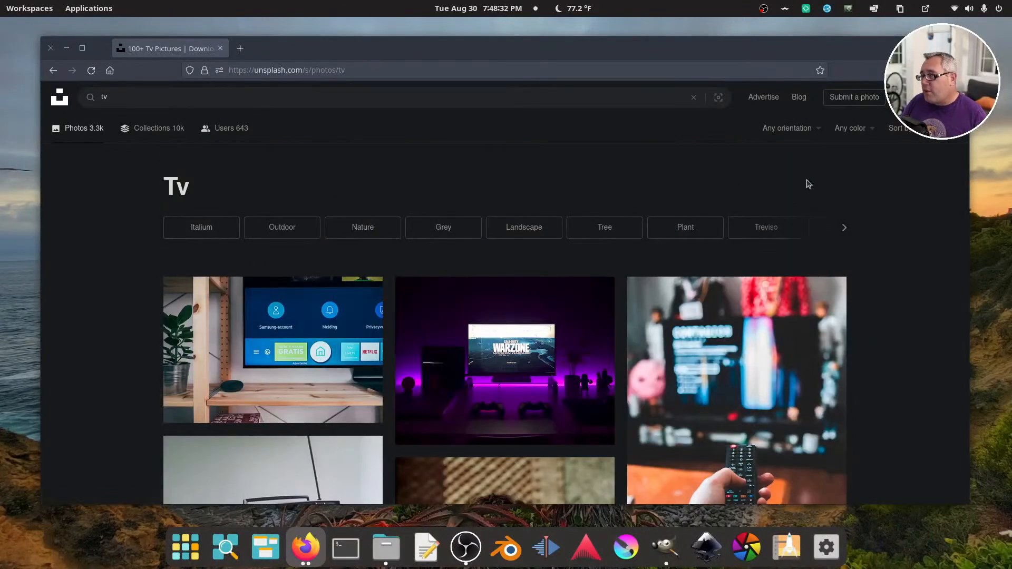
pyautogui.click(792, 130)
pyautogui.click(773, 168)
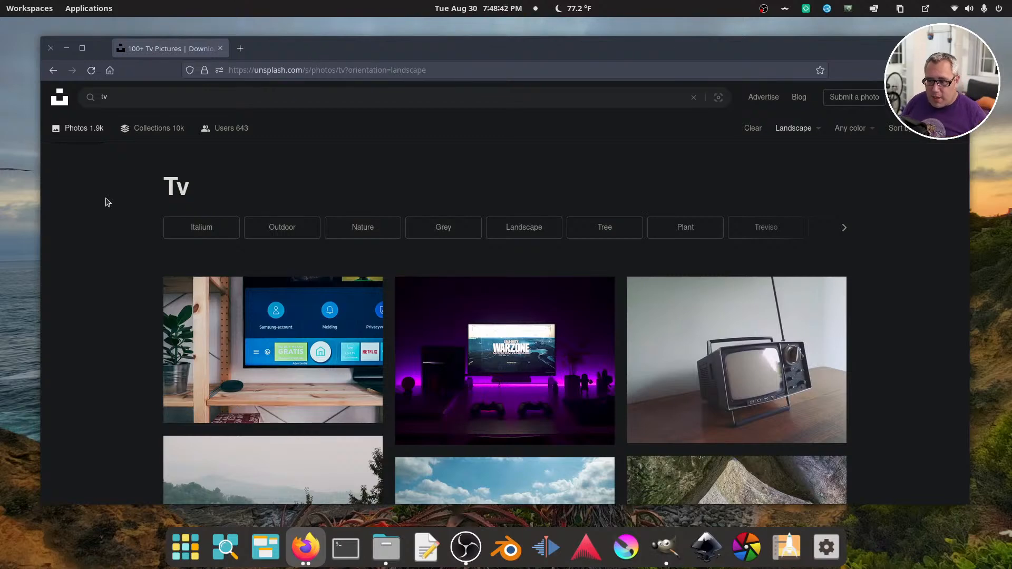
# Look through the landscape tv photos for a suitable background image
pyautogui.scroll(-3, 107, 202)
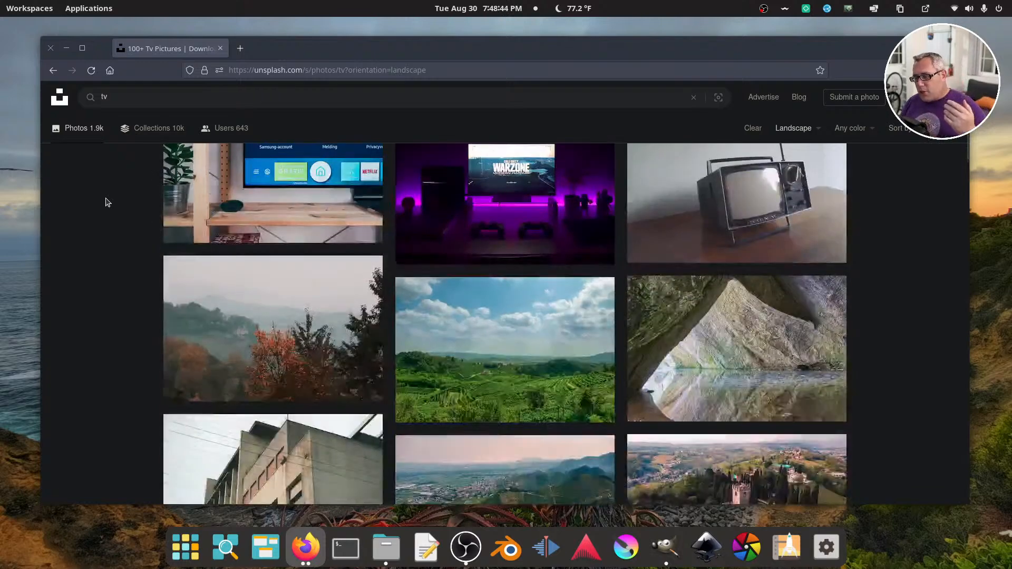
pyautogui.scroll(-3, 107, 202)
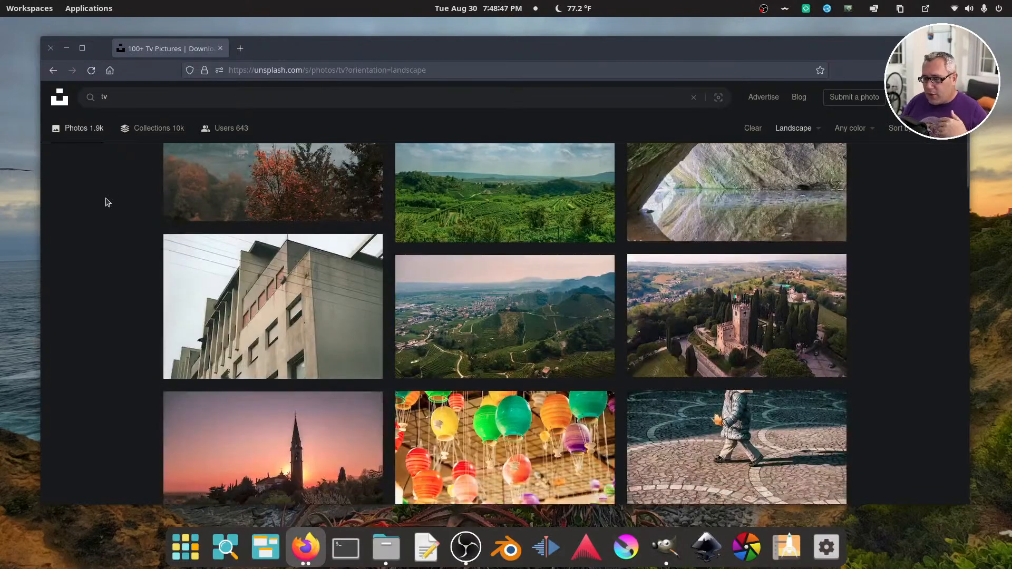
pyautogui.scroll(-3, 107, 202)
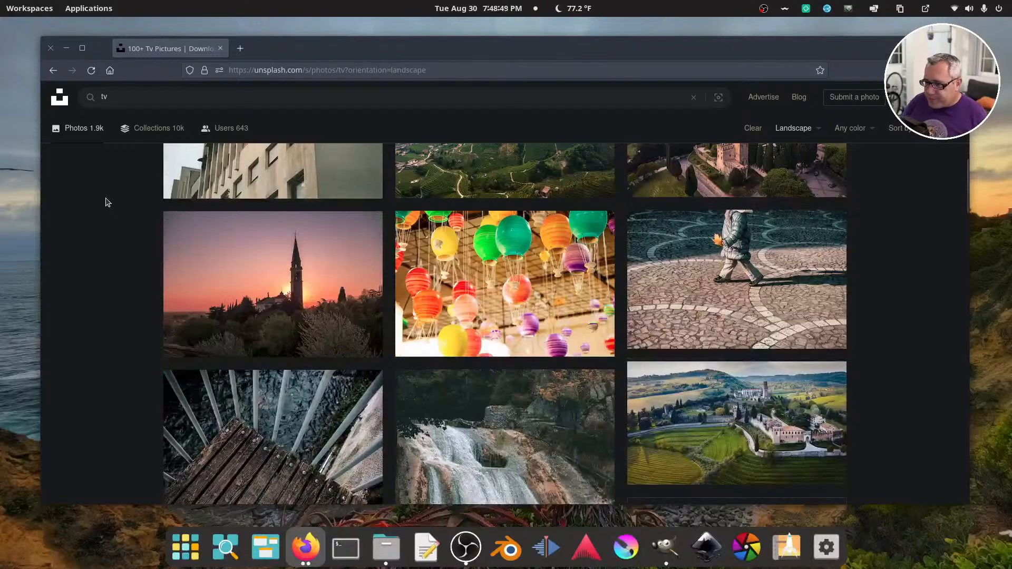
pyautogui.scroll(-3, 107, 202)
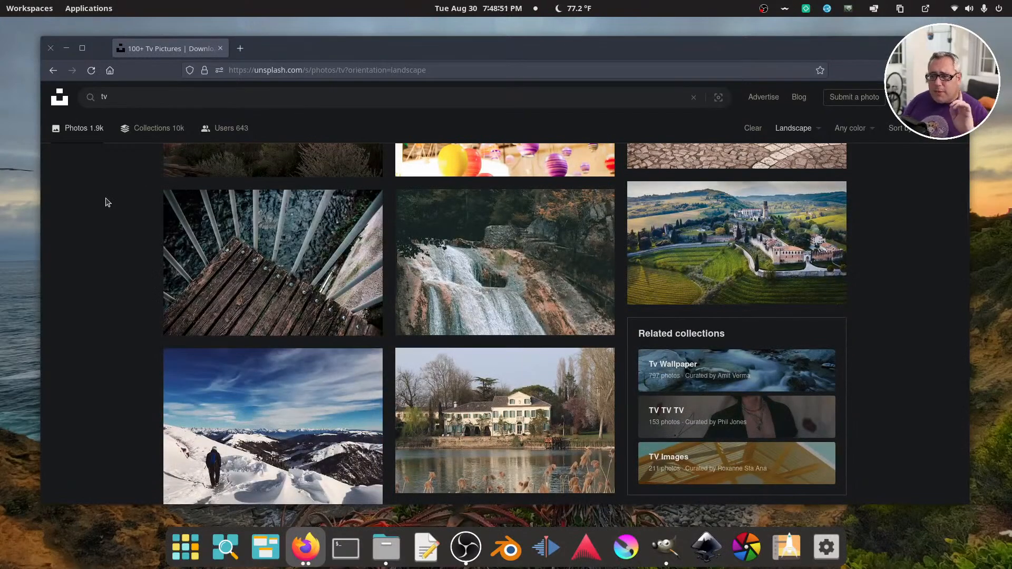
pyautogui.moveTo(331, 53); pyautogui.dragTo(302, 48)
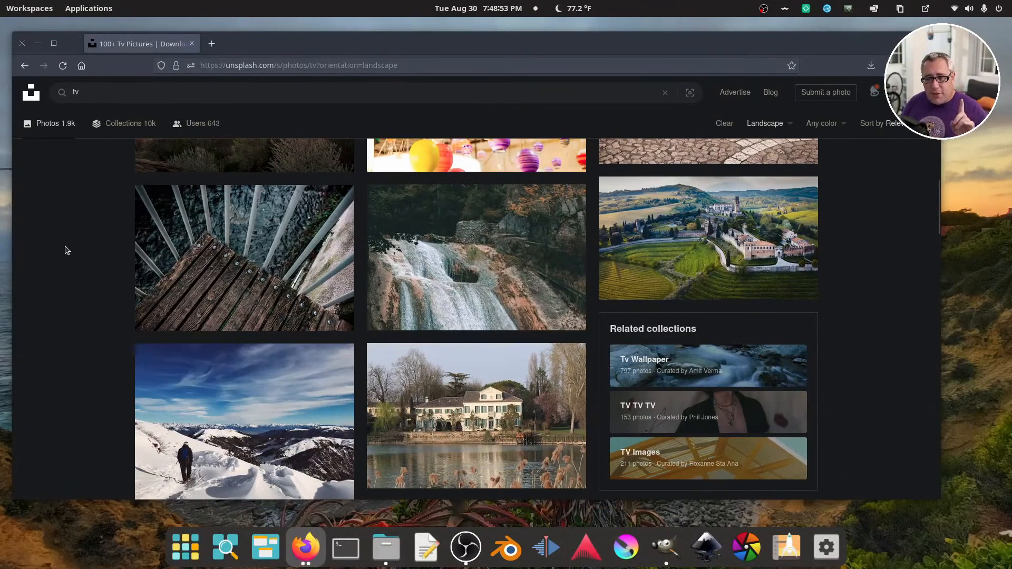
pyautogui.scroll(-4, 68, 252)
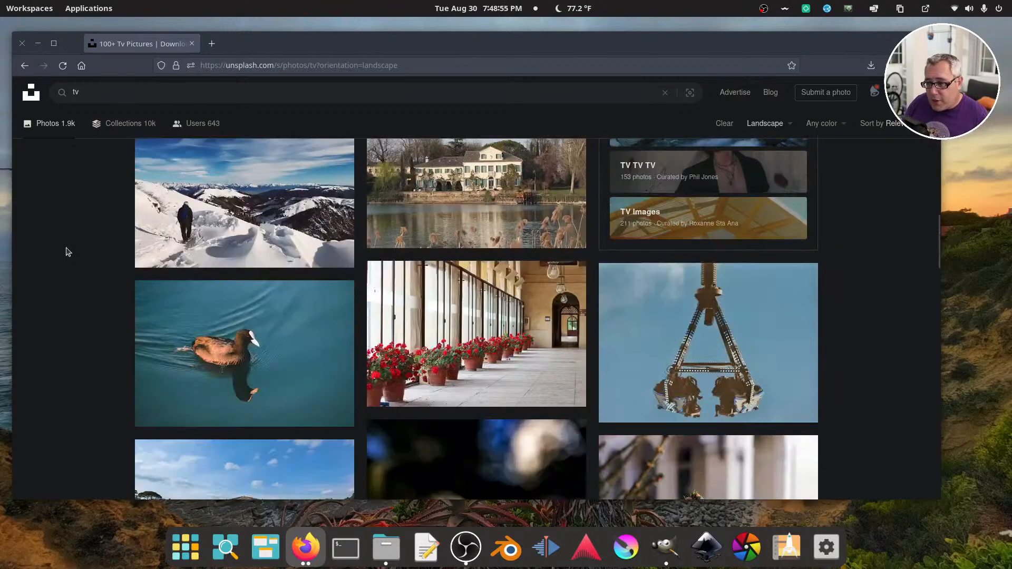
pyautogui.scroll(-4, 68, 251)
pyautogui.scroll(-2, 66, 251)
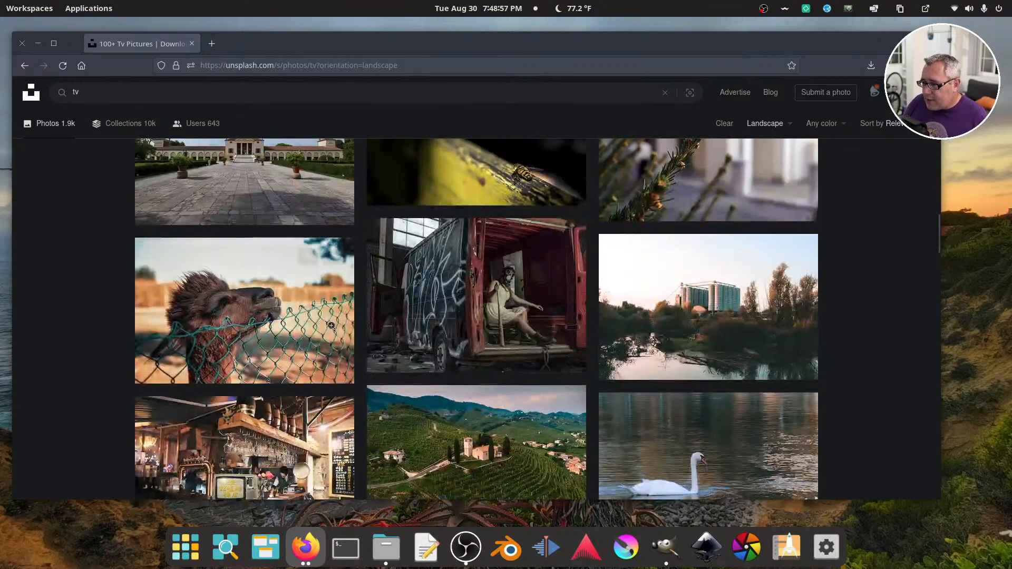
# Open the photo of the masked woman in the graffiti-covered van, view it enlarged, like it, and return to the results
pyautogui.click(559, 303)
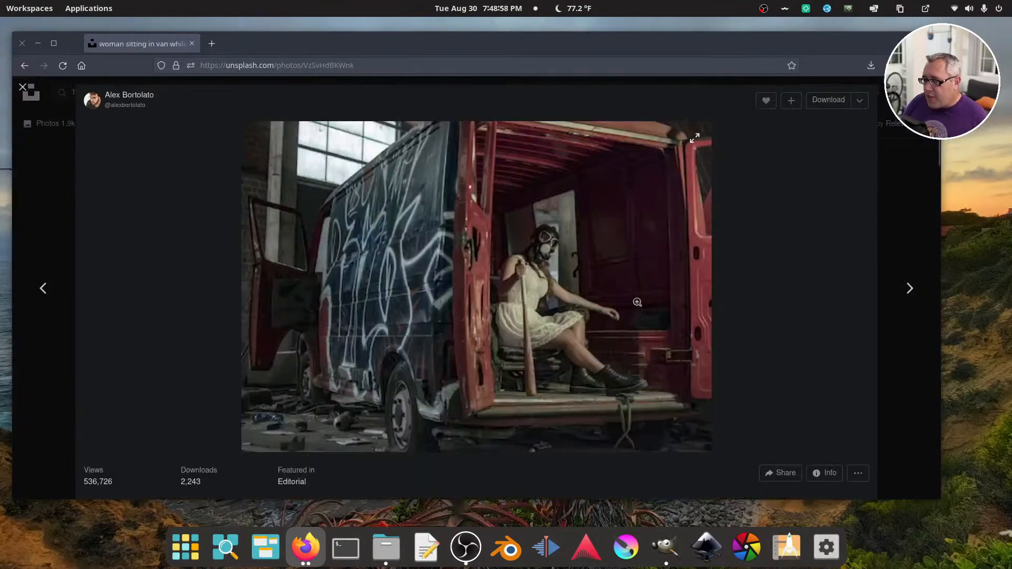
pyautogui.click(645, 329)
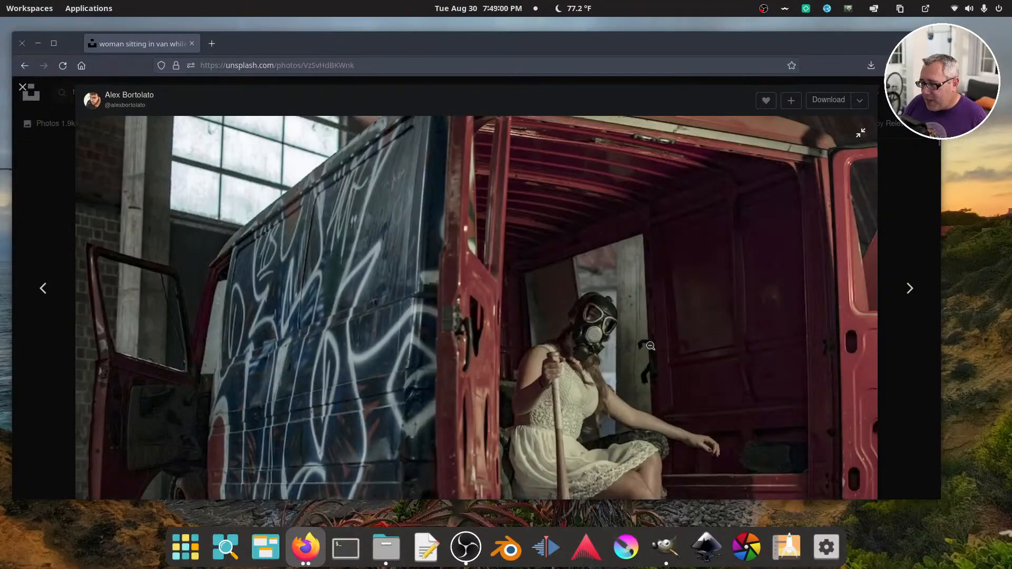
pyautogui.click(766, 100)
pyautogui.click(23, 87)
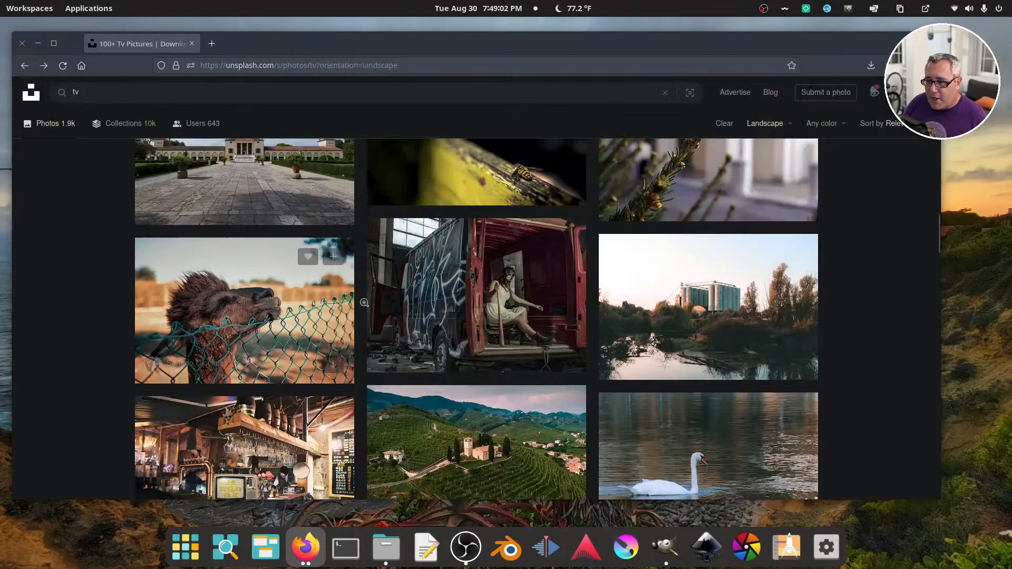
# Look through more tv photos, search Unsplash for "tv snow", and browse those results for a television static image
pyautogui.scroll(-4, 886, 315)
pyautogui.scroll(-5, 886, 315)
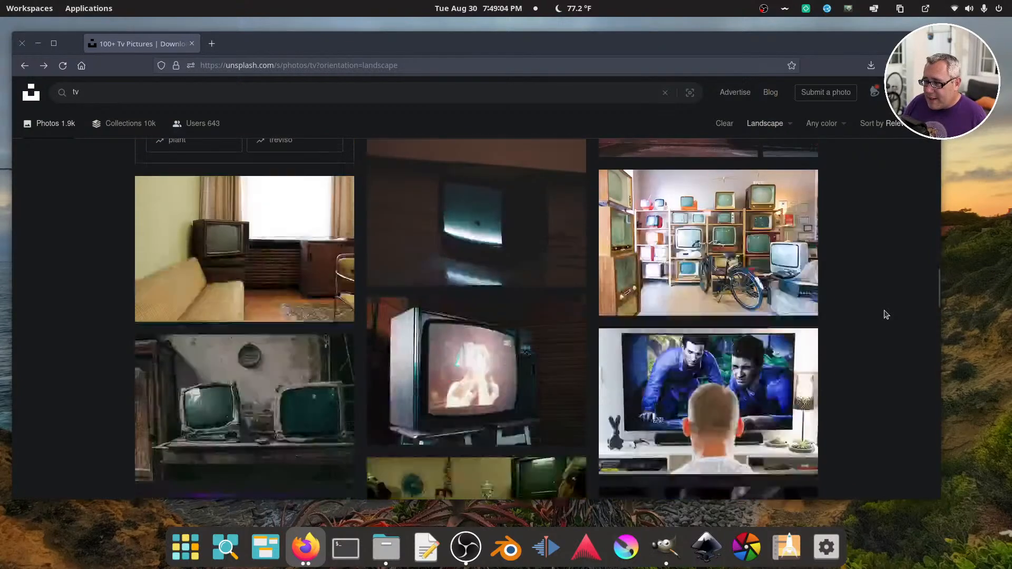
pyautogui.scroll(-3, 886, 315)
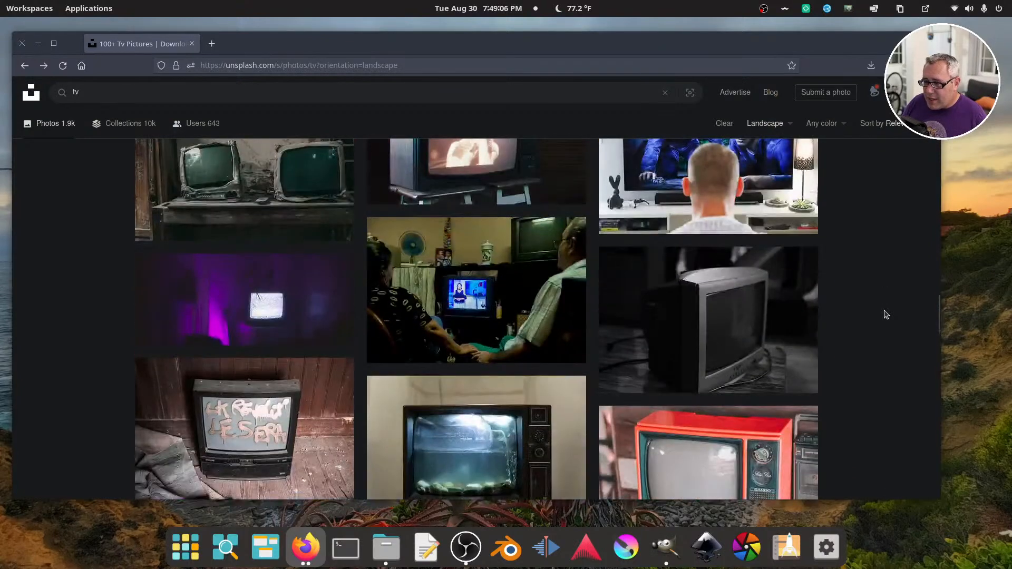
pyautogui.scroll(-2, 886, 314)
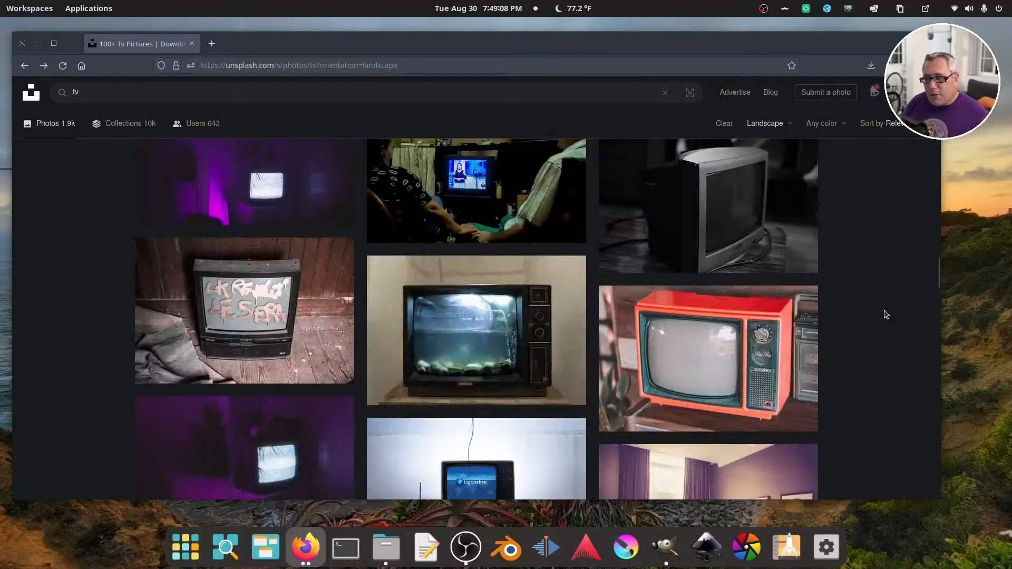
pyautogui.click(162, 93)
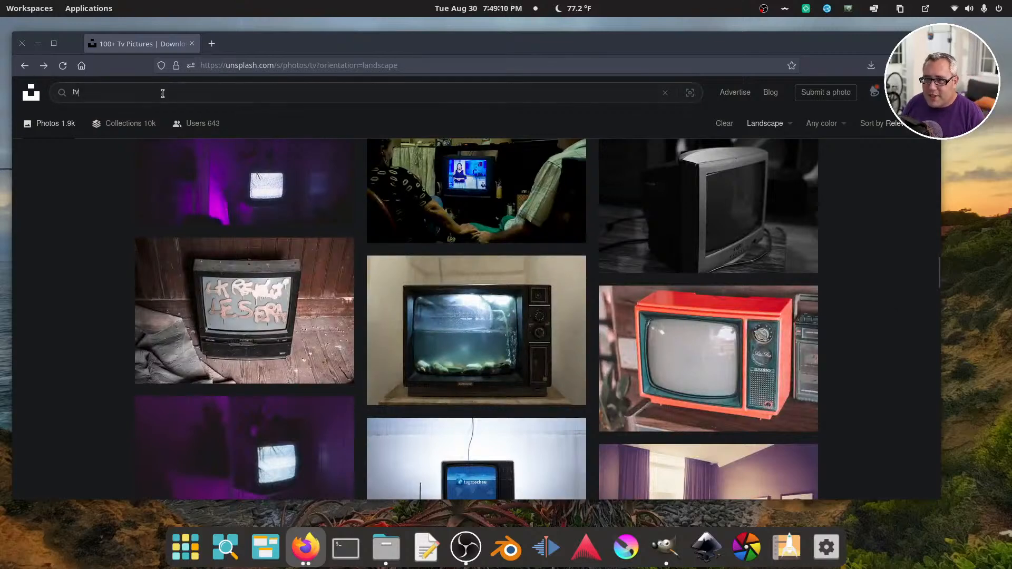
pyautogui.write('snow')
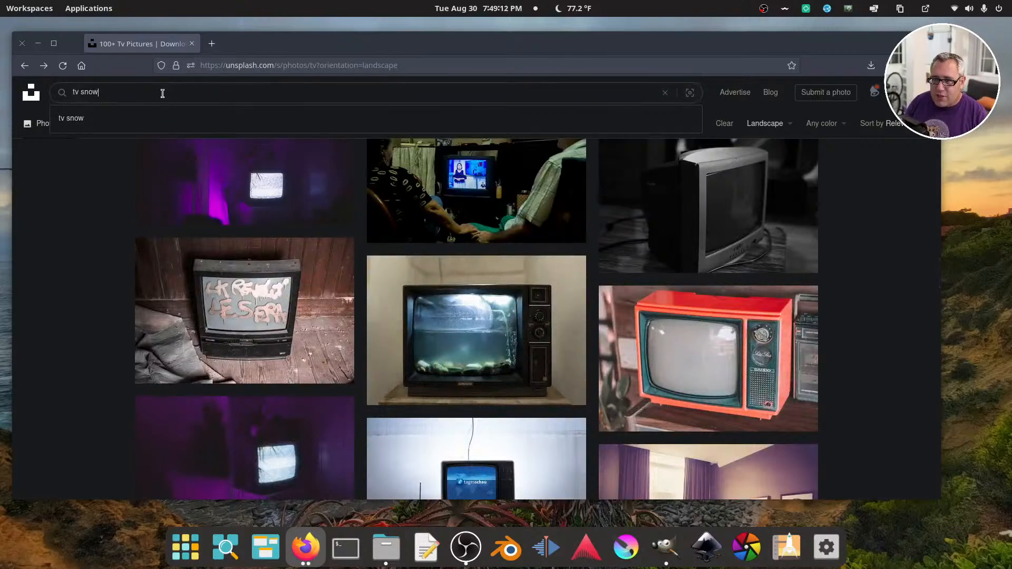
pyautogui.press('Return')
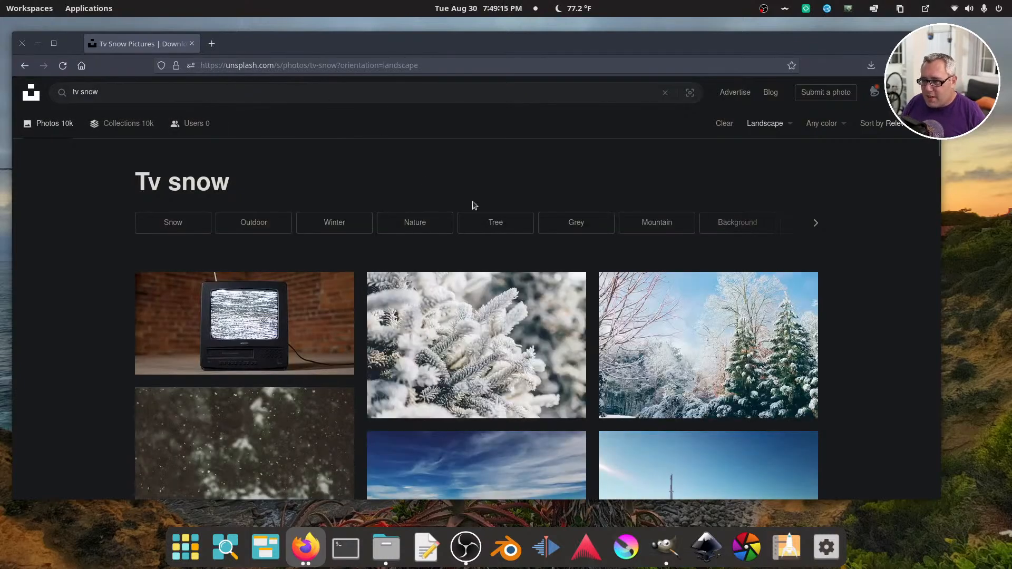
pyautogui.scroll(-5, 474, 205)
pyautogui.scroll(-12, 476, 205)
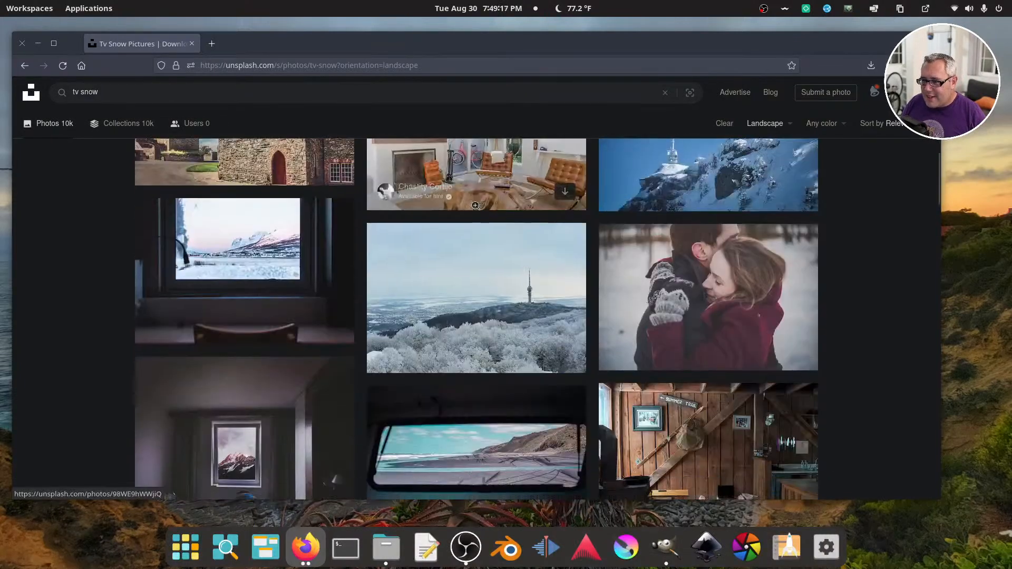
pyautogui.scroll(-10, 475, 206)
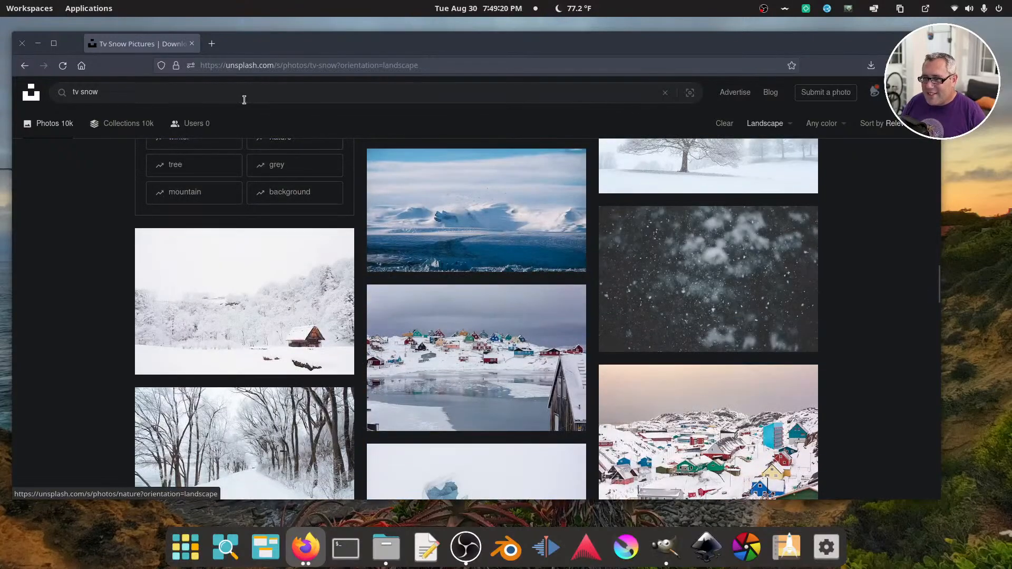
# Search Unsplash for "tv static", open the photo of multicoloured horizontal static lines, and like it
pyautogui.tripleClick(244, 100)
pyautogui.write('tv static')
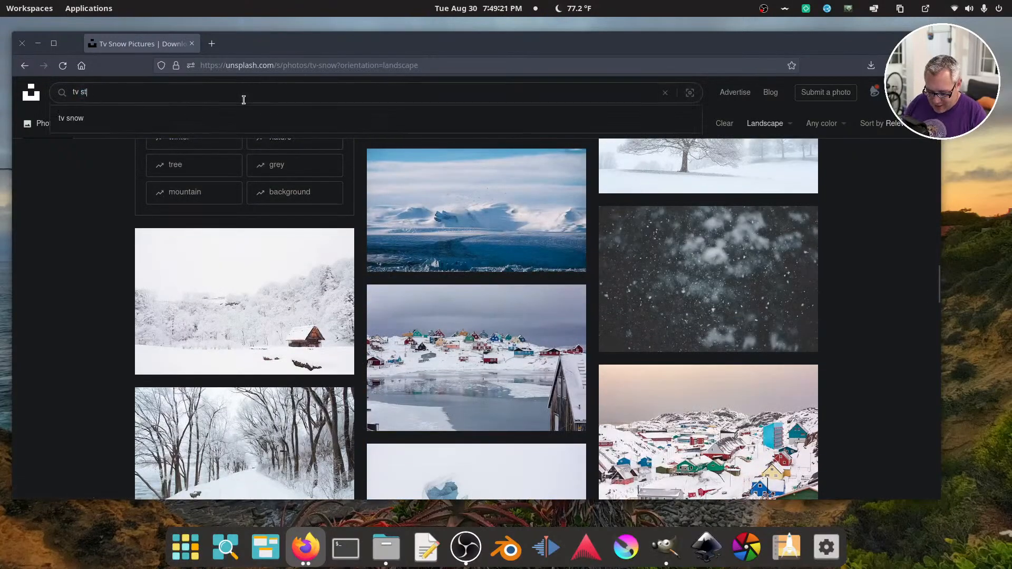
pyautogui.press('Return')
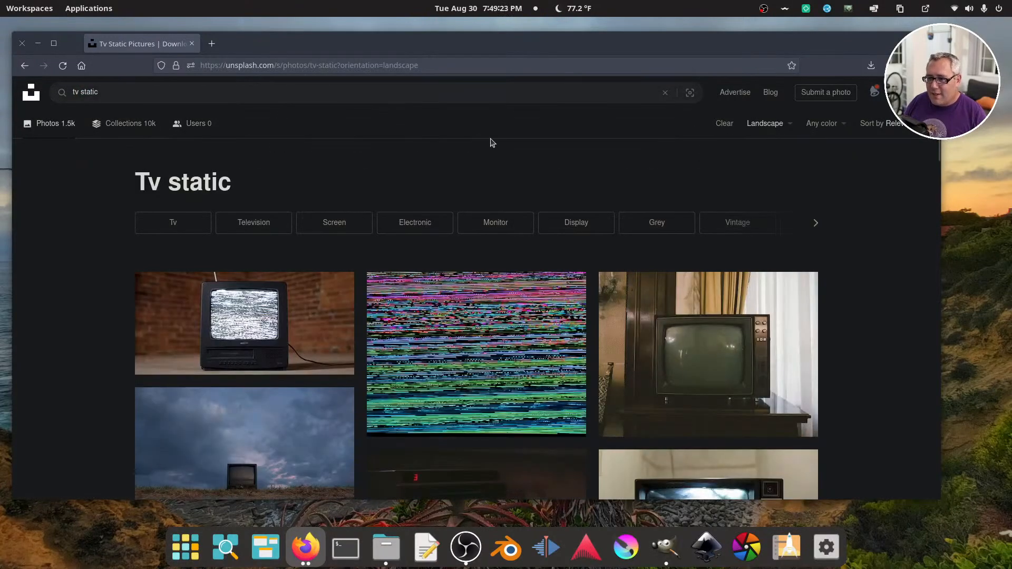
pyautogui.click(505, 330)
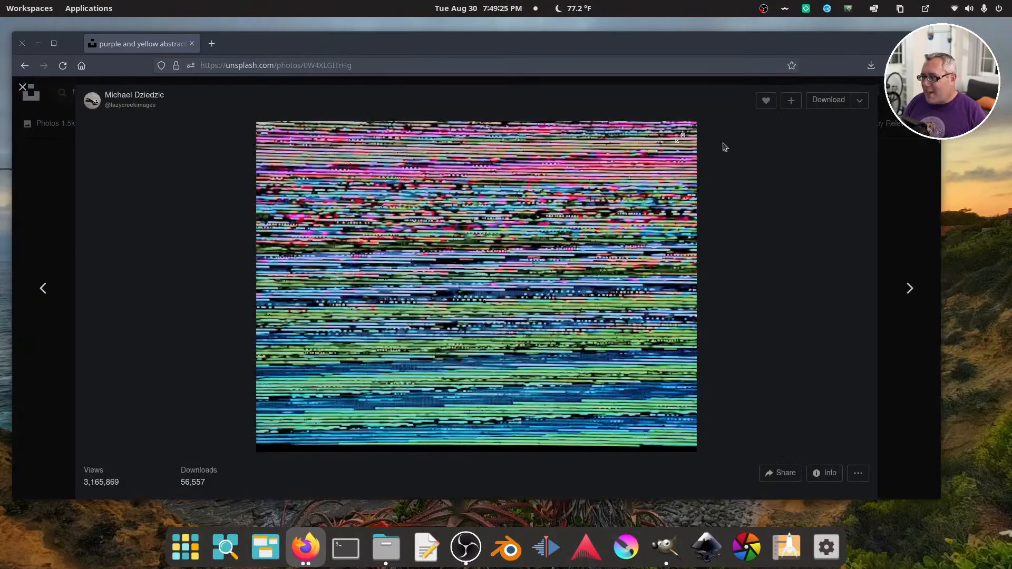
pyautogui.click(765, 101)
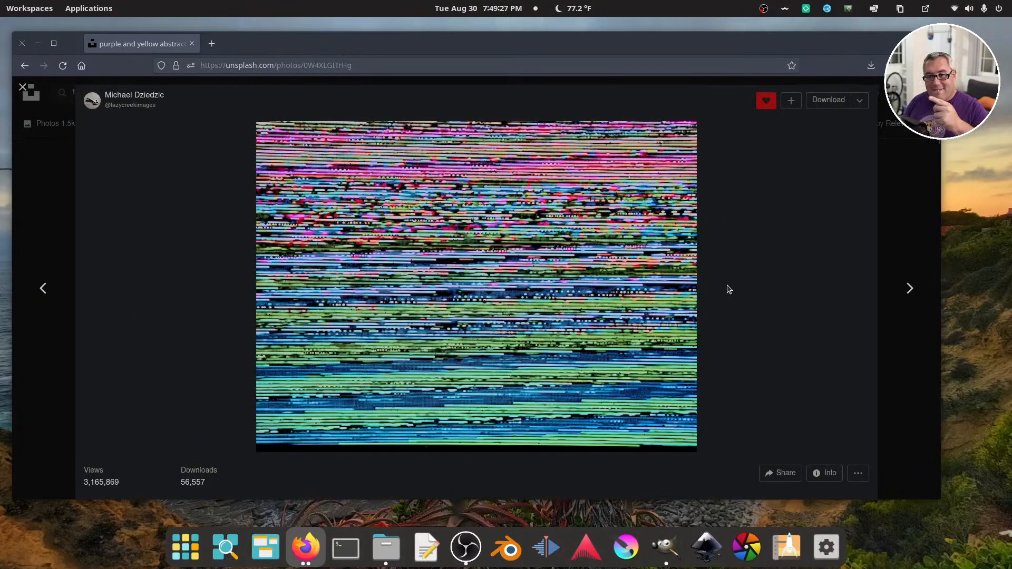
# View the multicoloured static-lines photo enlarged and copy its image
pyautogui.click(438, 268)
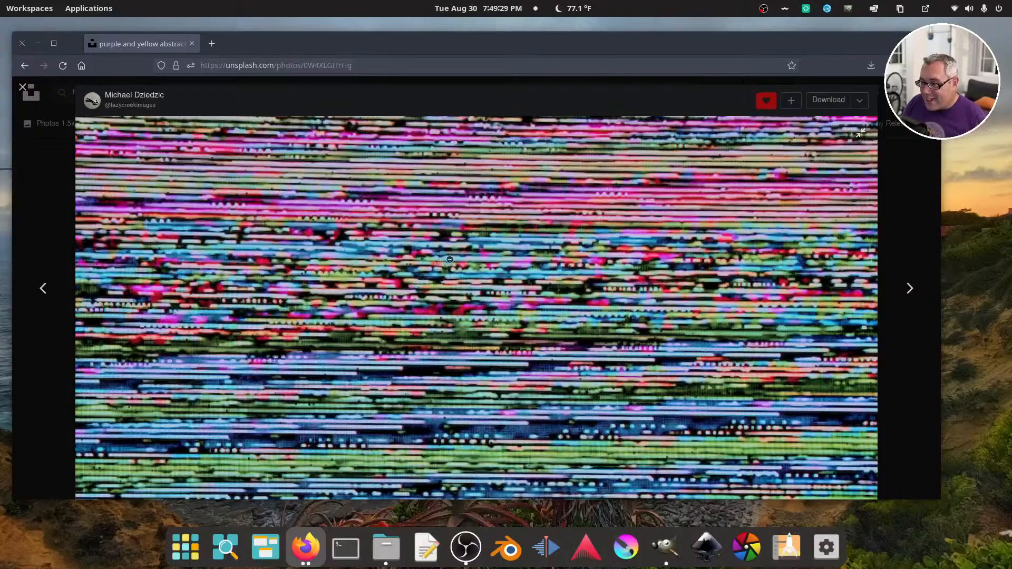
pyautogui.rightClick(472, 257)
pyautogui.click(511, 295)
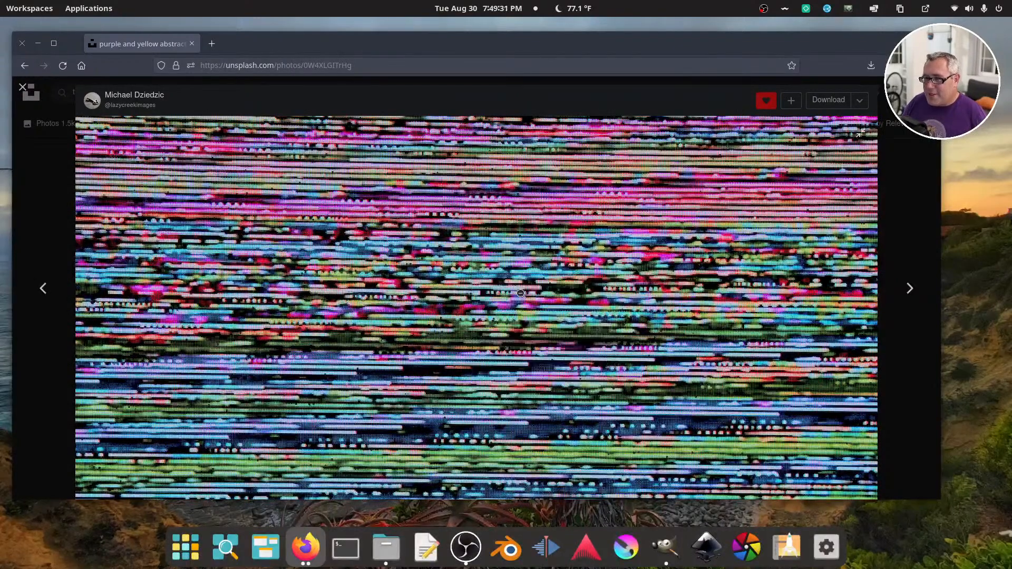
# Switch to GIMP, paste the copied static photo as a new layer, and lower it beneath the masked portrait
pyautogui.press('super+ctrl+Up')
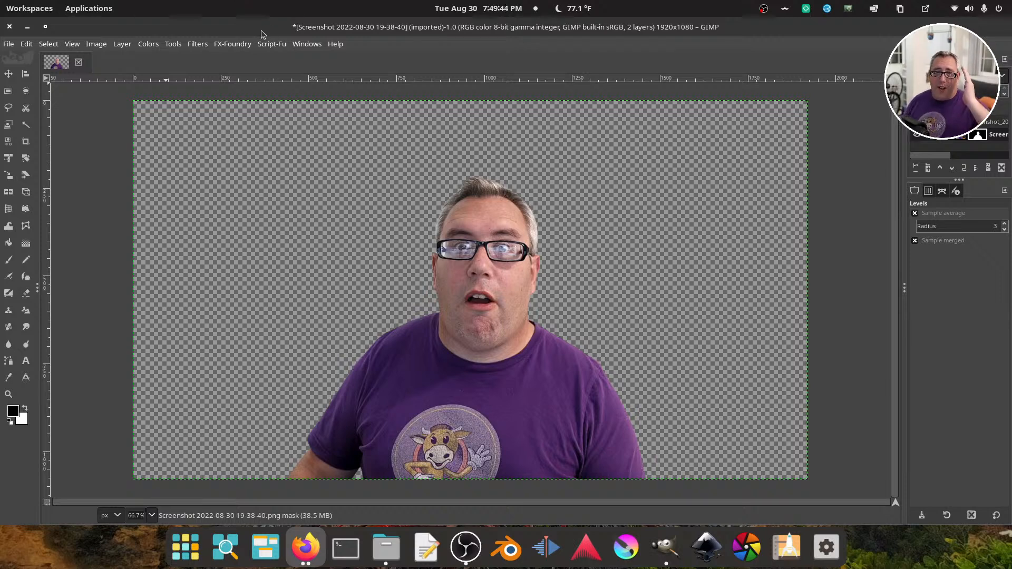
pyautogui.click(28, 45)
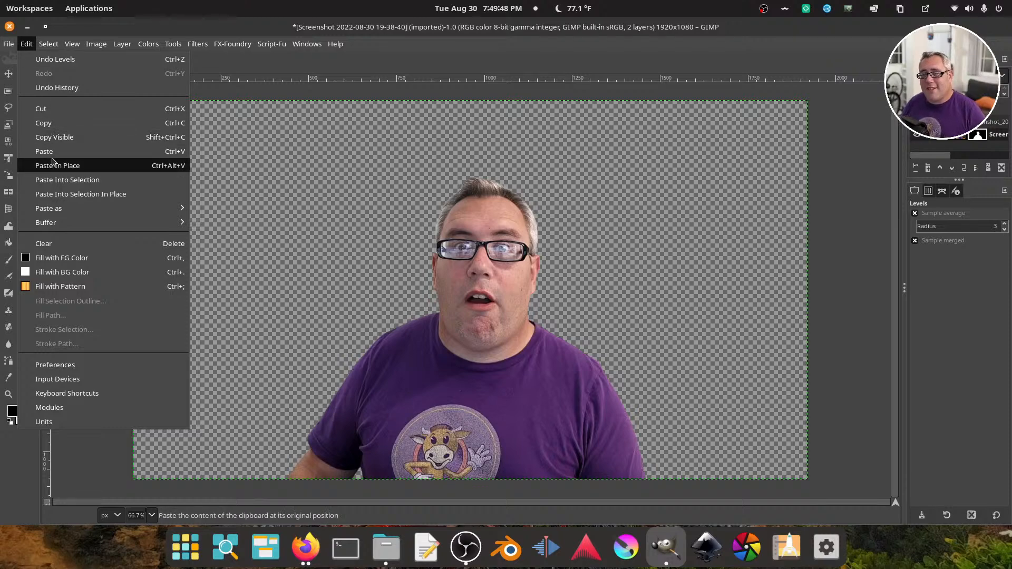
pyautogui.moveTo(68, 210)
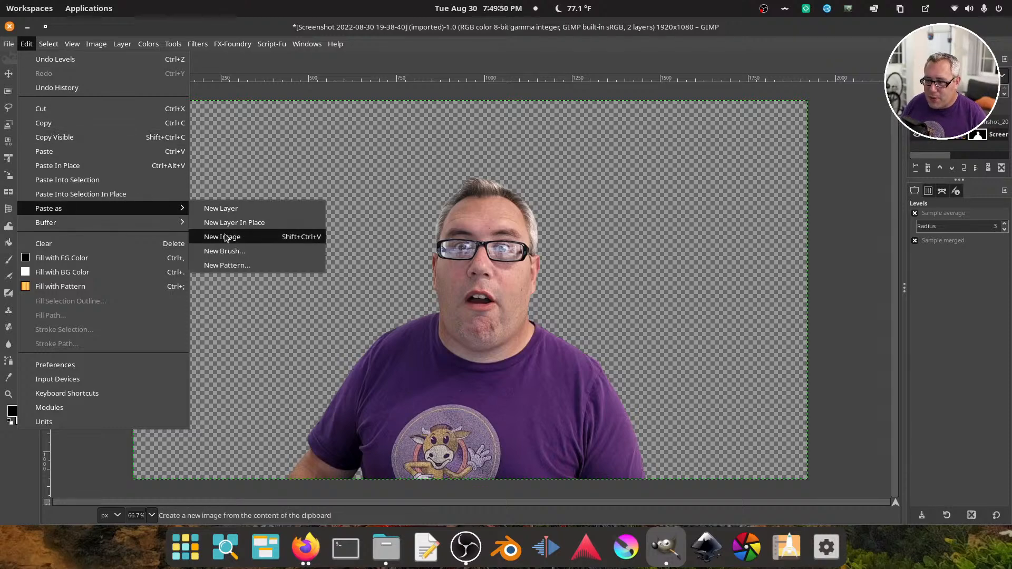
pyautogui.click(227, 208)
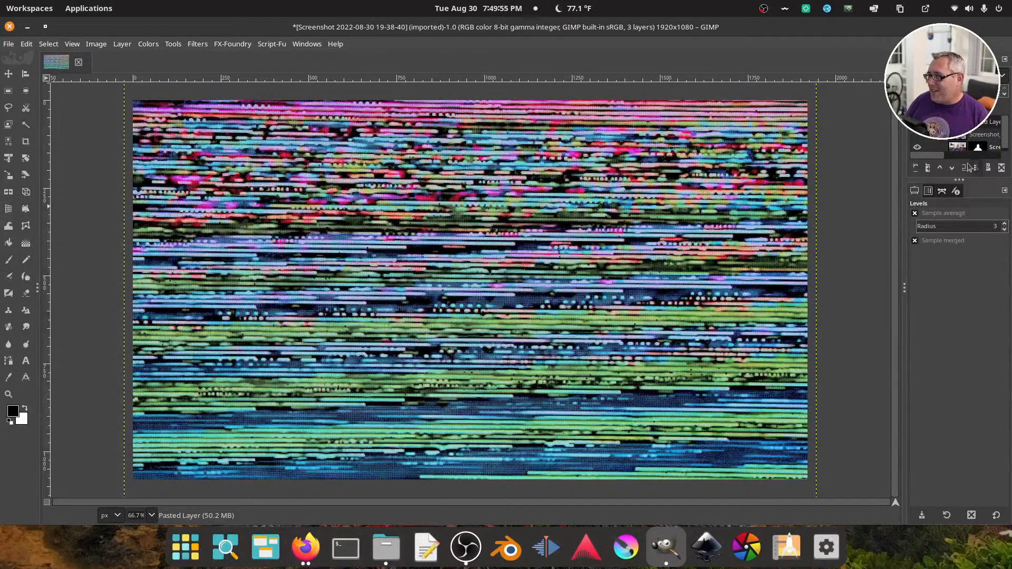
pyautogui.click(952, 167)
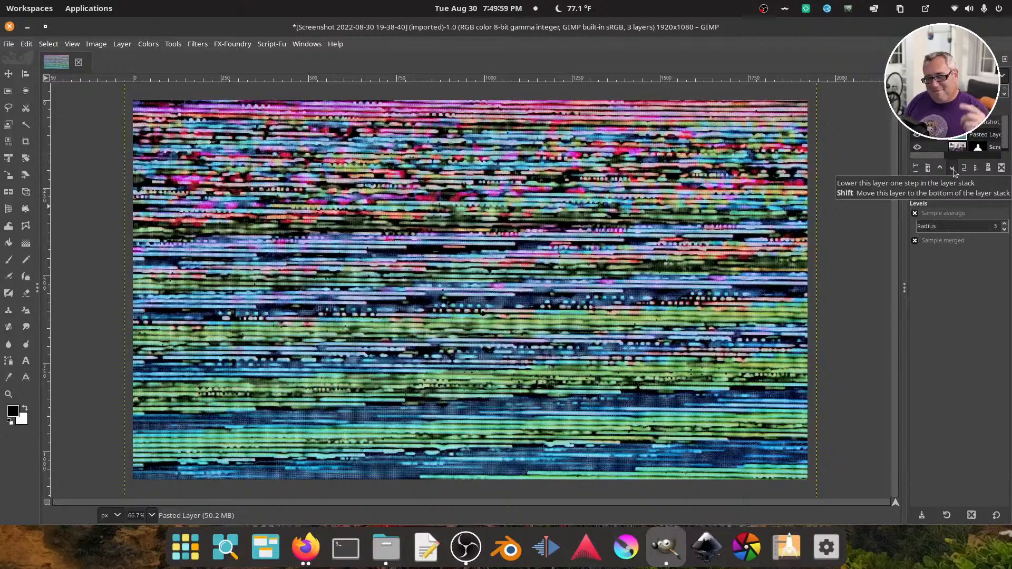
pyautogui.click(952, 168)
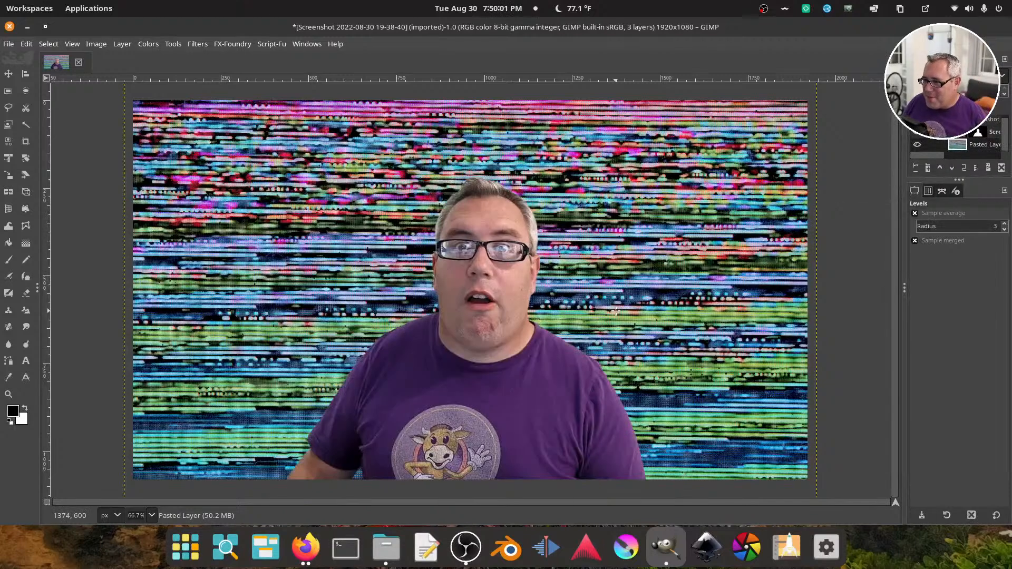
# Inspect the cutout edges around the hair, neck, shoulders and sleeve against the static background, and return to the whole image
pyautogui.scroll(2, 149, 513)
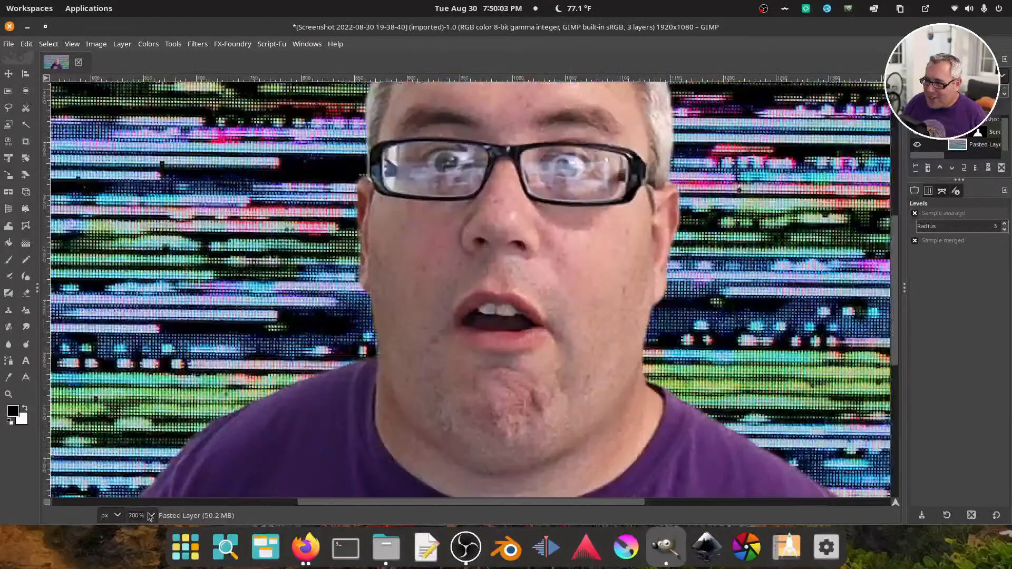
pyautogui.scroll(1, 150, 516)
pyautogui.scroll(8, 469, 443)
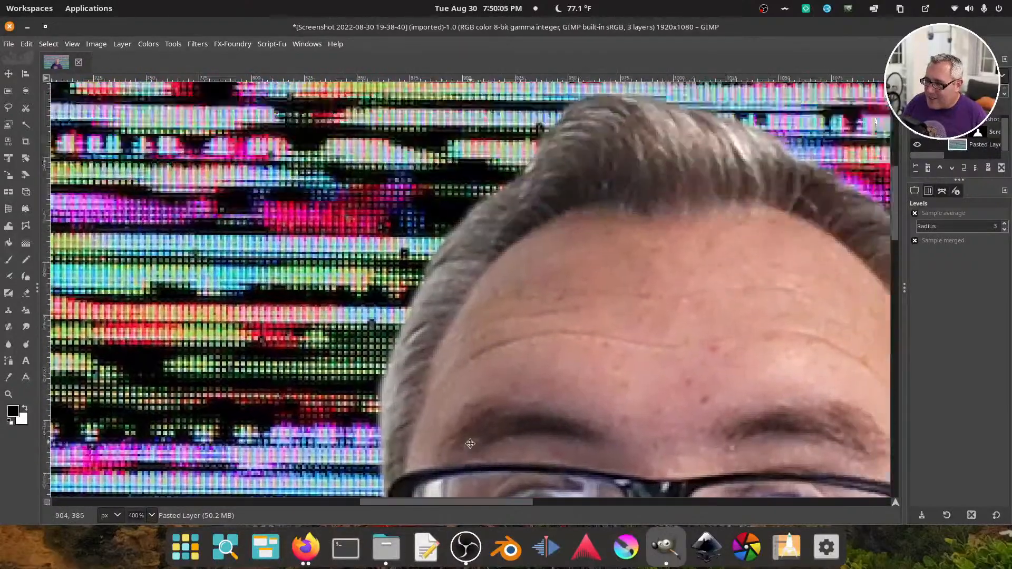
pyautogui.moveTo(470, 444); pyautogui.dragTo(447, 487)
pyautogui.moveTo(641, 236); pyautogui.dragTo(551, 252)
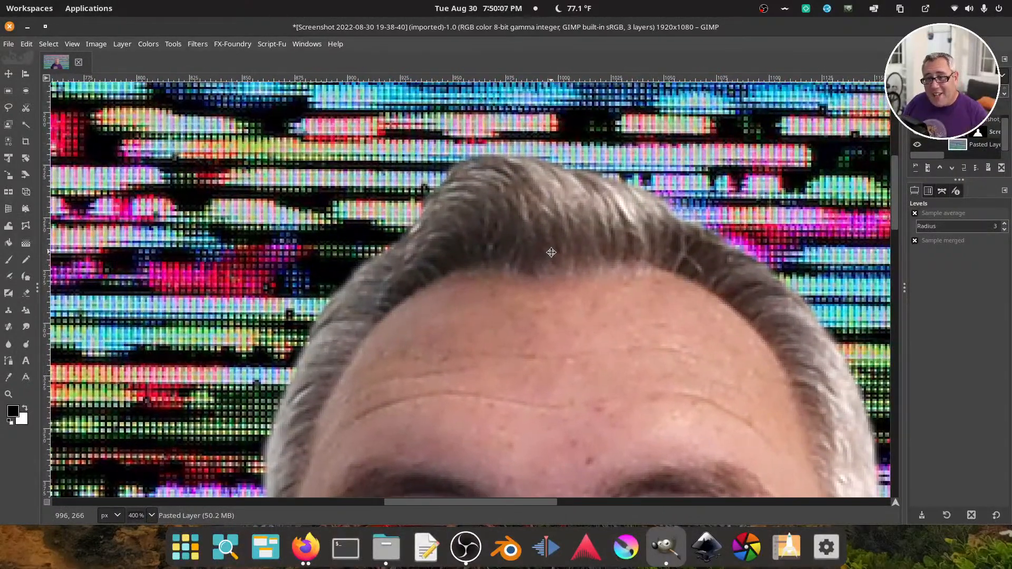
pyautogui.moveTo(847, 475); pyautogui.dragTo(523, 159)
pyautogui.moveTo(637, 387); pyautogui.dragTo(582, 232)
pyautogui.moveTo(491, 385); pyautogui.dragTo(472, 160)
pyautogui.moveTo(422, 337); pyautogui.dragTo(386, 280)
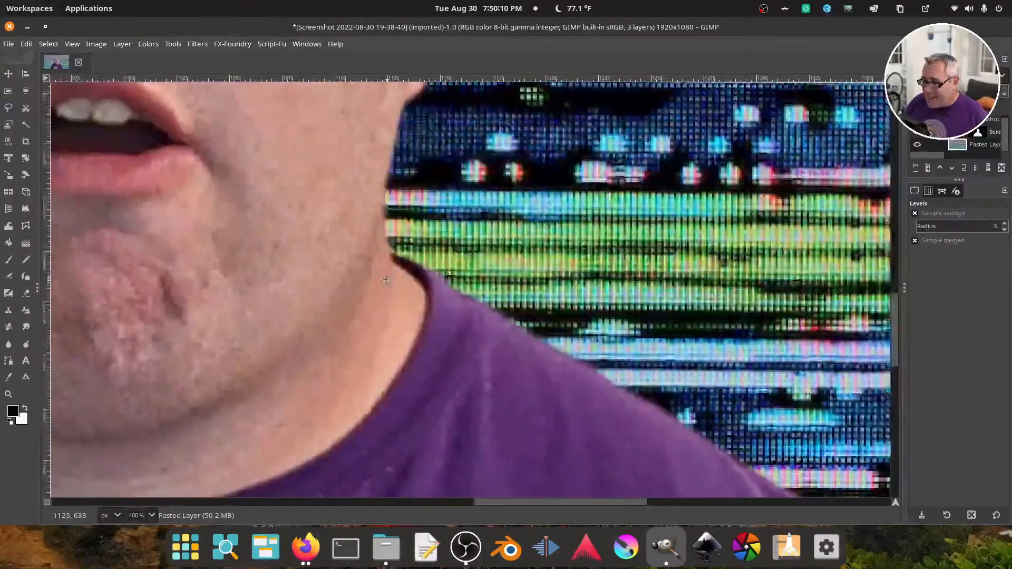
pyautogui.moveTo(315, 454); pyautogui.dragTo(778, 334)
pyautogui.moveTo(278, 339); pyautogui.dragTo(621, 362)
pyautogui.moveTo(348, 361); pyautogui.dragTo(468, 164)
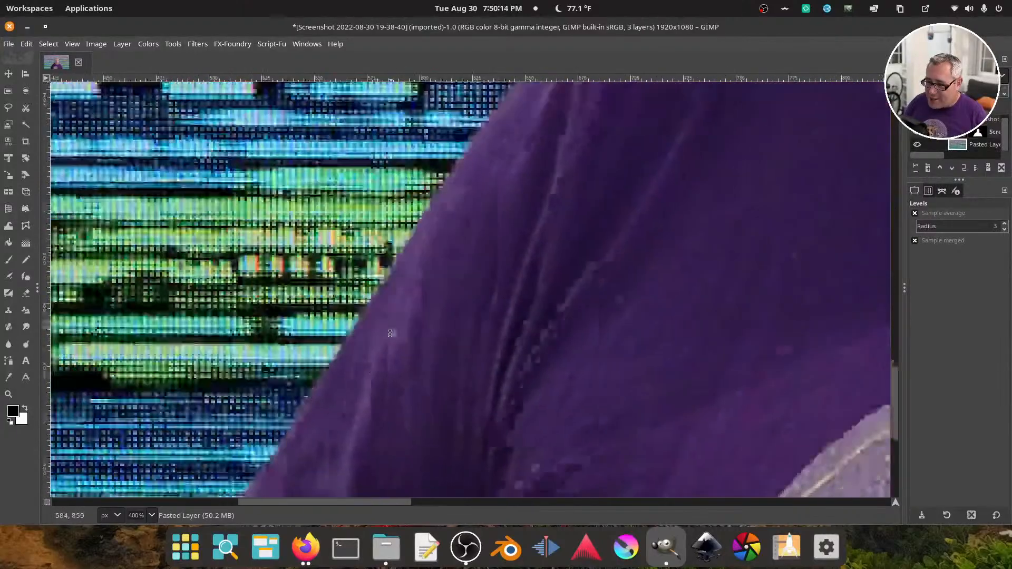
pyautogui.moveTo(390, 333); pyautogui.dragTo(506, 153)
pyautogui.moveTo(349, 485); pyautogui.dragTo(321, 411)
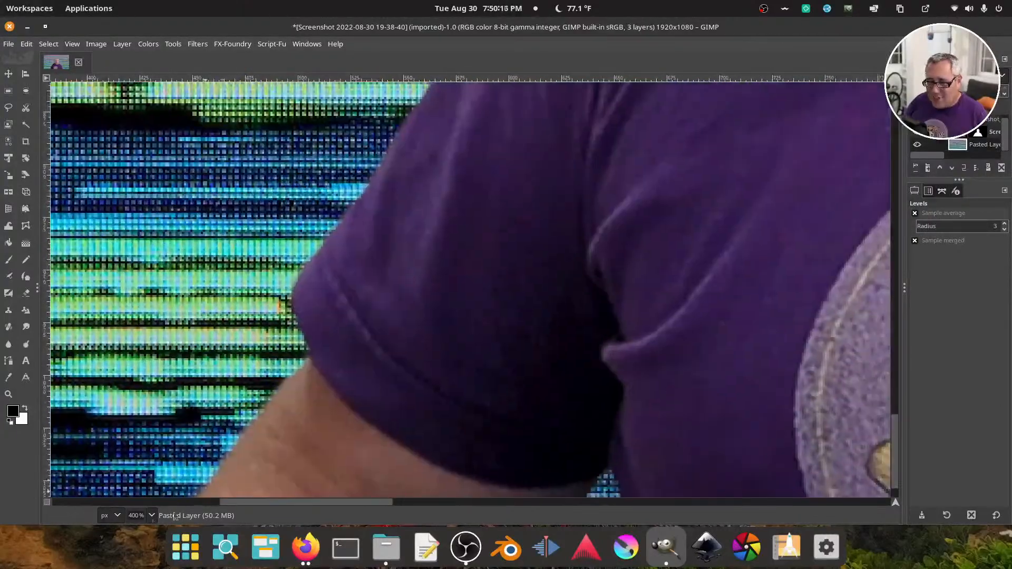
pyautogui.hotkey('shift', 'ctrl', 'j')
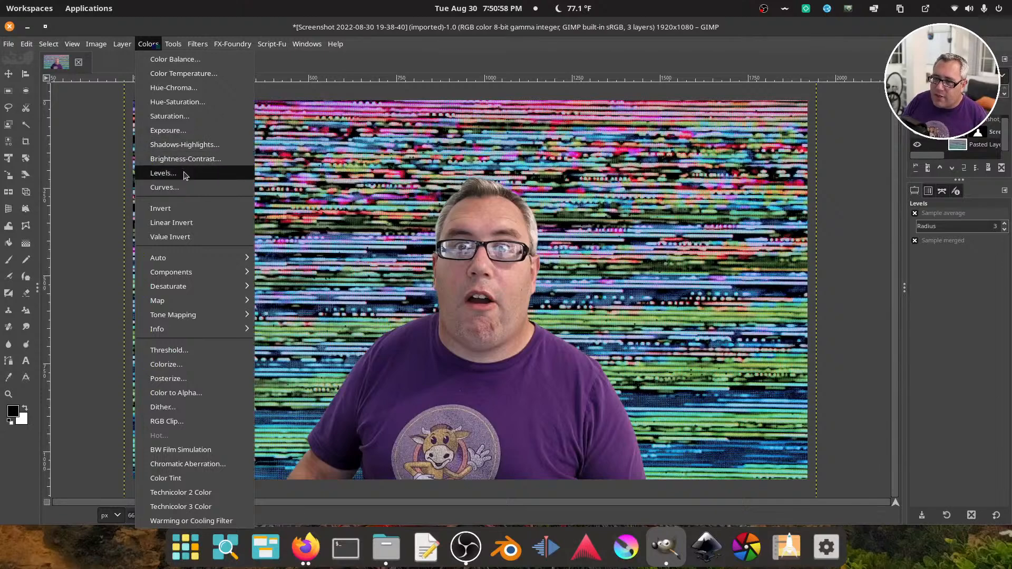
# Darken the static background layer with Levels by lowering the maximum output level to 100
pyautogui.click(204, 172)
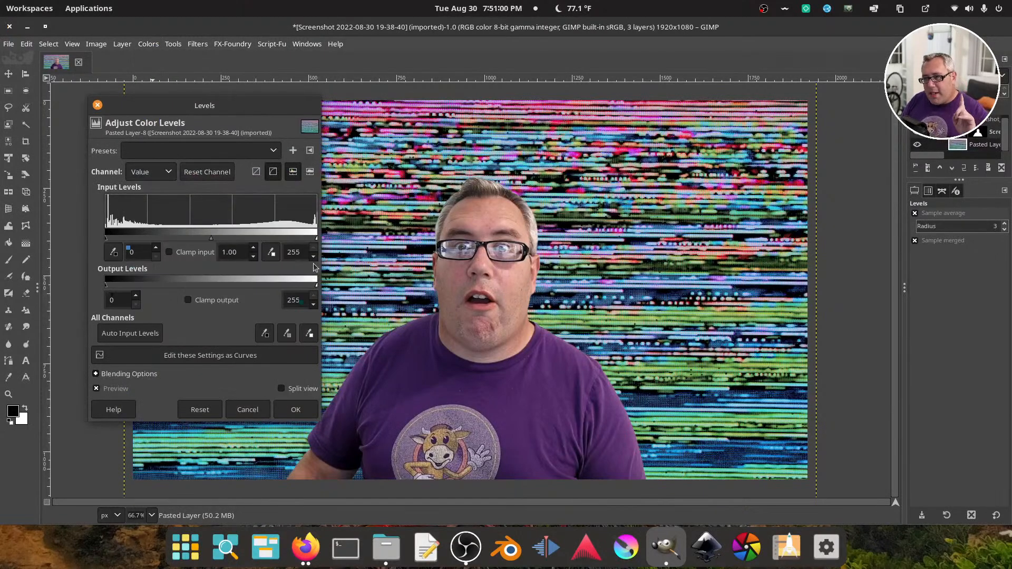
pyautogui.moveTo(316, 286); pyautogui.dragTo(188, 293)
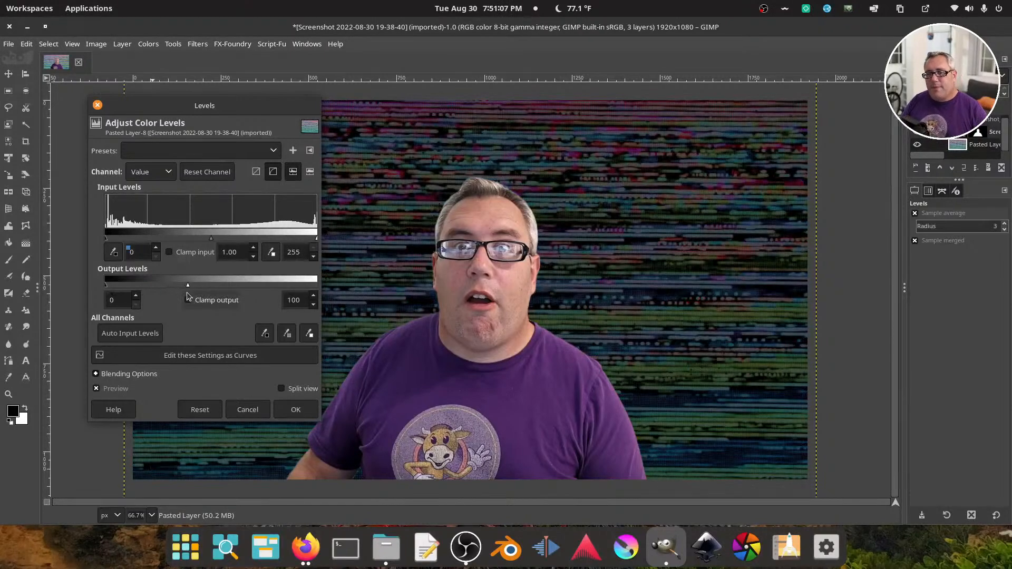
pyautogui.click(295, 410)
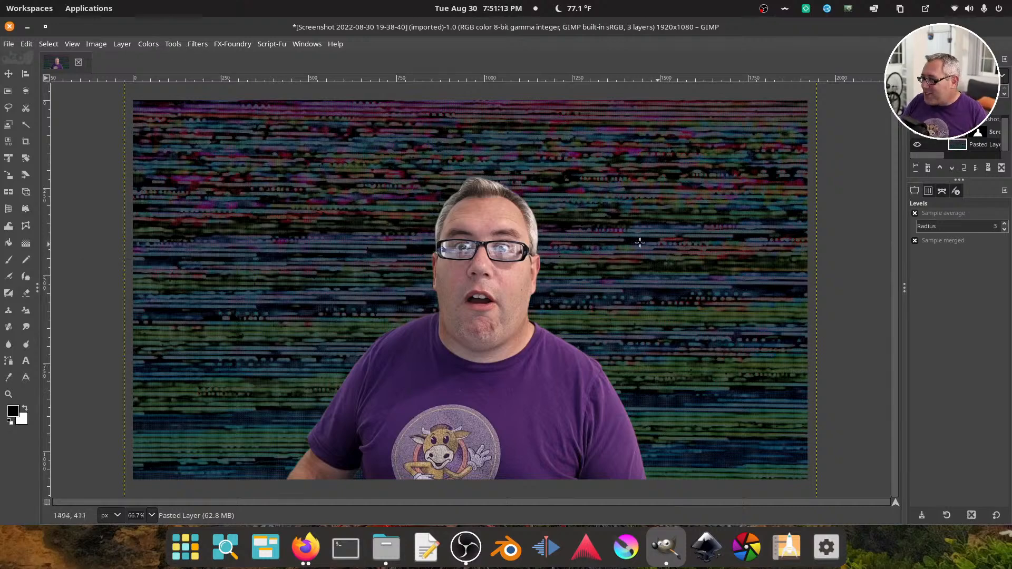
# Boost the colours of the static background layer strongly by applying an increased Saturation adjustment twice
pyautogui.click(148, 43)
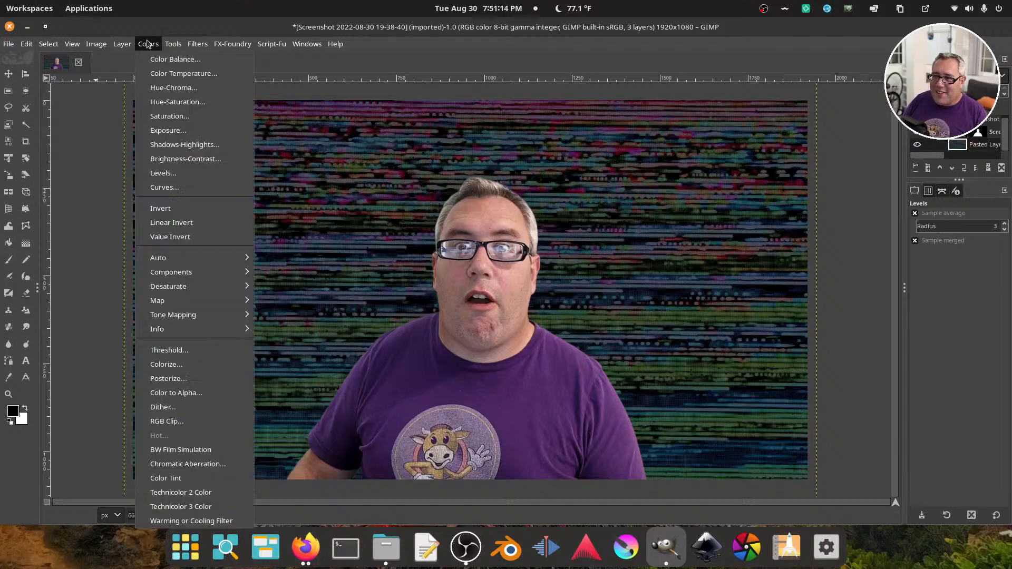
pyautogui.click(176, 118)
pyautogui.moveTo(173, 156); pyautogui.dragTo(310, 167)
pyautogui.click(258, 226)
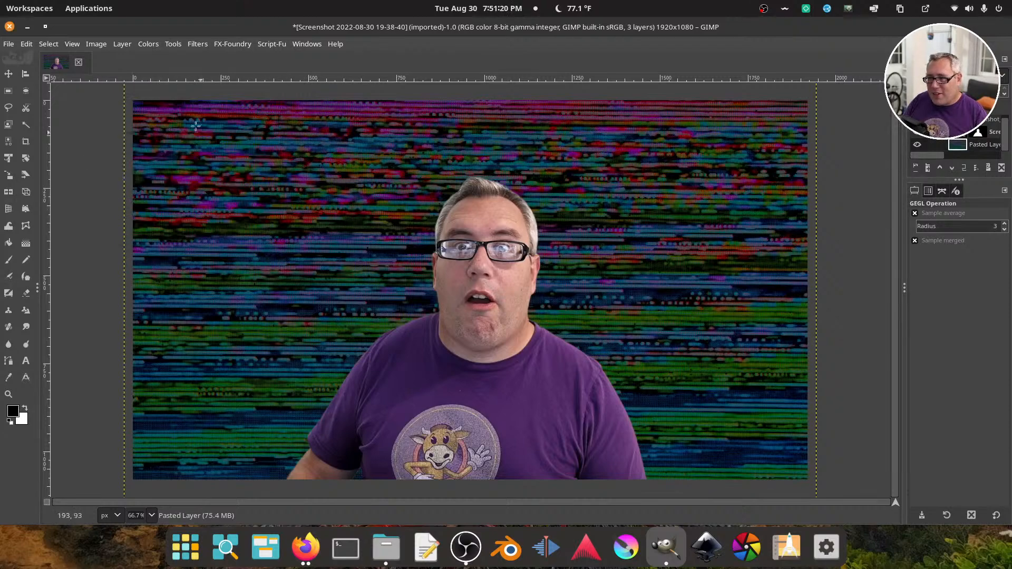
pyautogui.click(148, 43)
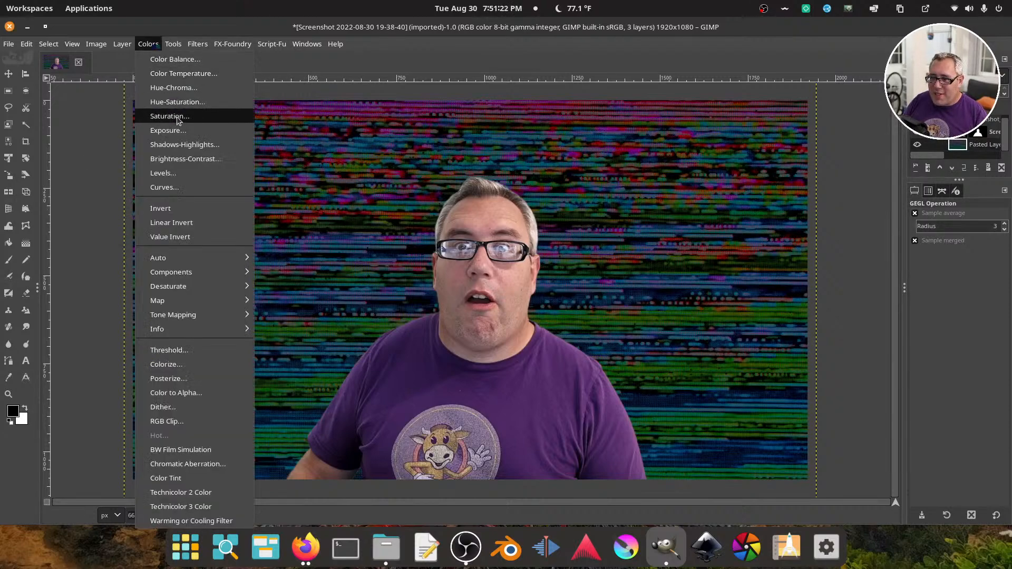
pyautogui.click(170, 116)
pyautogui.click(183, 156)
pyautogui.moveTo(183, 156); pyautogui.dragTo(285, 162)
pyautogui.click(256, 226)
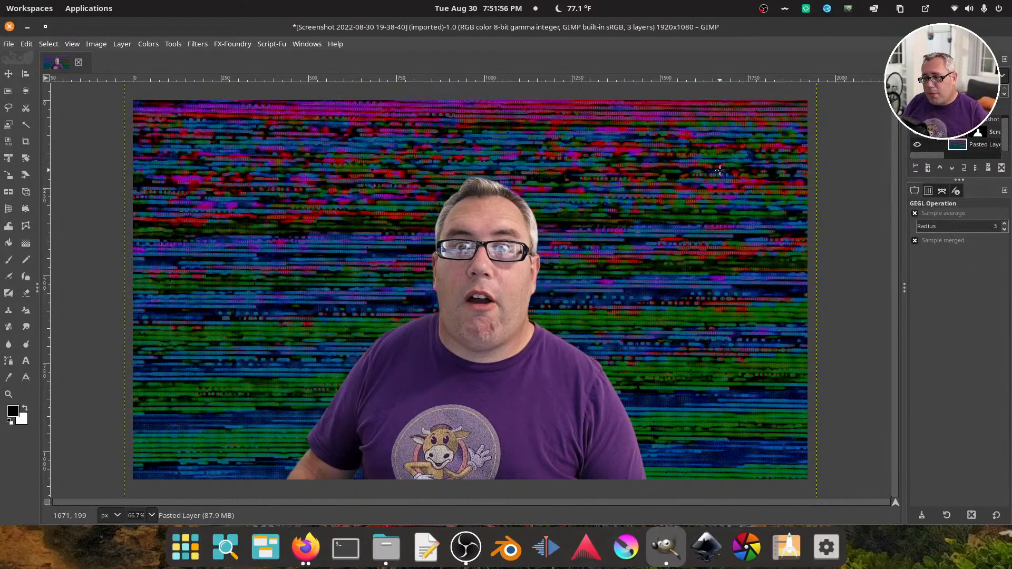
# Make white the foreground colour and add the text "LIVE" on the image beside the man's head
pyautogui.click(25, 408)
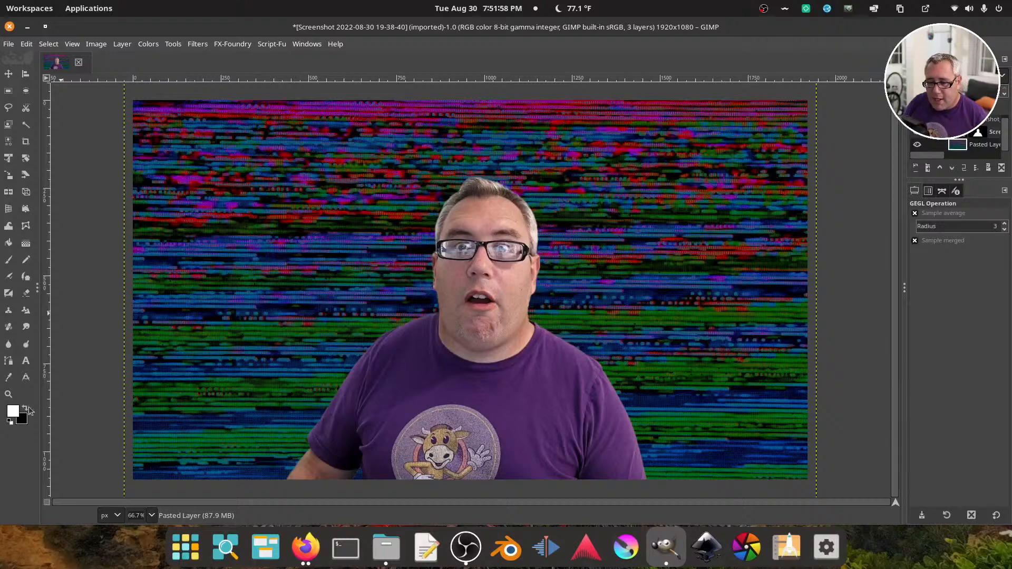
pyautogui.click(25, 361)
pyautogui.click(245, 201)
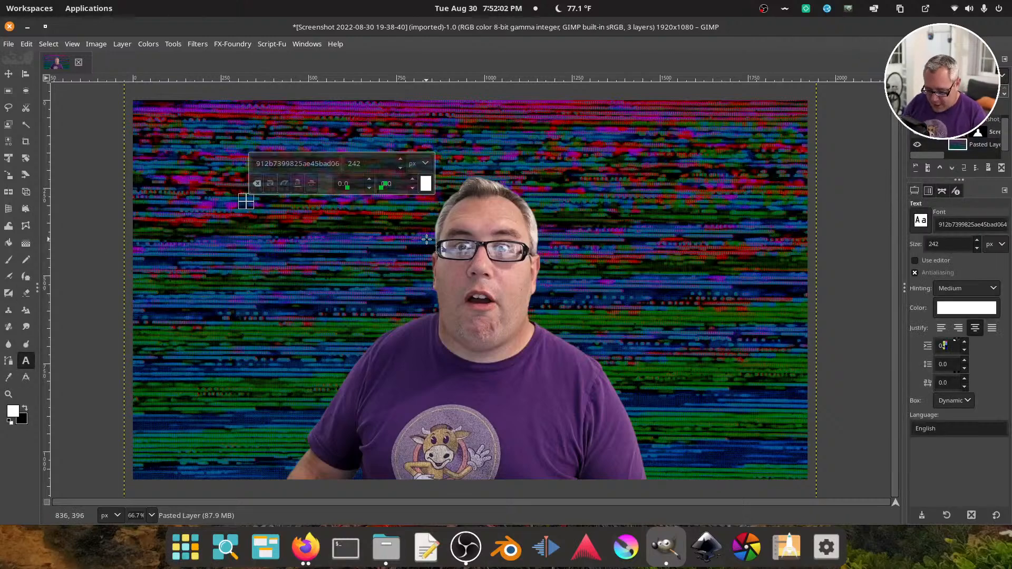
pyautogui.write('LIVE')
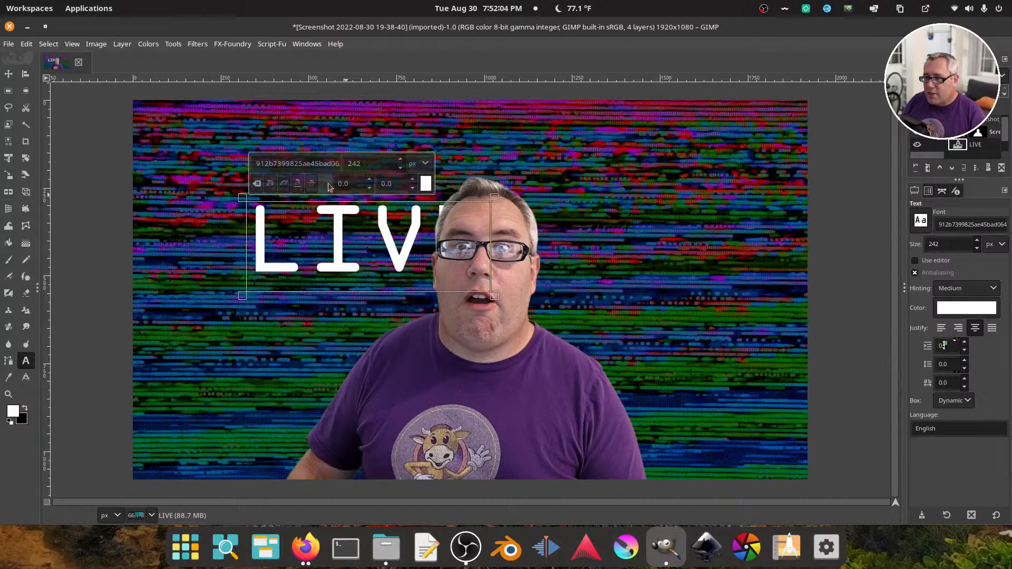
# Try to change the LIVE text's font to OCRA and enter a new font size
pyautogui.click(306, 163)
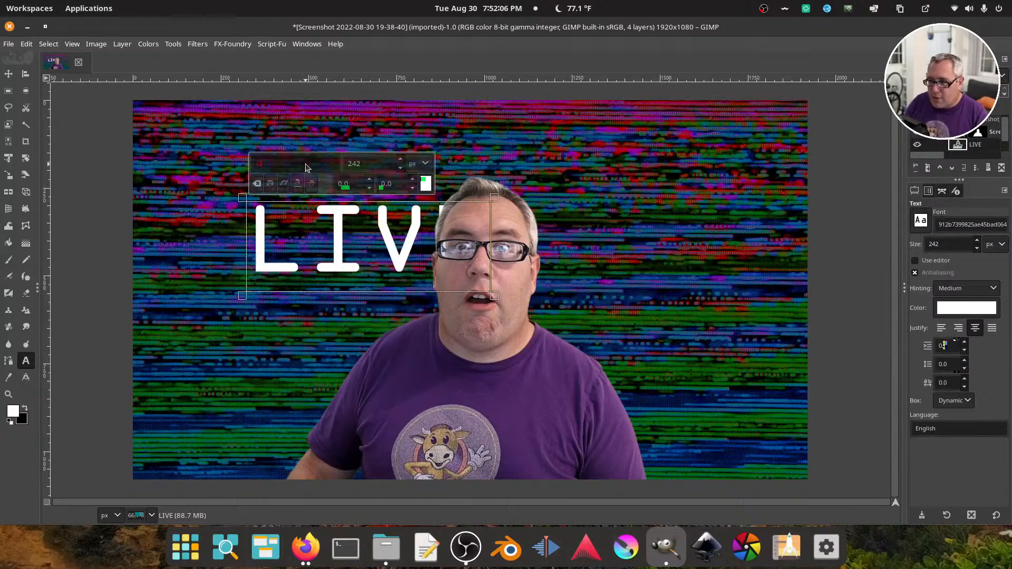
pyautogui.write('OCRA')
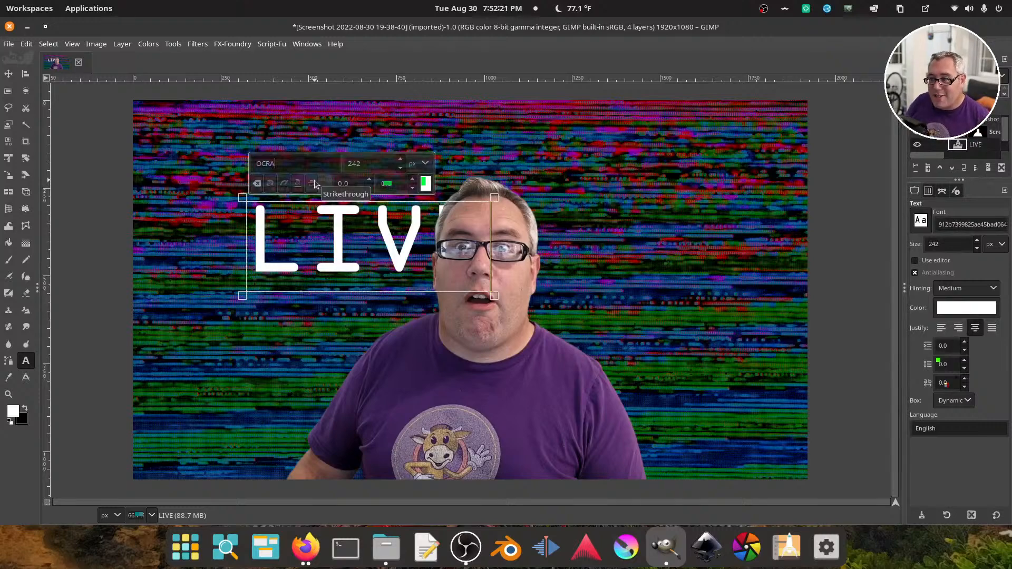
pyautogui.doubleClick(353, 164)
pyautogui.write('512')
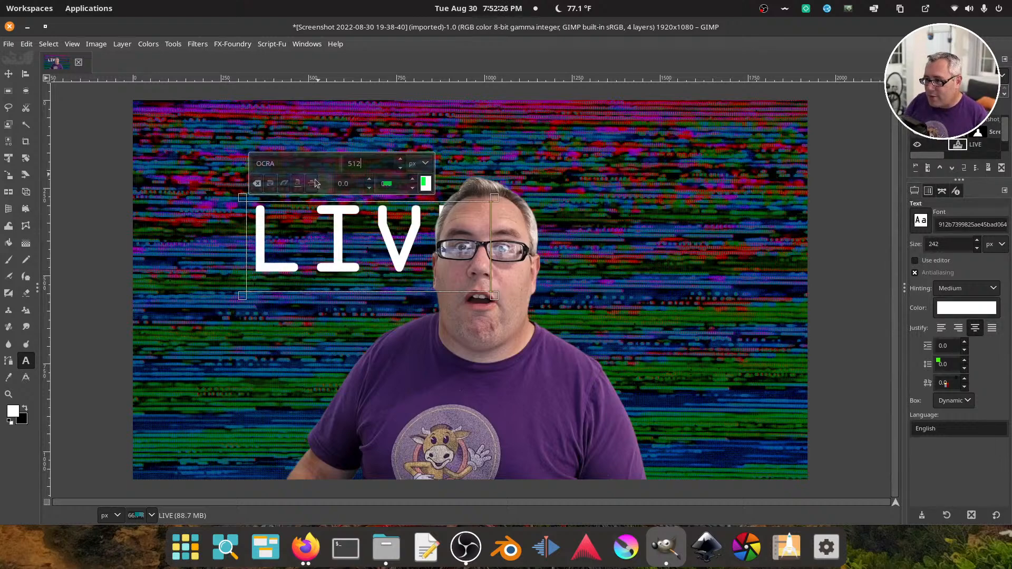
# Select the word LIVE and try font sizes of 512 px and 640 px
pyautogui.doubleClick(325, 232)
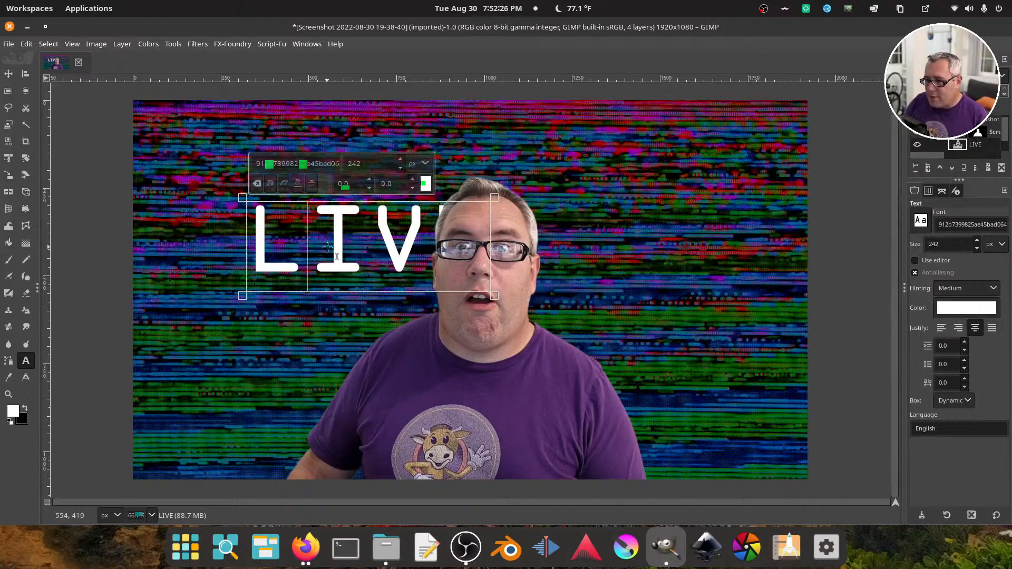
pyautogui.doubleClick(362, 159)
pyautogui.write('512')
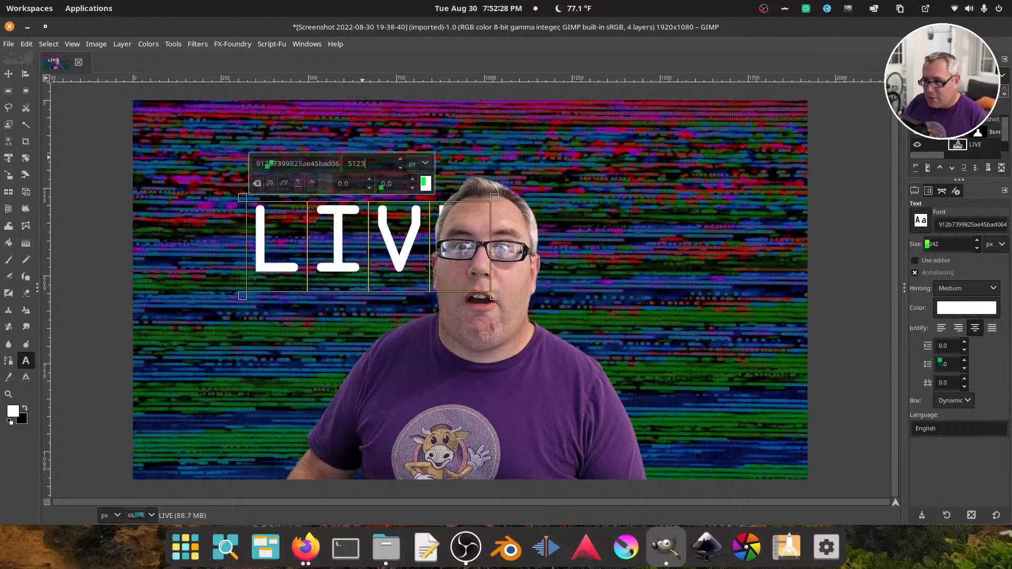
pyautogui.press('Return')
pyautogui.doubleClick(377, 162)
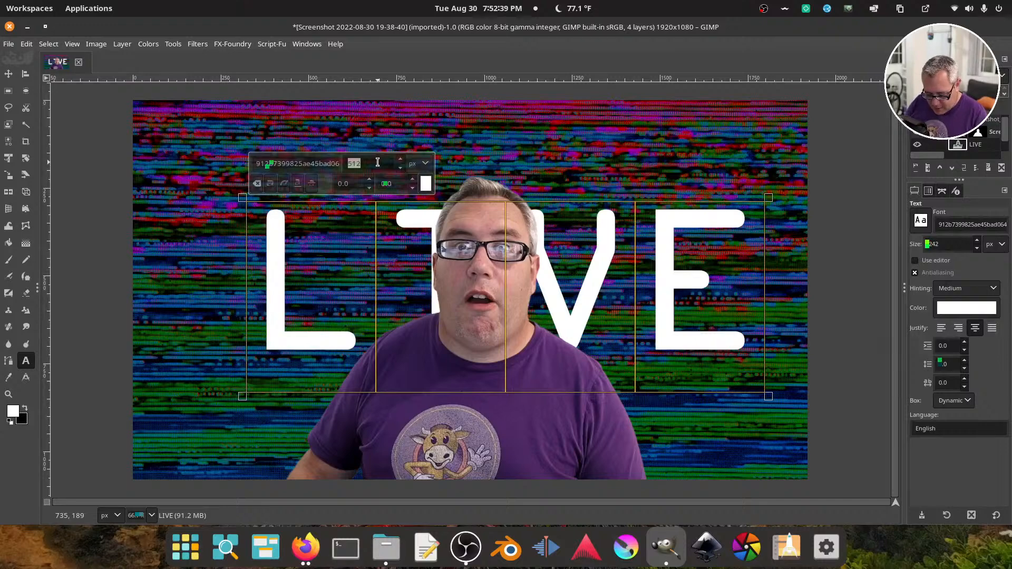
pyautogui.write('640')
pyautogui.press('Return')
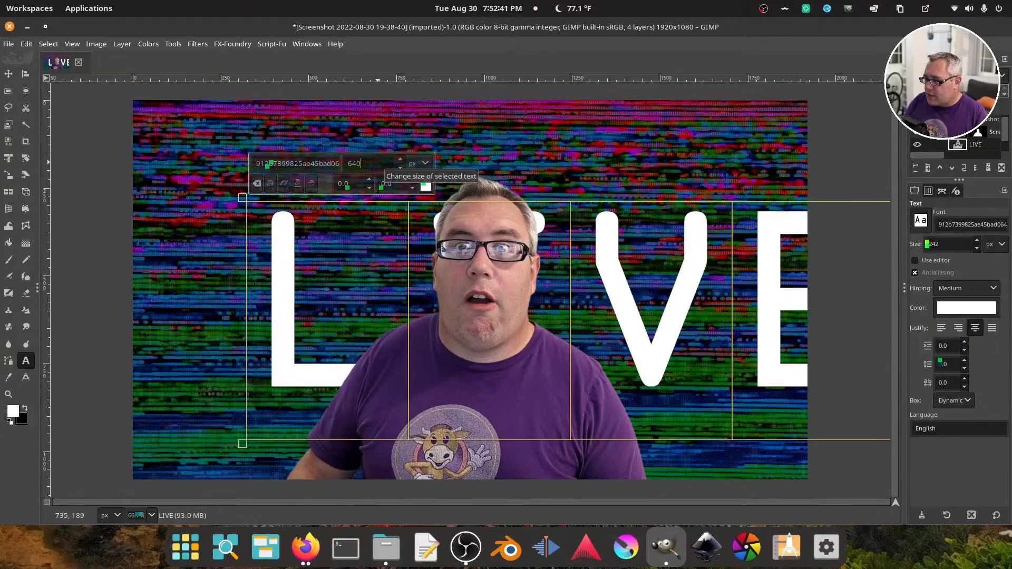
# Set the LIVE text's size to 720 px and tighten its letter spacing to -94
pyautogui.doubleClick(368, 163)
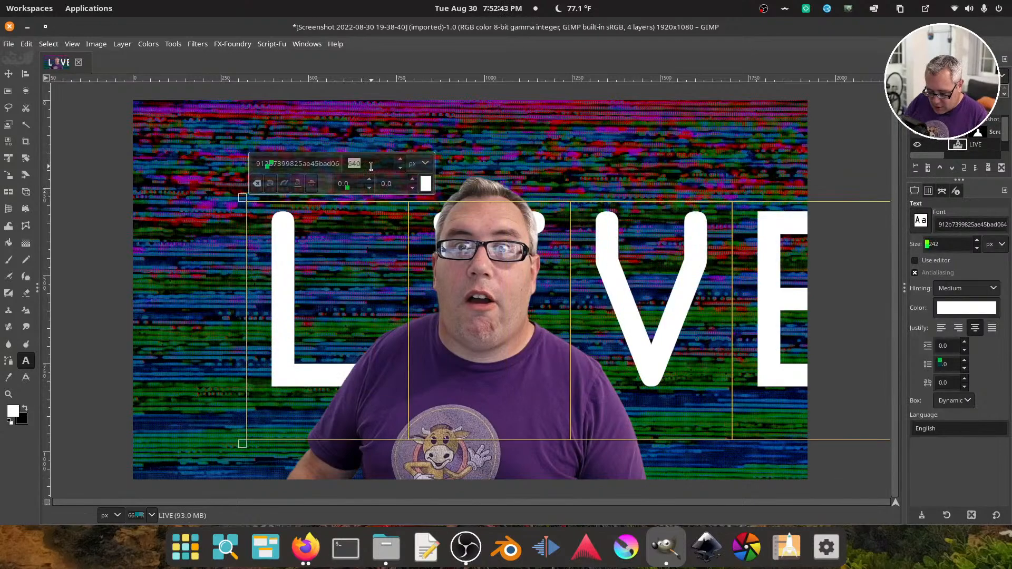
pyautogui.write('720')
pyautogui.press('Return')
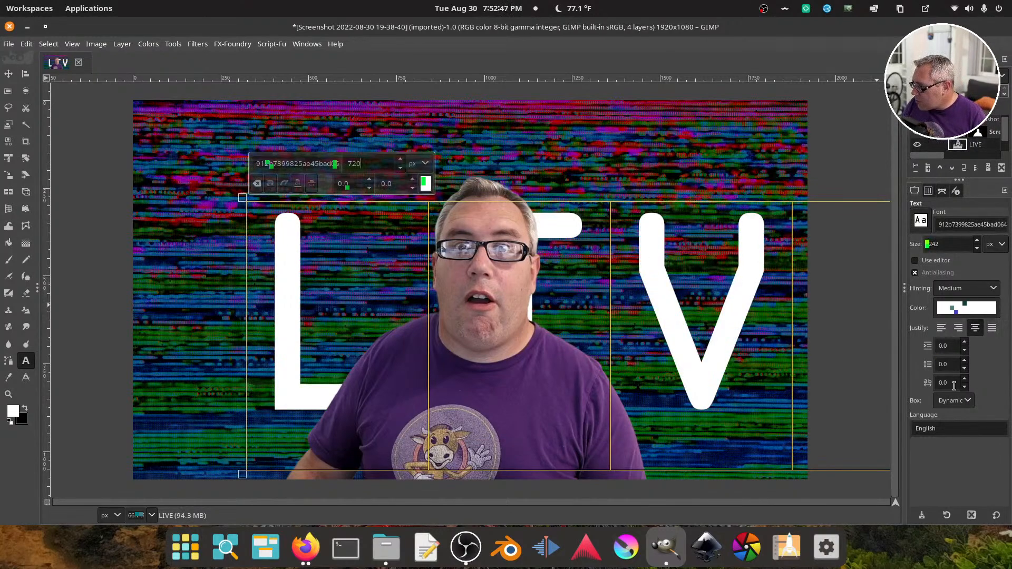
pyautogui.moveTo(964, 389); pyautogui.dragTo(964, 389)
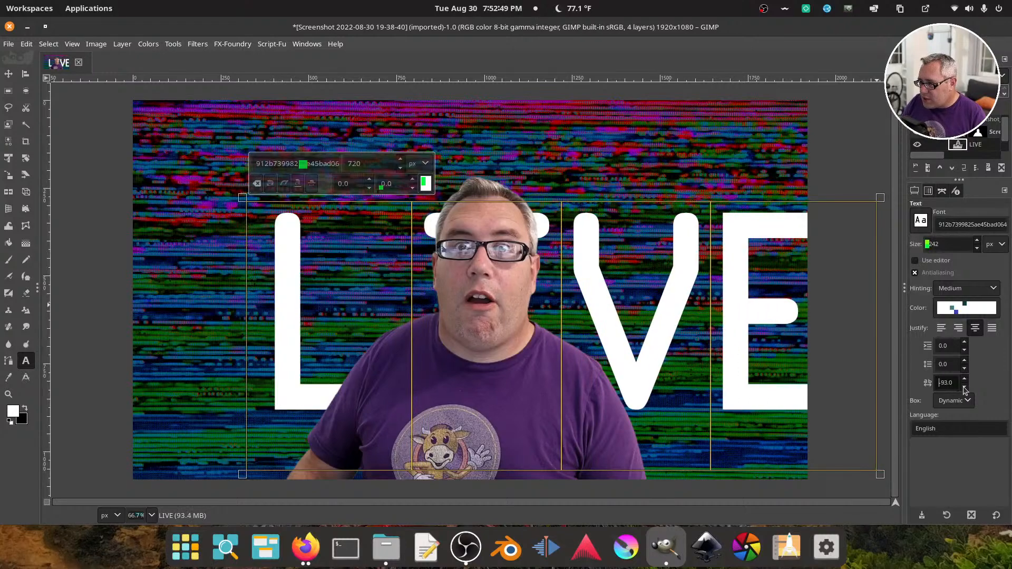
# Crop the LIVE text layer to its content
pyautogui.click(8, 73)
pyautogui.click(123, 44)
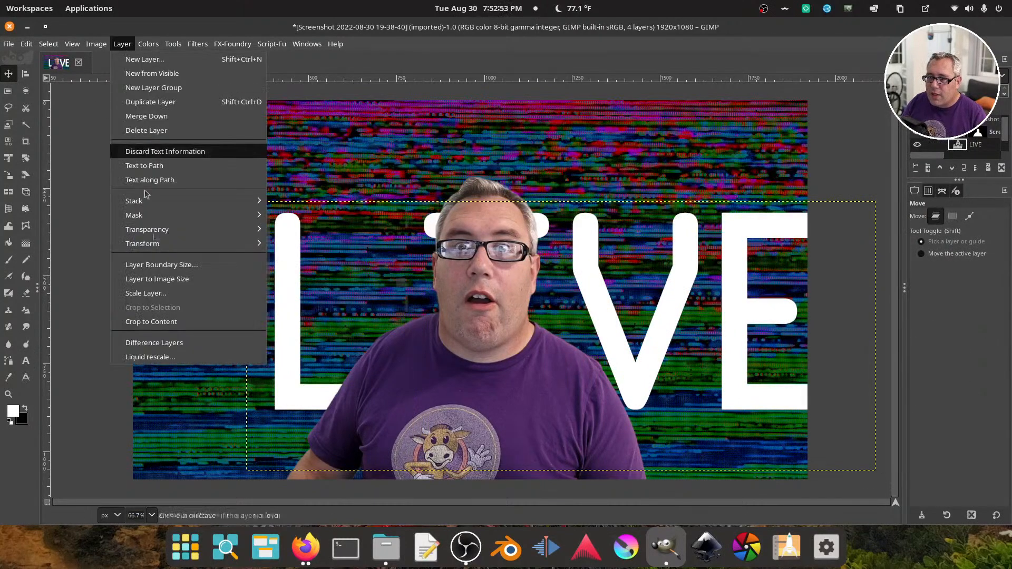
pyautogui.click(166, 323)
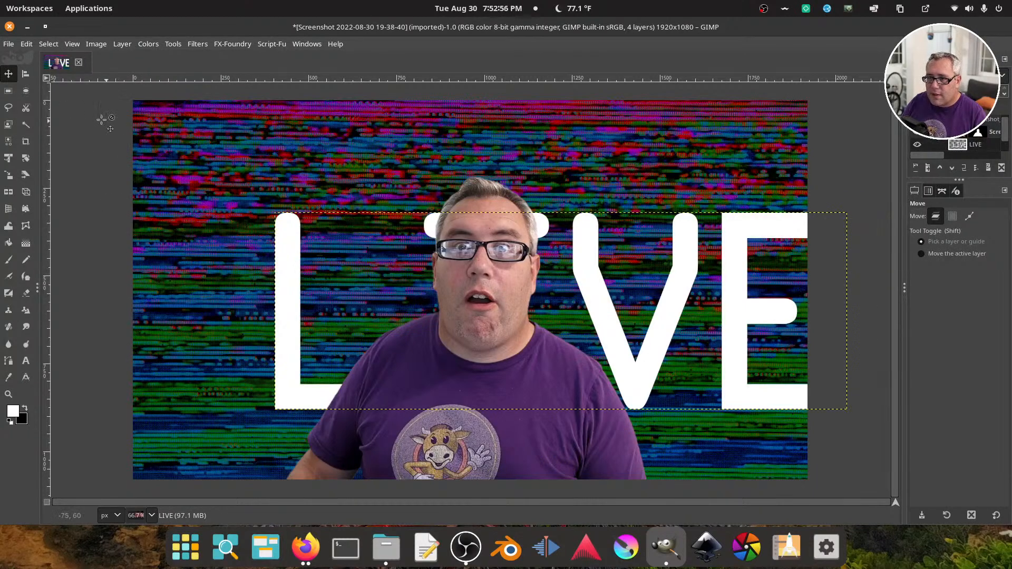
# Centre the LIVE layer horizontally and vertically relative to the image with the Align tool
pyautogui.click(30, 77)
pyautogui.click(253, 244)
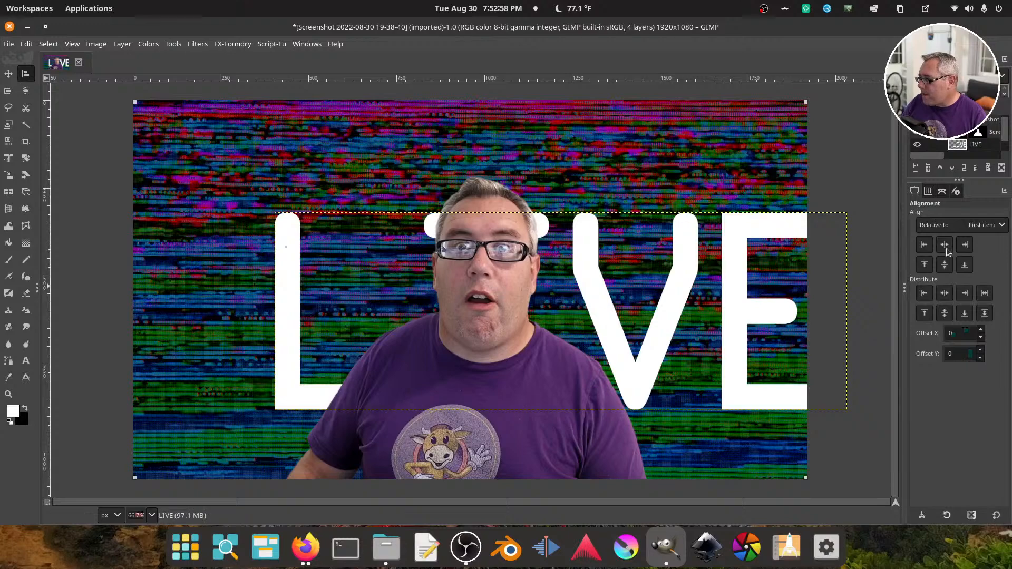
pyautogui.click(959, 225)
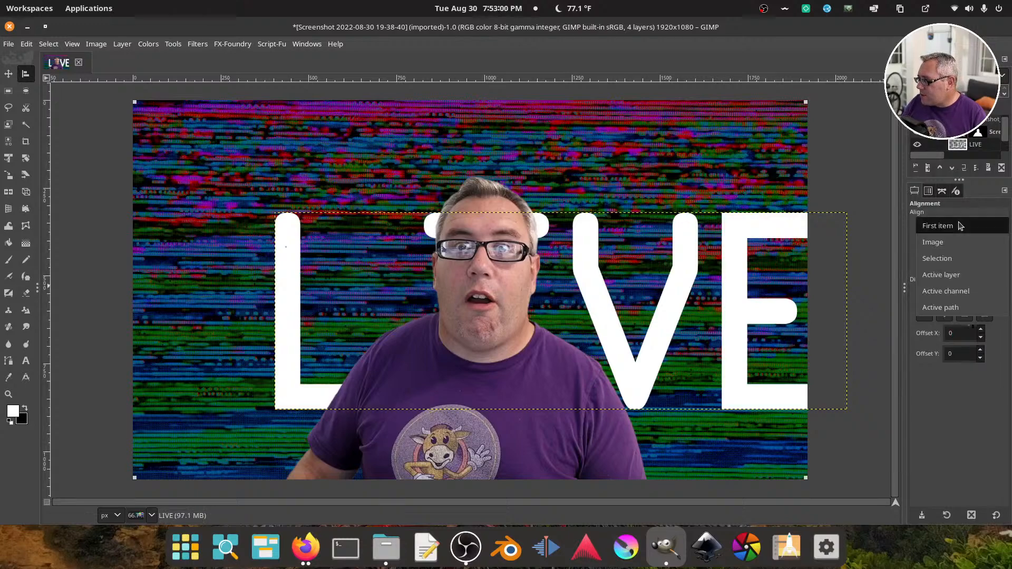
pyautogui.click(941, 242)
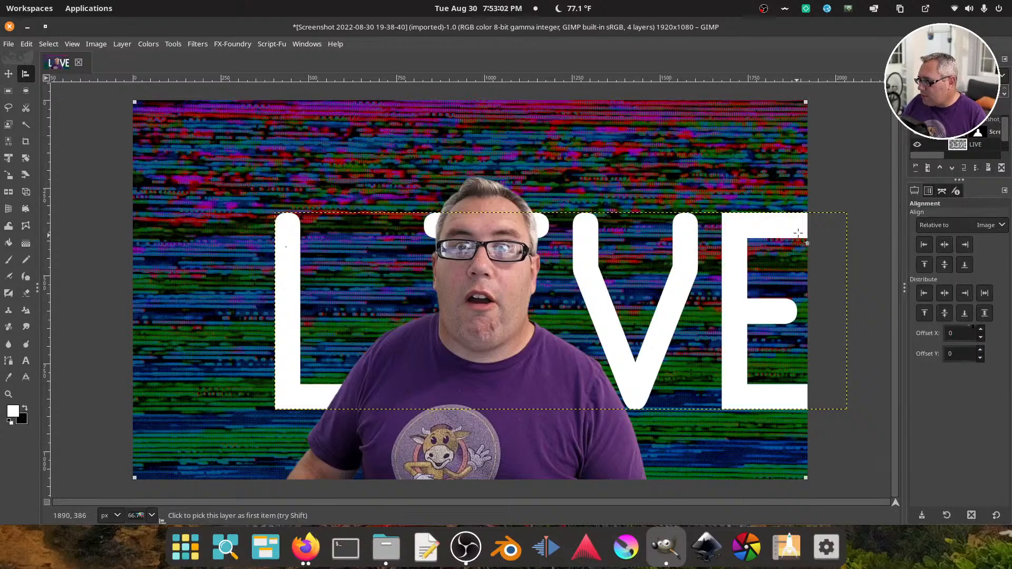
pyautogui.click(607, 255)
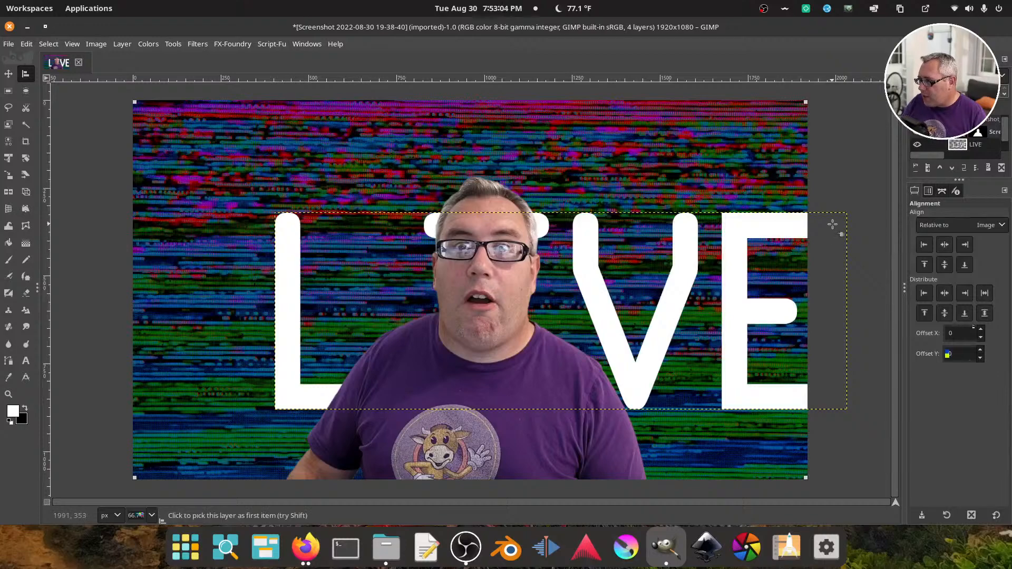
pyautogui.click(941, 245)
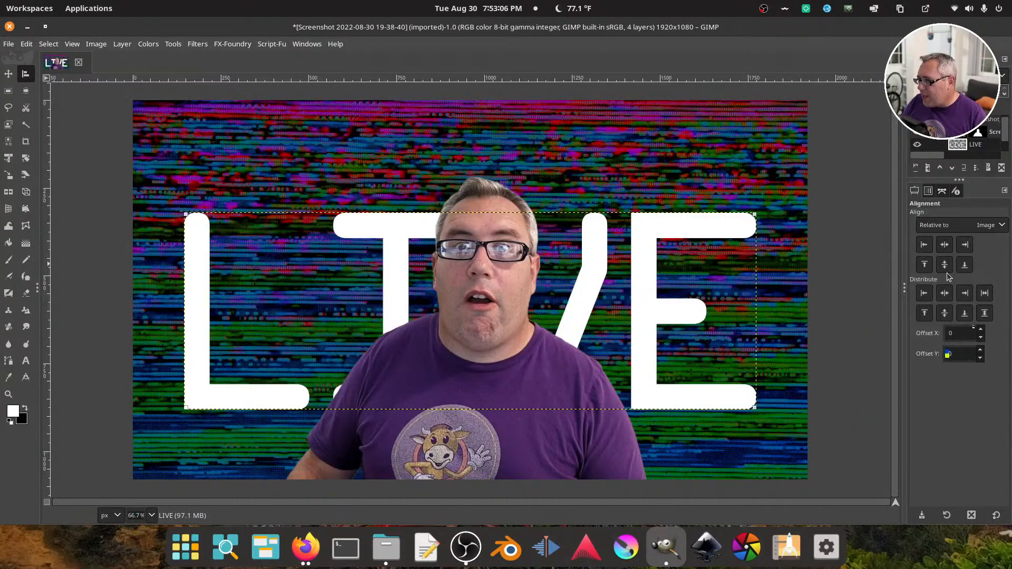
pyautogui.click(944, 265)
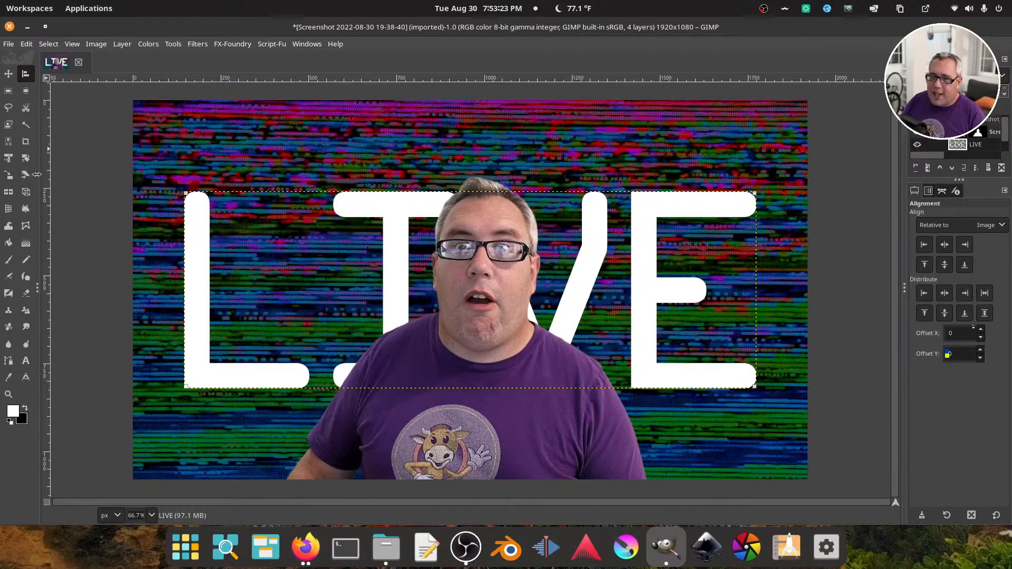
# Stretch the LIVE layer vertically with the Scale tool to 1629 × 805 px
pyautogui.click(9, 175)
pyautogui.click(588, 207)
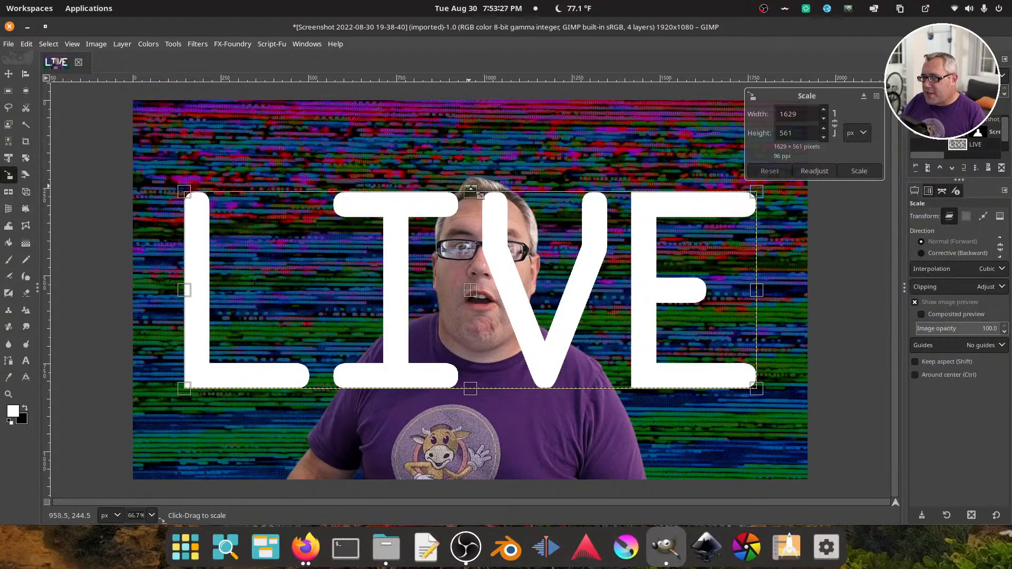
pyautogui.moveTo(472, 189); pyautogui.dragTo(472, 121)
pyautogui.moveTo(471, 388); pyautogui.dragTo(469, 403)
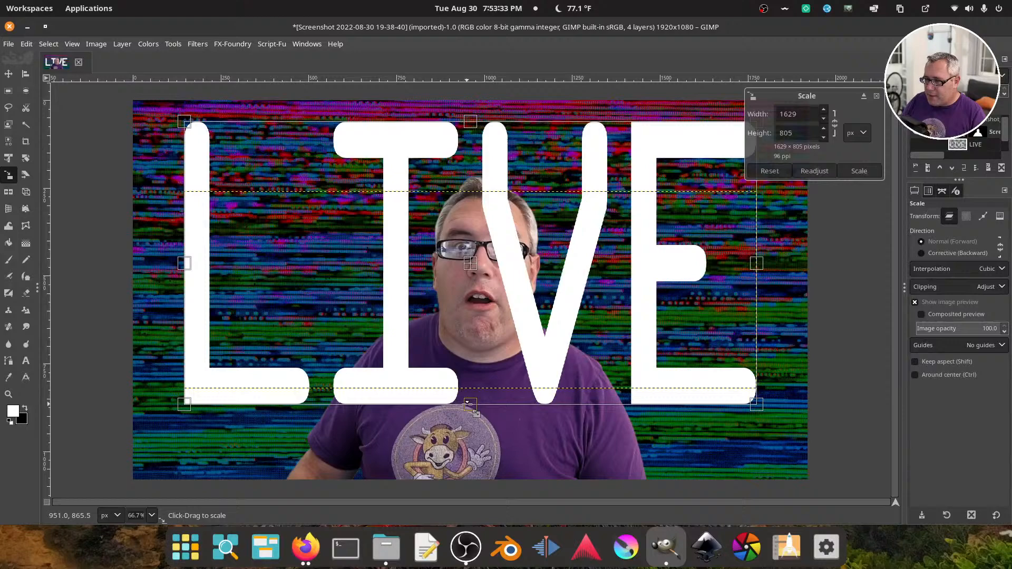
pyautogui.click(854, 173)
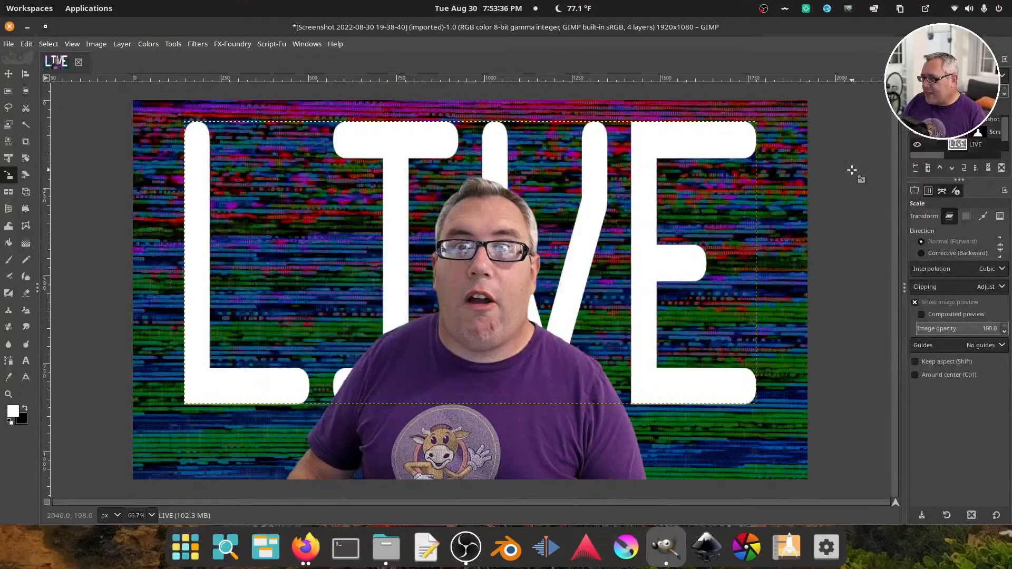
# Hide the portrait temporarily, centre the stretched LIVE layer vertically relative to the image, and show the portrait again
pyautogui.click(25, 73)
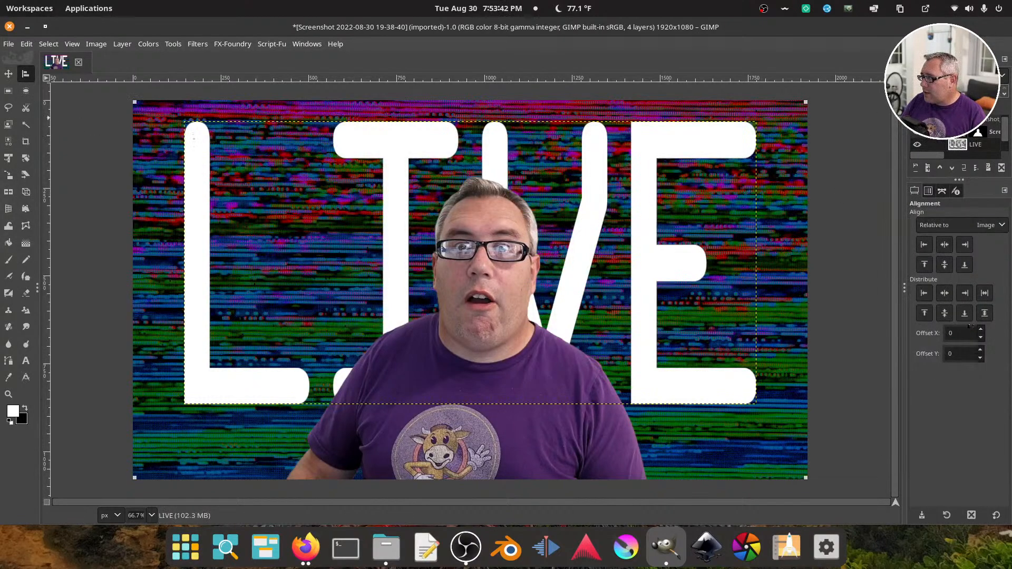
pyautogui.click(916, 133)
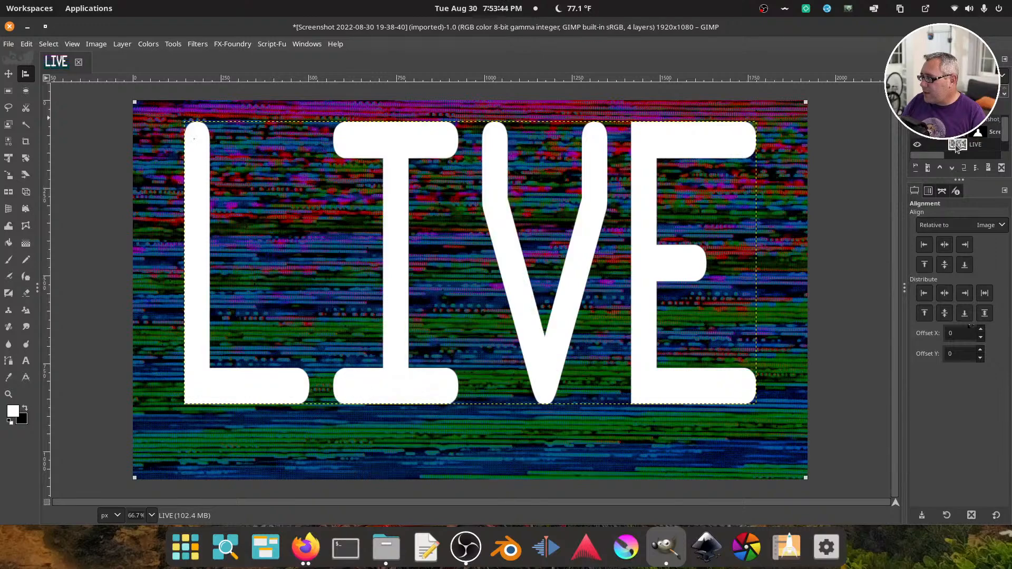
pyautogui.click(741, 145)
pyautogui.click(944, 268)
pyautogui.click(919, 139)
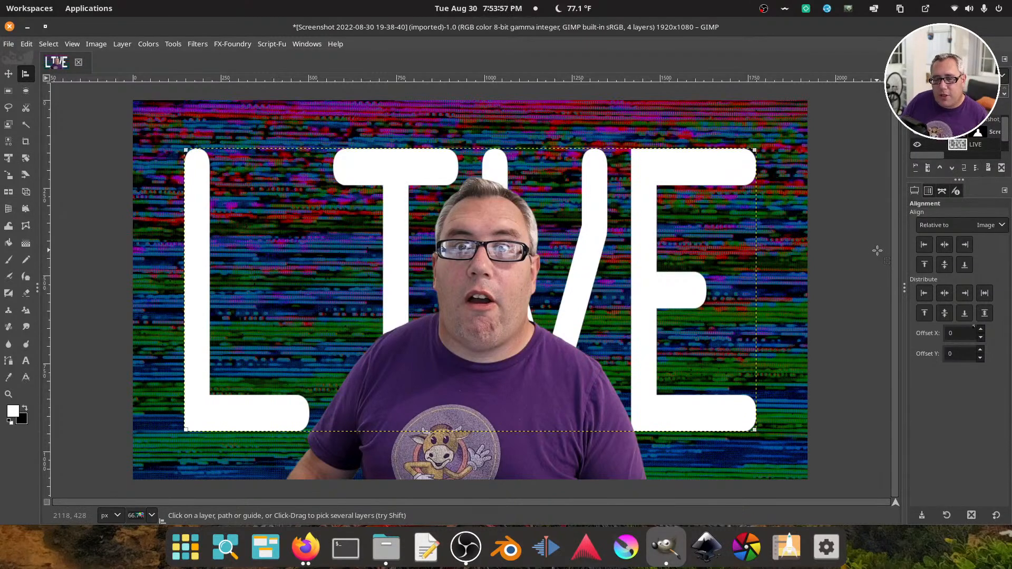
# Select the LIVE layer and duplicate it
pyautogui.scroll(-1, 979, 146)
pyautogui.click(981, 146)
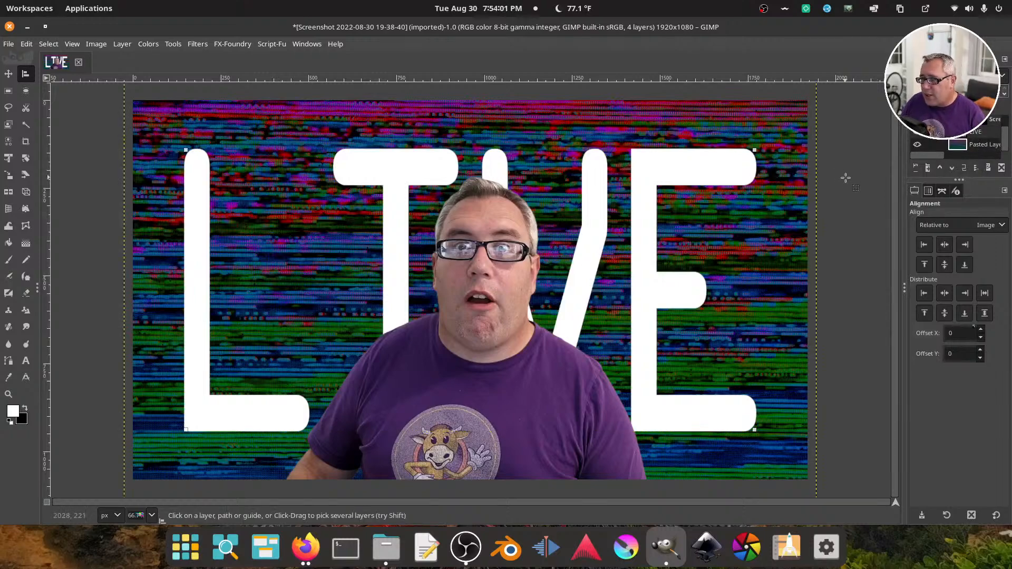
pyautogui.press('m')
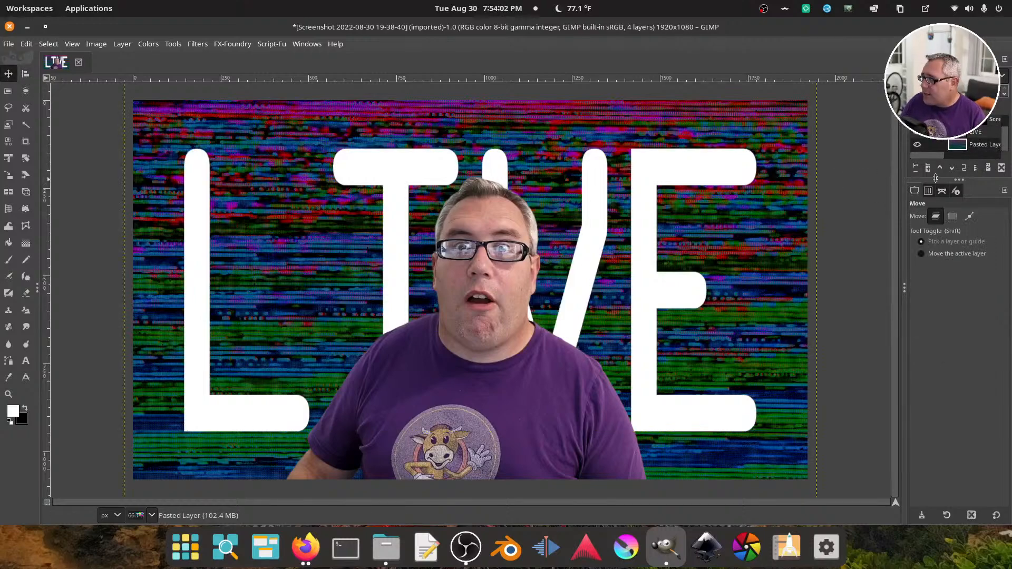
pyautogui.click(975, 132)
pyautogui.click(964, 167)
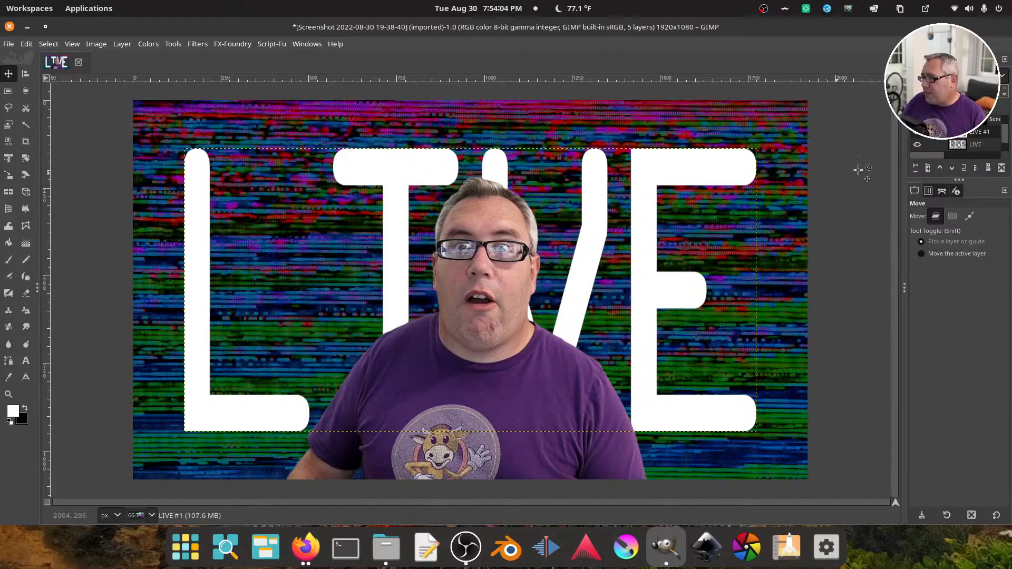
pyautogui.click(198, 44)
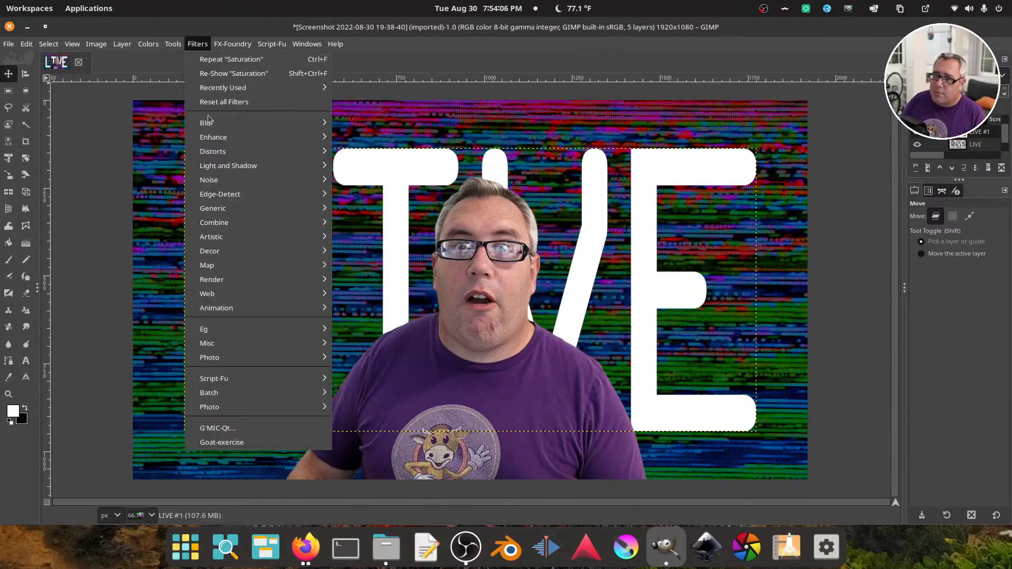
pyautogui.moveTo(208, 122)
pyautogui.click(359, 137)
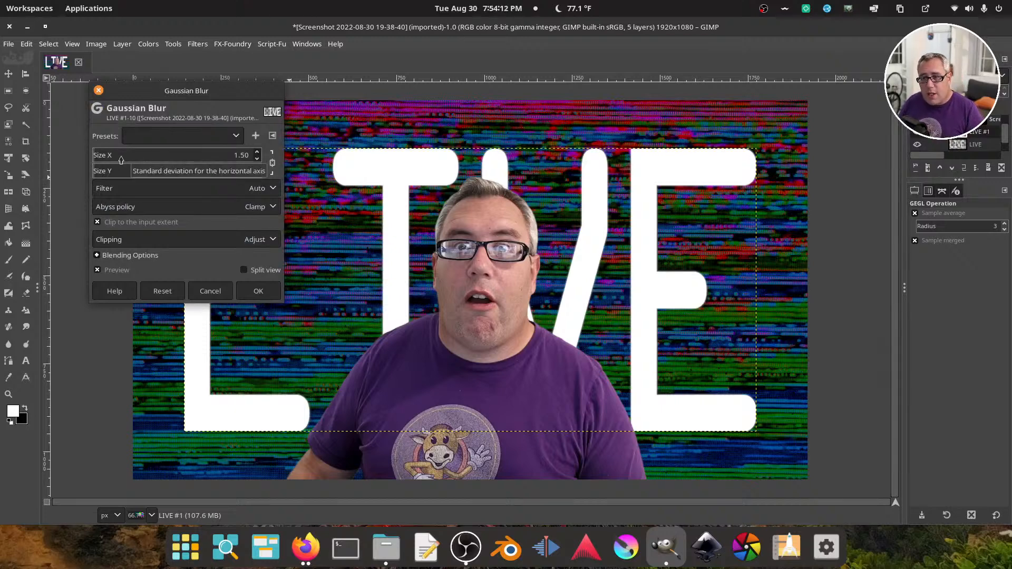
pyautogui.moveTo(121, 160); pyautogui.dragTo(195, 159)
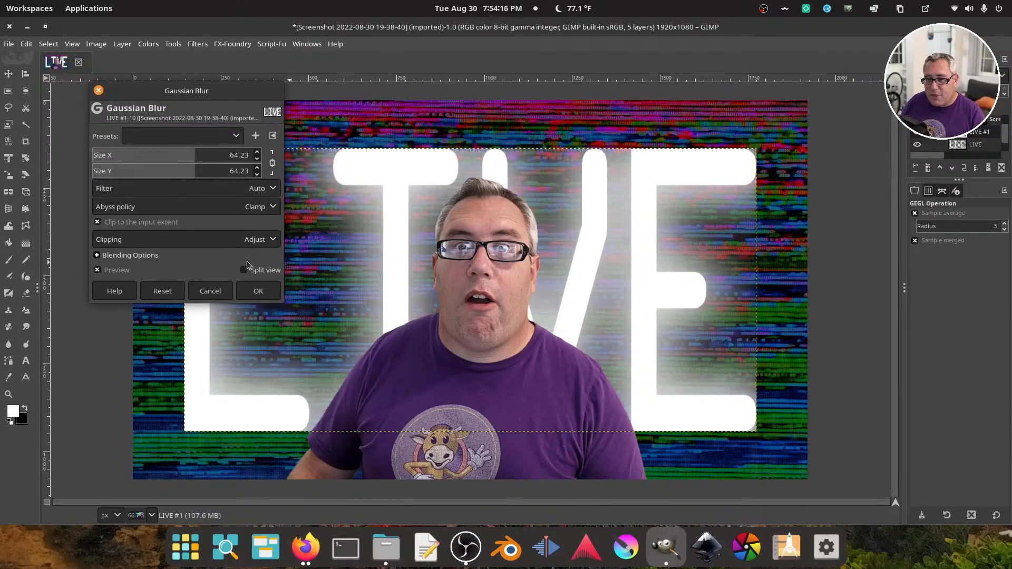
pyautogui.click(211, 291)
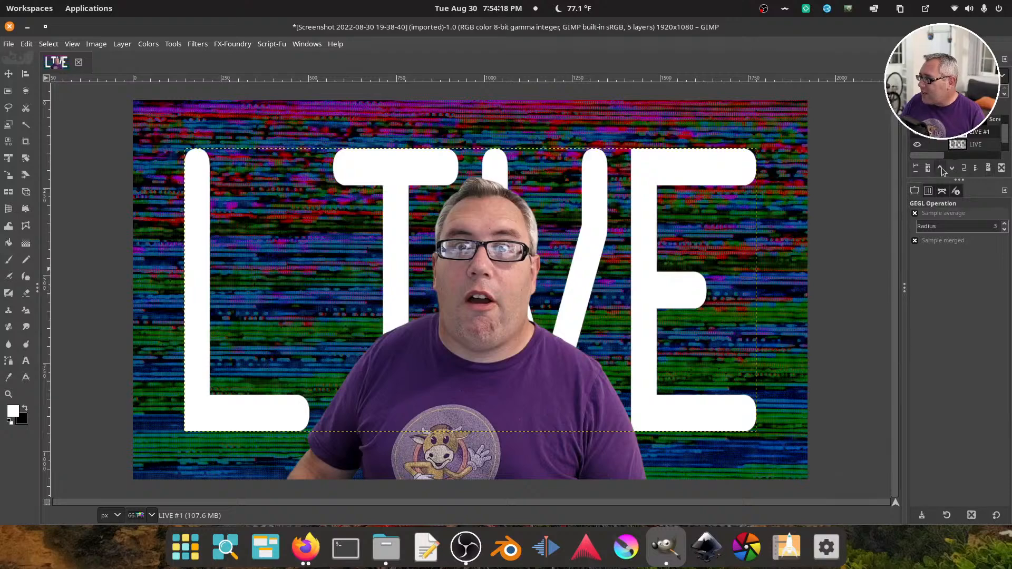
# Add a new image-sized layer above the LIVE duplicate and merge it down into the duplicate
pyautogui.click(915, 167)
pyautogui.click(981, 331)
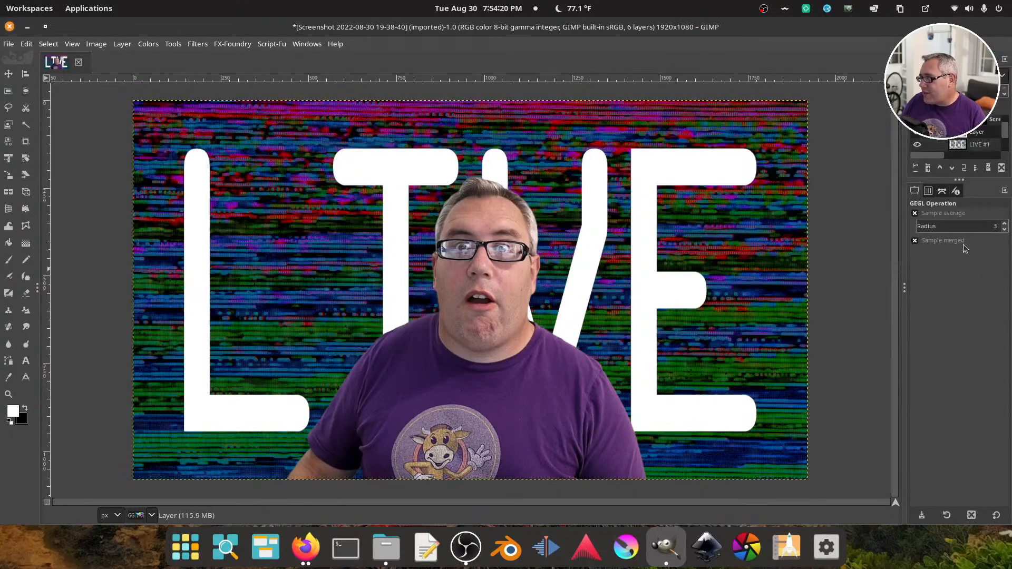
pyautogui.rightClick(982, 133)
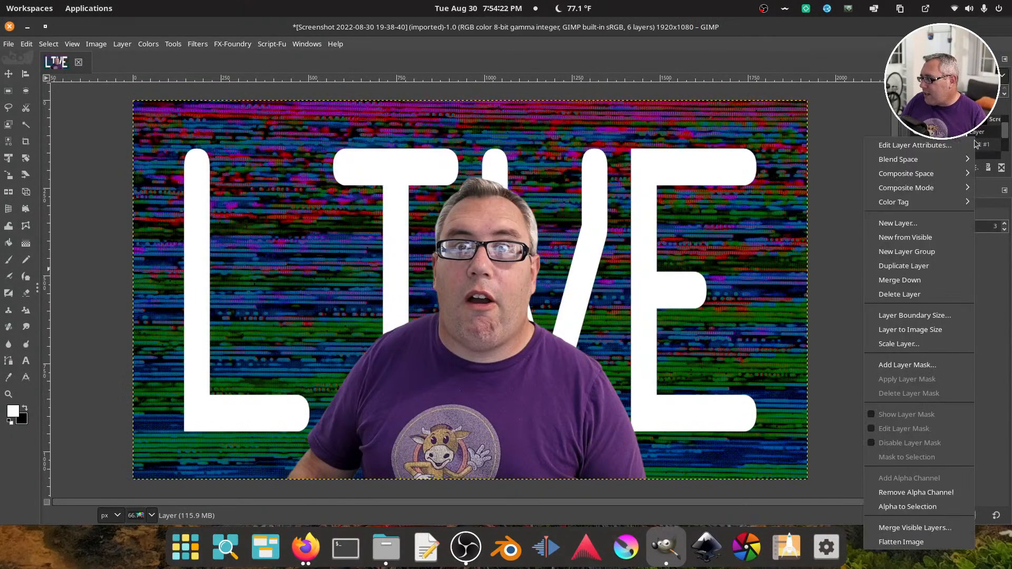
pyautogui.click(930, 266)
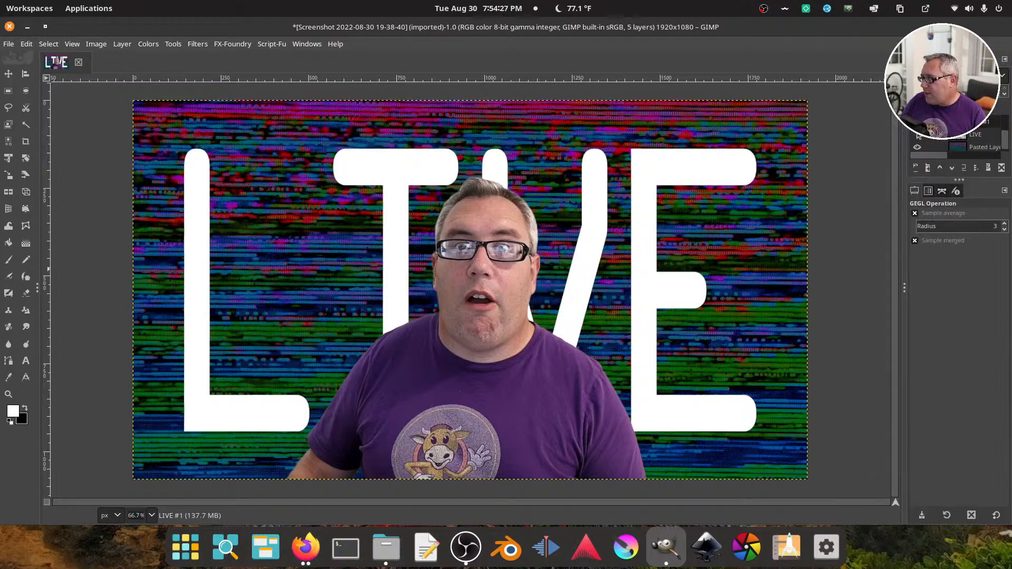
pyautogui.click(198, 44)
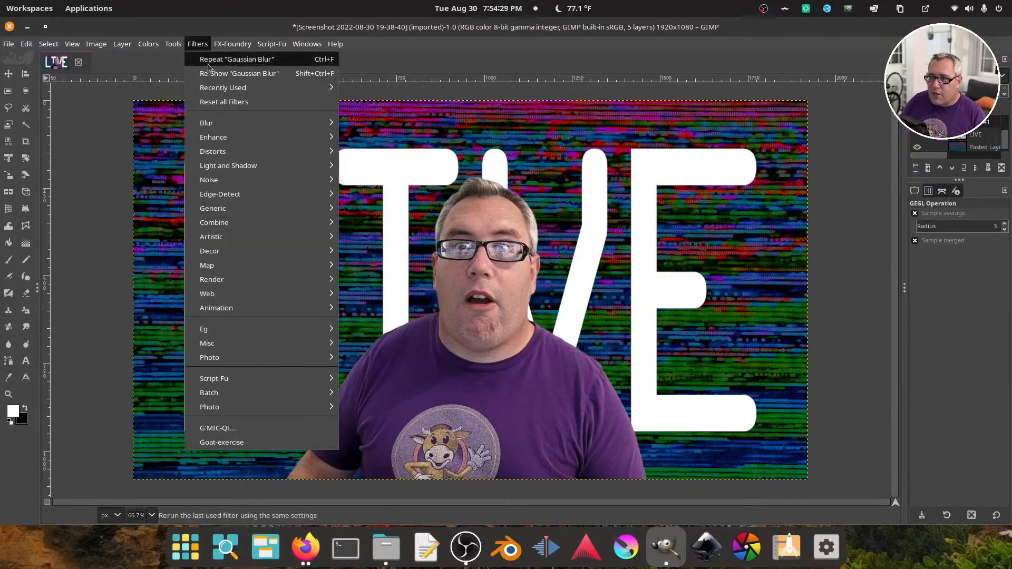
pyautogui.moveTo(238, 123)
pyautogui.click(353, 139)
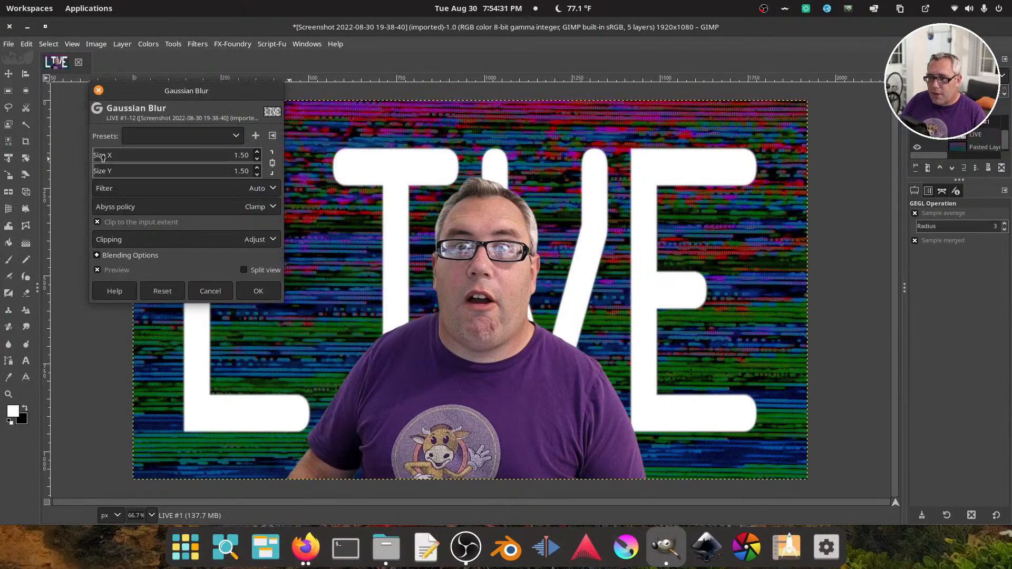
pyautogui.moveTo(103, 156); pyautogui.dragTo(147, 161)
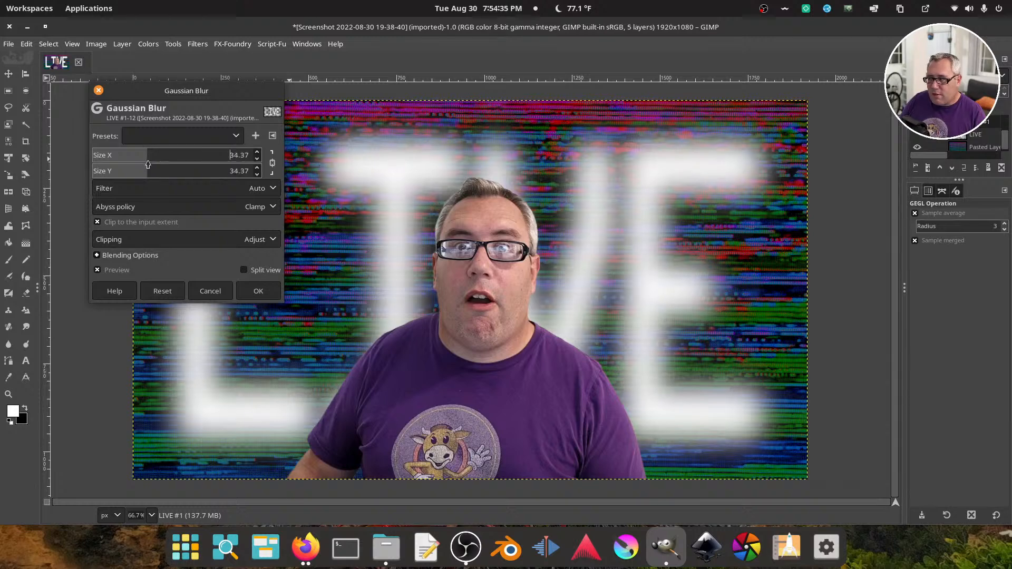
pyautogui.click(918, 135)
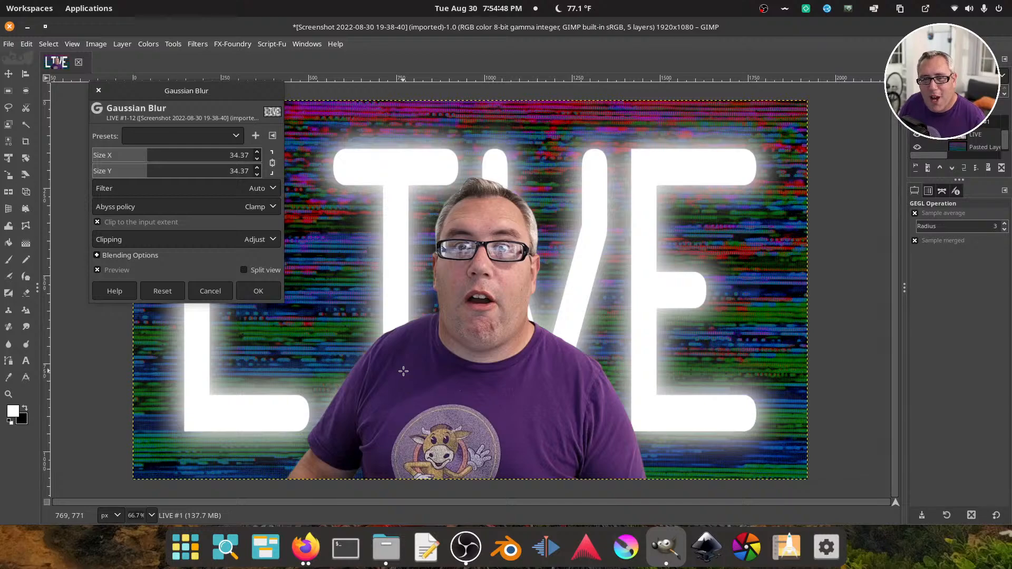
pyautogui.click(211, 292)
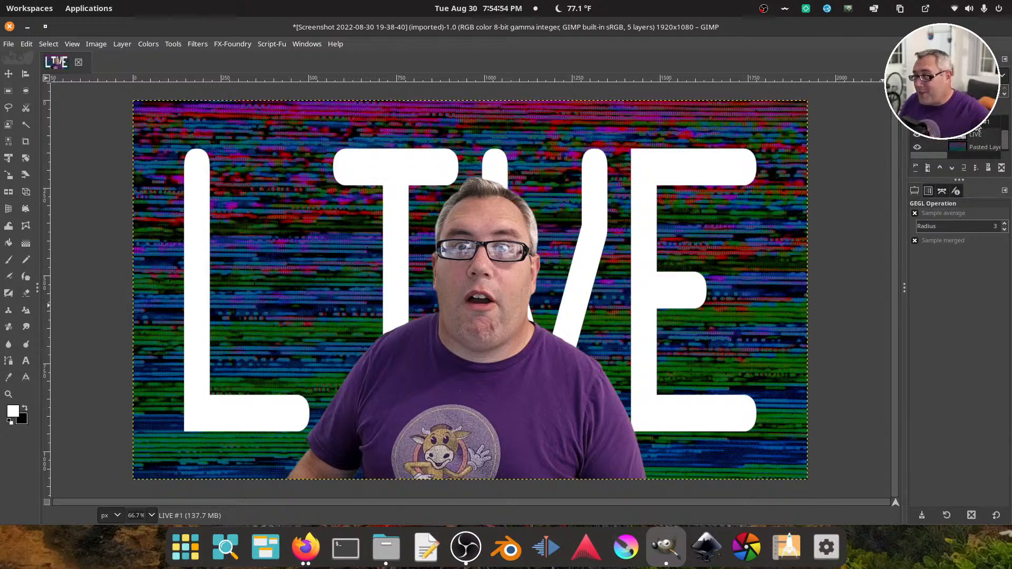
# Select the masked portrait screenshot layer and turn its alpha channel into a selection
pyautogui.scroll(2, 976, 152)
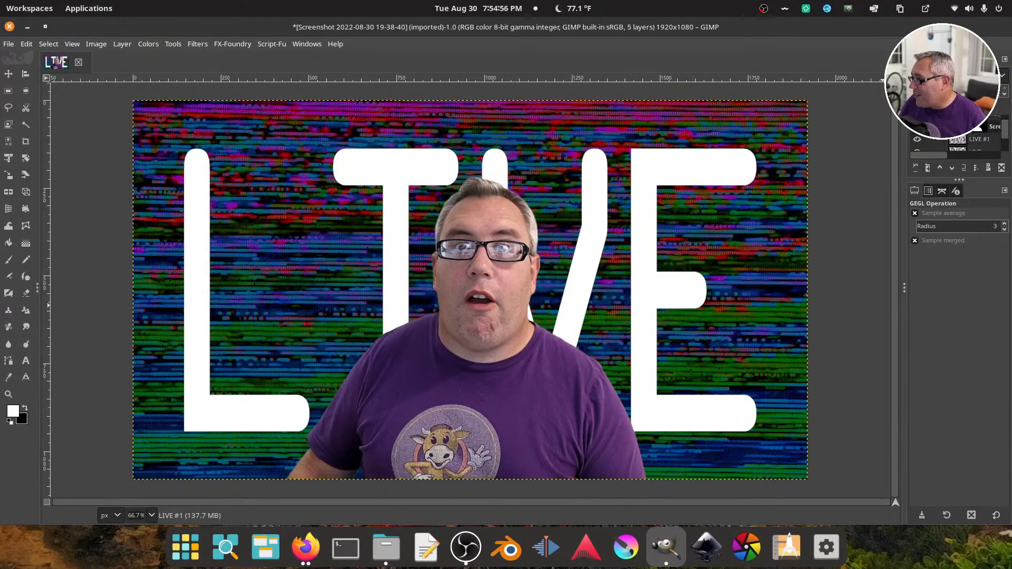
pyautogui.click(993, 128)
pyautogui.click(122, 44)
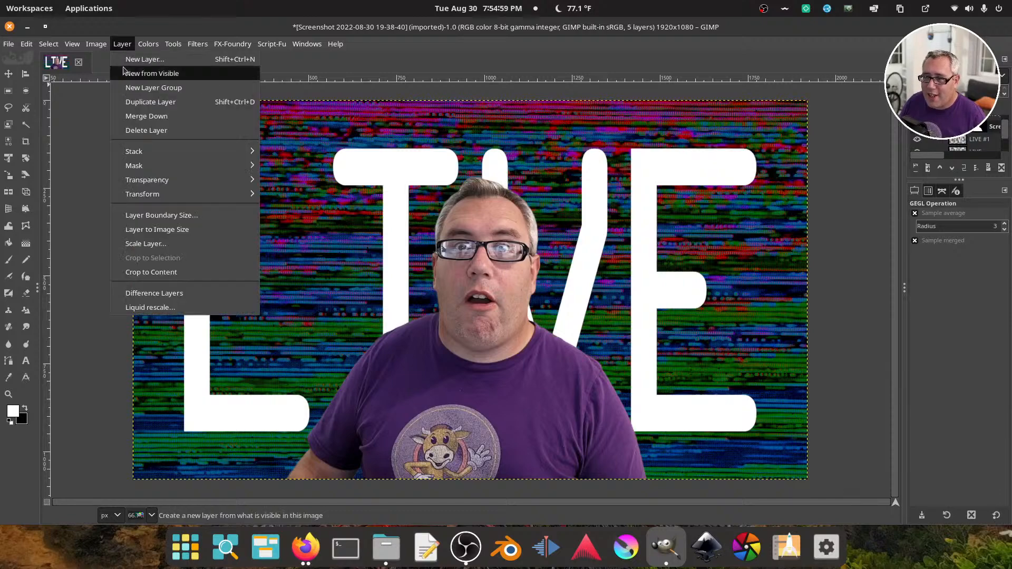
pyautogui.moveTo(147, 180)
pyautogui.click(338, 258)
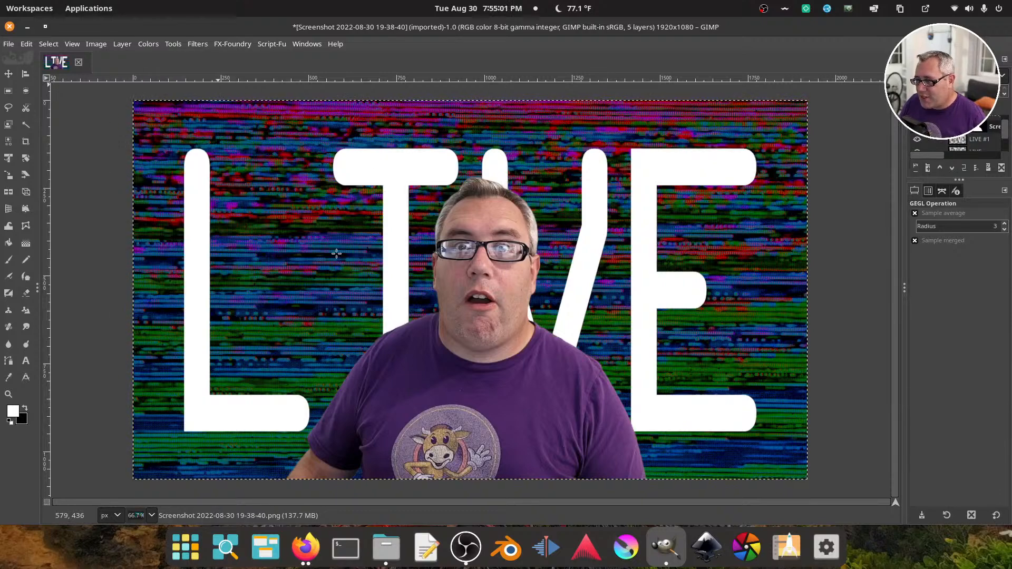
# Select the background-removed removebg-preview.png portrait layer and turn its alpha channel into a selection
pyautogui.click(979, 127)
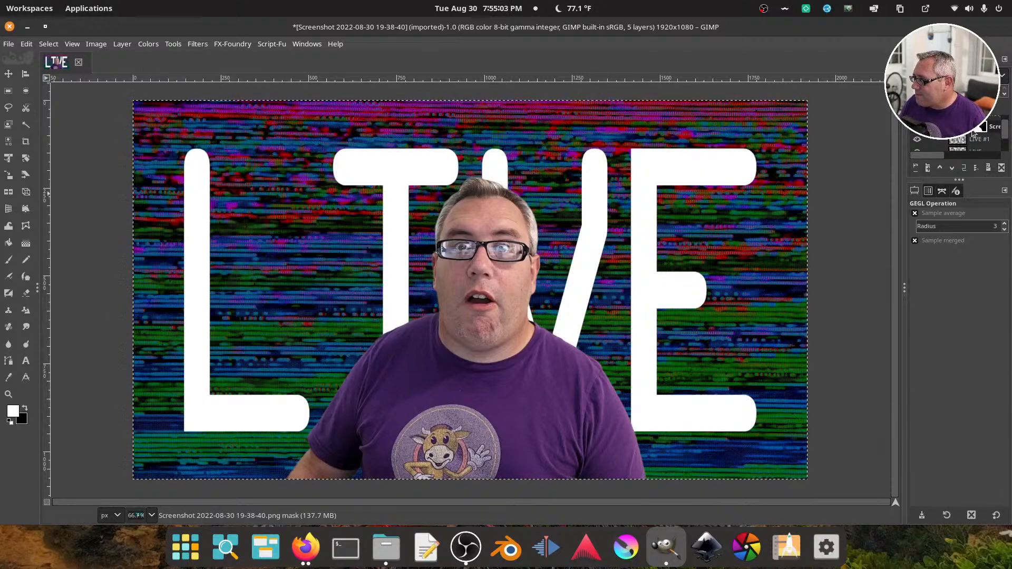
pyautogui.click(958, 127)
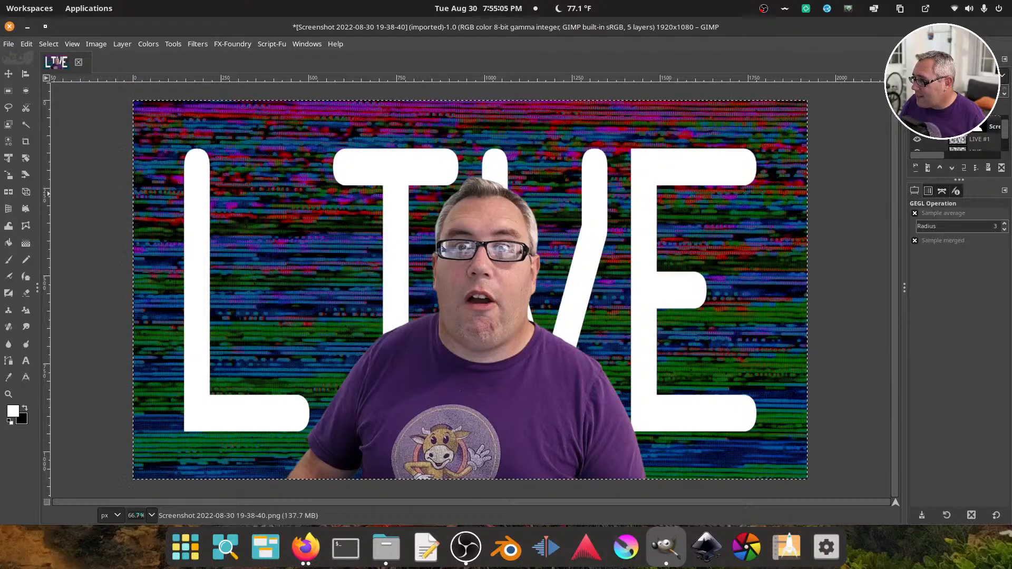
pyautogui.scroll(1, 958, 130)
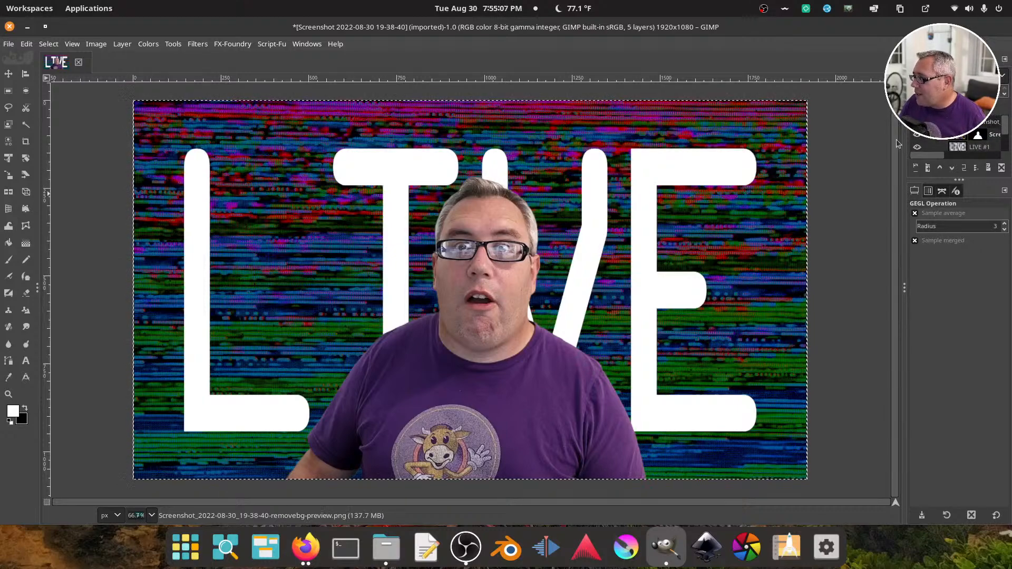
pyautogui.click(122, 44)
pyautogui.moveTo(153, 180)
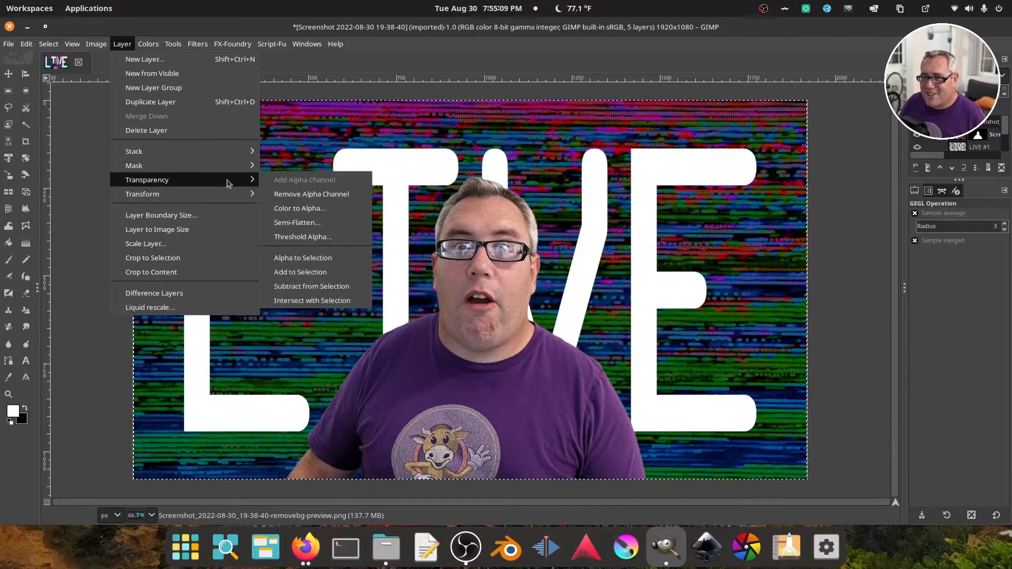
pyautogui.click(319, 260)
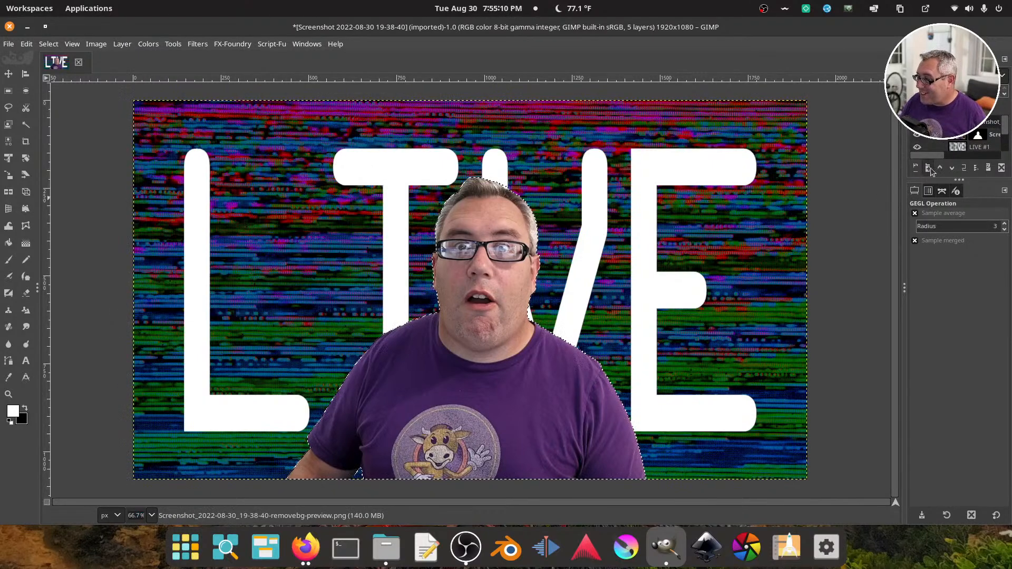
# Delete the selected portrait shape from the LIVE #1 layer, and hide the masked portrait and the original LIVE layer
pyautogui.click(958, 150)
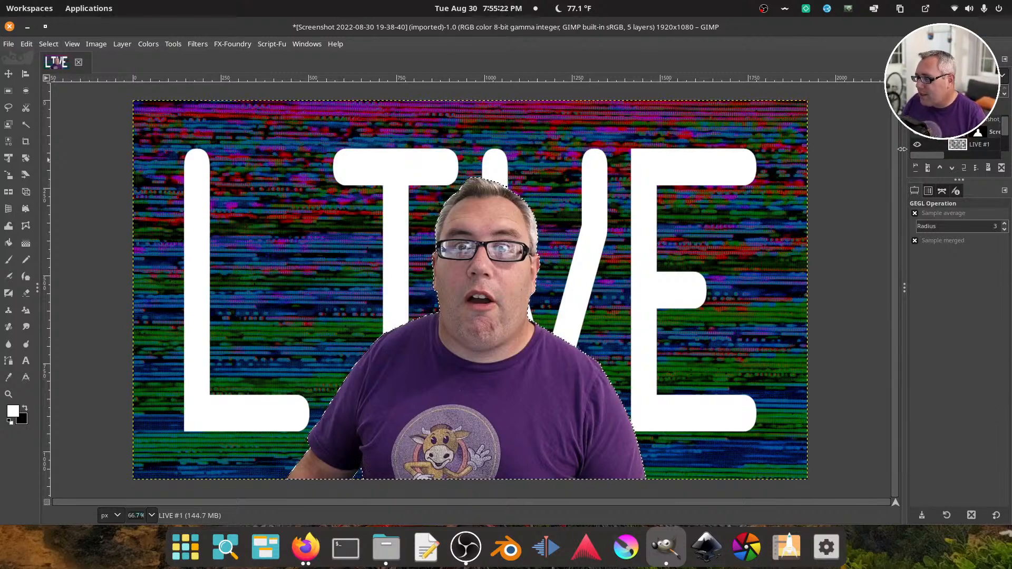
pyautogui.scroll(-2, 958, 145)
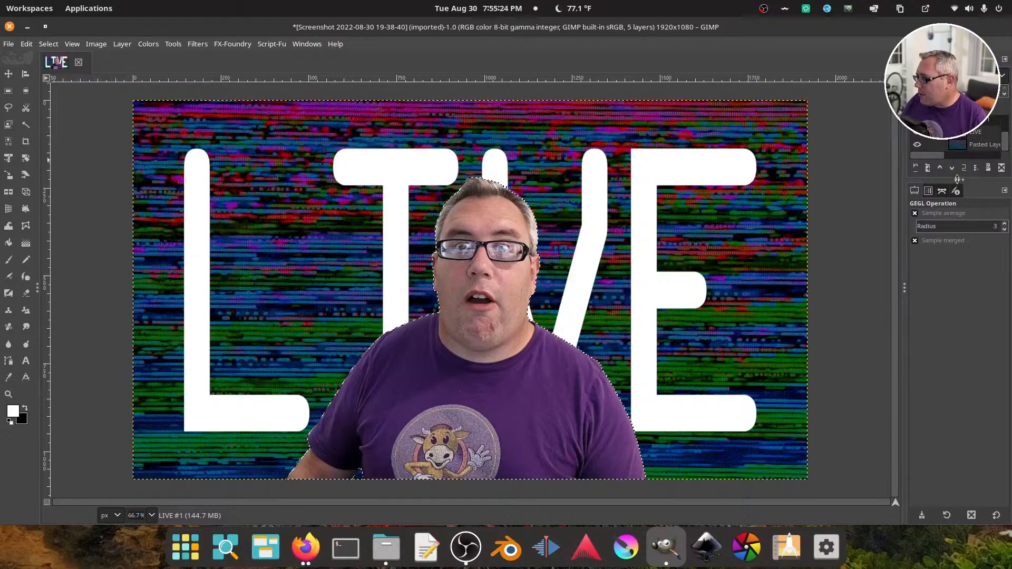
pyautogui.moveTo(958, 180); pyautogui.dragTo(959, 251)
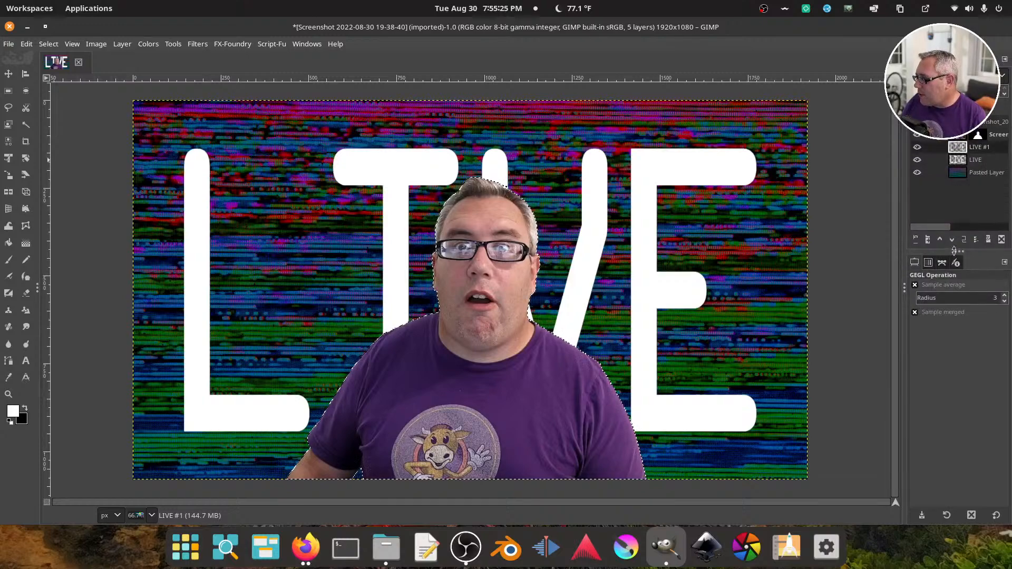
pyautogui.click(916, 137)
pyautogui.click(917, 161)
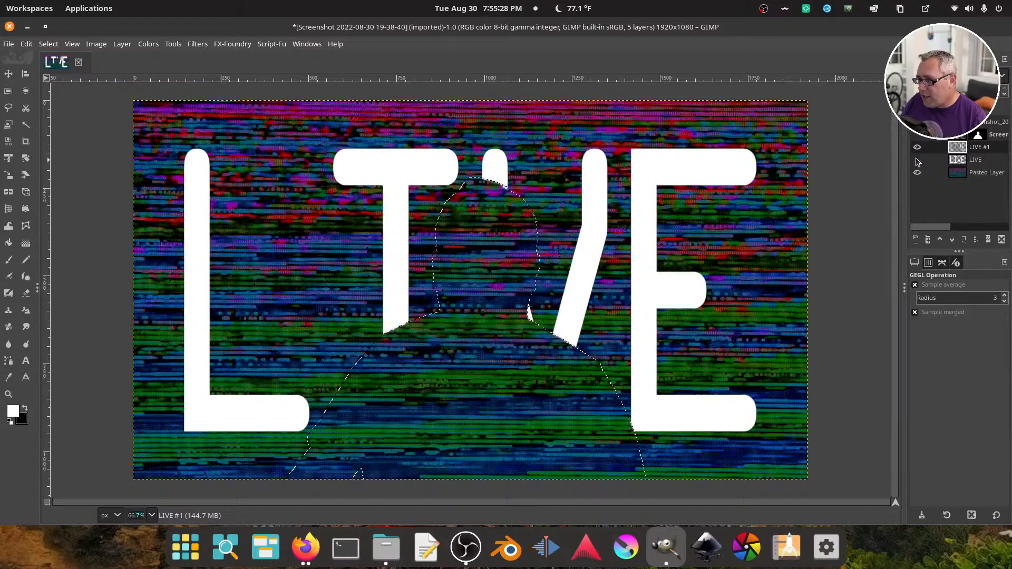
# Clear the selection and raise the LIVE #1 layer above the masked portrait layer
pyautogui.click(48, 43)
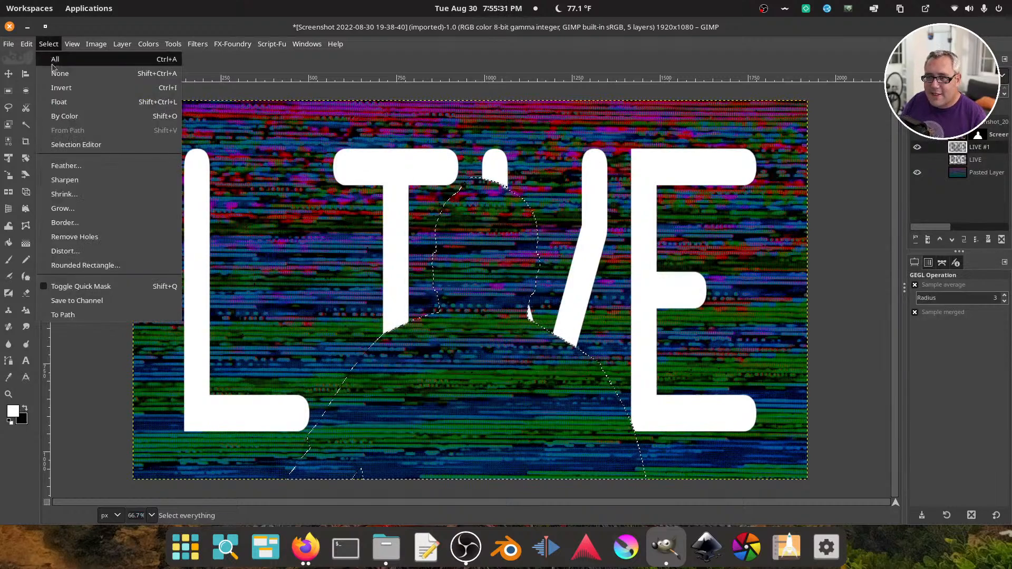
pyautogui.click(61, 70)
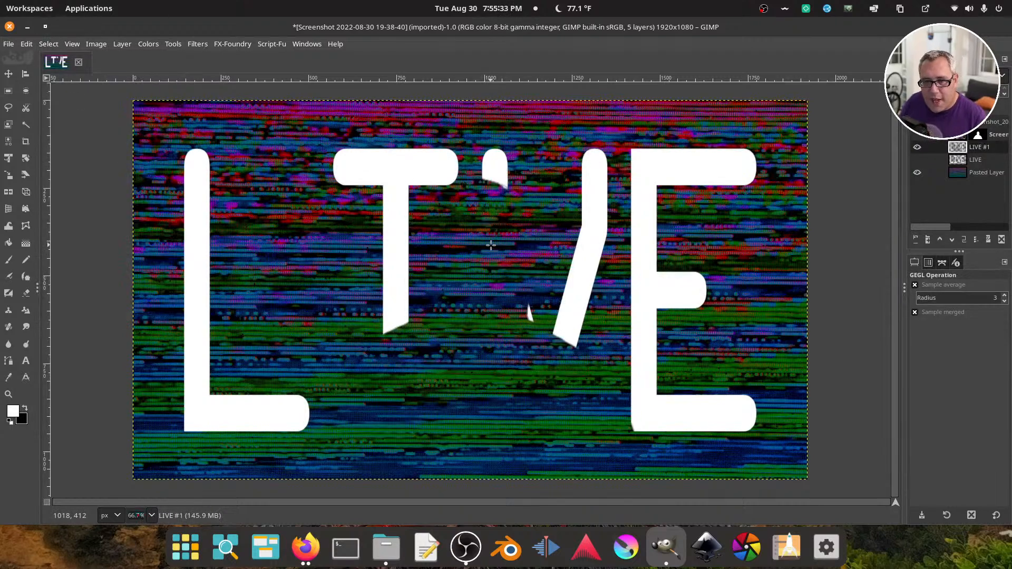
pyautogui.click(940, 239)
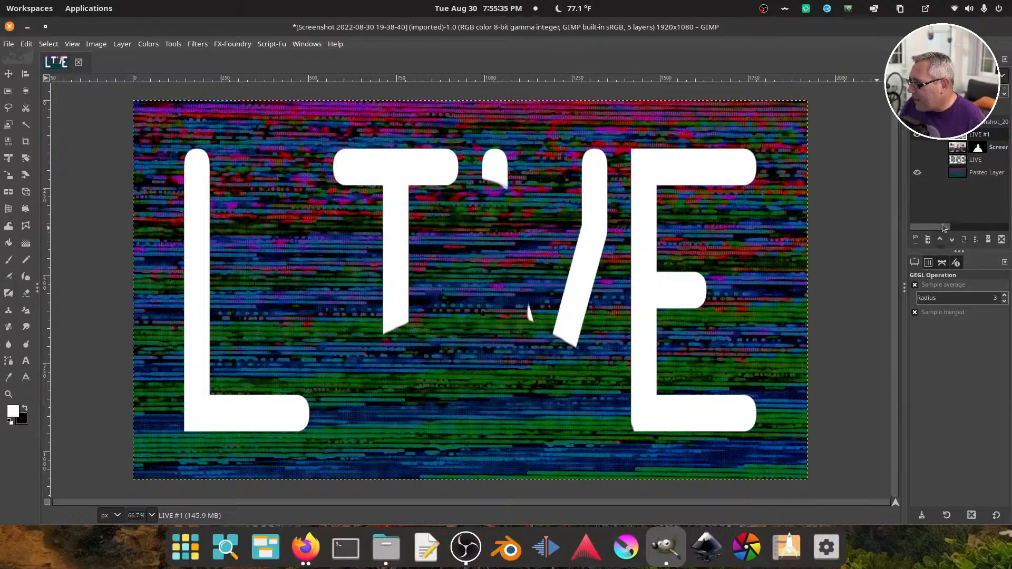
# Show the original LIVE layer again and apply a Gaussian Blur of 40.93 in X and Y to LIVE #1
pyautogui.click(917, 160)
pyautogui.click(198, 43)
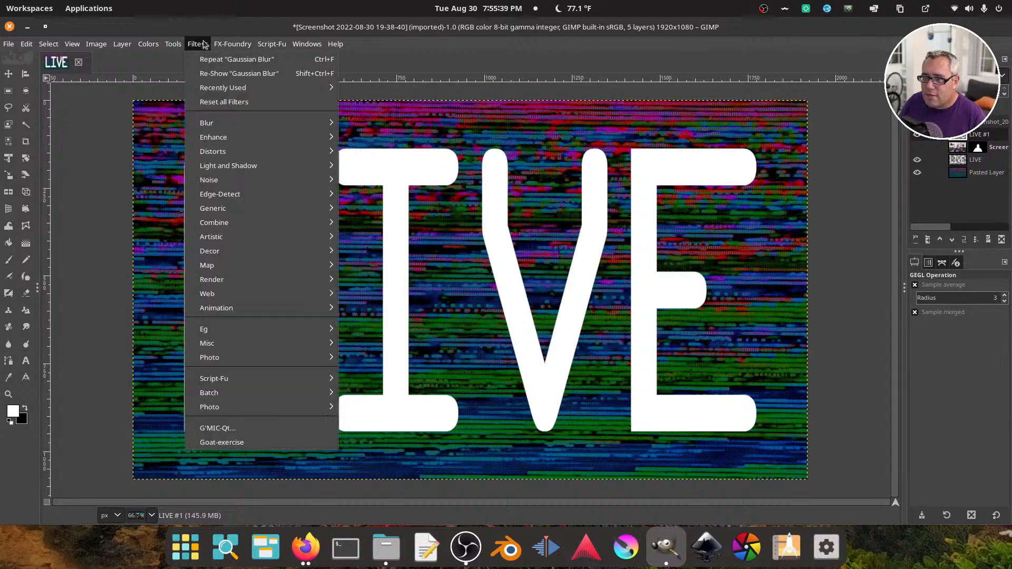
pyautogui.moveTo(221, 123)
pyautogui.click(364, 139)
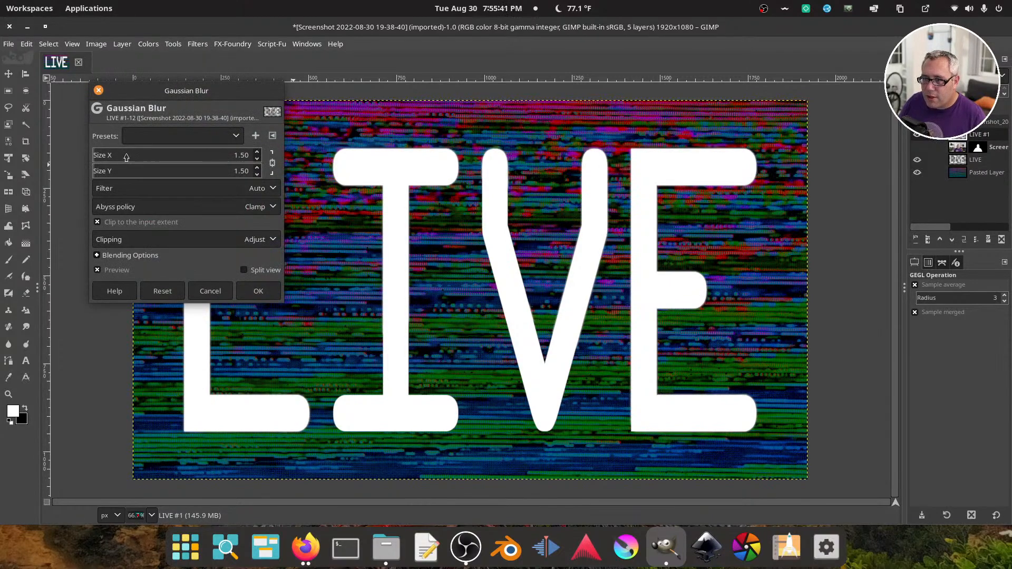
pyautogui.moveTo(130, 158); pyautogui.dragTo(162, 164)
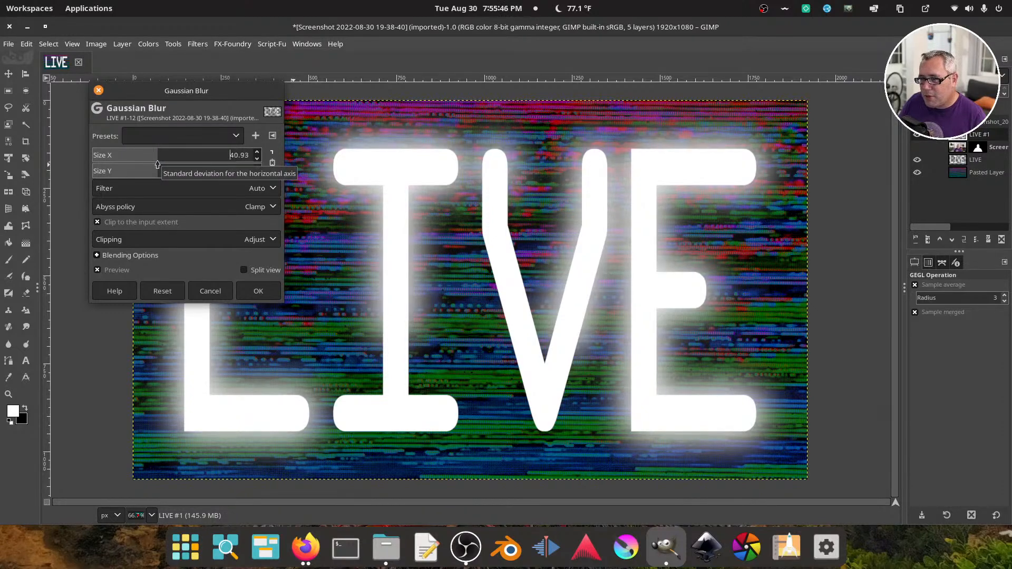
pyautogui.click(258, 291)
# Show the masked portrait again and compare the image with the LIVE #1 glow layer hidden and shown
pyautogui.click(918, 148)
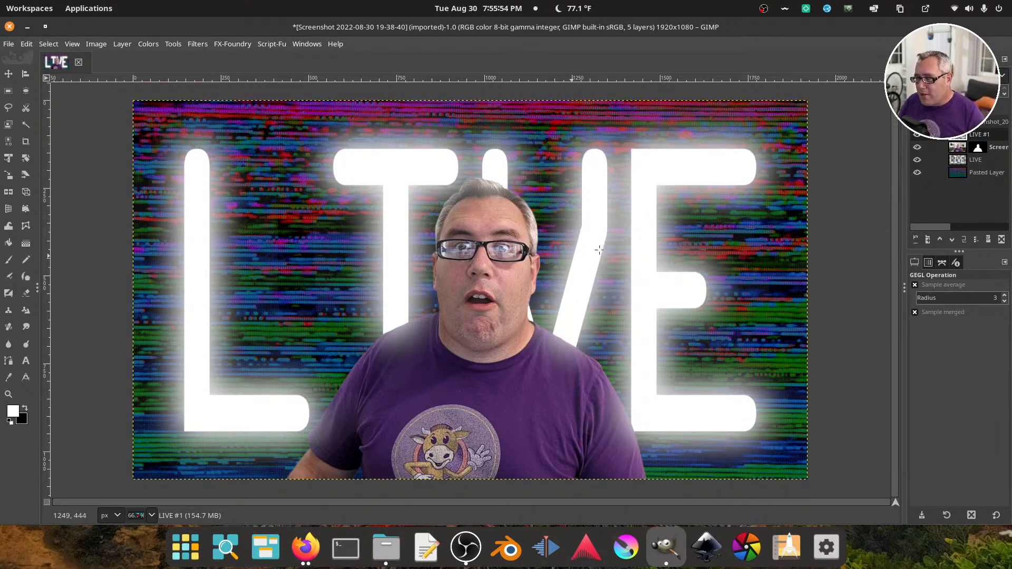
pyautogui.click(918, 134)
pyautogui.click(917, 134)
pyautogui.click(916, 135)
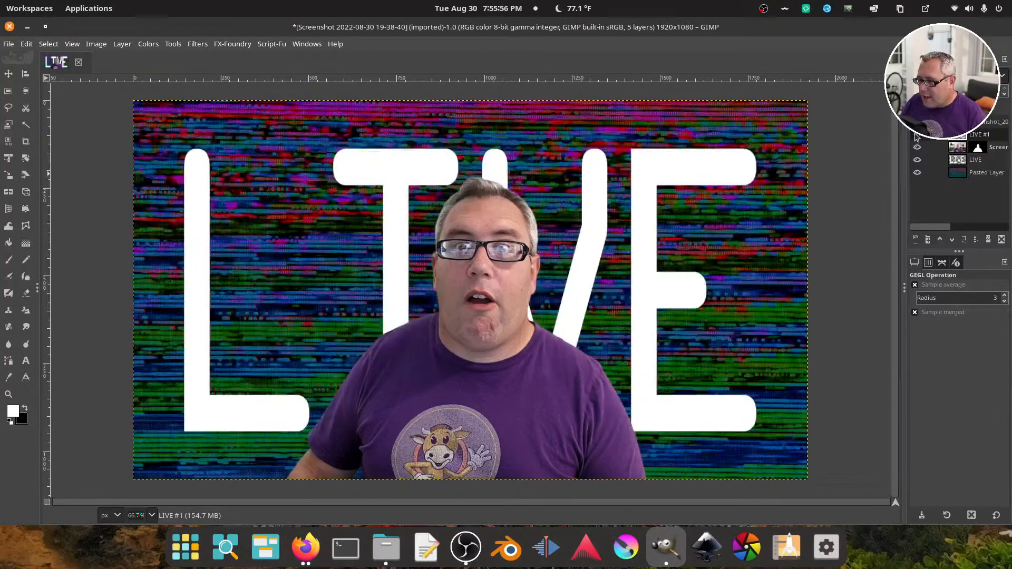
pyautogui.click(916, 134)
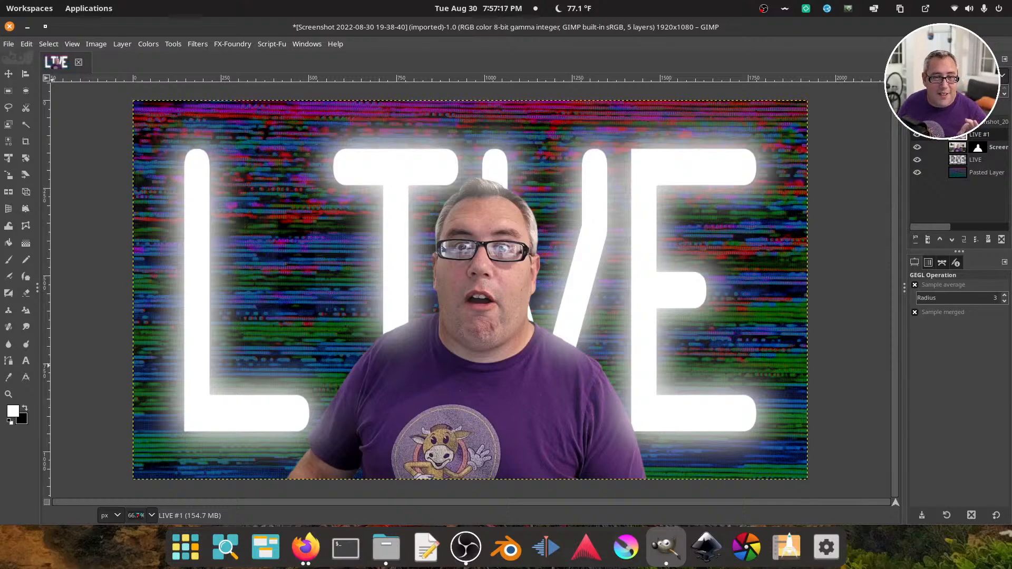
# Bring the OBS window into view, dock its Chat panel to the right of the preview, widen it, and move the window away
pyautogui.moveTo(0, 100); pyautogui.dragTo(319, 64)
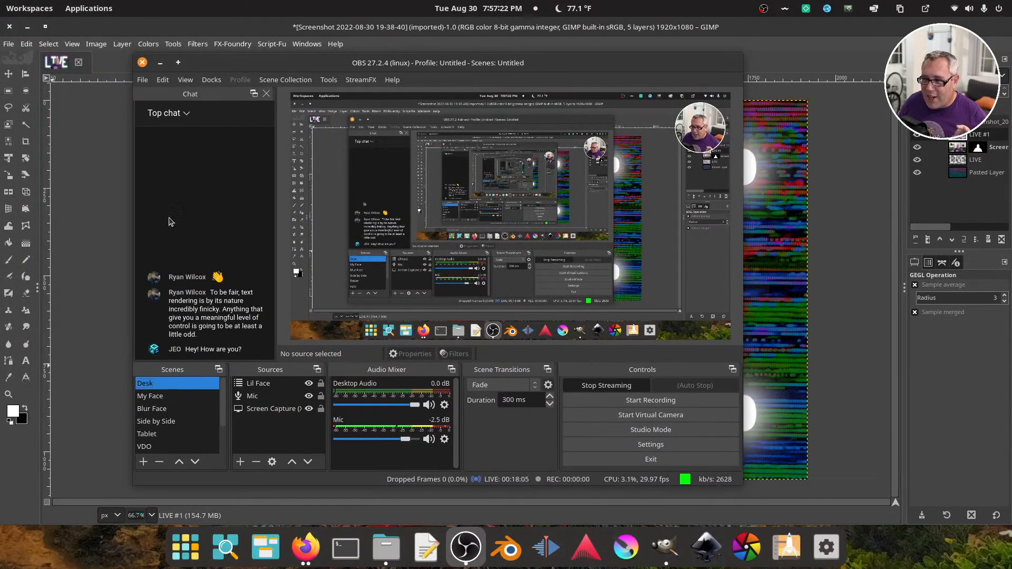
pyautogui.moveTo(174, 98); pyautogui.dragTo(671, 99)
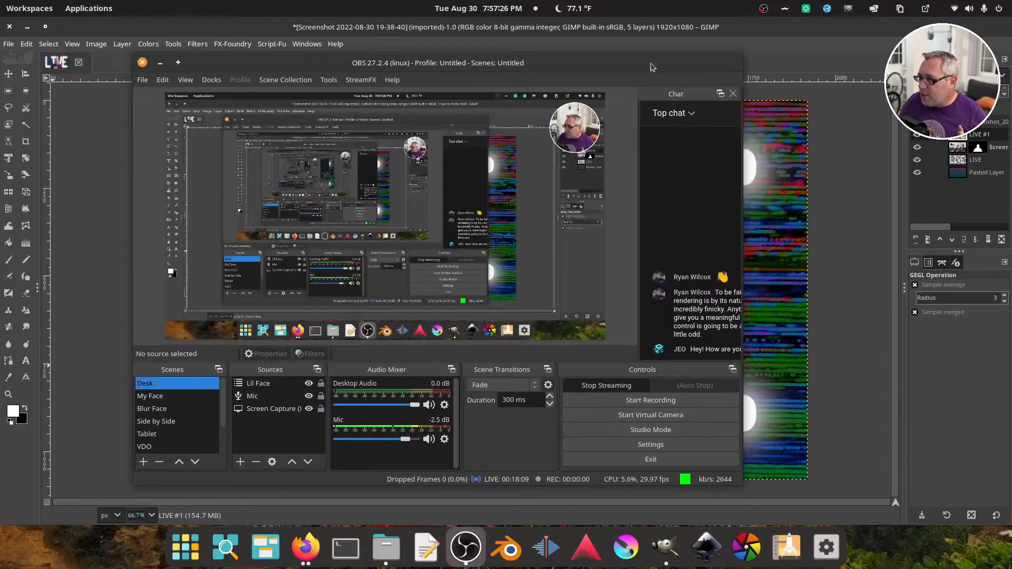
pyautogui.moveTo(650, 62); pyautogui.dragTo(641, 61)
pyautogui.moveTo(630, 165); pyautogui.dragTo(591, 162)
pyautogui.moveTo(587, 62); pyautogui.dragTo(0, 74)
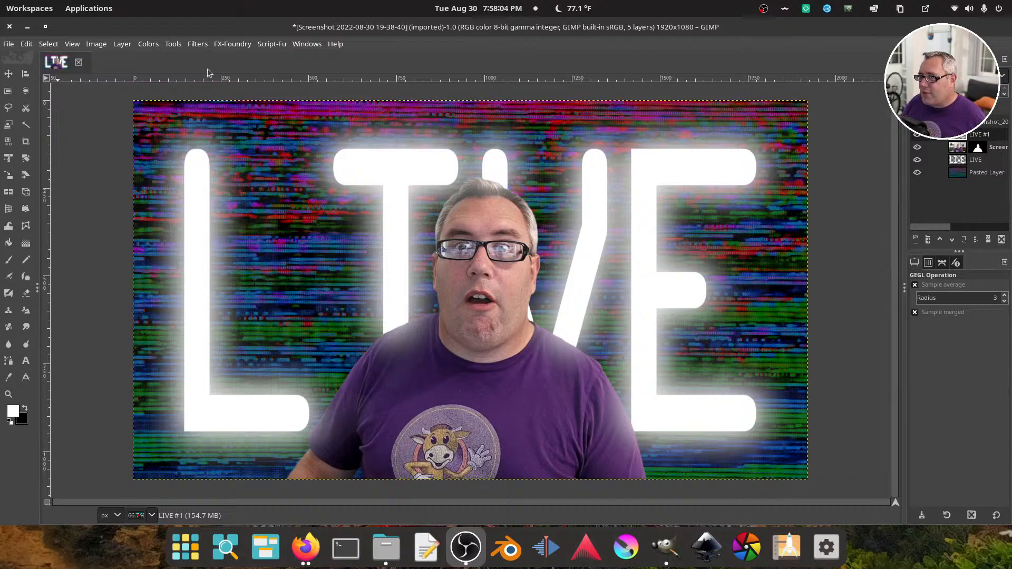
# Start saving the image under a new name and choose the Studio/Video/Show Tools folder as its location
pyautogui.click(7, 44)
pyautogui.click(43, 166)
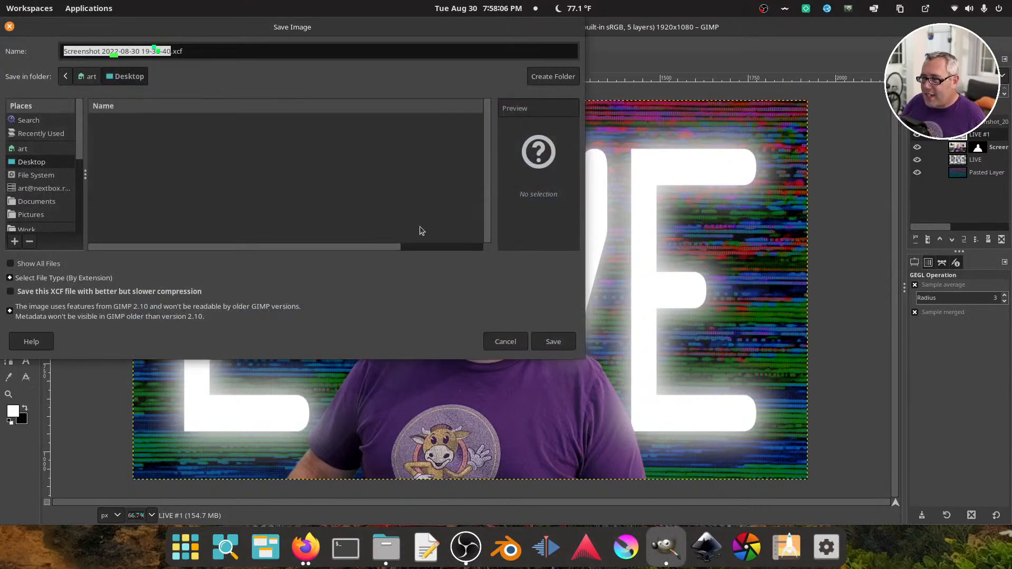
pyautogui.moveTo(170, 30); pyautogui.dragTo(420, 128)
pyautogui.scroll(-2, 295, 311)
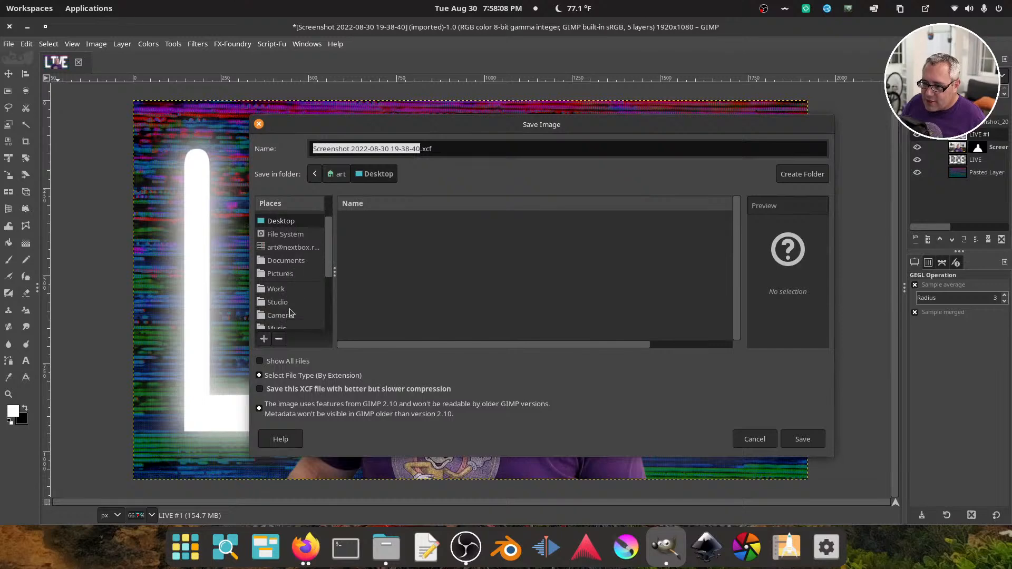
pyautogui.click(295, 300)
pyautogui.doubleClick(362, 218)
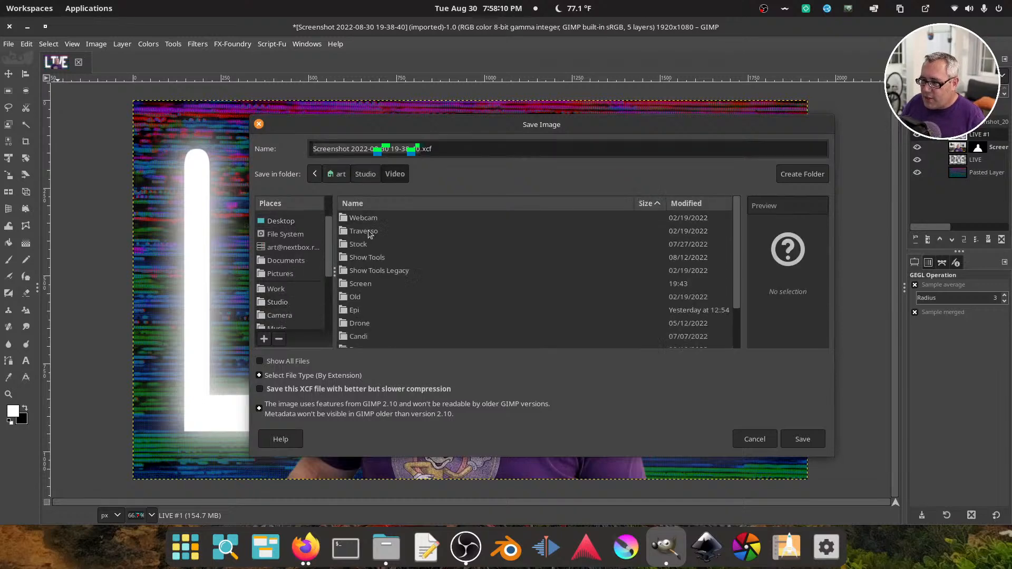
pyautogui.doubleClick(372, 260)
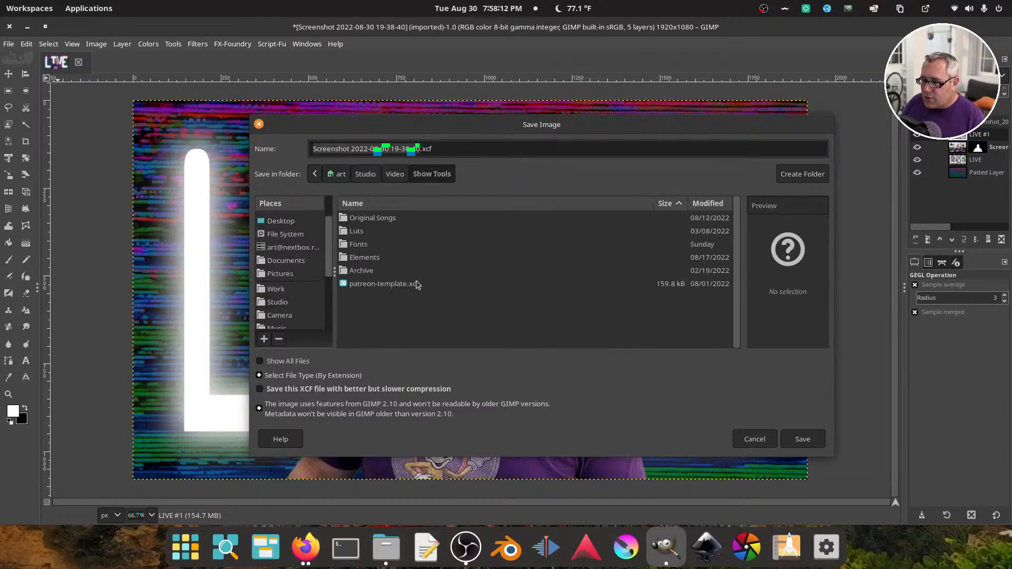
# Name the file live-thumbnail.xcf and save it
pyautogui.click(442, 149)
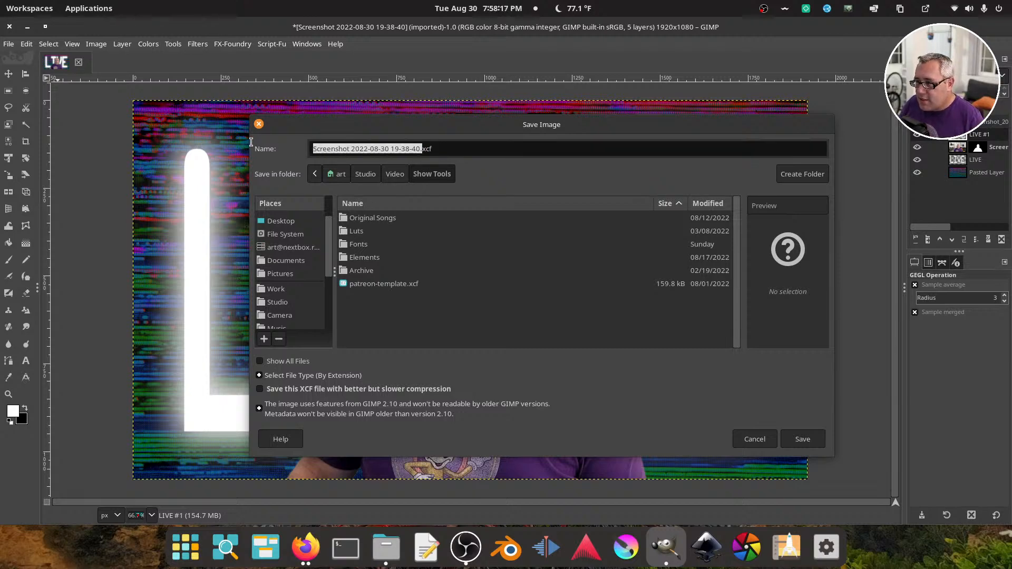
pyautogui.moveTo(421, 149); pyautogui.dragTo(232, 142)
pyautogui.write('live')
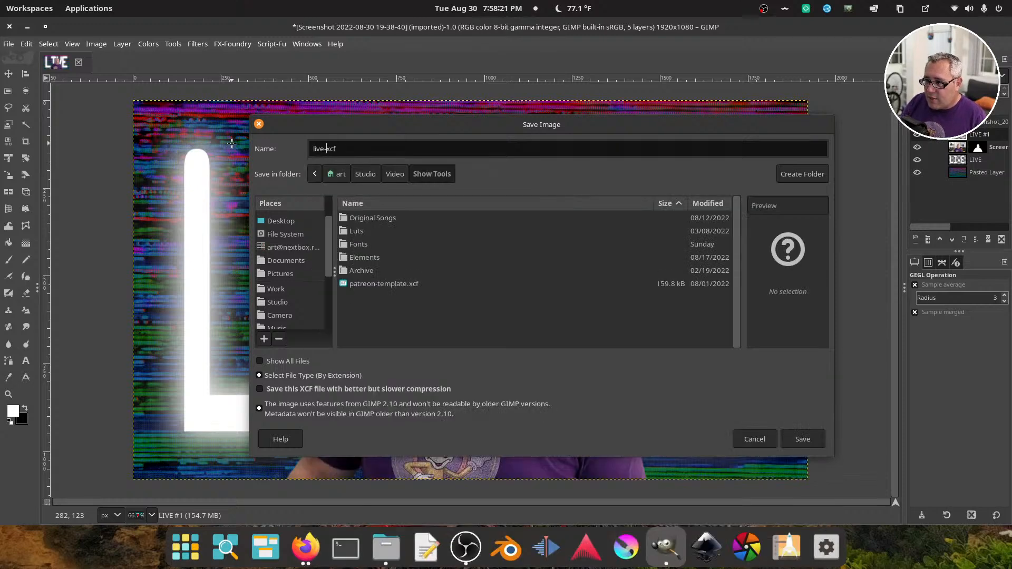
pyautogui.write('-thumb')
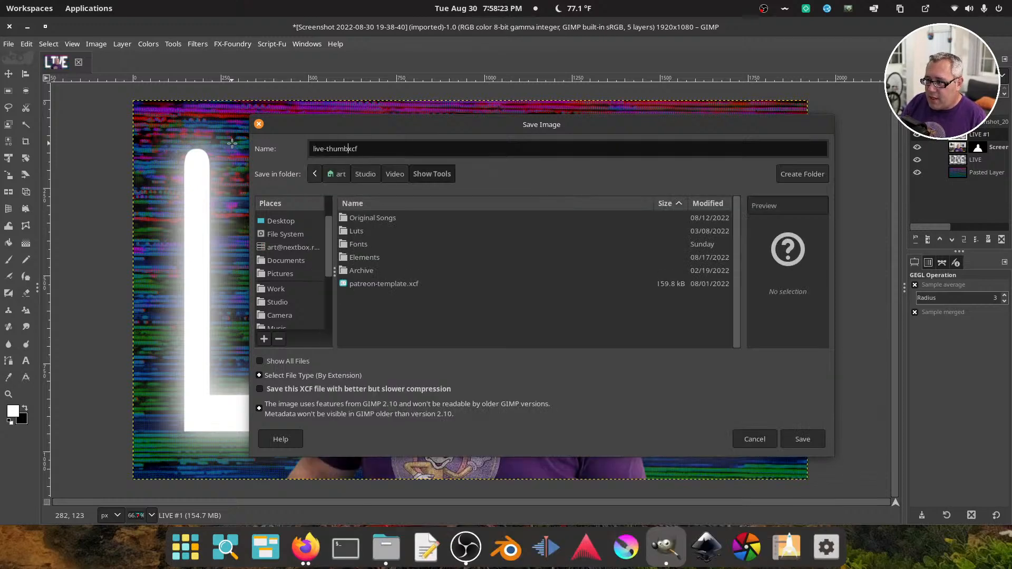
pyautogui.write('nail')
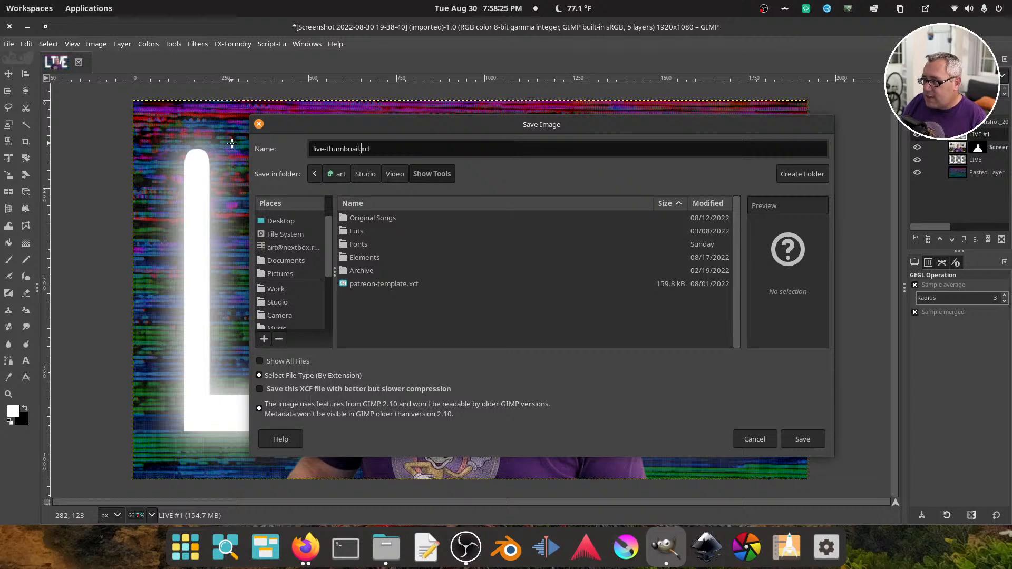
pyautogui.click(802, 439)
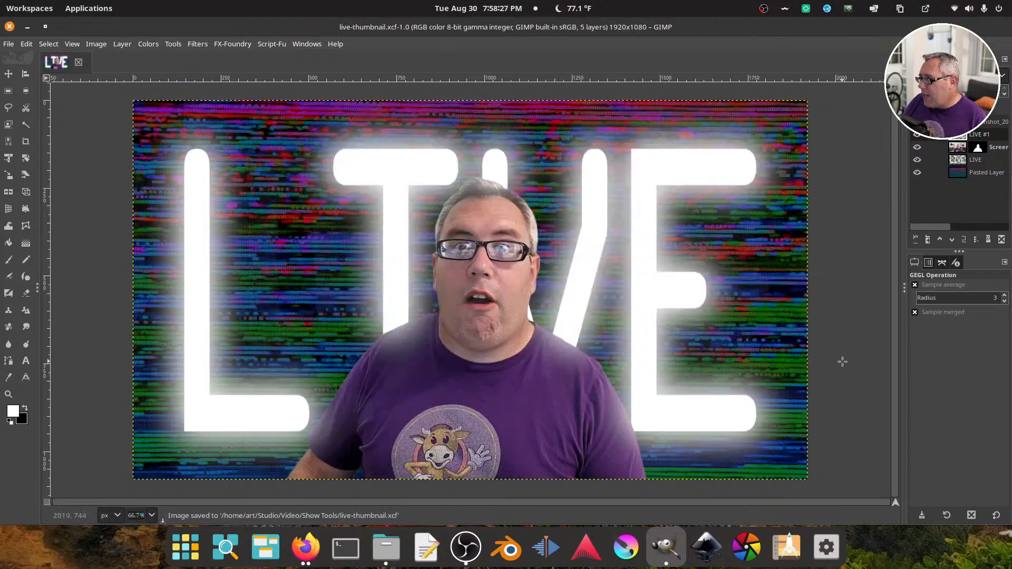
# Export the image as live-thumbnail.png into the Show Tools folder with the preset PNG options, and close the program
pyautogui.click(8, 44)
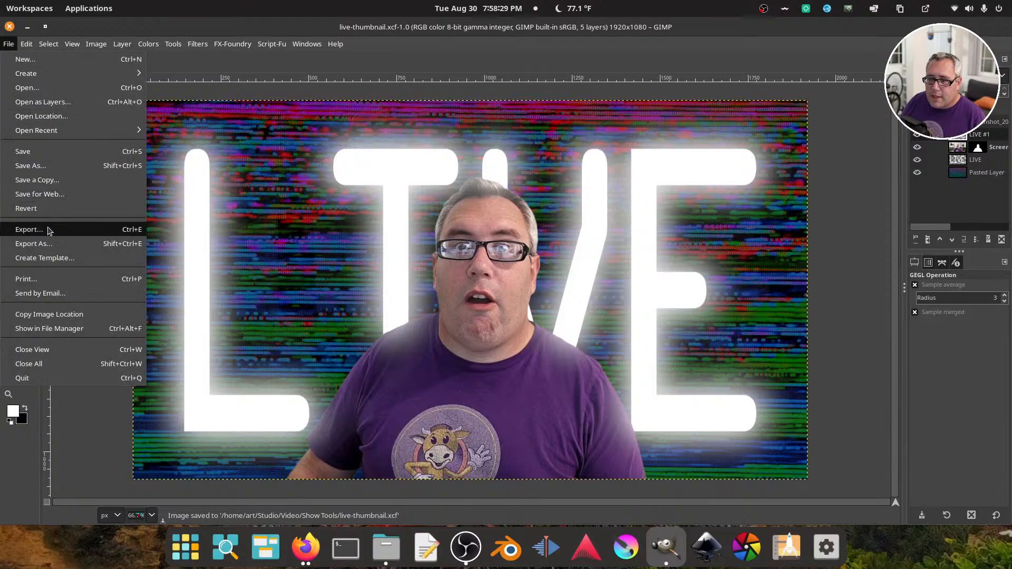
pyautogui.click(49, 243)
pyautogui.click(351, 132)
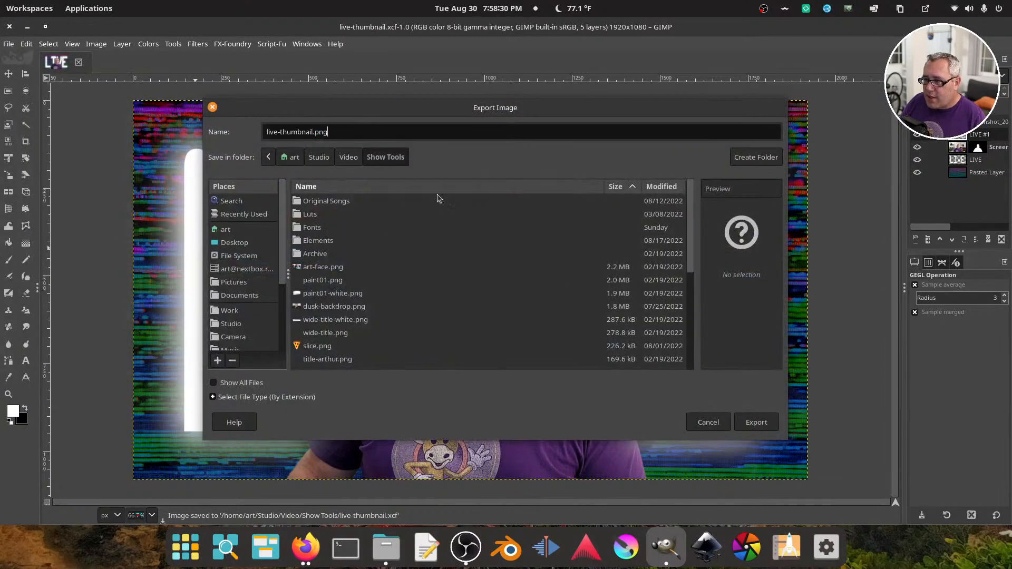
pyautogui.click(757, 422)
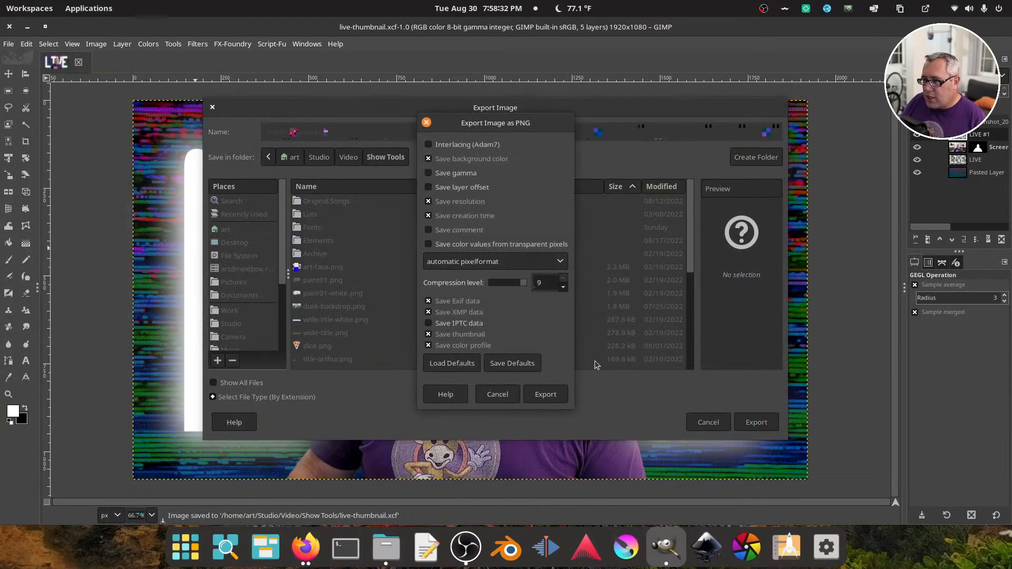
pyautogui.click(548, 393)
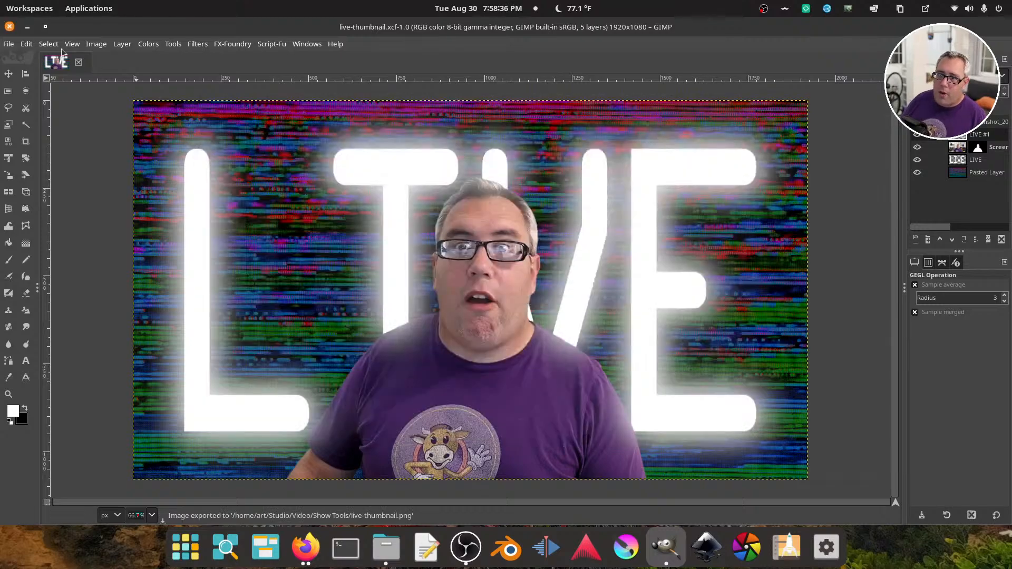
pyautogui.click(9, 25)
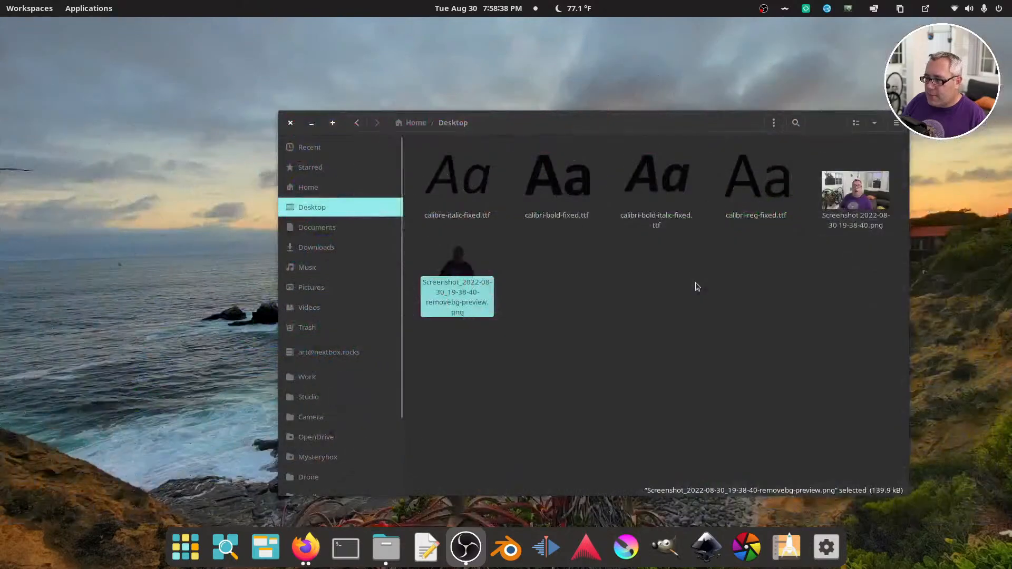
# Open the Studio/Video/Show Tools folder in the file manager and move its window away from the webcam overlay
pyautogui.click(697, 255)
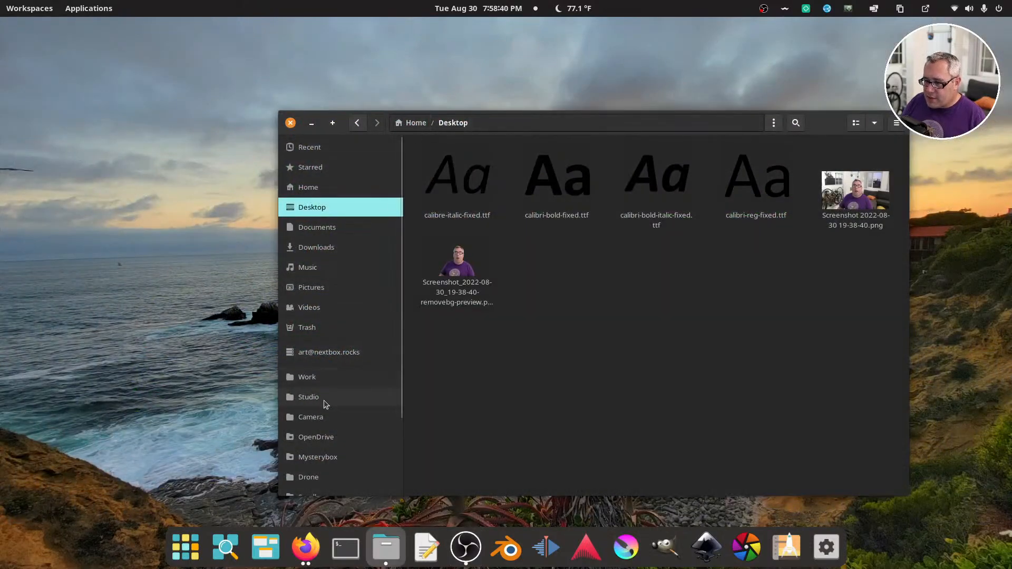
pyautogui.scroll(-3, 319, 432)
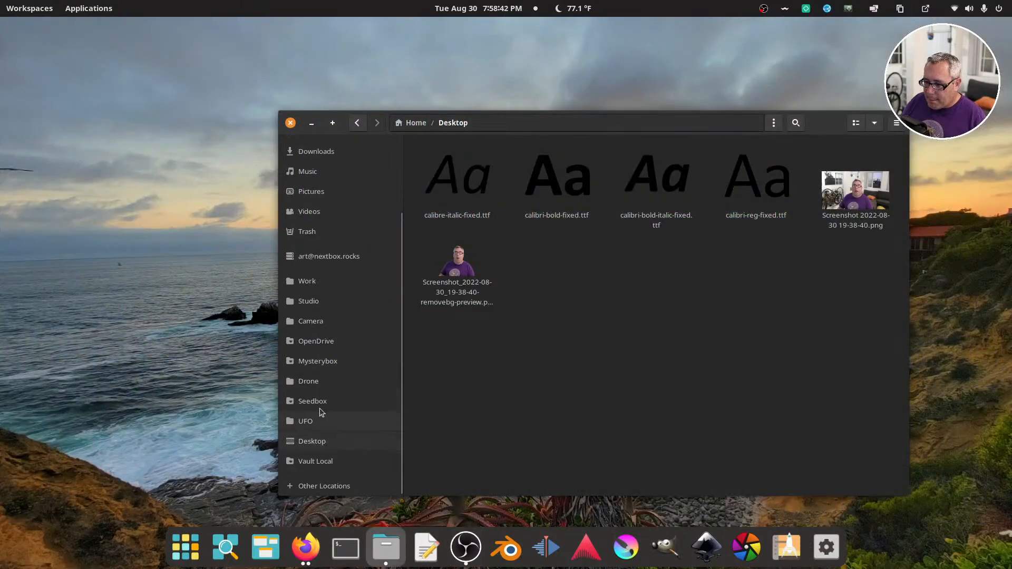
pyautogui.scroll(2, 315, 287)
pyautogui.click(327, 340)
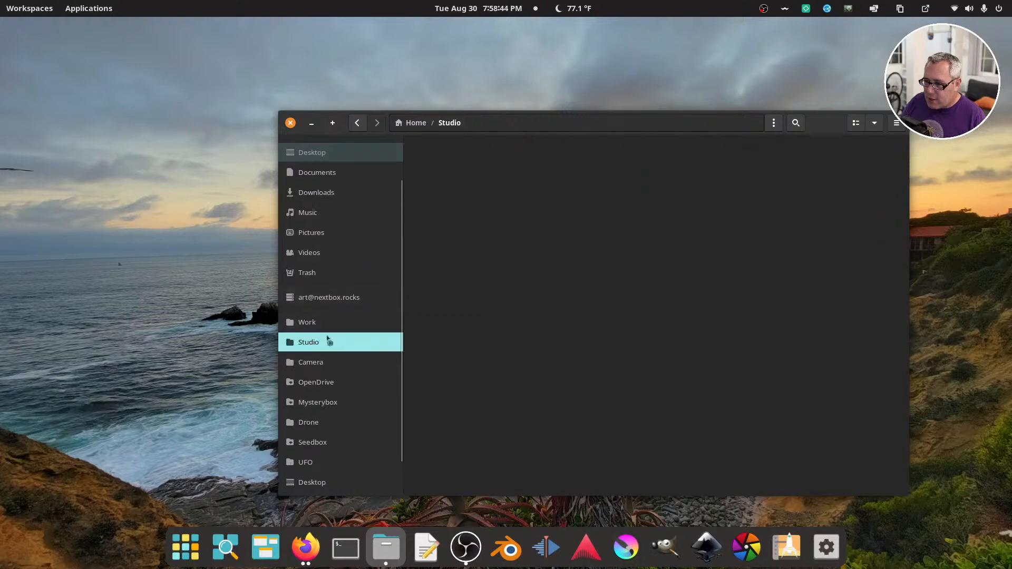
pyautogui.doubleClick(651, 172)
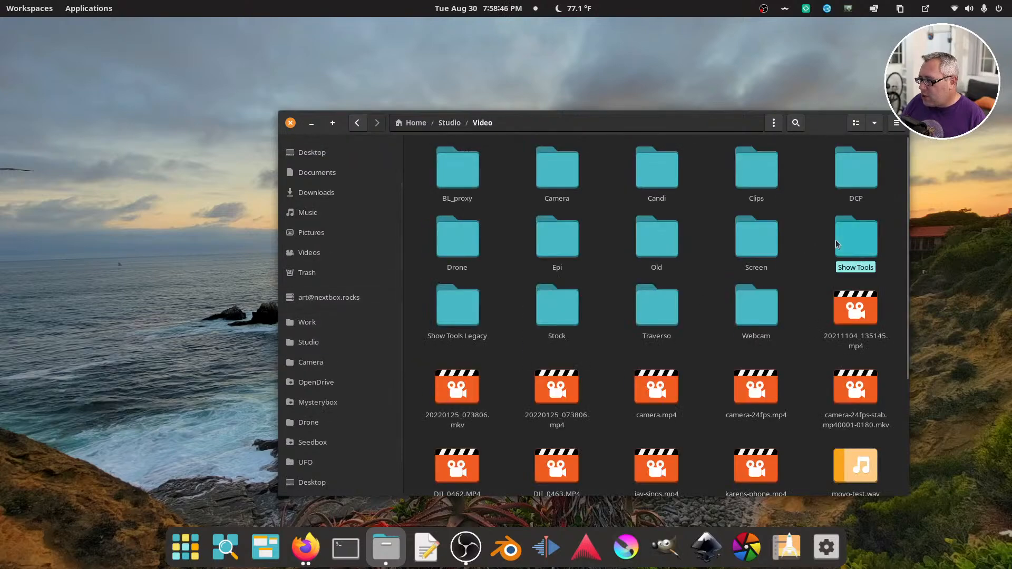
pyautogui.doubleClick(838, 242)
pyautogui.moveTo(700, 129); pyautogui.dragTo(535, 97)
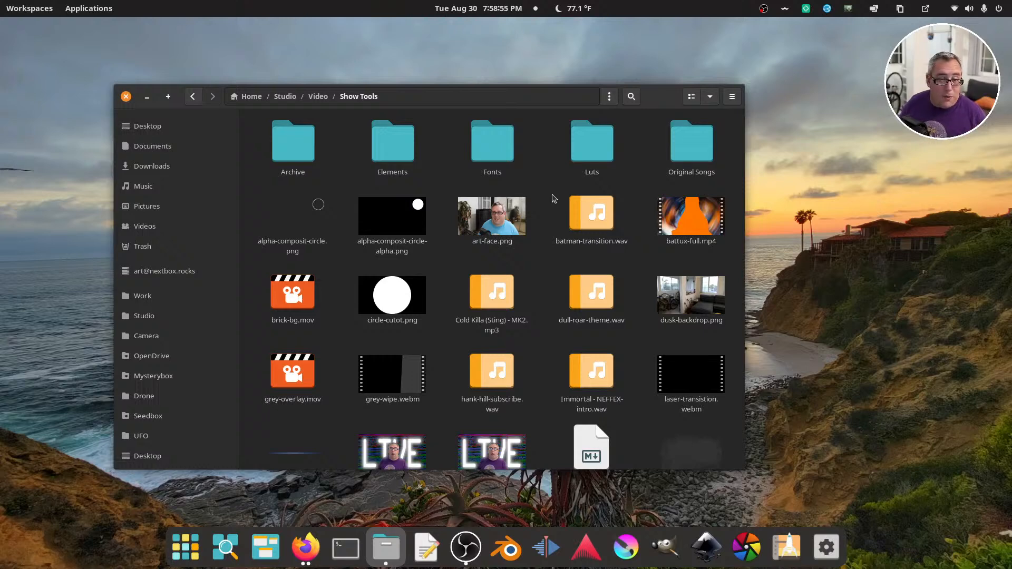
# Preview the battux-full.mp4 clip and the batman-transition.wav sound from the Show Tools folder
pyautogui.click(677, 220)
pyautogui.doubleClick(678, 220)
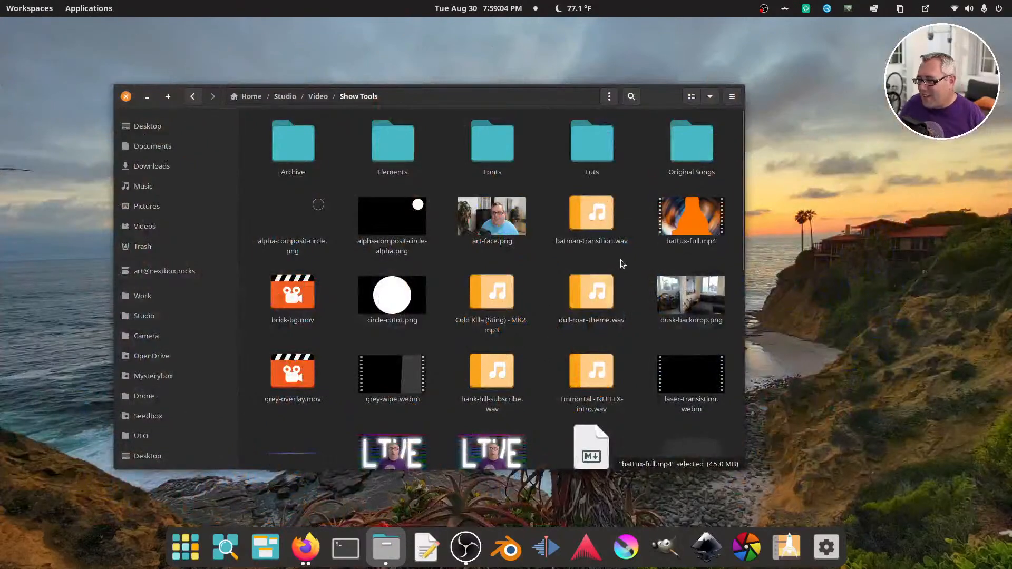
pyautogui.doubleClick(595, 222)
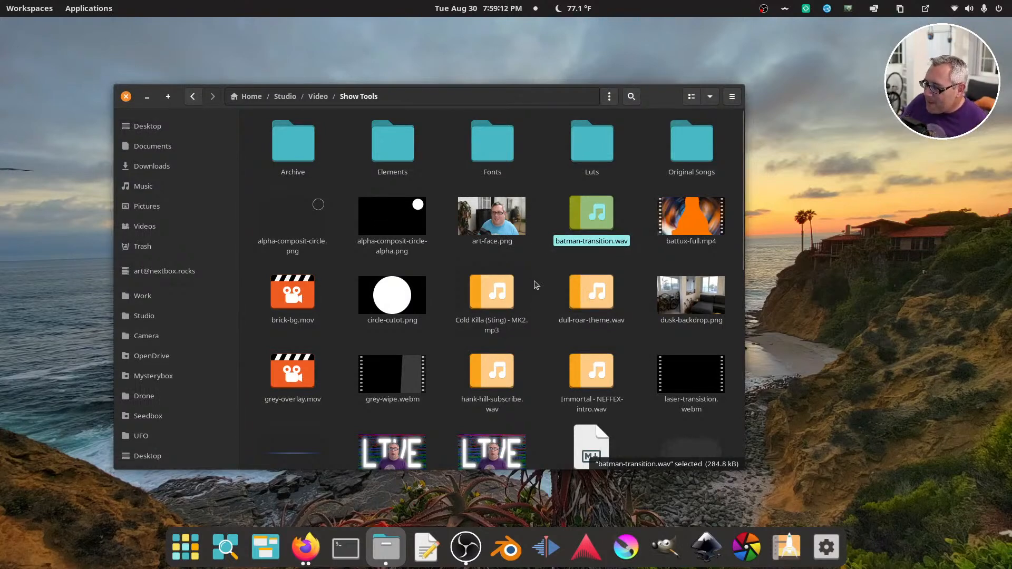
# Find live-thumbnail.png in the Show Tools folder, view it in the image viewer, and close the viewer
pyautogui.scroll(-5, 536, 285)
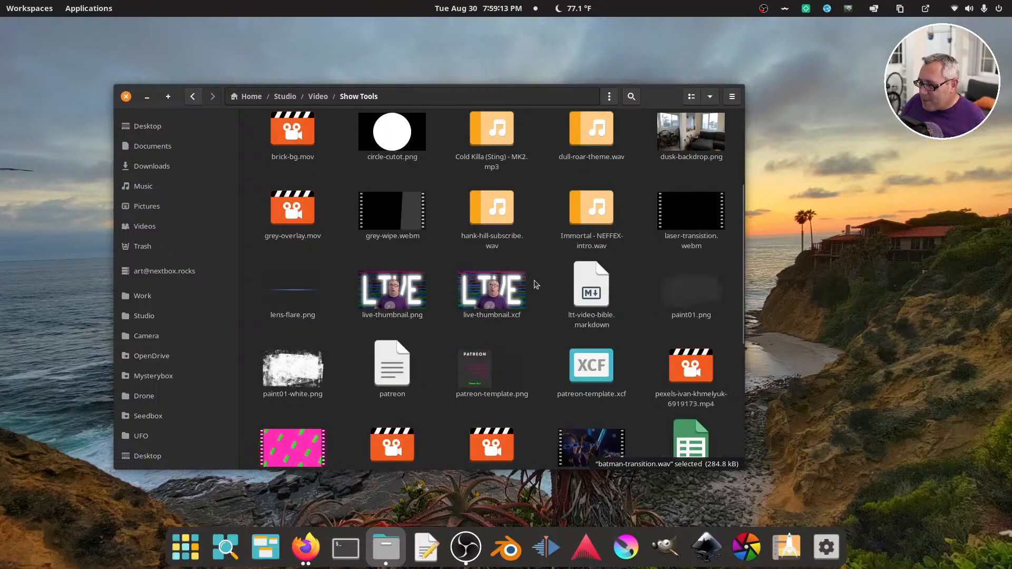
pyautogui.click(411, 290)
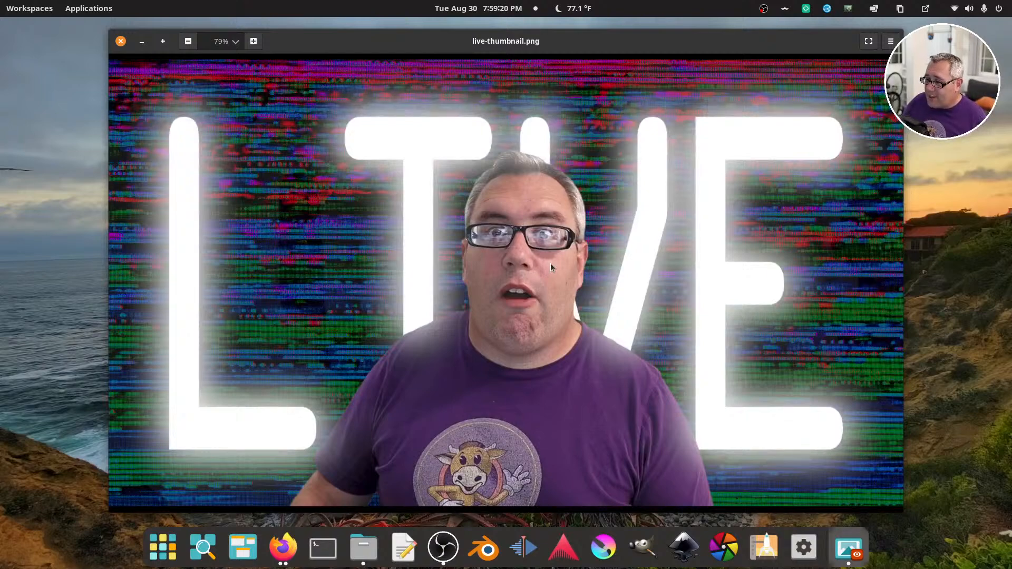
pyautogui.click(121, 41)
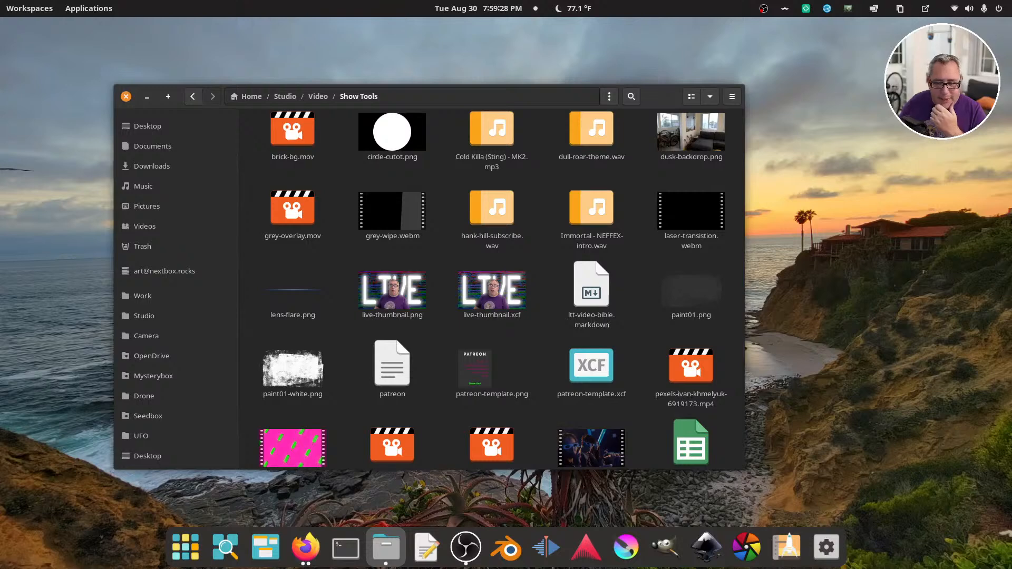
pyautogui.hotkey('alt', 'Tab')
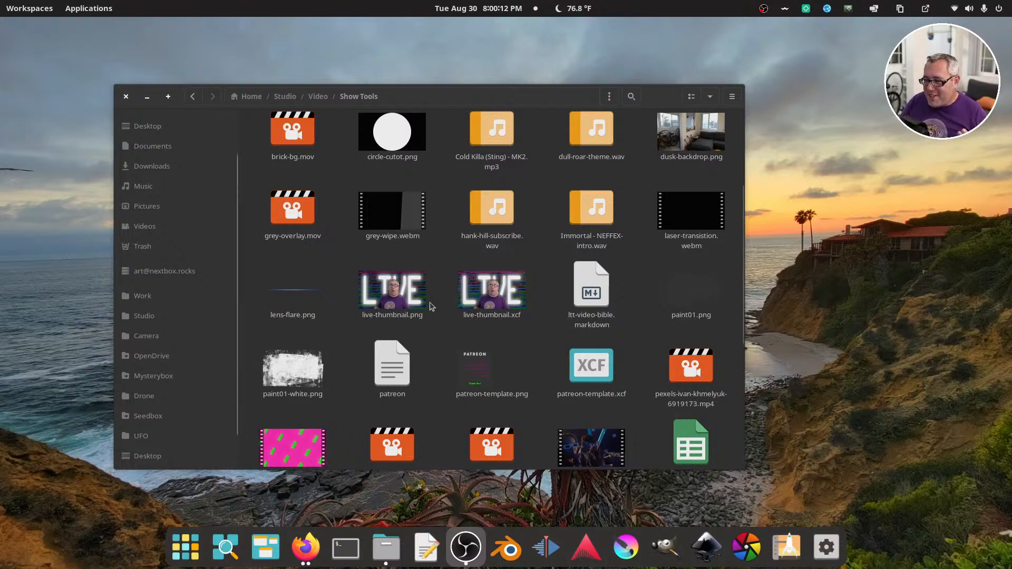
# Open live-thumbnail.png once more to check the finished thumbnail, close it, and switch away from the file manager
pyautogui.click(402, 295)
pyautogui.doubleClick(401, 297)
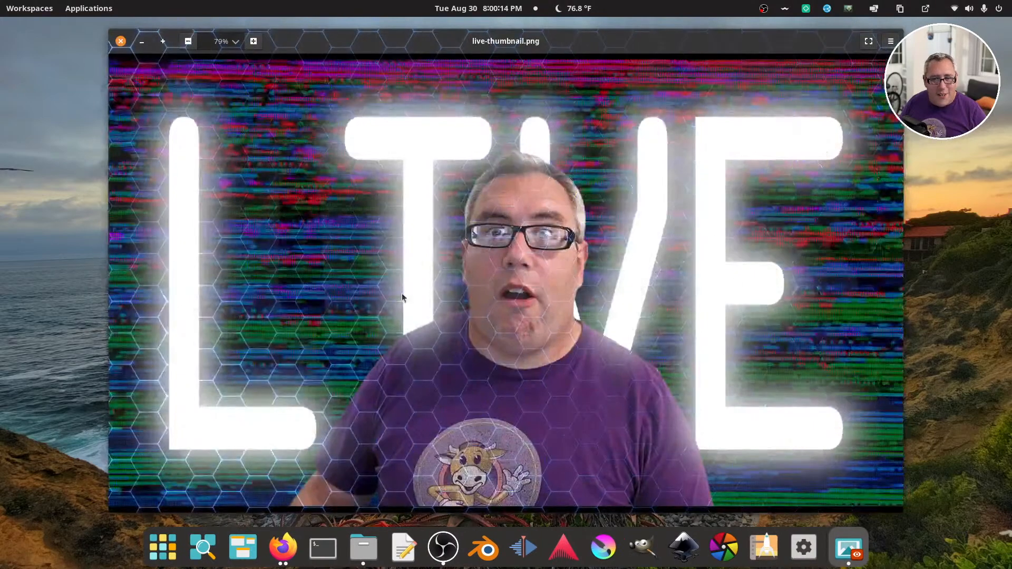
pyautogui.click(119, 41)
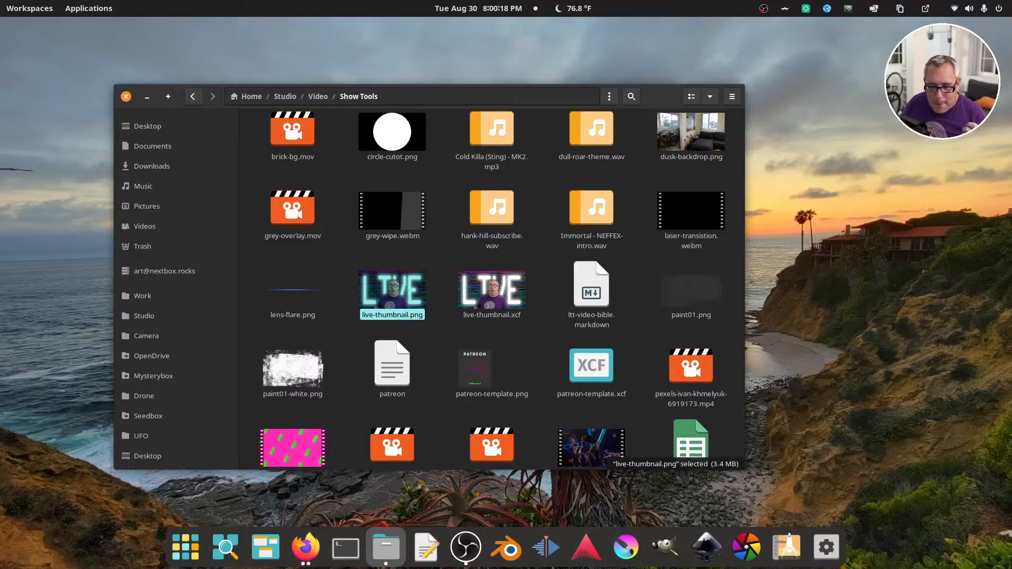
pyautogui.hotkey('alt', 'Tab')
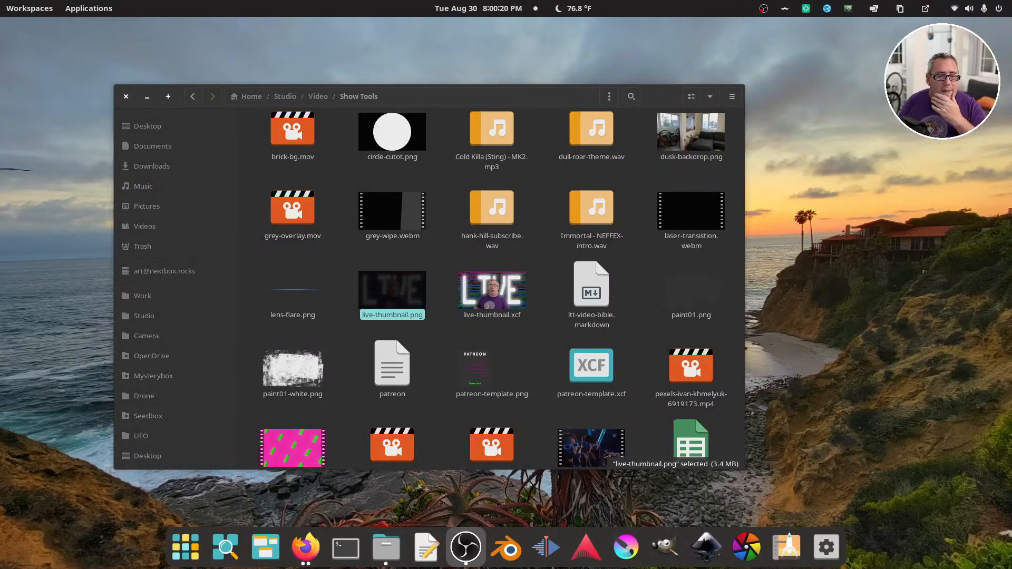
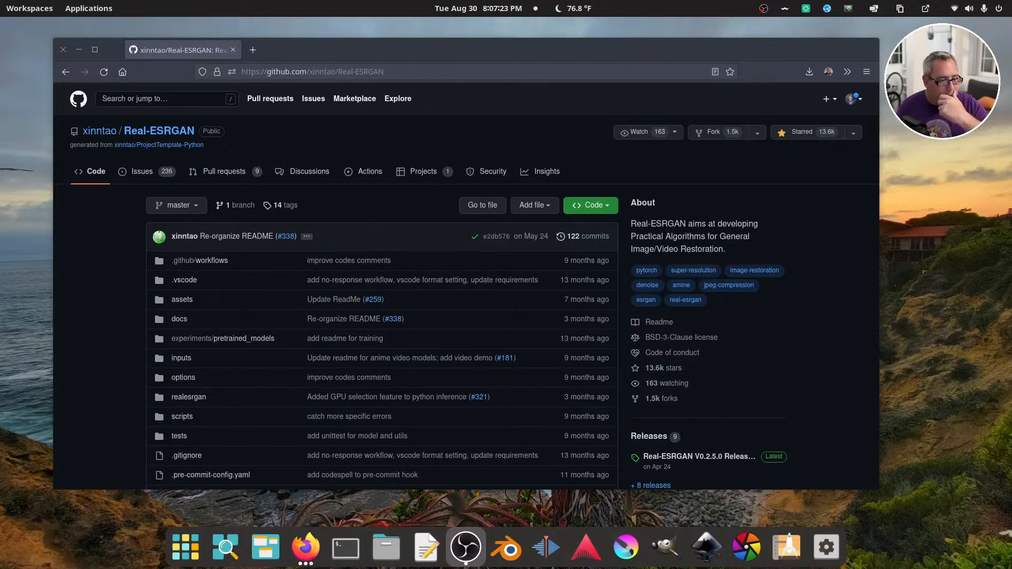
# Open the waifu2x site (waifu2x.udp.jp) in a new browser tab and reposition the browser window slightly
pyautogui.click(251, 50)
pyautogui.write('waifu2x.udp.jp')
pyautogui.press('Return')
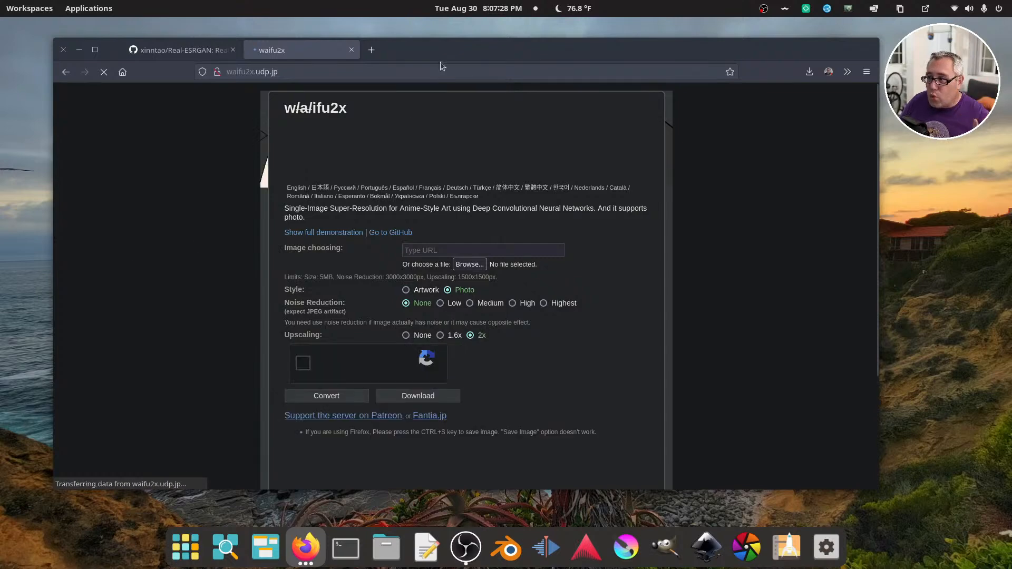
pyautogui.moveTo(443, 49)
pyautogui.mouseDown()
pyautogui.moveTo(429, 50)
pyautogui.moveTo(440, 53)
pyautogui.mouseUp()
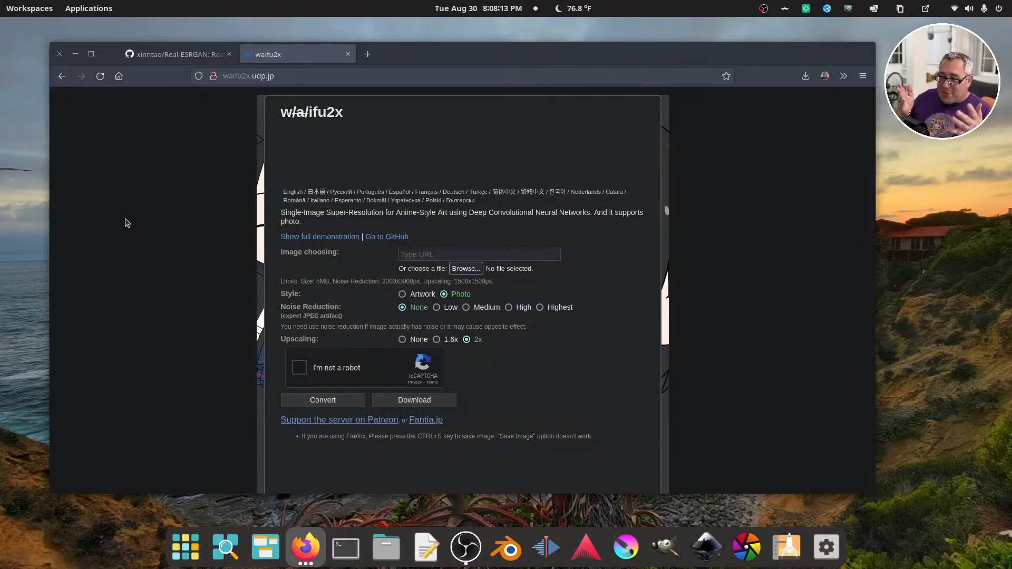
pyautogui.moveTo(397, 58)
pyautogui.mouseDown()
pyautogui.moveTo(422, 48)
pyautogui.moveTo(403, 51)
pyautogui.mouseUp()
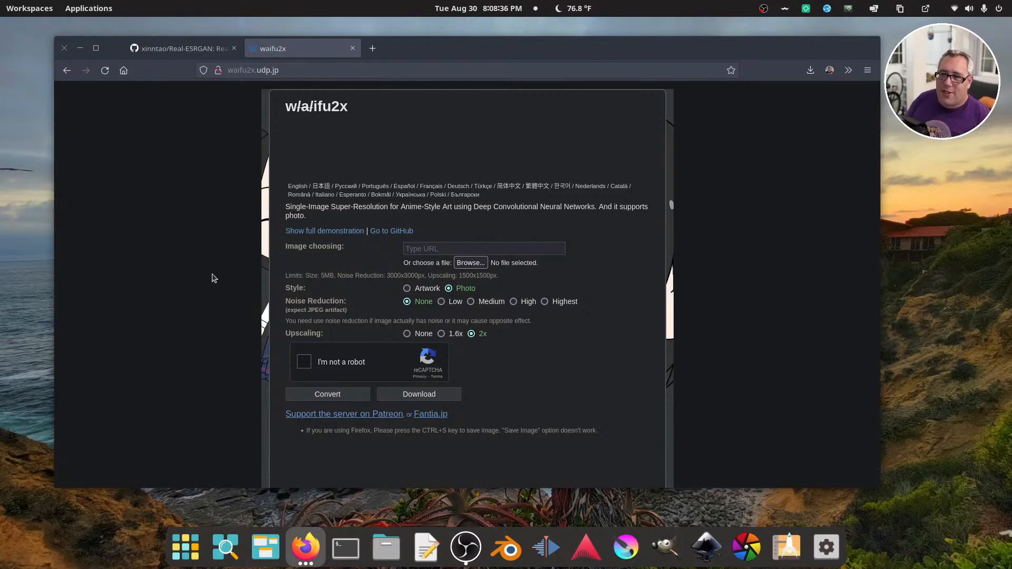
# Return to the Real-ESRGAN repository page and examine its file list, README introduction and sample comparison images
pyautogui.click(160, 50)
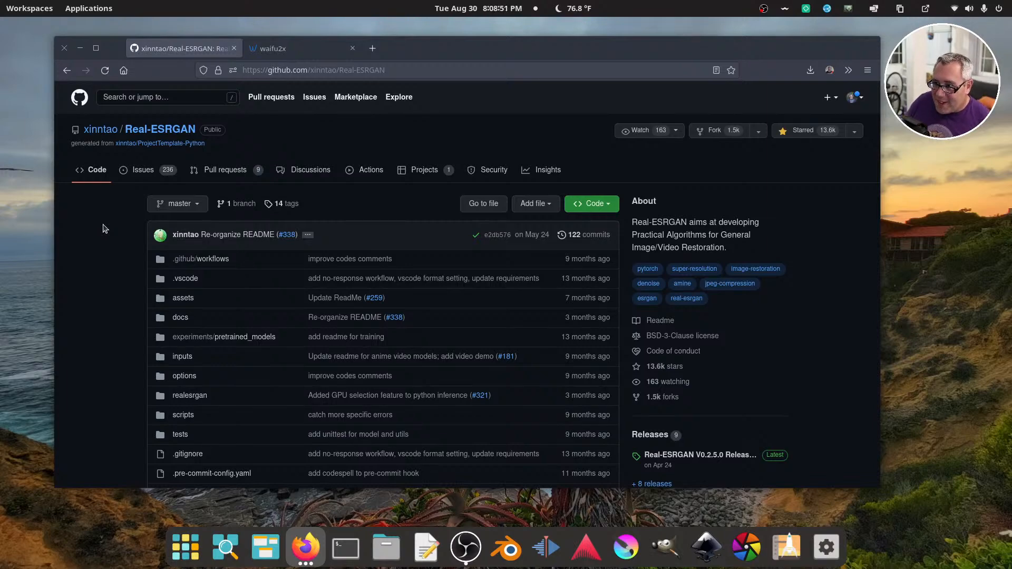
pyautogui.scroll(-5, 103, 229)
pyautogui.scroll(2, 103, 228)
pyautogui.scroll(-5, 104, 228)
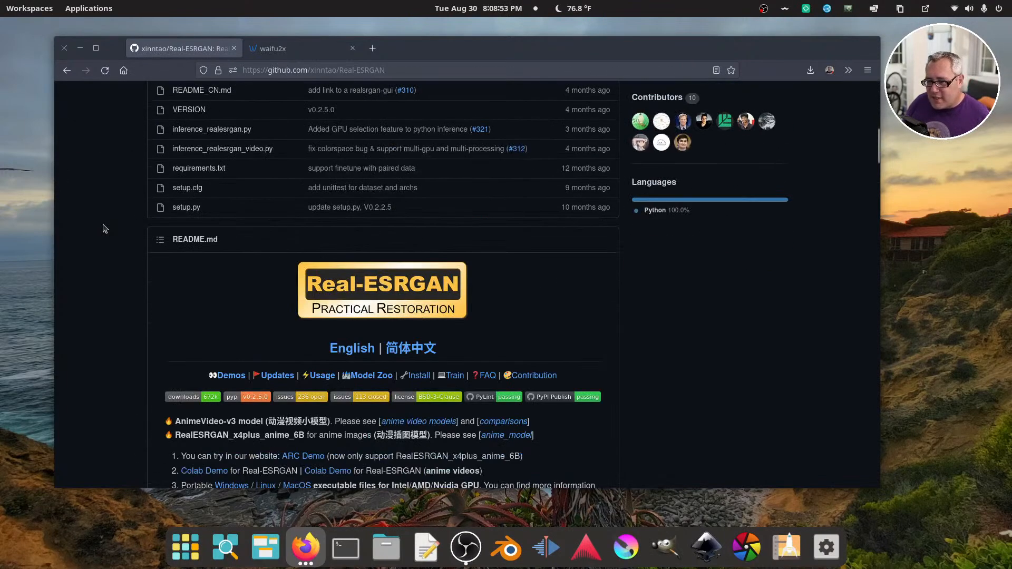
pyautogui.scroll(-3, 104, 229)
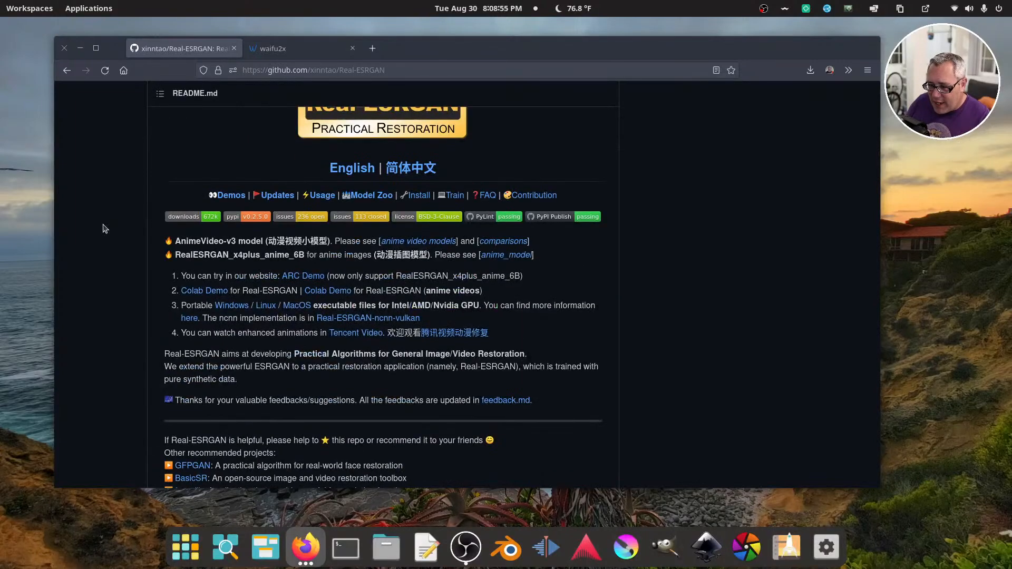
pyautogui.scroll(-3, 104, 228)
pyautogui.scroll(-2, 104, 228)
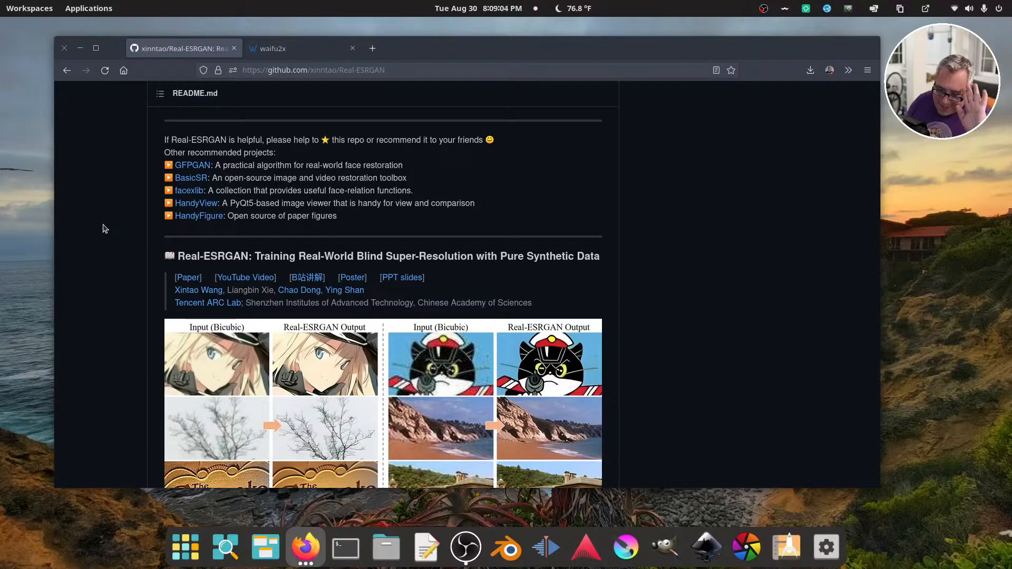
pyautogui.scroll(7, 104, 228)
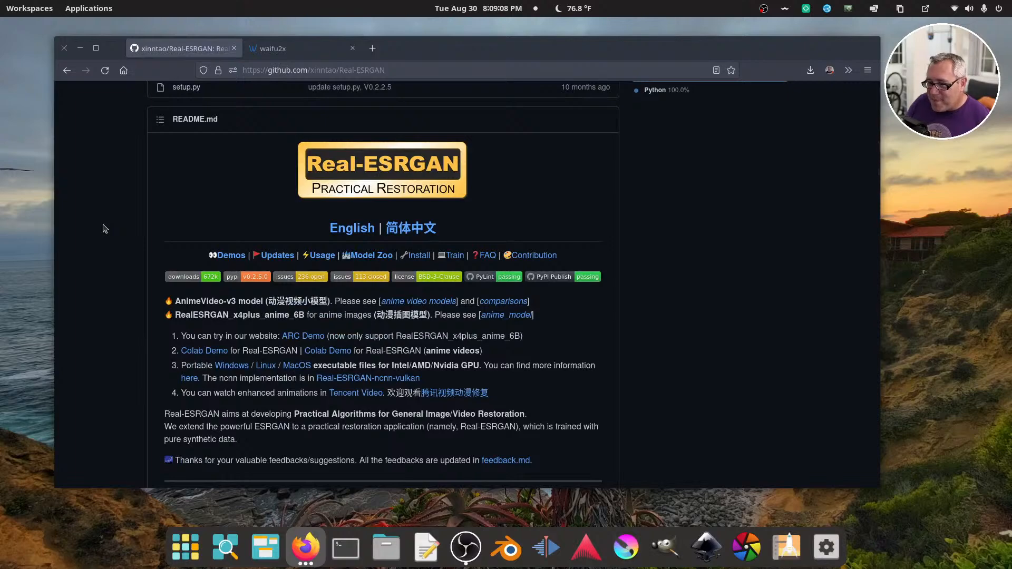
pyautogui.scroll(5, 104, 229)
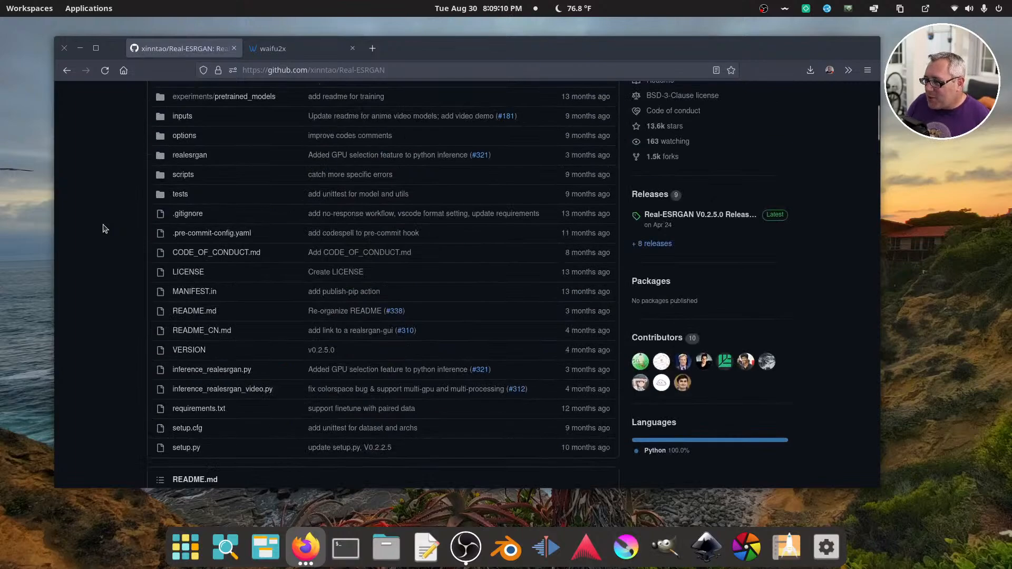
# Find the portable executable files (NCNN) section of the README, request the Linux download, and cancel saving the zip
pyautogui.scroll(-1, 104, 228)
pyautogui.scroll(-10, 104, 228)
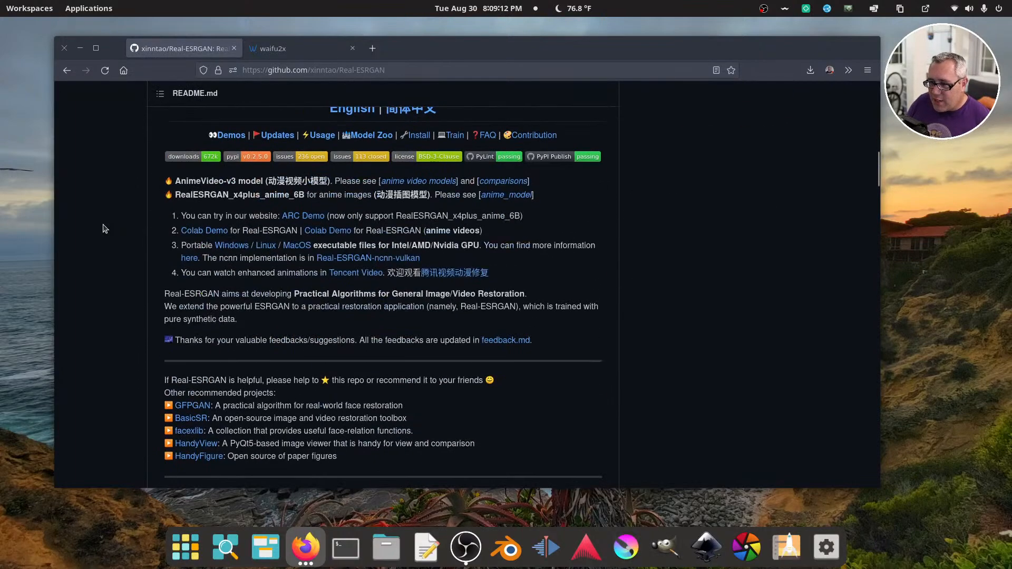
pyautogui.scroll(-2, 104, 228)
pyautogui.scroll(-10, 104, 229)
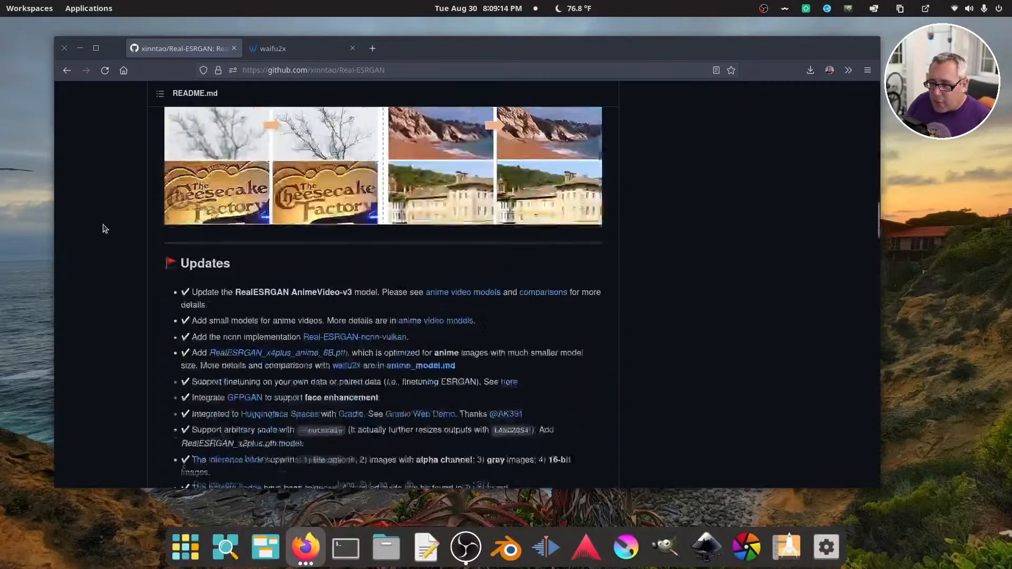
pyautogui.scroll(-8, 104, 229)
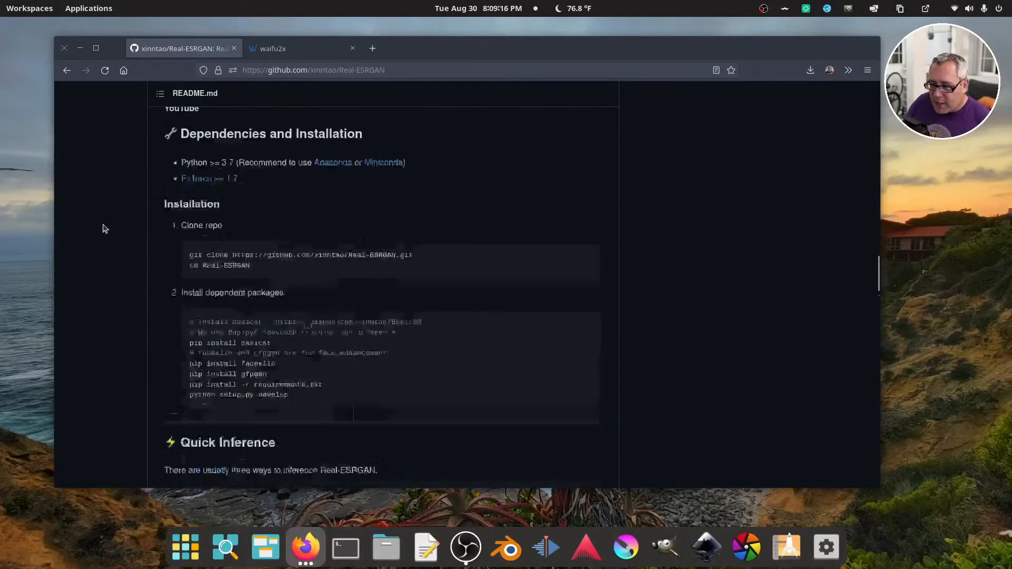
pyautogui.scroll(-4, 104, 228)
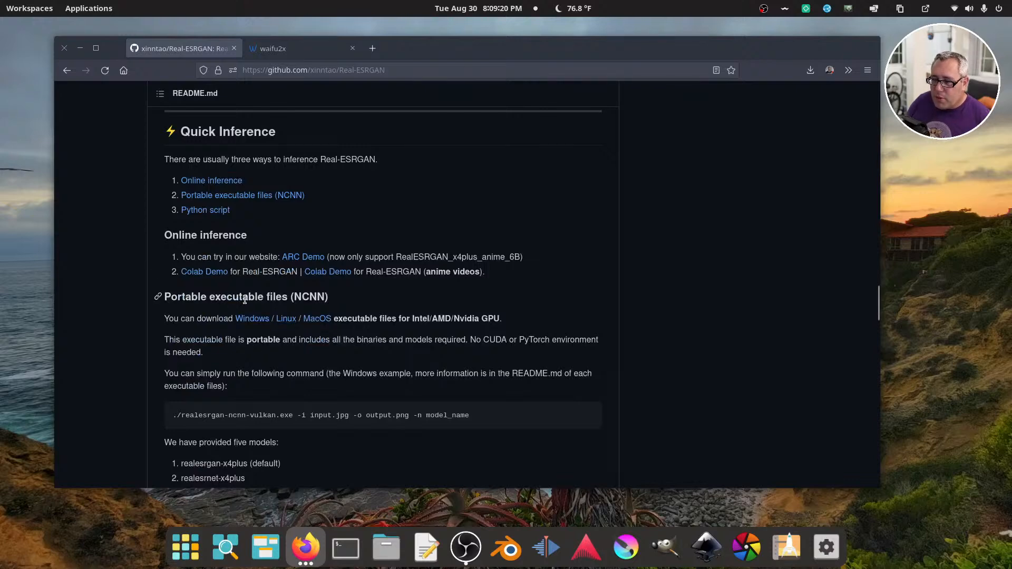
pyautogui.click(285, 319)
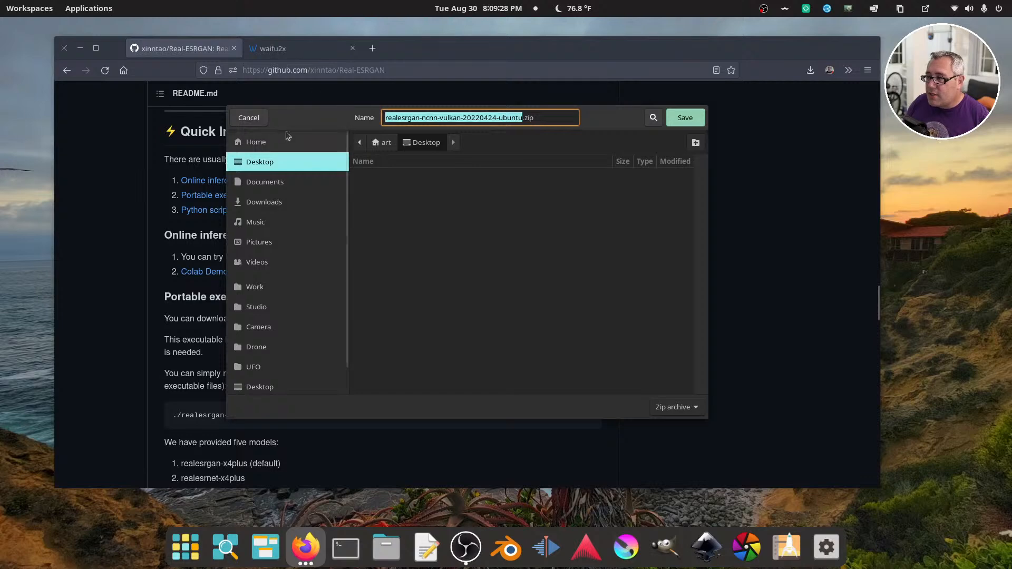
pyautogui.click(249, 117)
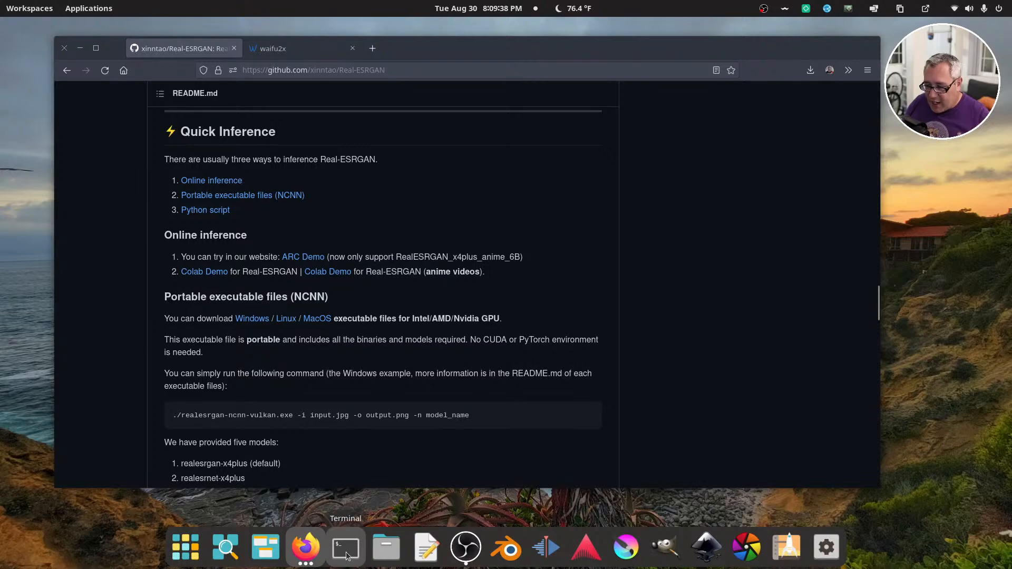
# Open a file manager window and go to the esrgan folder inside the home directory's .local folder
pyautogui.click(387, 548)
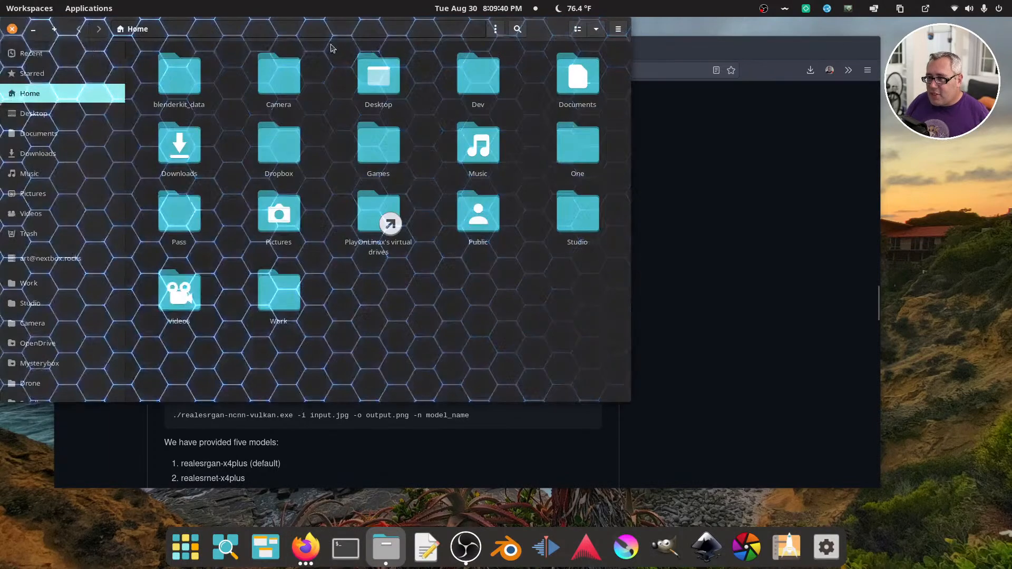
pyautogui.click(606, 135)
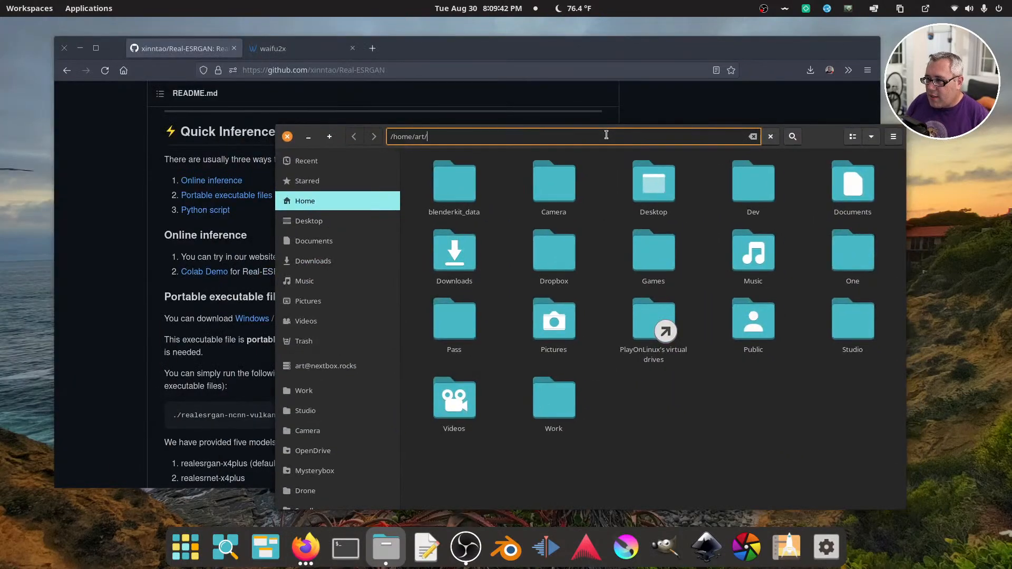
pyautogui.write('.l')
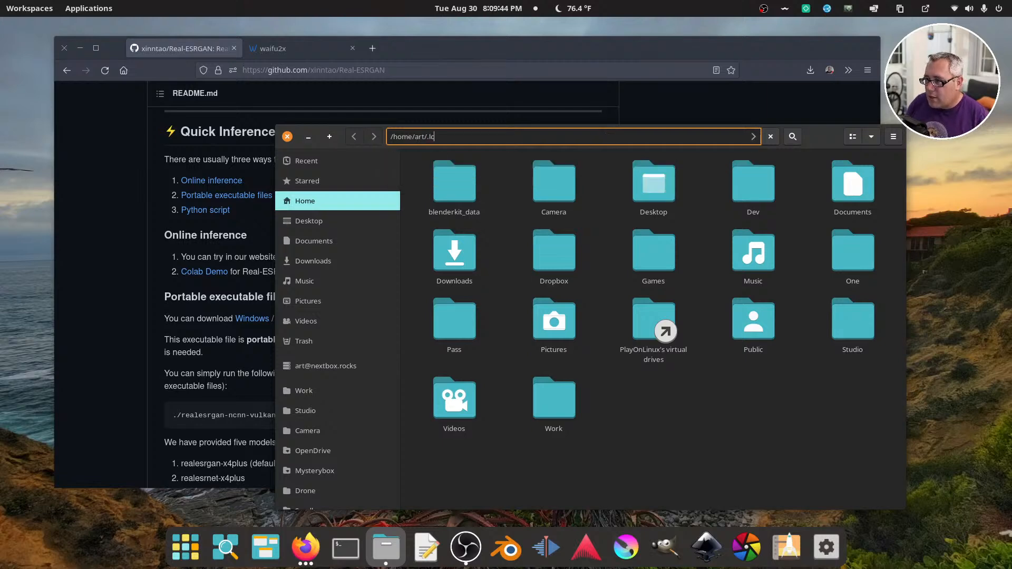
pyautogui.write('ocal/')
pyautogui.press('Return')
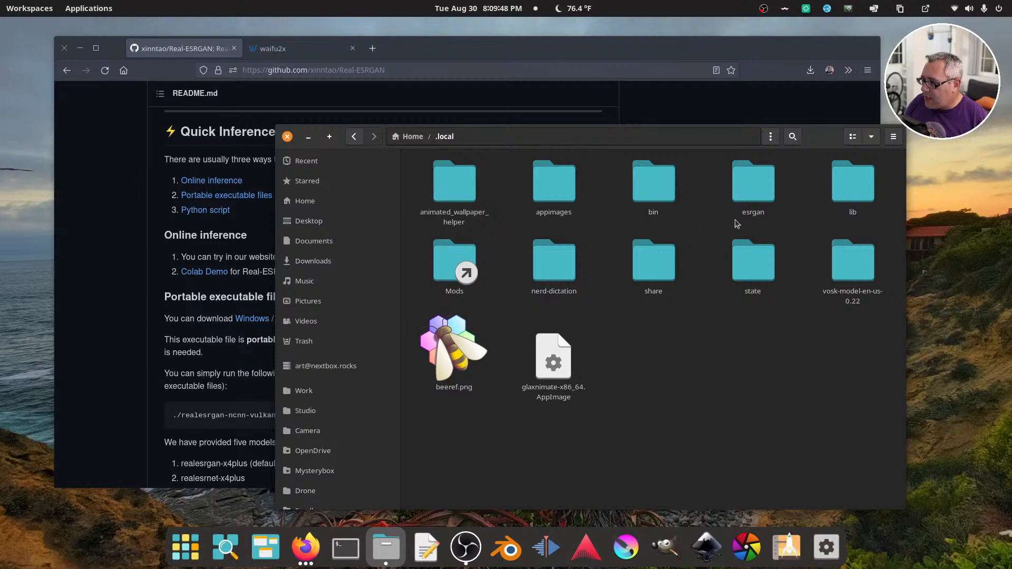
pyautogui.click(755, 180)
pyautogui.doubleClick(755, 180)
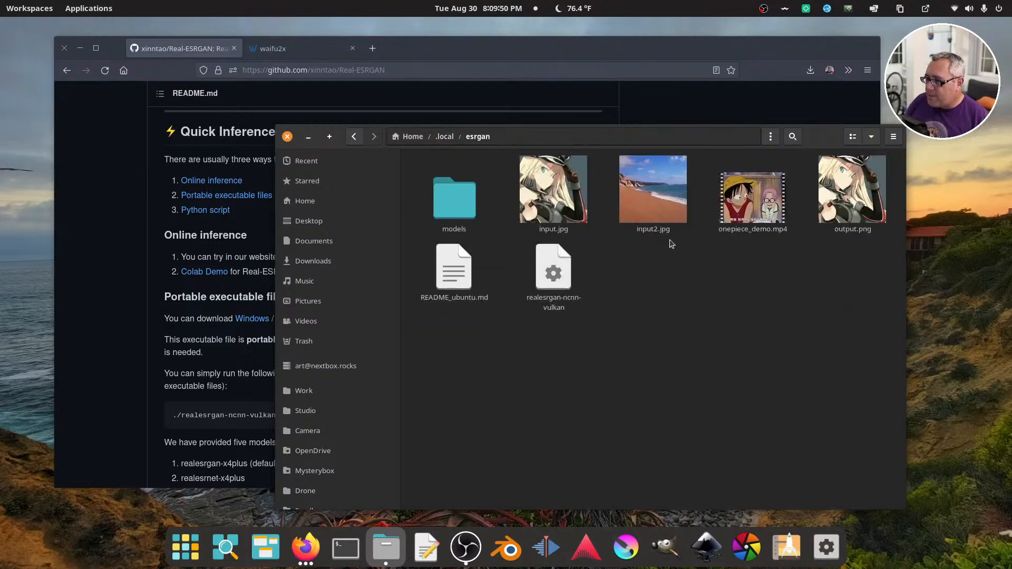
# Point out the realesrgan-ncnn-vulkan executable, look through the models folder, and return to the esrgan folder
pyautogui.moveTo(816, 136); pyautogui.dragTo(710, 130)
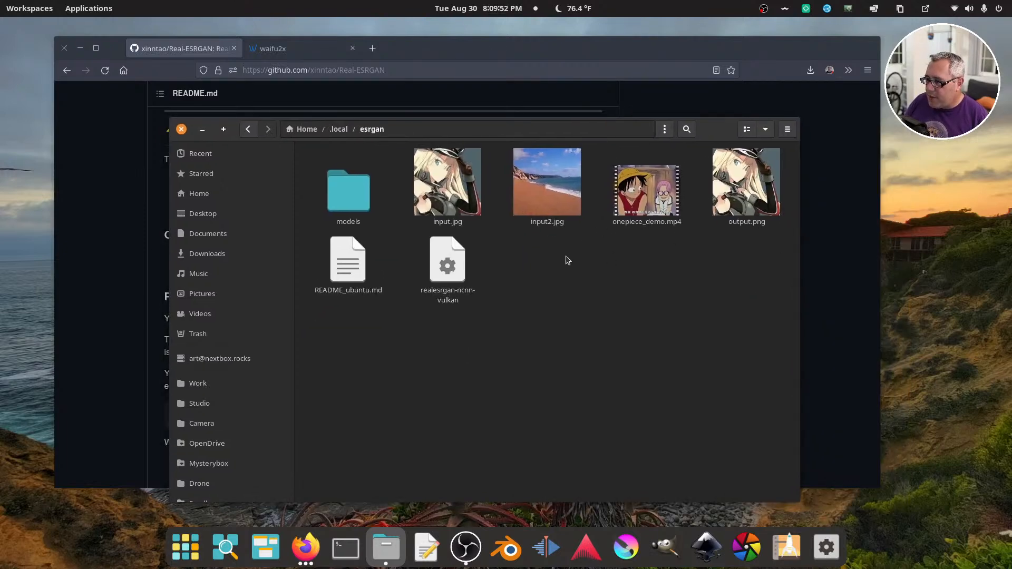
pyautogui.click(451, 262)
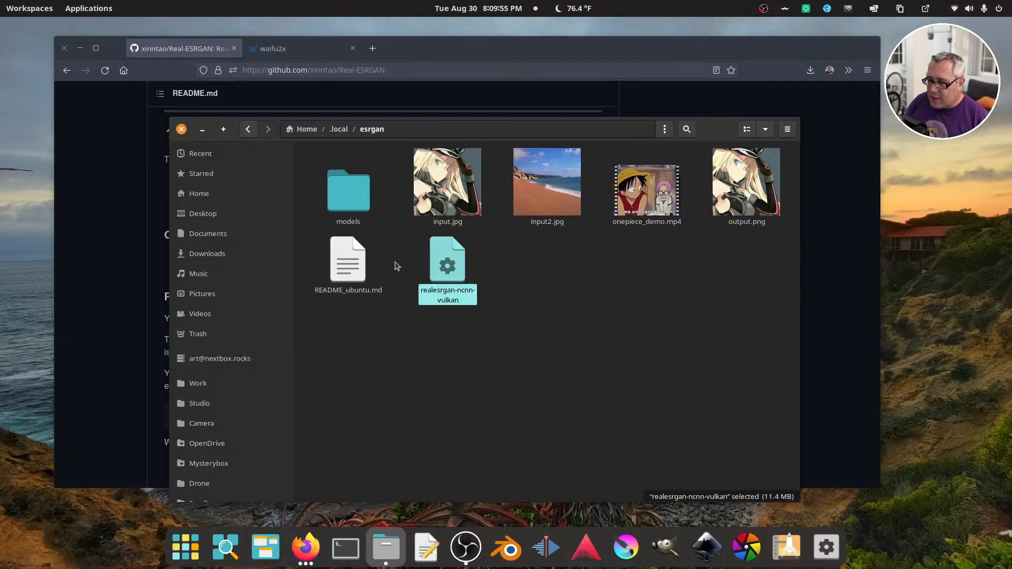
pyautogui.doubleClick(352, 205)
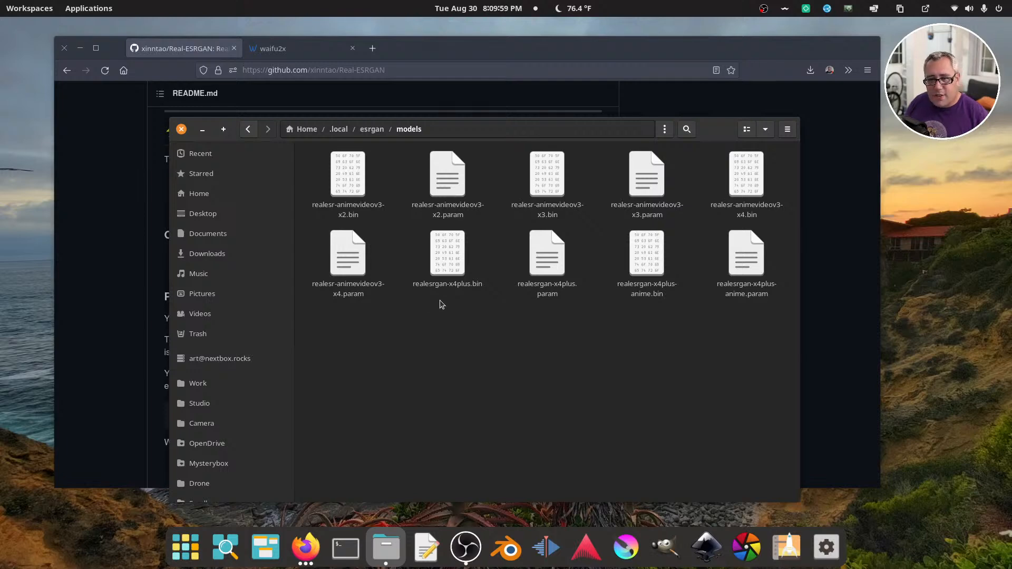
pyautogui.click(371, 130)
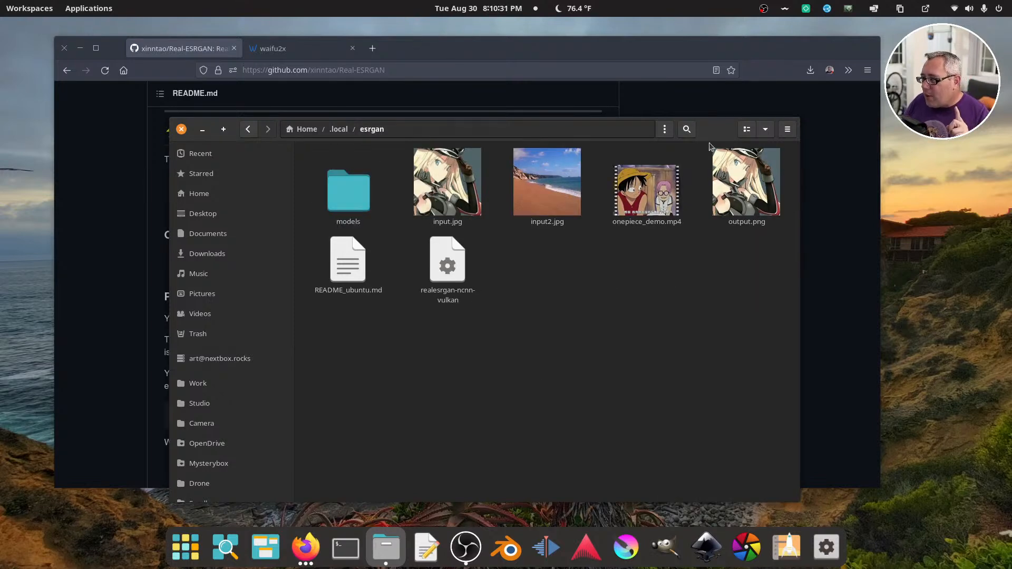
# Show the waifu2x page briefly, then bring back the esrgan folder and point out the realesrgan-ncnn-vulkan executable
pyautogui.moveTo(708, 136); pyautogui.dragTo(648, 153)
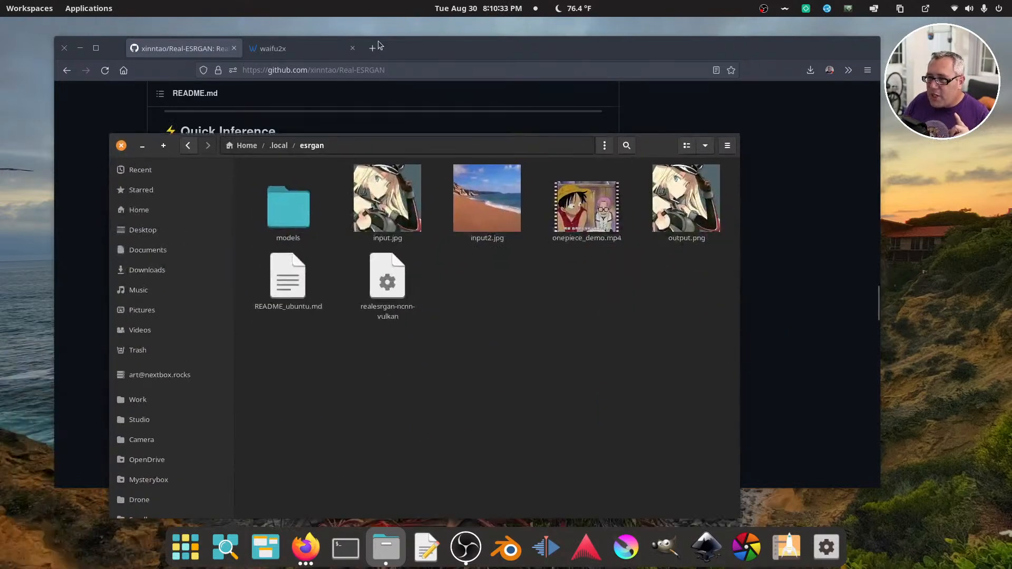
pyautogui.click(273, 48)
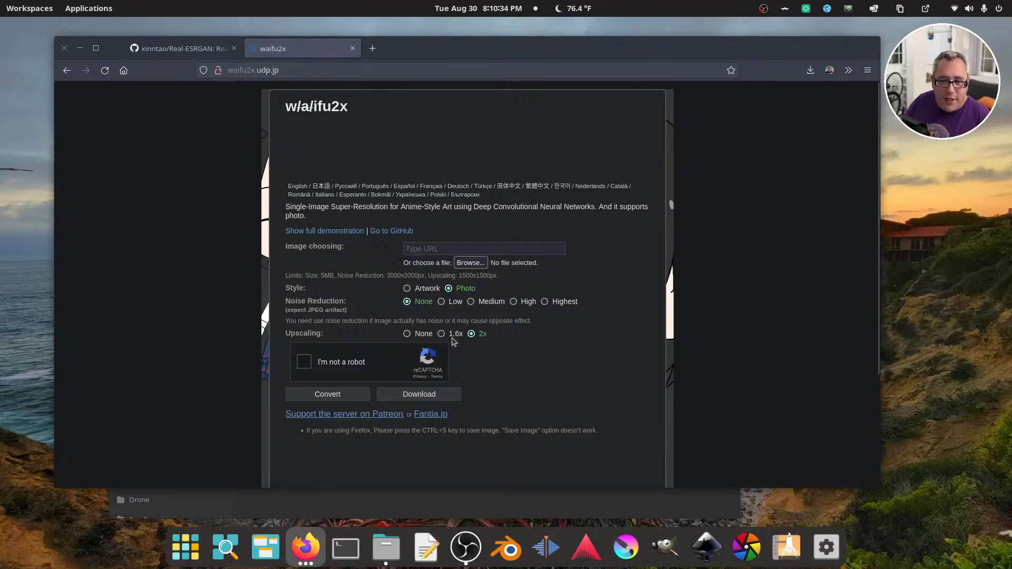
pyautogui.click(629, 510)
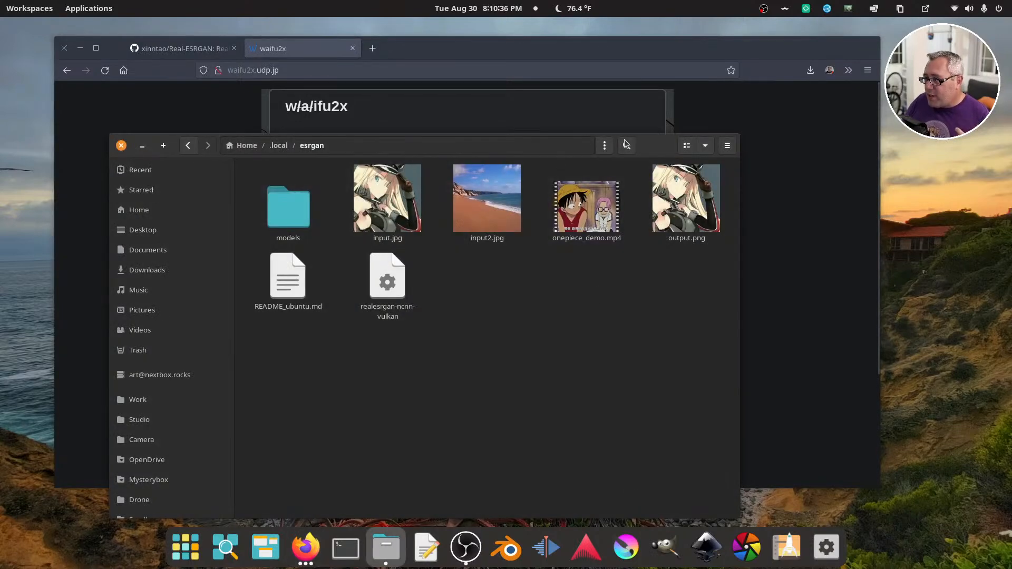
pyautogui.moveTo(641, 148); pyautogui.dragTo(661, 138)
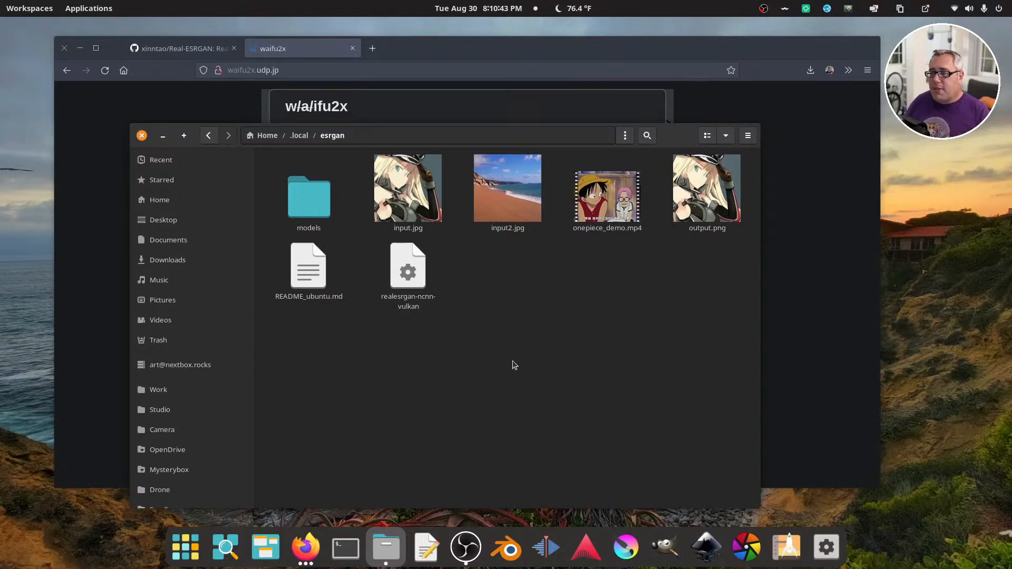
pyautogui.click(407, 270)
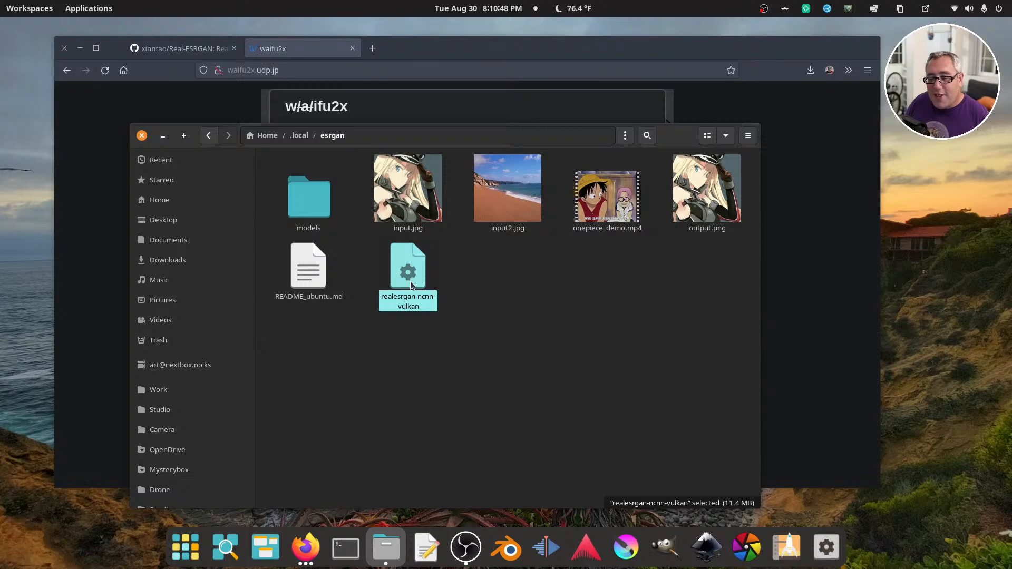
pyautogui.click(425, 361)
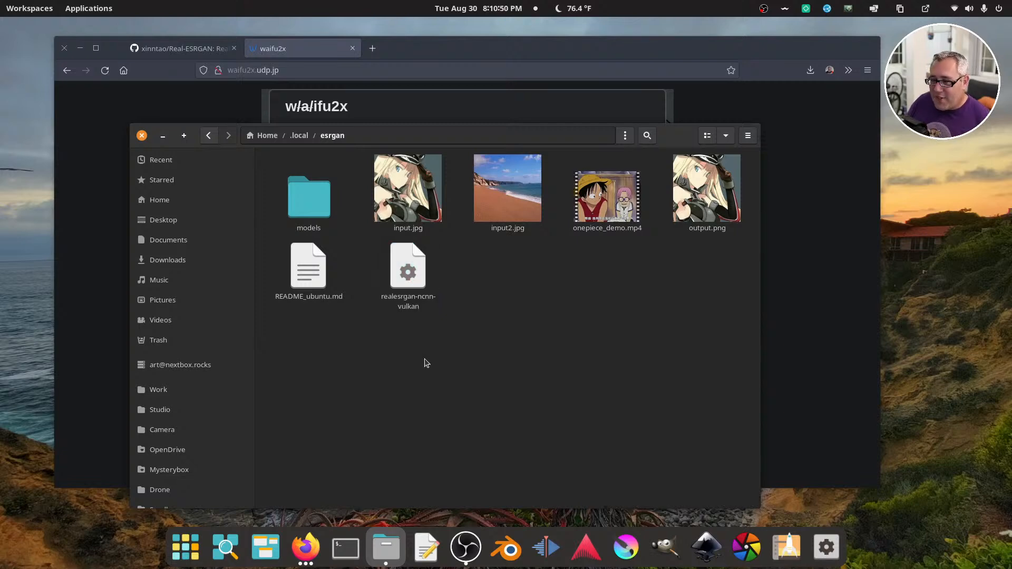
# Open a terminal, run "esrgan --help" to list the command's options, and close the esrgan folder window
pyautogui.click(346, 549)
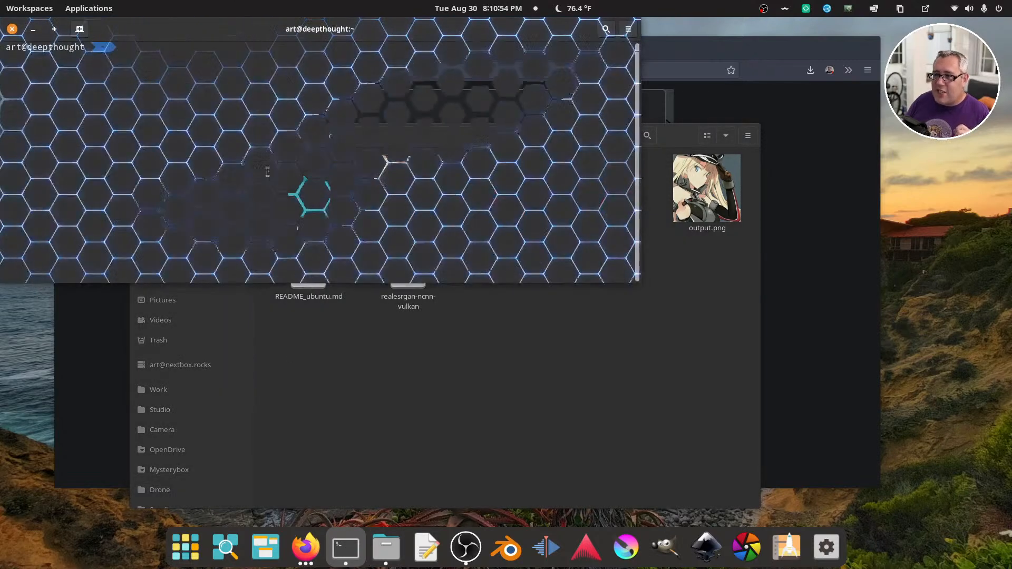
pyautogui.moveTo(248, 34); pyautogui.dragTo(501, 202)
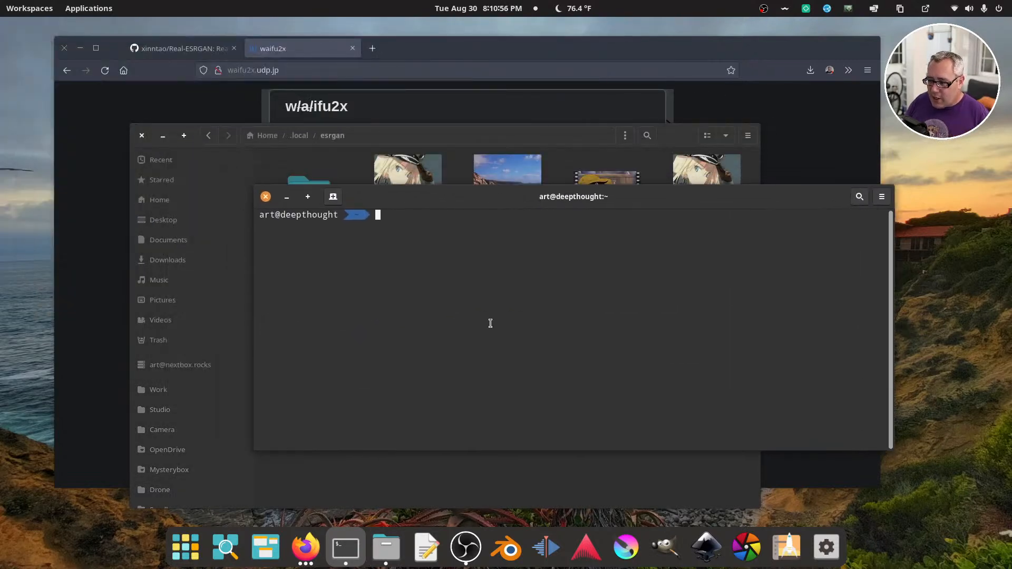
pyautogui.write('esrgan ')
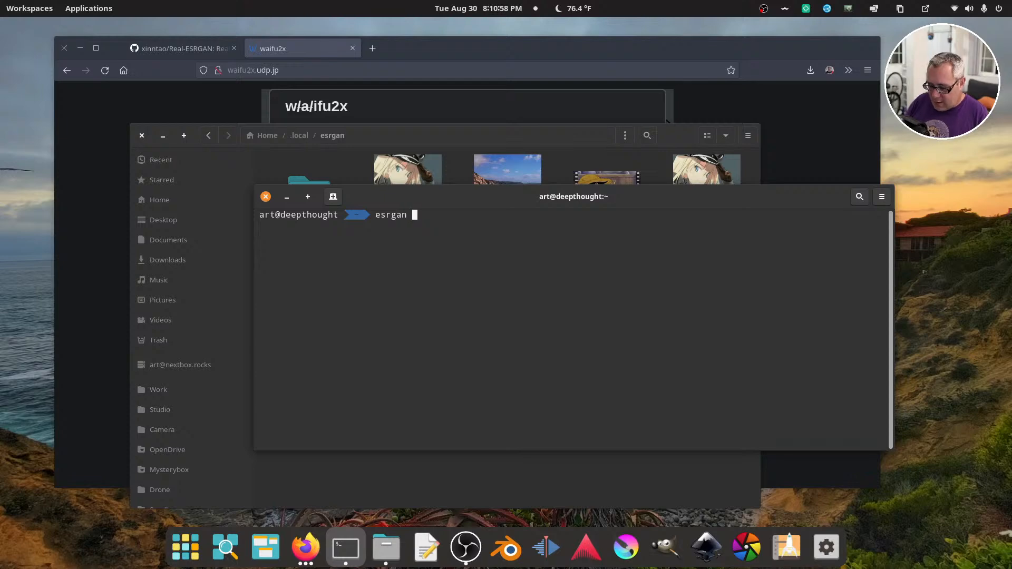
pyautogui.write('--help')
pyautogui.press('Return')
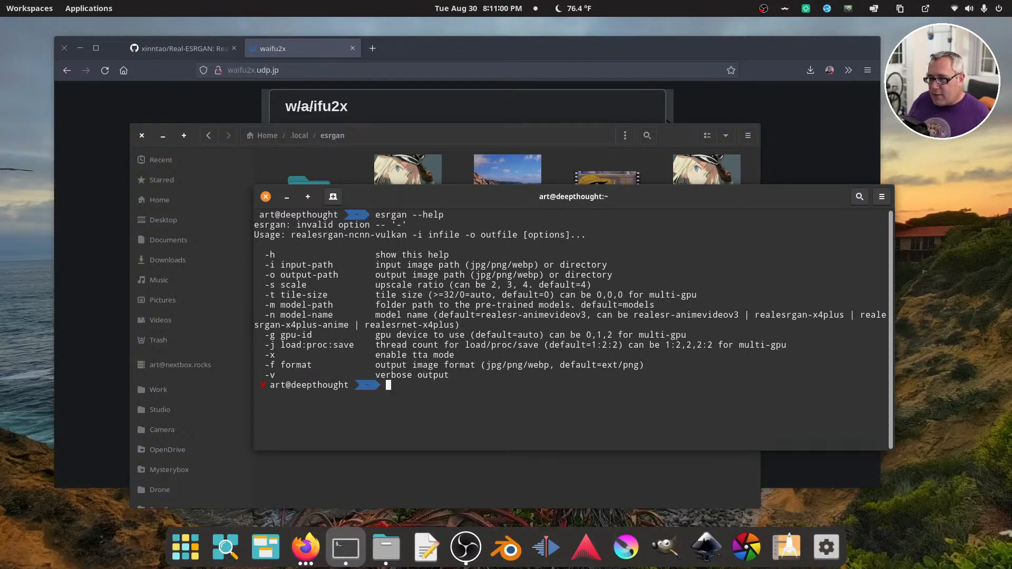
pyautogui.click(141, 135)
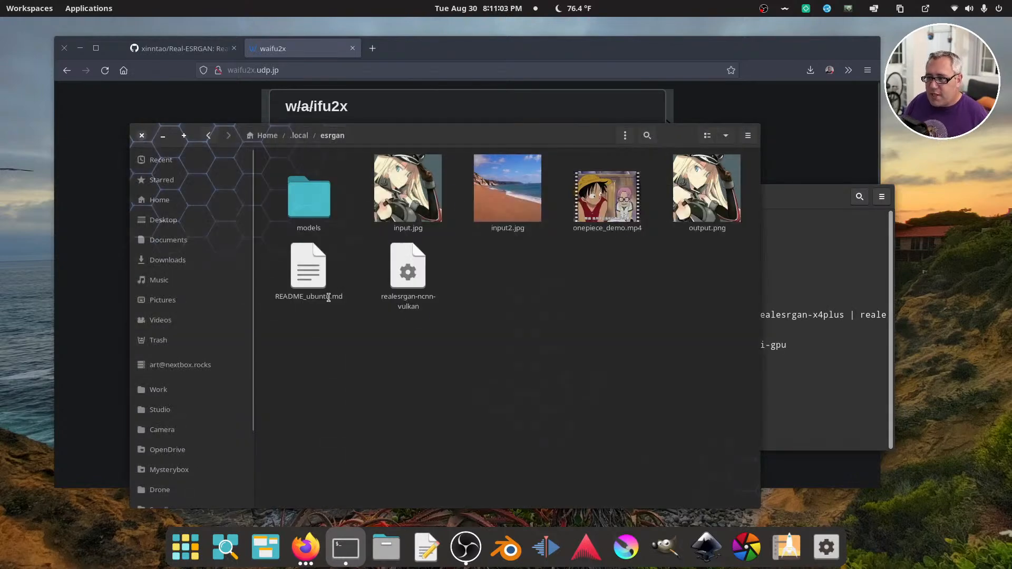
# Close the browser, open a file manager window, and go to the Show Tools folder inside Studio's Video folder
pyautogui.click(65, 48)
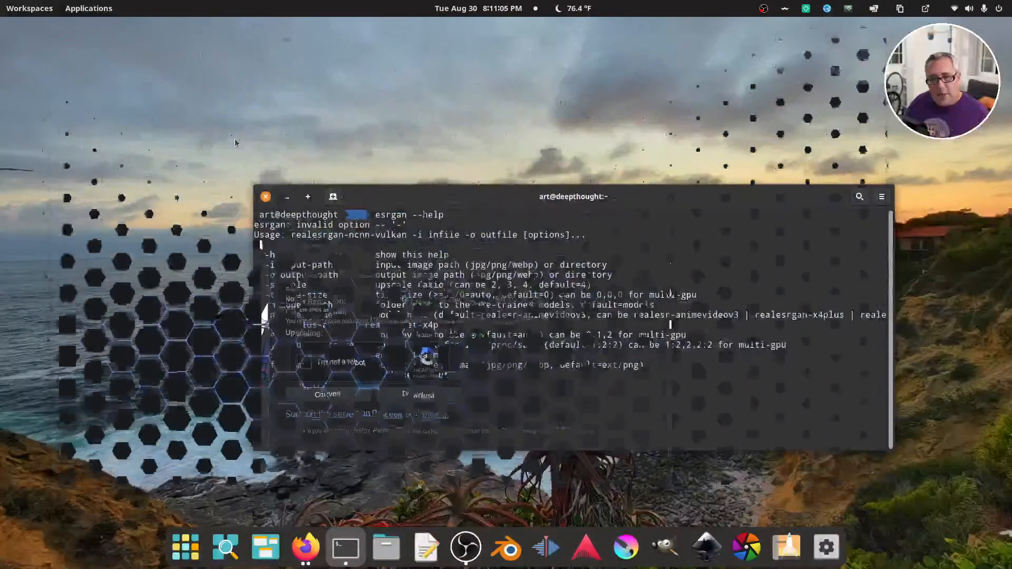
pyautogui.moveTo(457, 198); pyautogui.dragTo(488, 160)
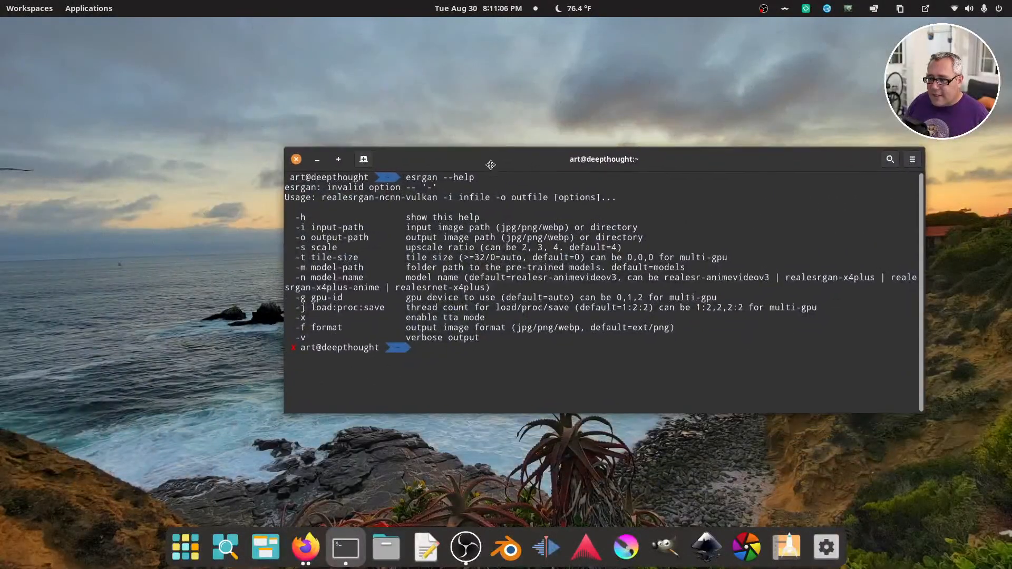
pyautogui.click(386, 548)
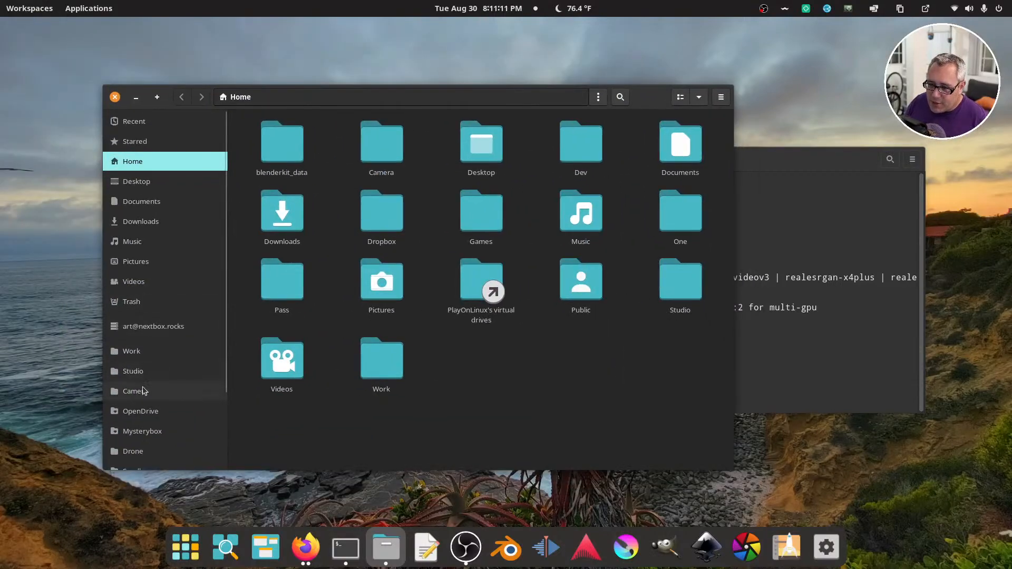
pyautogui.click(146, 373)
pyautogui.click(489, 150)
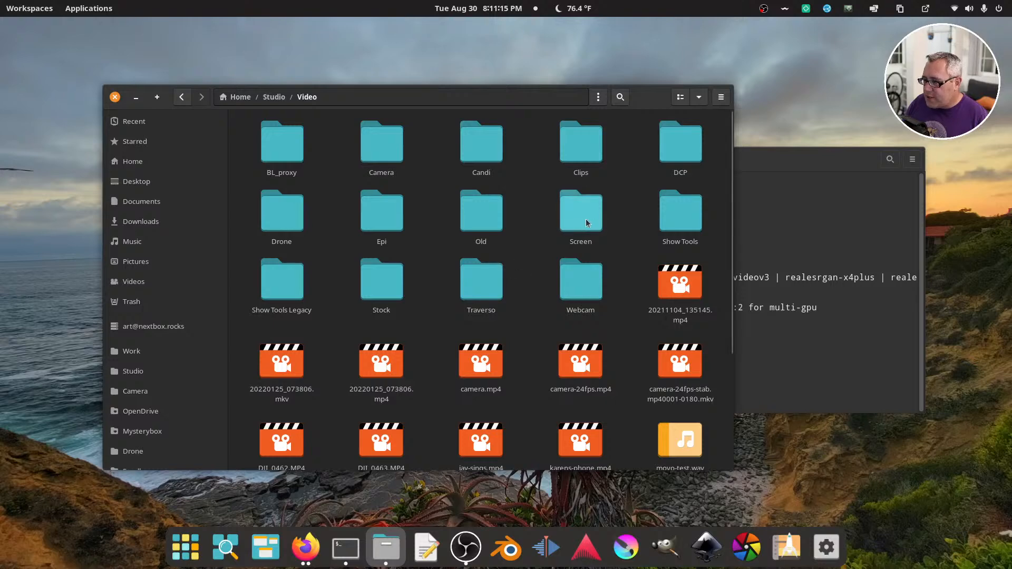
pyautogui.click(680, 214)
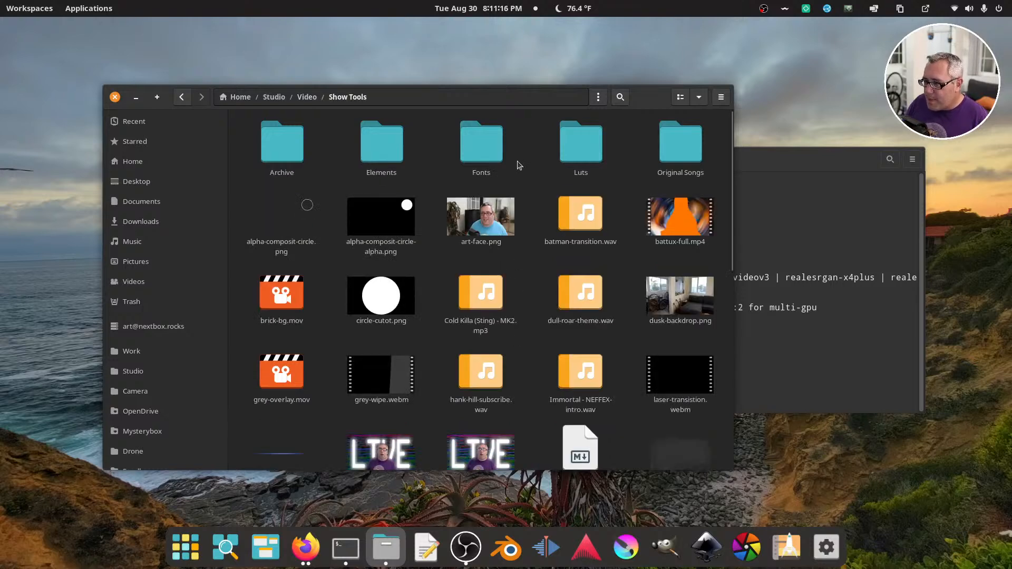
# Copy live-thumbnail.png from the Show Tools folder and paste it into the Desktop folder
pyautogui.moveTo(536, 94); pyautogui.dragTo(478, 62)
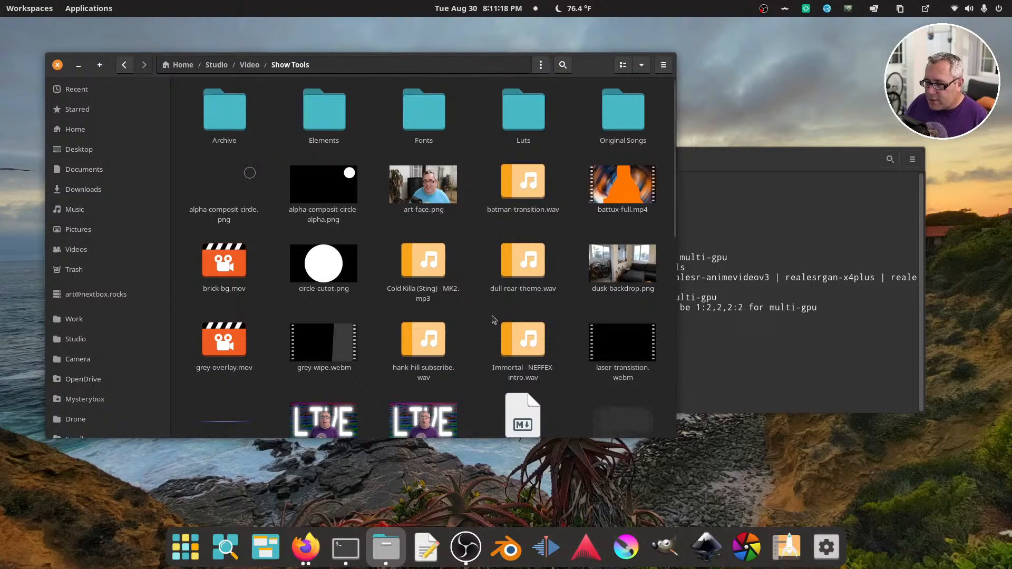
pyautogui.scroll(-3, 484, 322)
pyautogui.rightClick(331, 258)
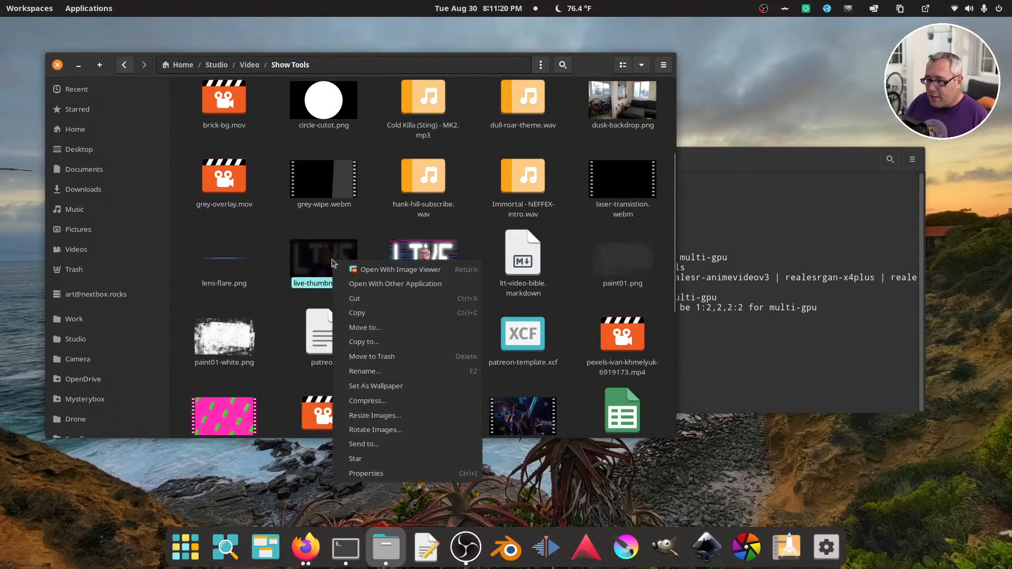
pyautogui.click(367, 315)
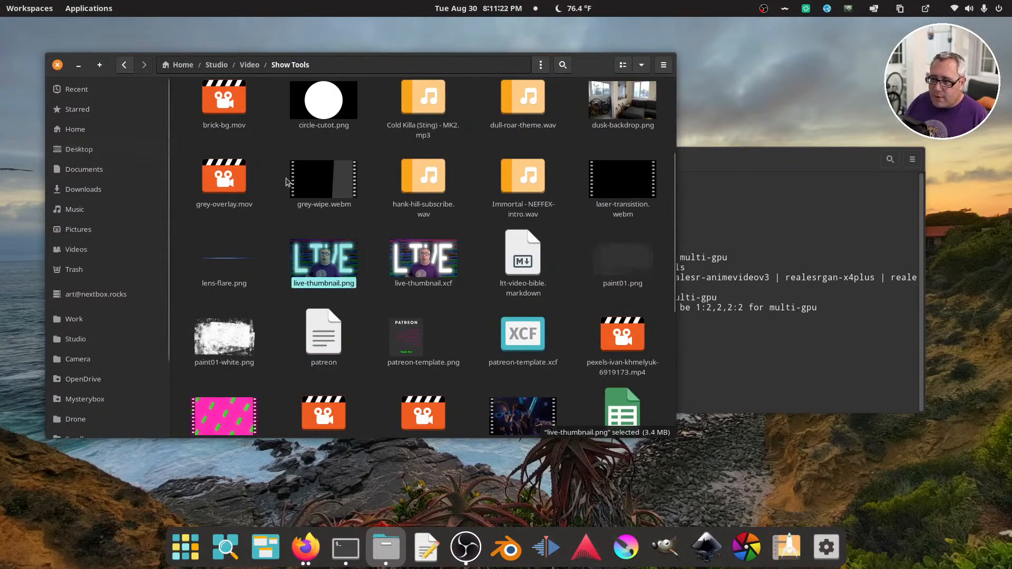
pyautogui.click(79, 148)
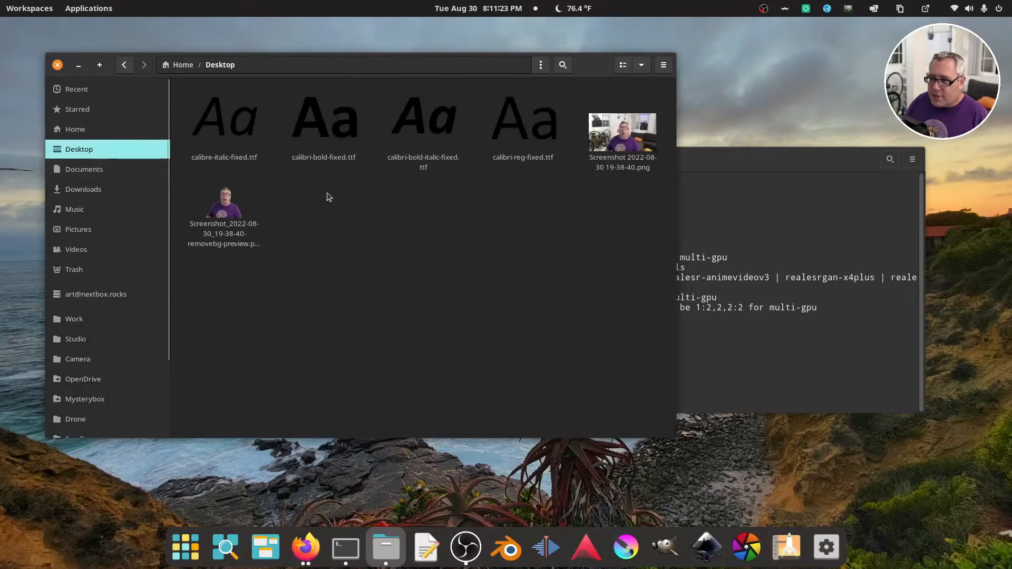
pyautogui.rightClick(371, 255)
pyautogui.click(407, 292)
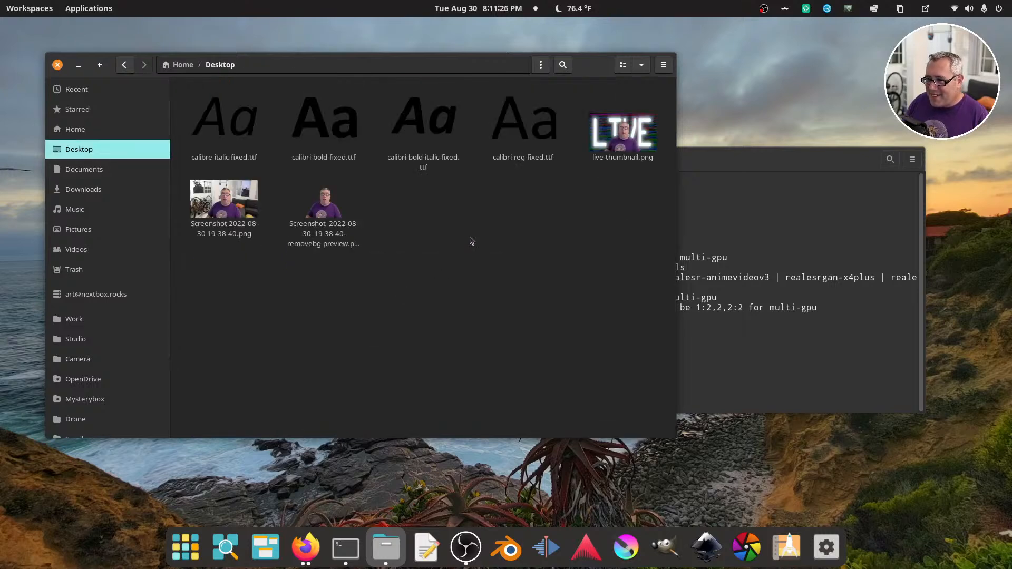
# Bring the terminal to the front, place it over the lower part of the Desktop folder window, and clear its output
pyautogui.doubleClick(700, 160)
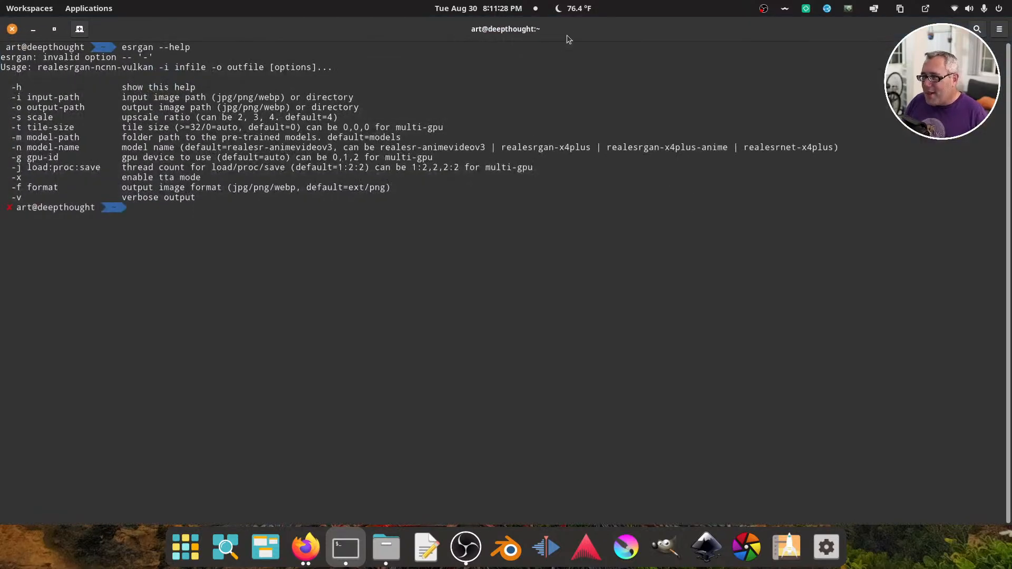
pyautogui.doubleClick(568, 36)
pyautogui.moveTo(629, 165); pyautogui.dragTo(454, 234)
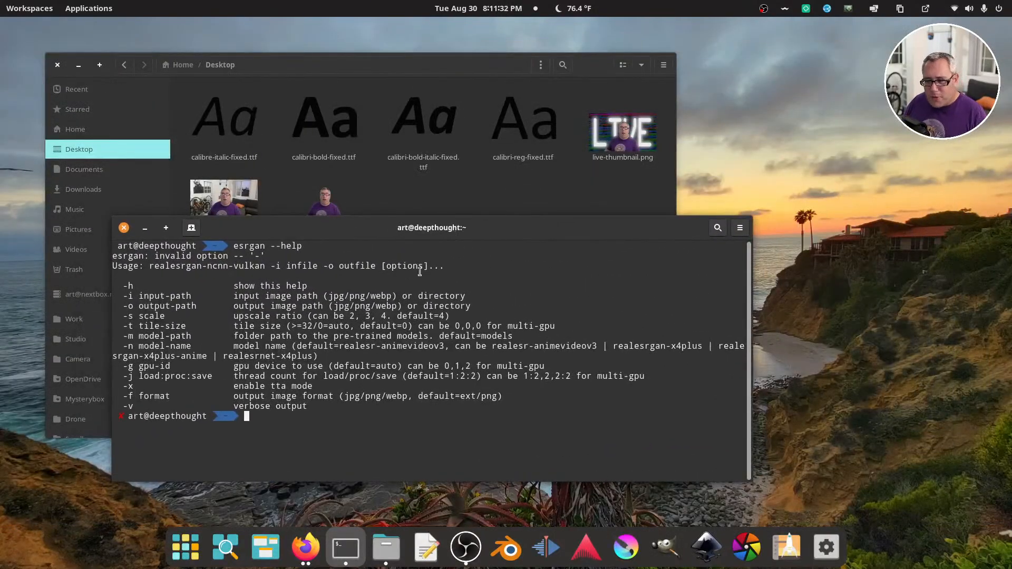
pyautogui.hotkey('ctrl', 'l')
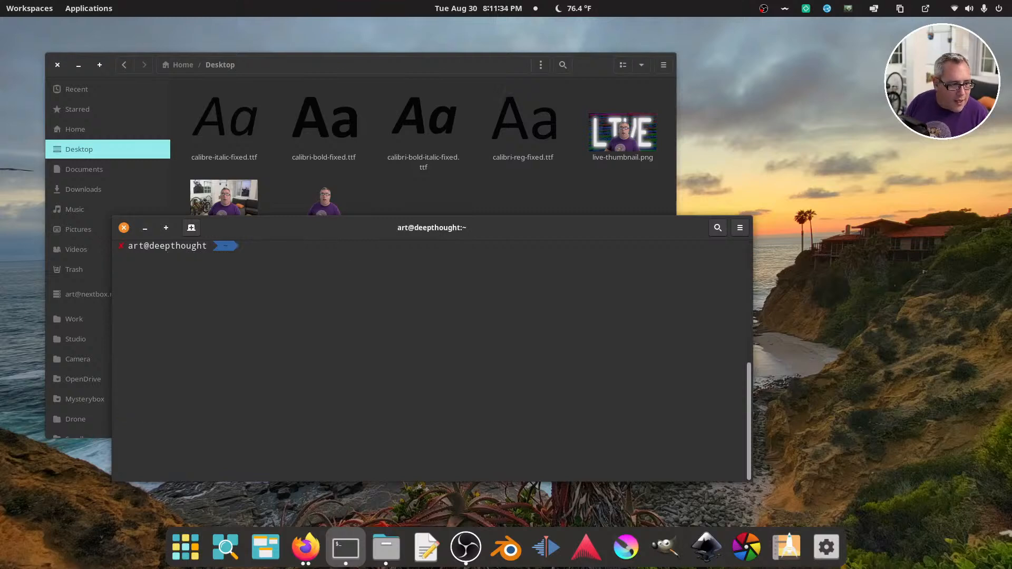
# List the home directory in the terminal, change to the Desktop directory, and list its files on a cleared screen
pyautogui.write('ls')
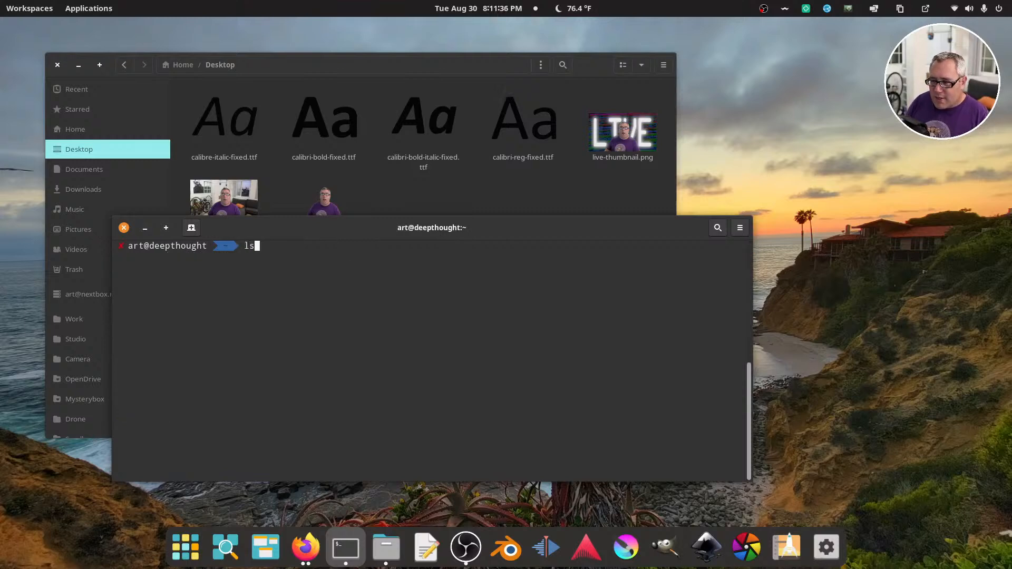
pyautogui.press('Return')
pyautogui.write('cd De')
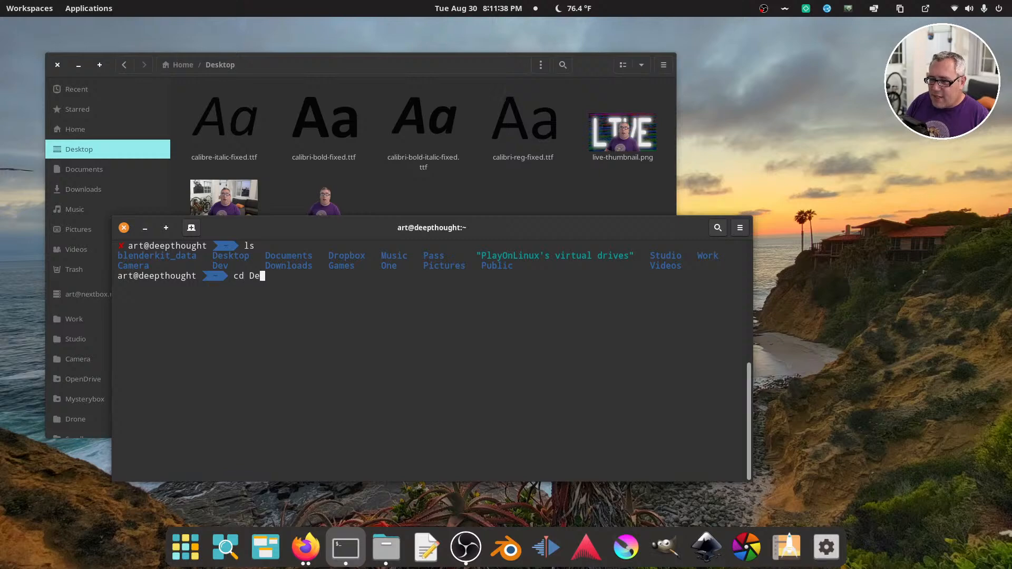
pyautogui.press('Tab')
pyautogui.press('Return')
pyautogui.hotkey('ctrl', 'l')
pyautogui.write('ls')
pyautogui.press('Return')
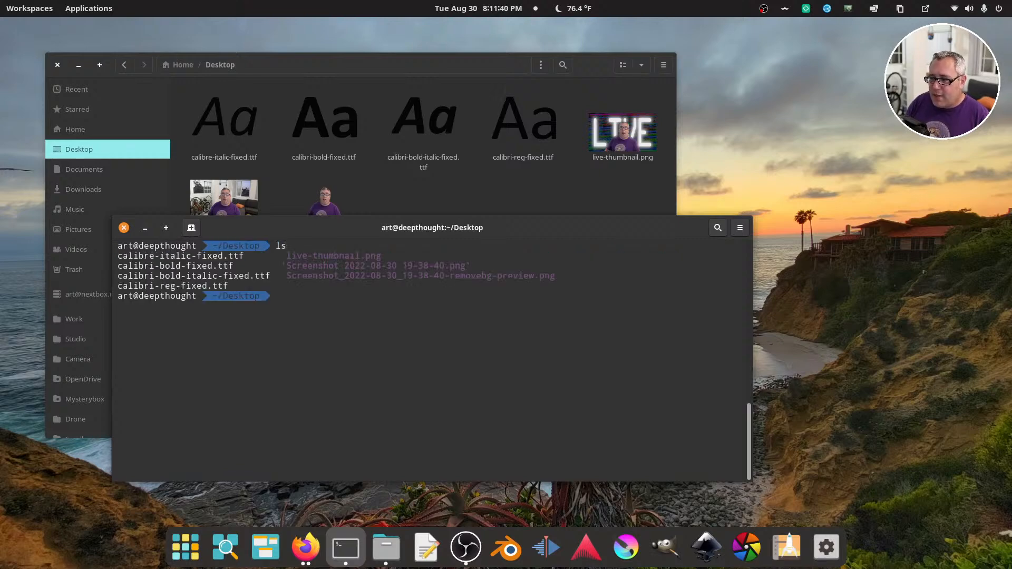
# Run "esrgan --help" from the Desktop directory to show the command's options
pyautogui.write('es')
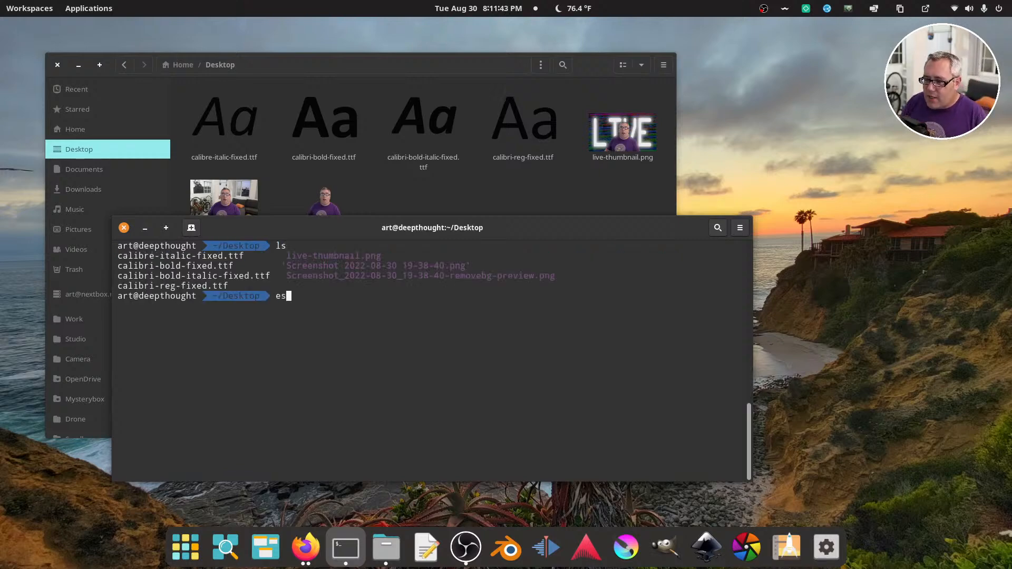
pyautogui.write('rgan --help')
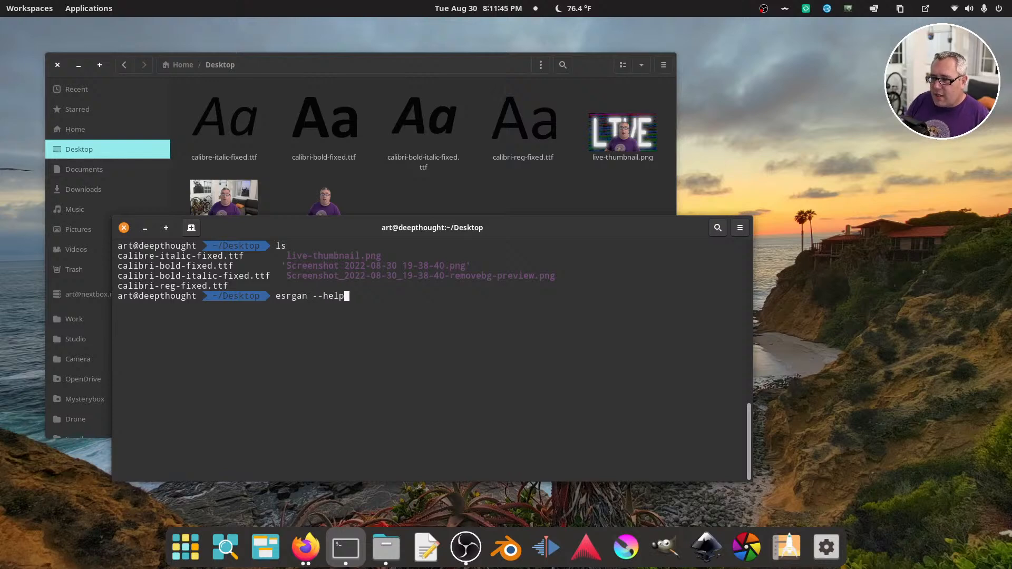
pyautogui.press('Return')
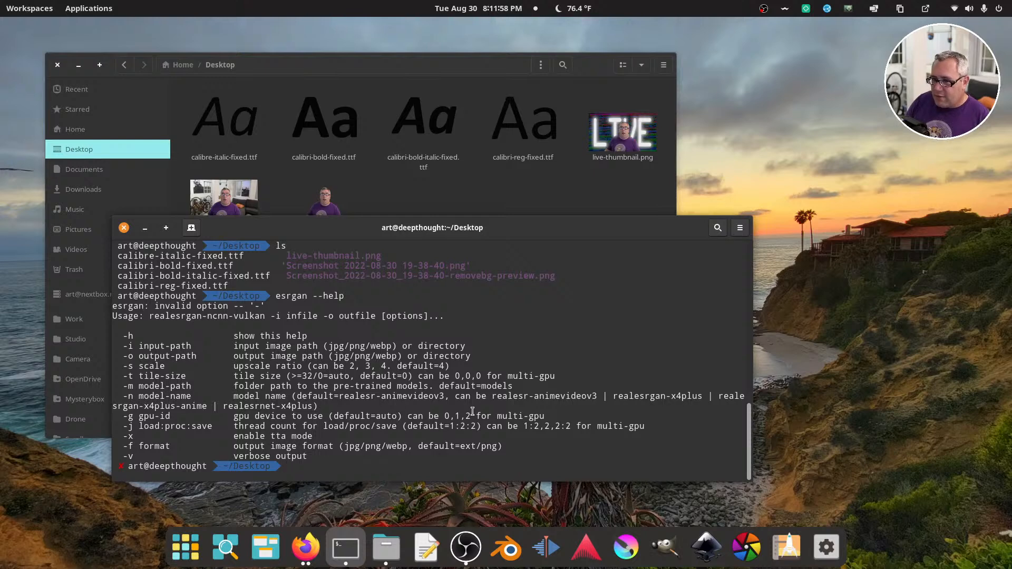
# Upscale the thumbnail by running "esrgan -i live-thumbnail.png -o test.png"
pyautogui.write('e')
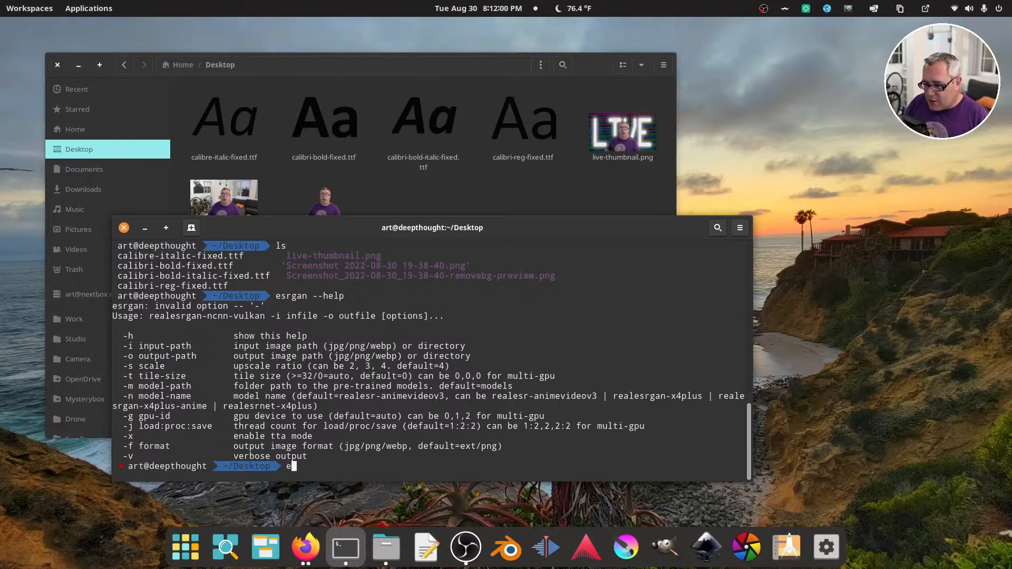
pyautogui.write('srgan -i ')
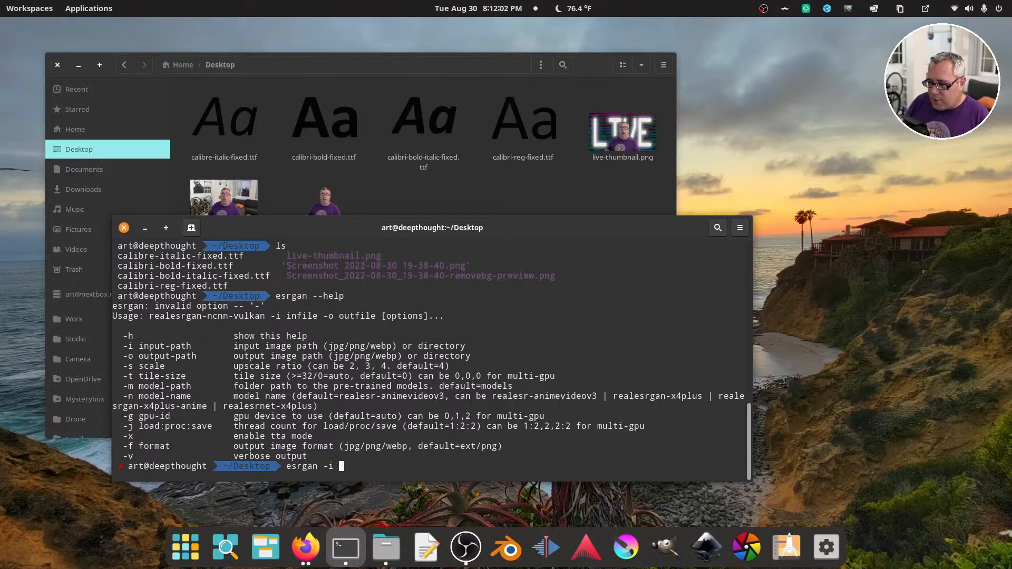
pyautogui.write('live-thumbnail.png ')
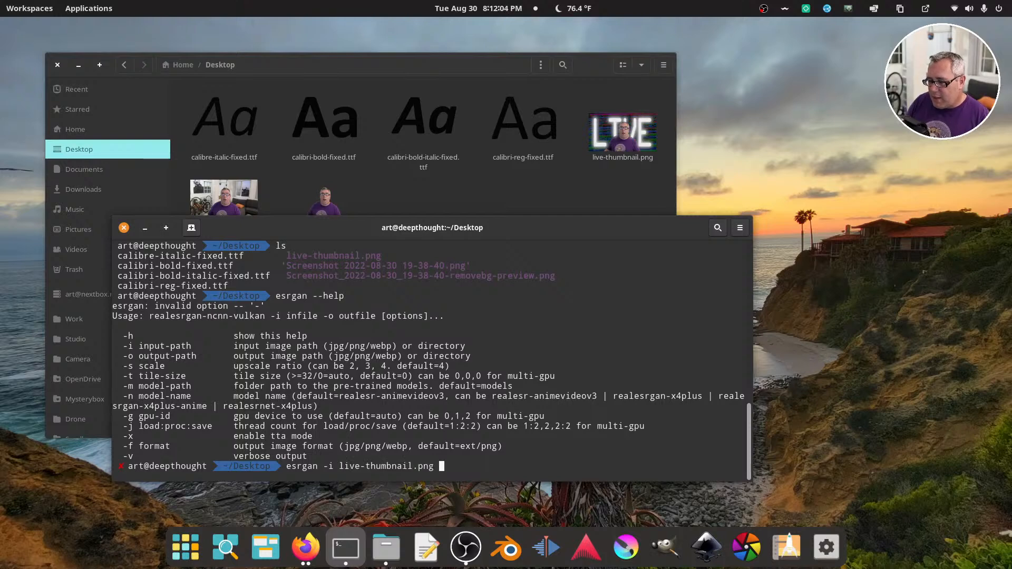
pyautogui.write('-o test.png')
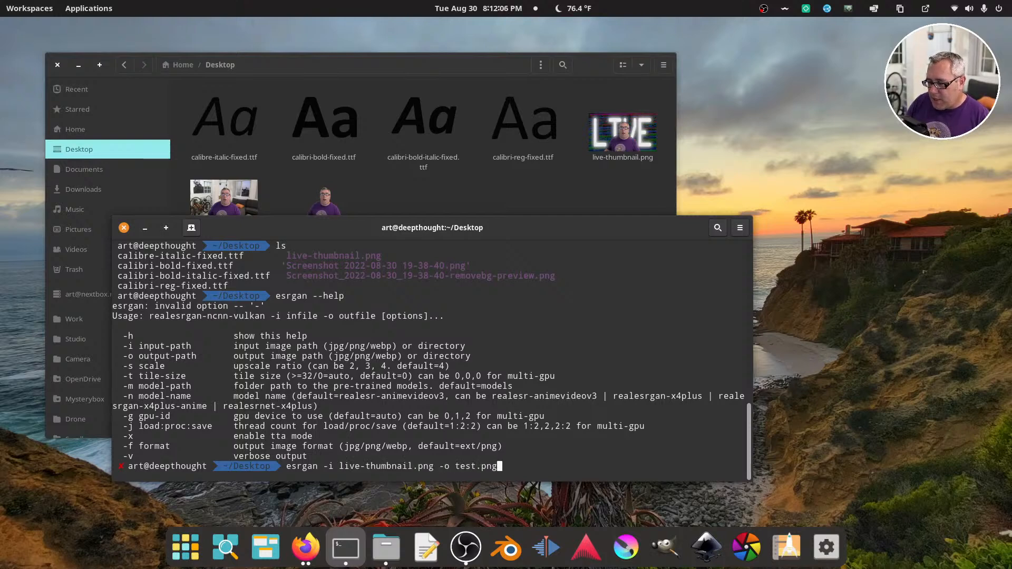
pyautogui.press('Return')
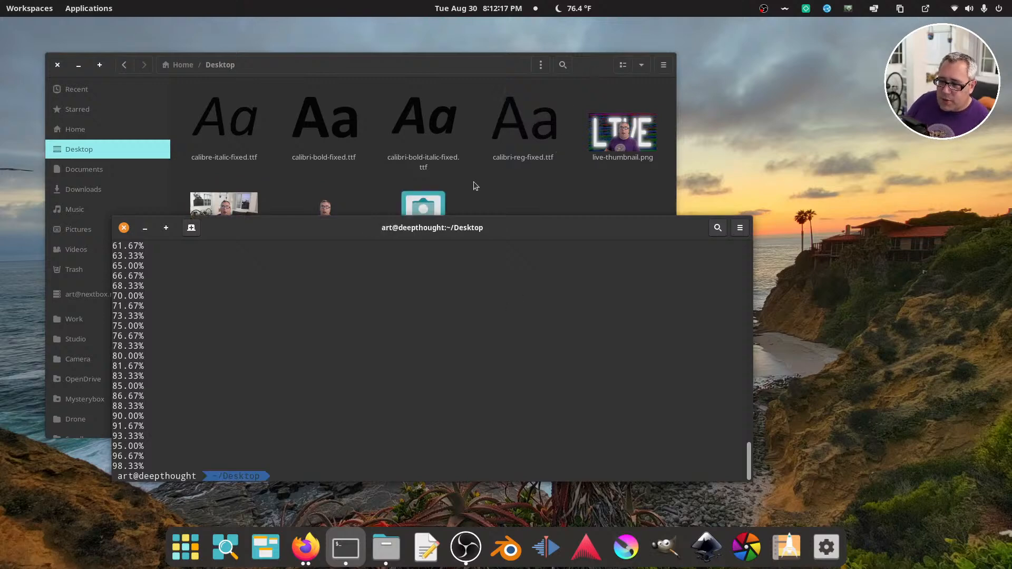
# Open test.png from the Desktop folder in the image viewer and set its zoom to 100%
pyautogui.click(504, 190)
pyautogui.doubleClick(423, 208)
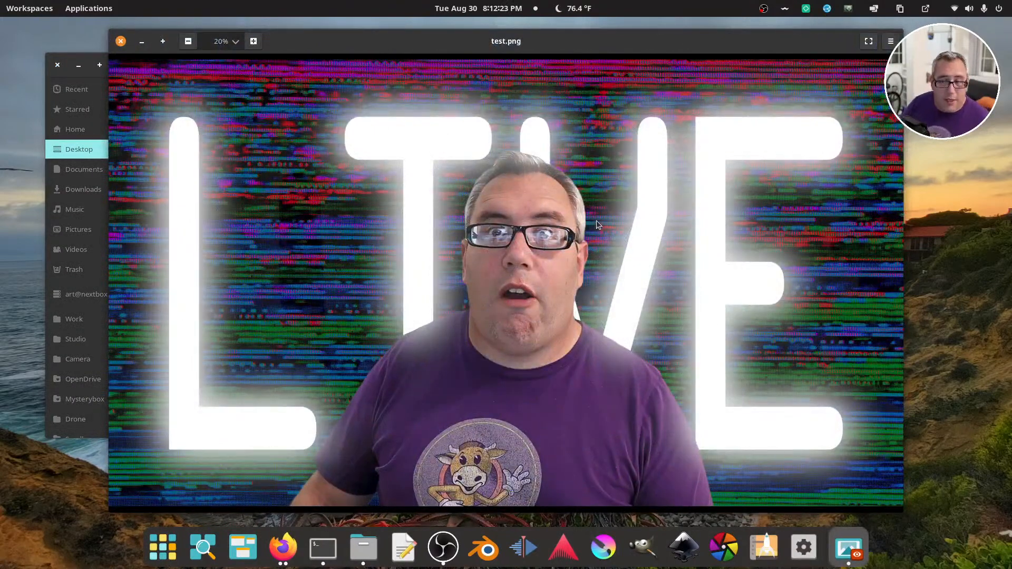
pyautogui.click(235, 41)
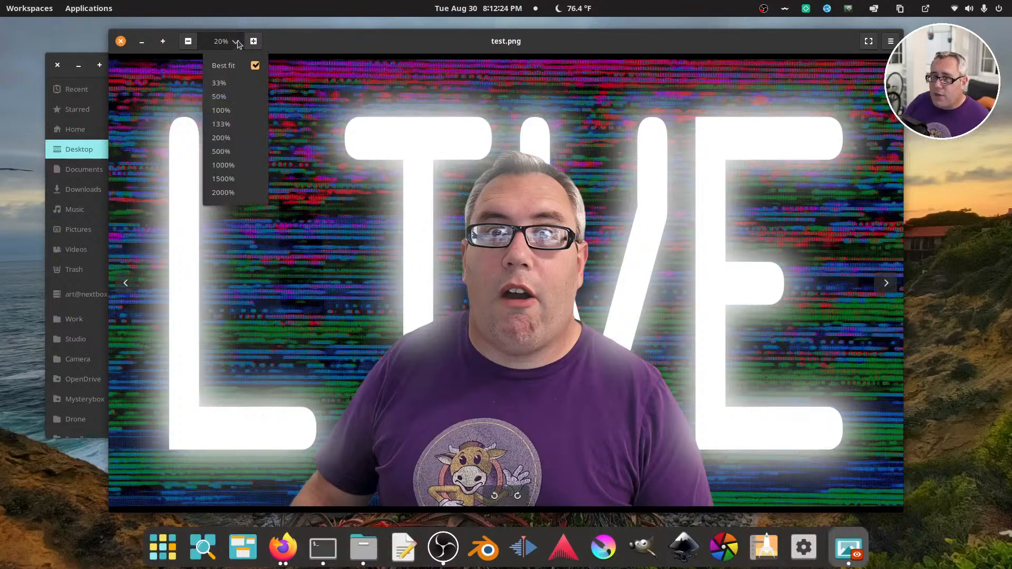
pyautogui.click(229, 111)
# Examine the upscaled detail in the face, glasses, shirt and background of test.png, and close the image viewer
pyautogui.moveTo(390, 246); pyautogui.dragTo(221, 190)
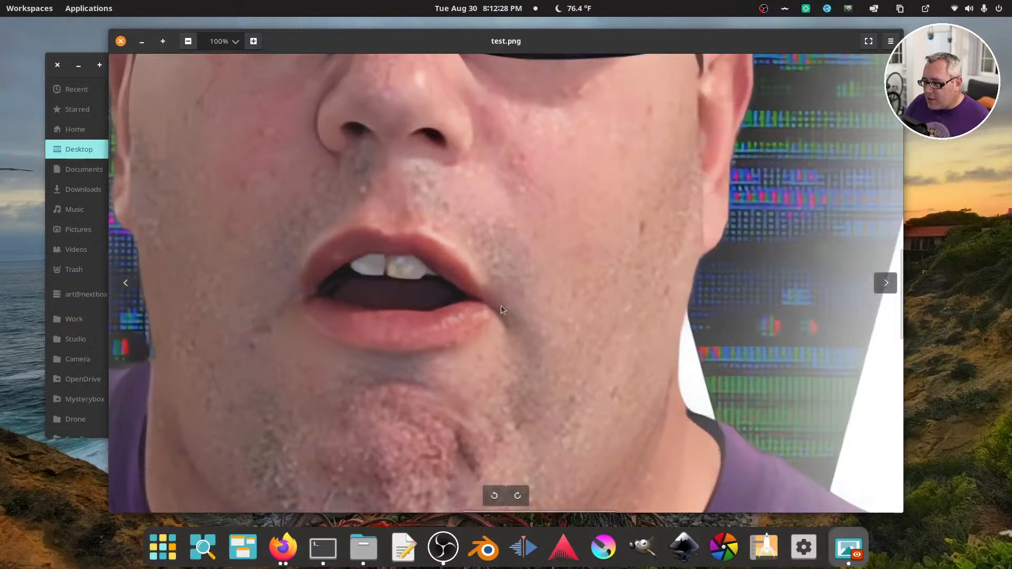
pyautogui.moveTo(581, 323); pyautogui.dragTo(513, 316)
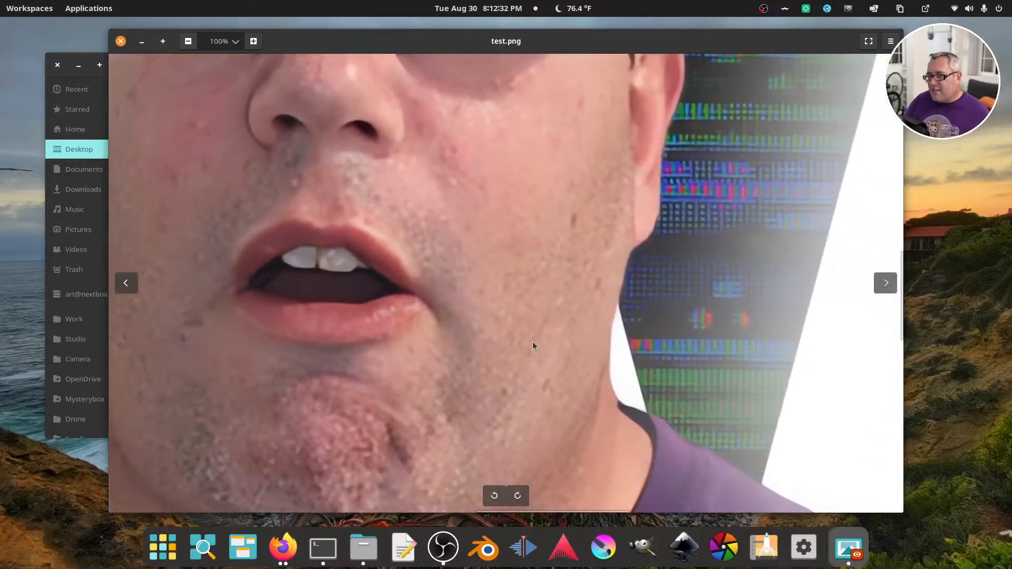
pyautogui.moveTo(532, 343)
pyautogui.mouseDown()
pyautogui.moveTo(515, 338)
pyautogui.moveTo(397, 169)
pyautogui.moveTo(460, 260)
pyautogui.moveTo(474, 378)
pyautogui.mouseUp()
pyautogui.moveTo(485, 219); pyautogui.dragTo(473, 346)
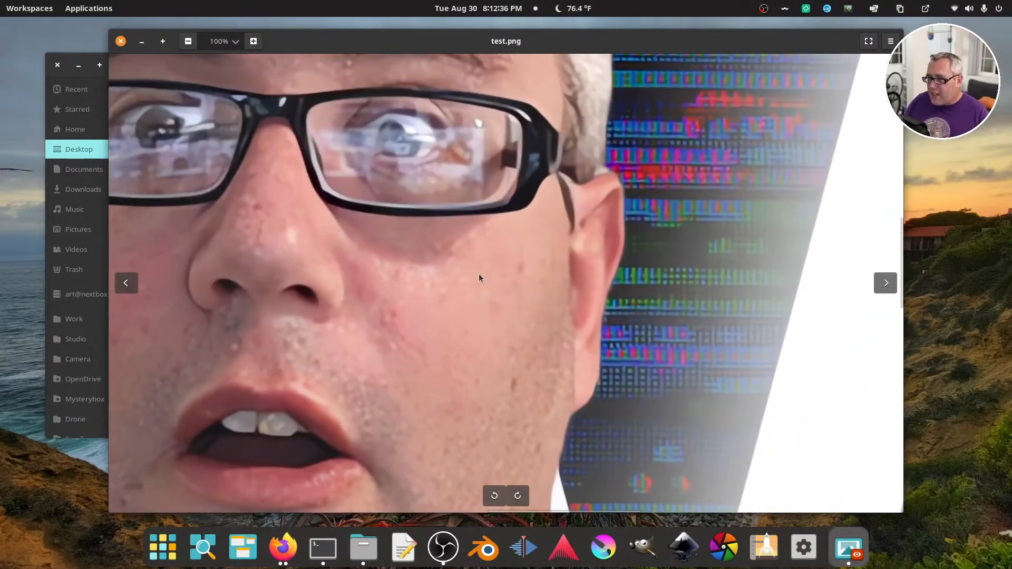
pyautogui.moveTo(479, 275)
pyautogui.mouseDown()
pyautogui.moveTo(488, 327)
pyautogui.moveTo(548, 393)
pyautogui.moveTo(675, 437)
pyautogui.mouseUp()
pyautogui.moveTo(433, 307)
pyautogui.mouseDown()
pyautogui.moveTo(486, 343)
pyautogui.moveTo(472, 396)
pyautogui.moveTo(416, 291)
pyautogui.mouseUp()
pyautogui.moveTo(469, 359); pyautogui.dragTo(382, 165)
pyautogui.moveTo(480, 314); pyautogui.dragTo(415, 164)
pyautogui.moveTo(513, 283)
pyautogui.mouseDown()
pyautogui.moveTo(466, 149)
pyautogui.moveTo(431, 135)
pyautogui.moveTo(411, 90)
pyautogui.mouseUp()
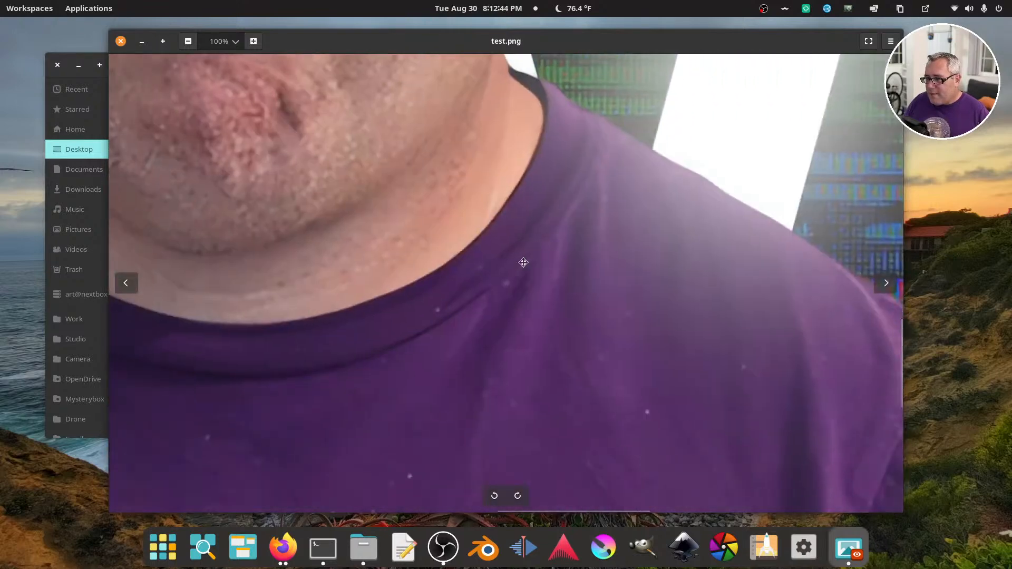
pyautogui.moveTo(521, 261); pyautogui.dragTo(299, 236)
pyautogui.moveTo(421, 310); pyautogui.dragTo(335, 154)
pyautogui.moveTo(369, 218); pyautogui.dragTo(486, 252)
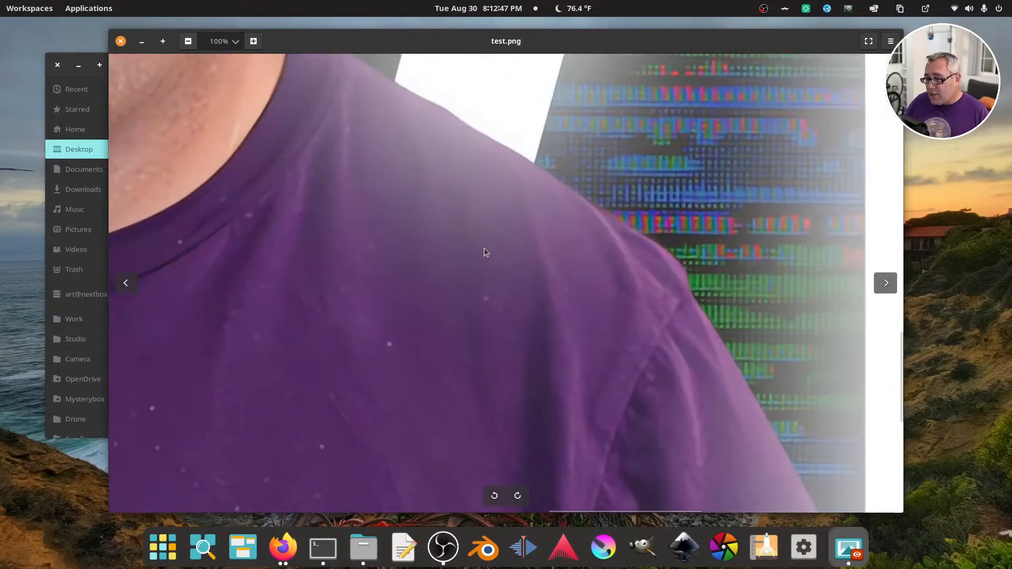
pyautogui.click(120, 41)
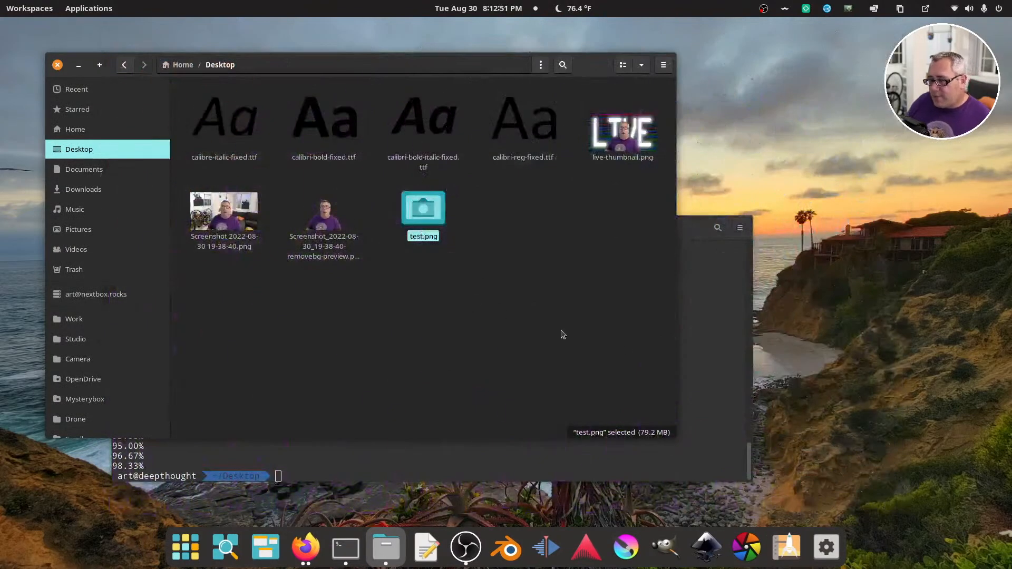
# Return to the terminal and run "esrgan --help" again to review the available model names
pyautogui.click(682, 338)
pyautogui.write('esrgan --help')
pyautogui.press('Return')
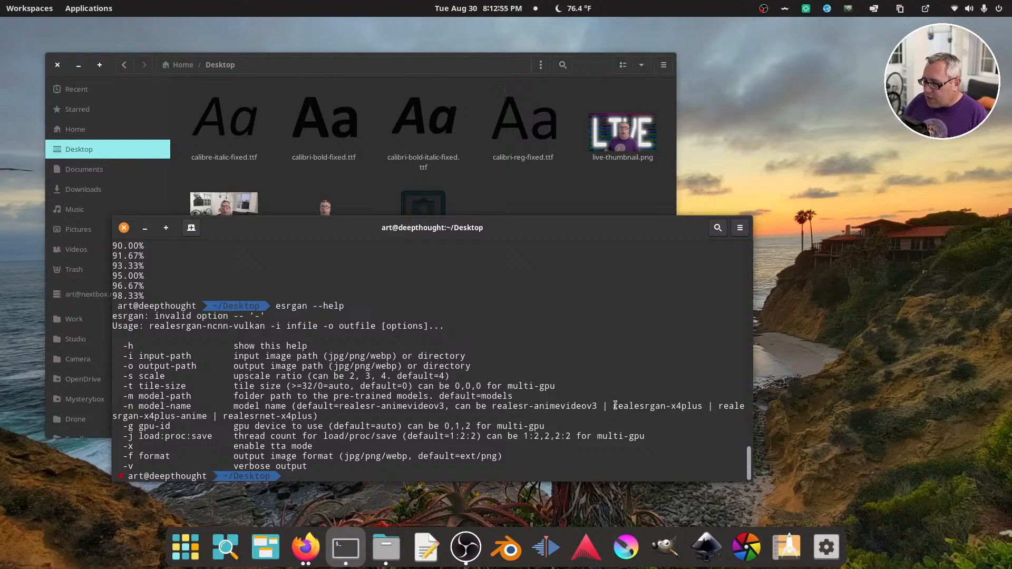
# Copy the model name "realesrgan-x4plus" from the help output in the terminal
pyautogui.moveTo(615, 406); pyautogui.dragTo(702, 406)
pyautogui.rightClick(700, 406)
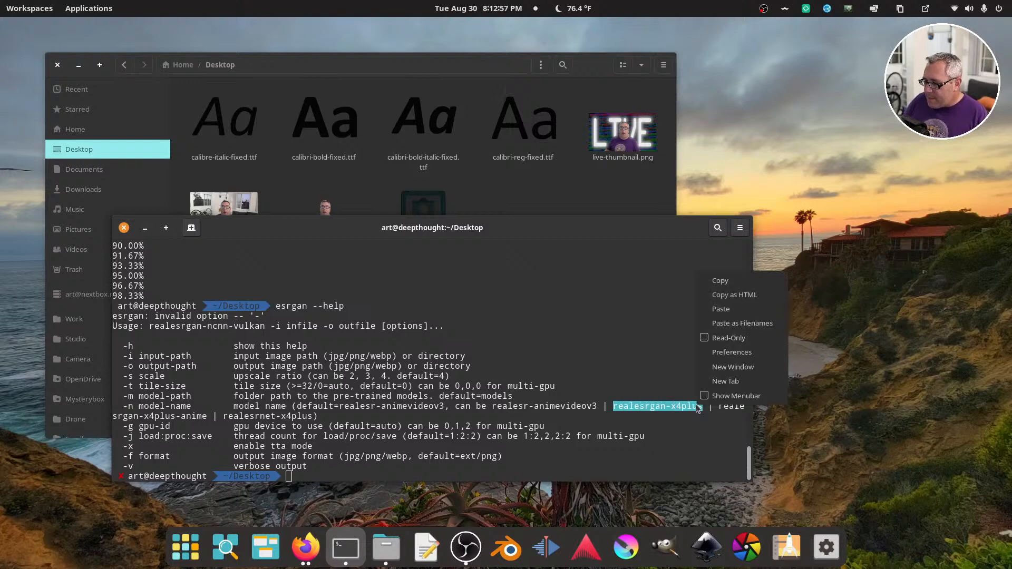
pyautogui.click(719, 281)
pyautogui.click(562, 340)
# Try to upscale the thumbnail by running "esrgan -i live-thumbnail.png test.png -n realesrgan-x4plus", pasting the copied model name
pyautogui.write('esr')
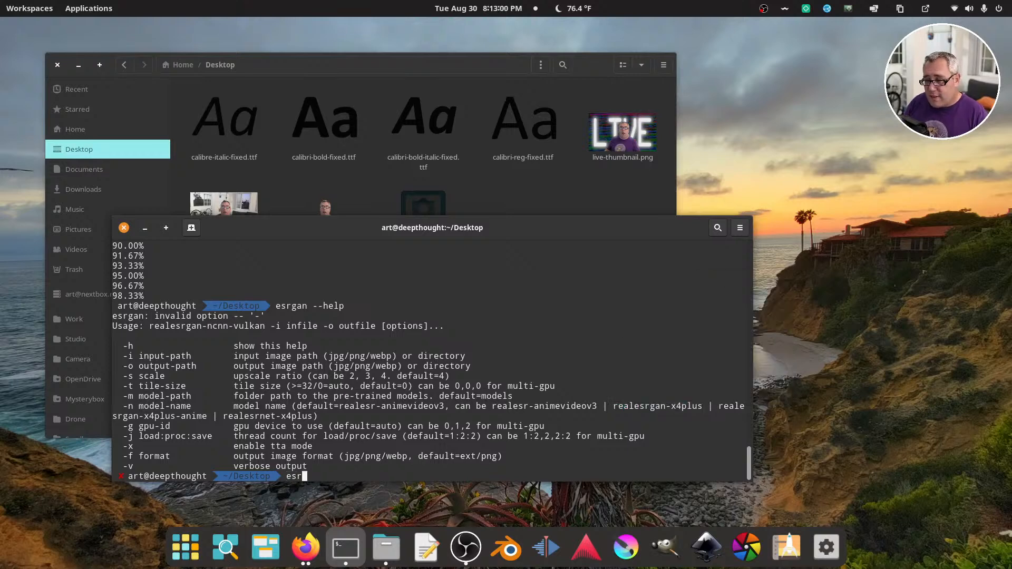
pyautogui.write('gan -i ')
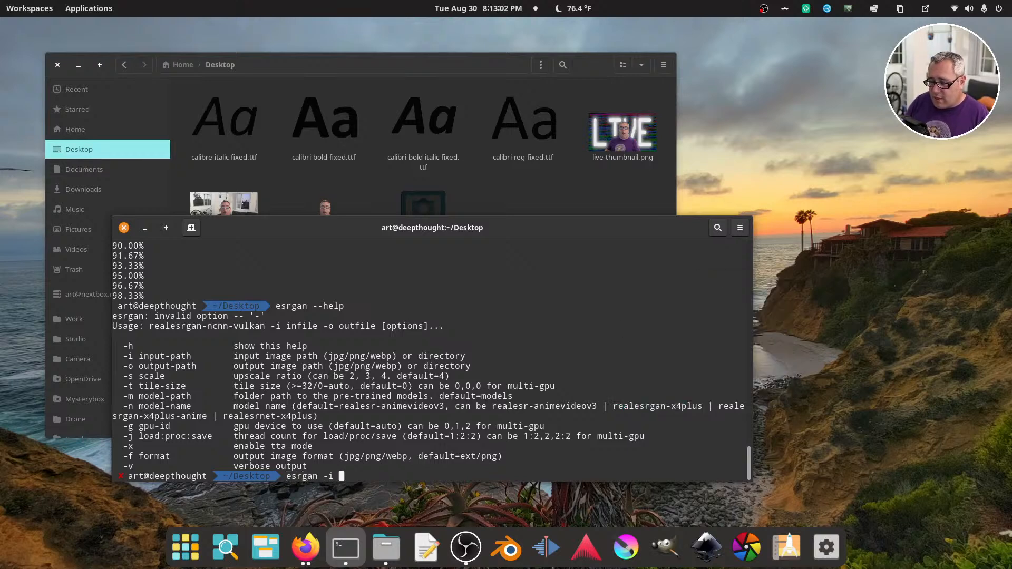
pyautogui.write('liv')
pyautogui.press('Tab')
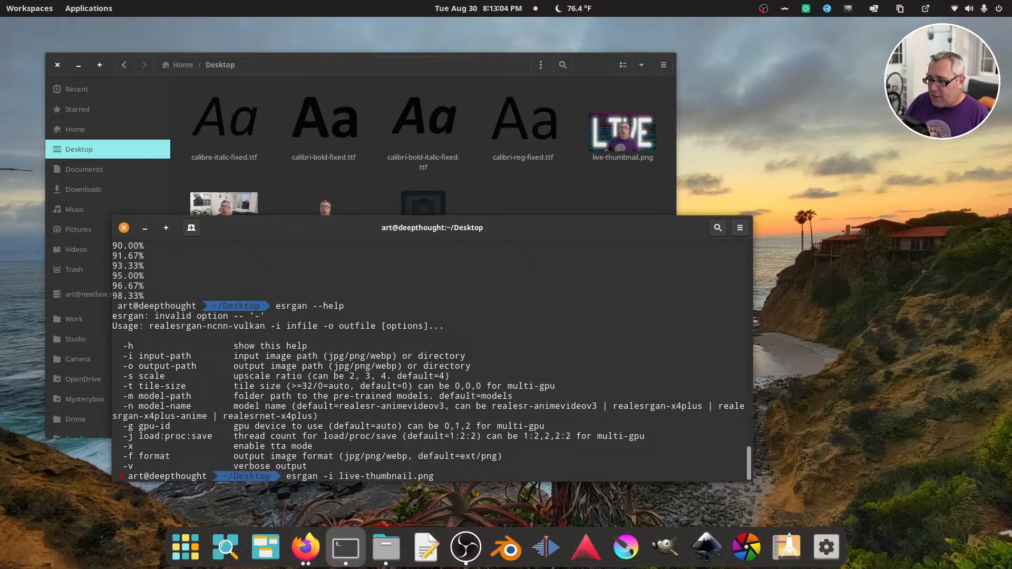
pyautogui.write('test.png -')
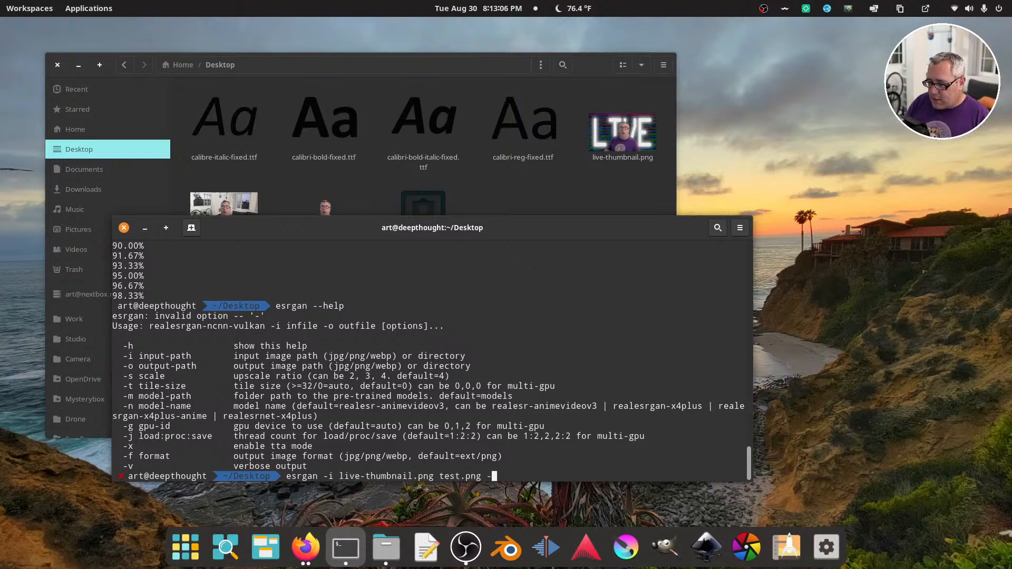
pyautogui.write('n')
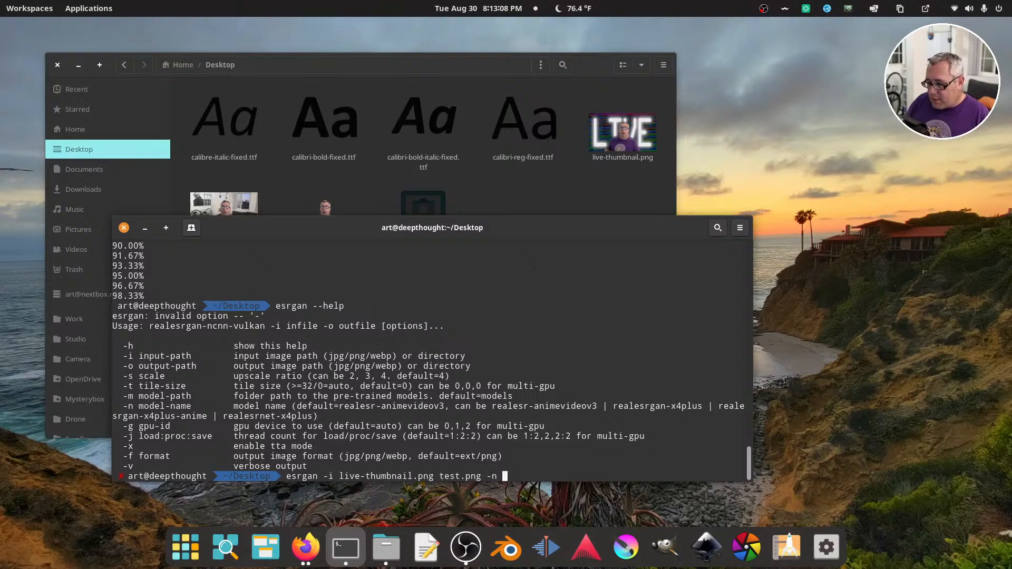
pyautogui.hotkey('ctrl', 'shift', 'v')
pyautogui.press('Return')
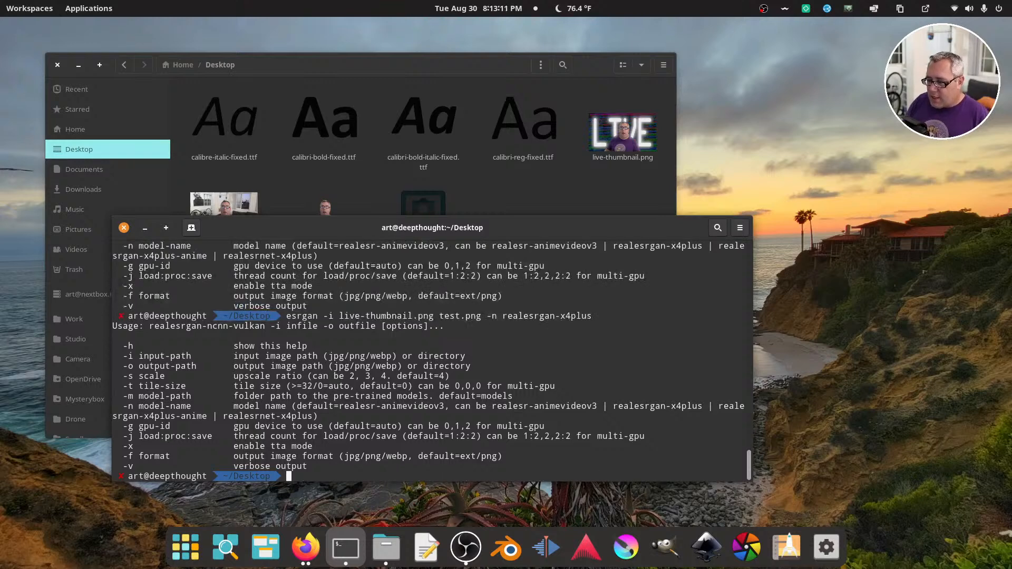
# Recall the last command, insert "-o" before test.png, and run "esrgan -i live-thumbnail.png -o test.png -n realesrgan-x4plus"
pyautogui.press('Up')
pyautogui.press('Left')
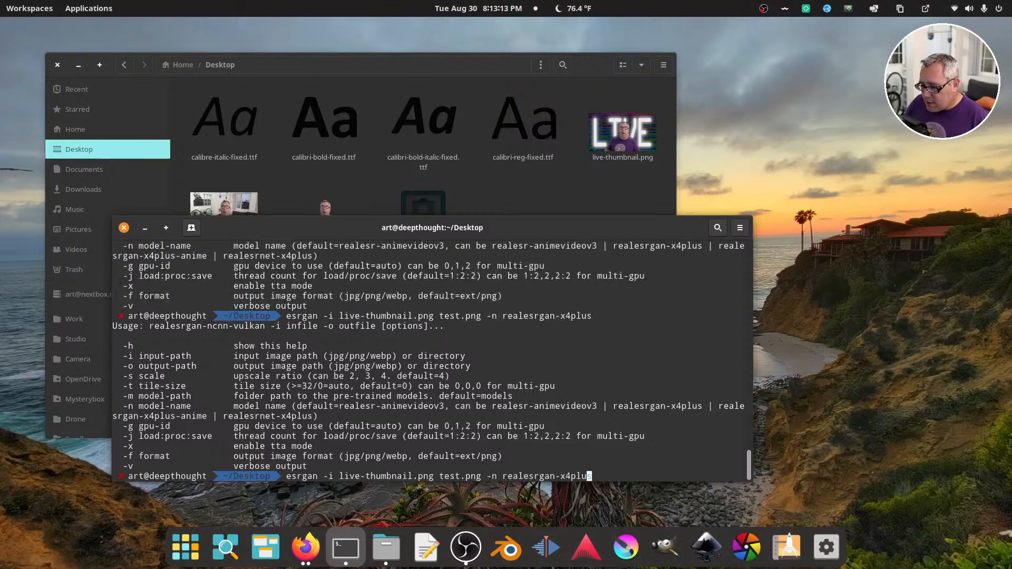
pyautogui.press('Left')
pyautogui.press('Left')
pyautogui.press('Left')
pyautogui.press('Left')
pyautogui.press('Left')
pyautogui.press('Left')
pyautogui.press('Left')
pyautogui.press('Left')
pyautogui.press('Left')
pyautogui.press('Left')
pyautogui.press('Left')
pyautogui.press('Left')
pyautogui.press('Left')
pyautogui.press('Left')
pyautogui.press('Left')
pyautogui.press('Left')
pyautogui.press('Left')
pyautogui.press('Left')
pyautogui.press('Left')
pyautogui.press('Left')
pyautogui.write('-o')
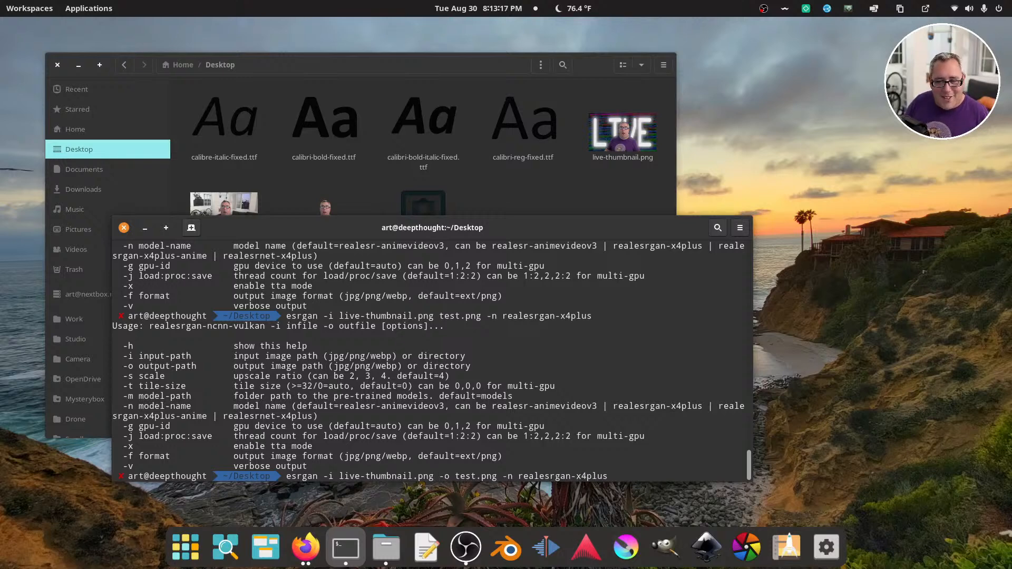
pyautogui.press('Return')
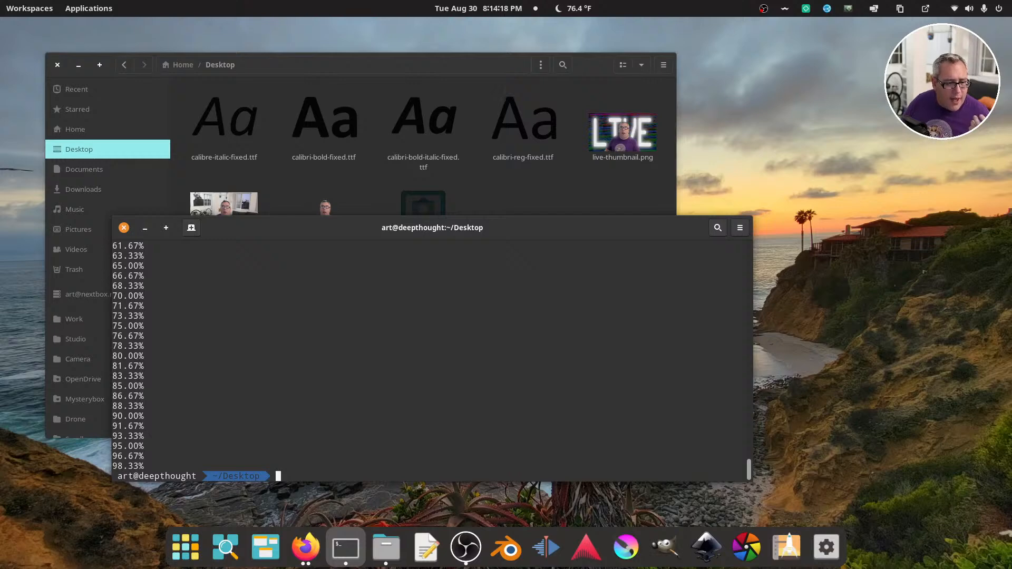
# Switch to the file manager, open test.png from the Desktop folder in the image viewer, and set its zoom to 100%
pyautogui.hotkey('alt', 'Tab')
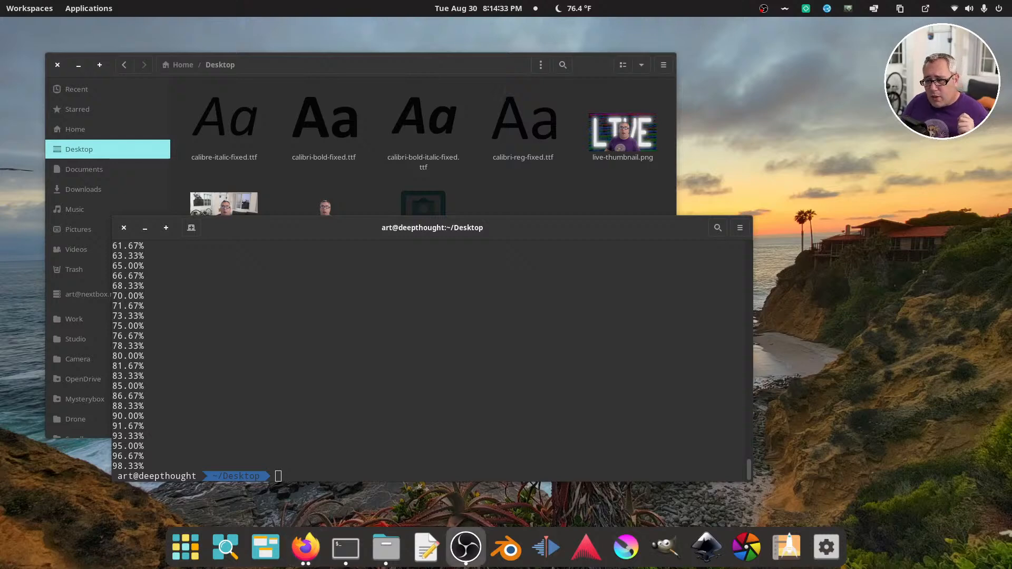
pyautogui.click(522, 203)
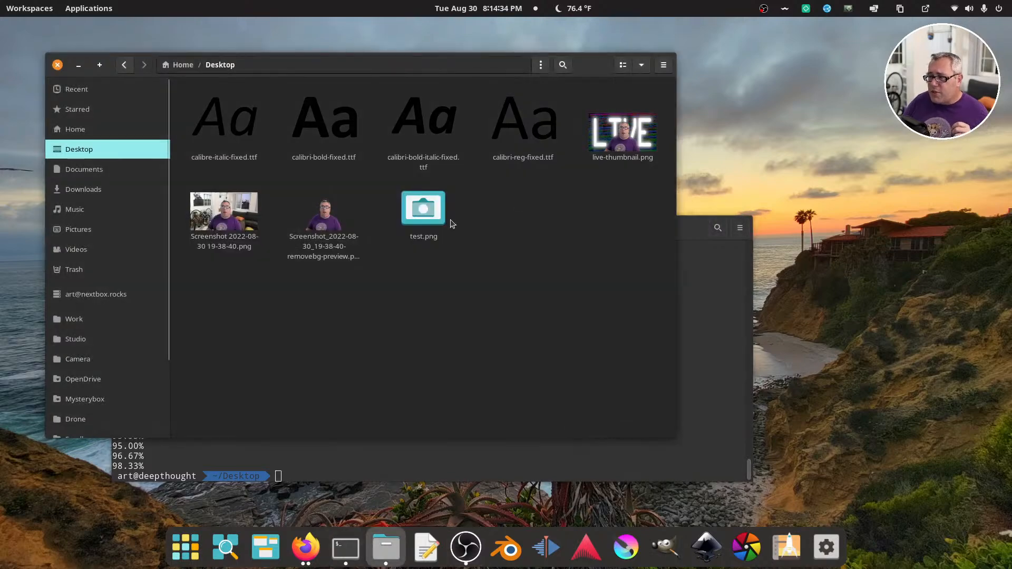
pyautogui.doubleClick(423, 211)
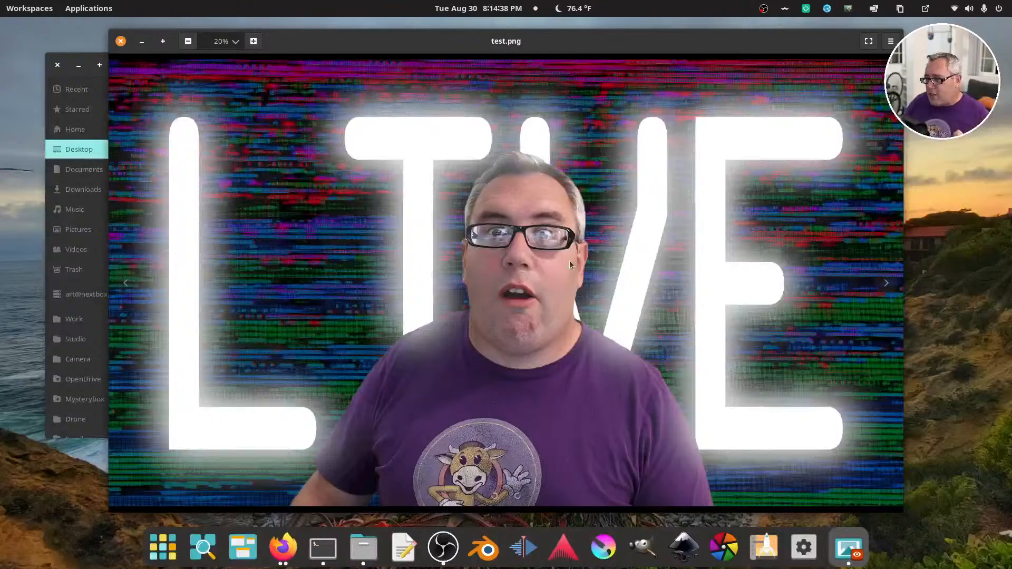
pyautogui.scroll(3, 570, 269)
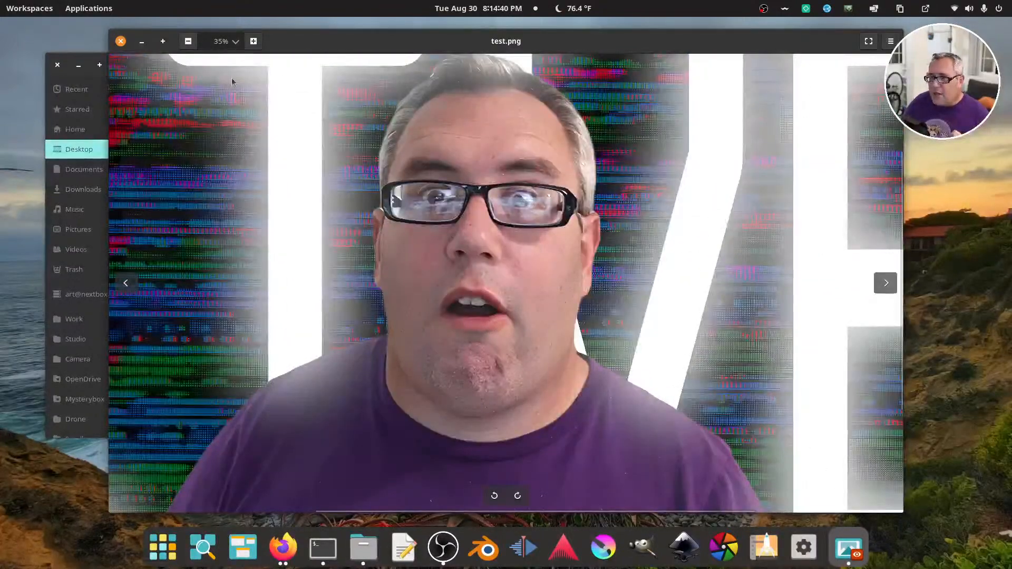
pyautogui.click(236, 41)
pyautogui.click(227, 105)
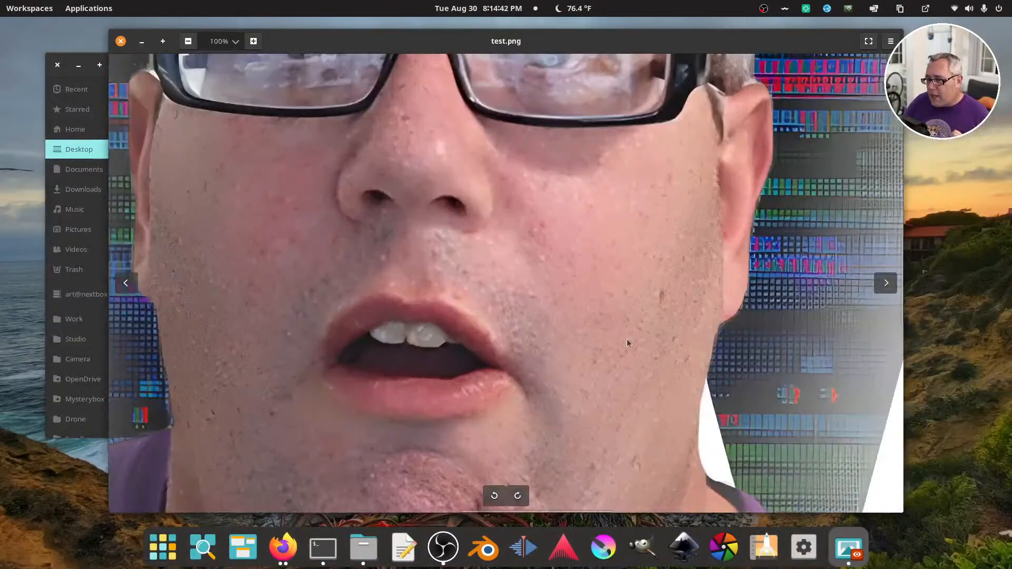
# Examine the upscaled detail in the mouth, chin, neck, shirt folds and glitch background of test.png at 100% zoom
pyautogui.moveTo(627, 343); pyautogui.dragTo(632, 206)
pyautogui.moveTo(620, 390); pyautogui.dragTo(622, 320)
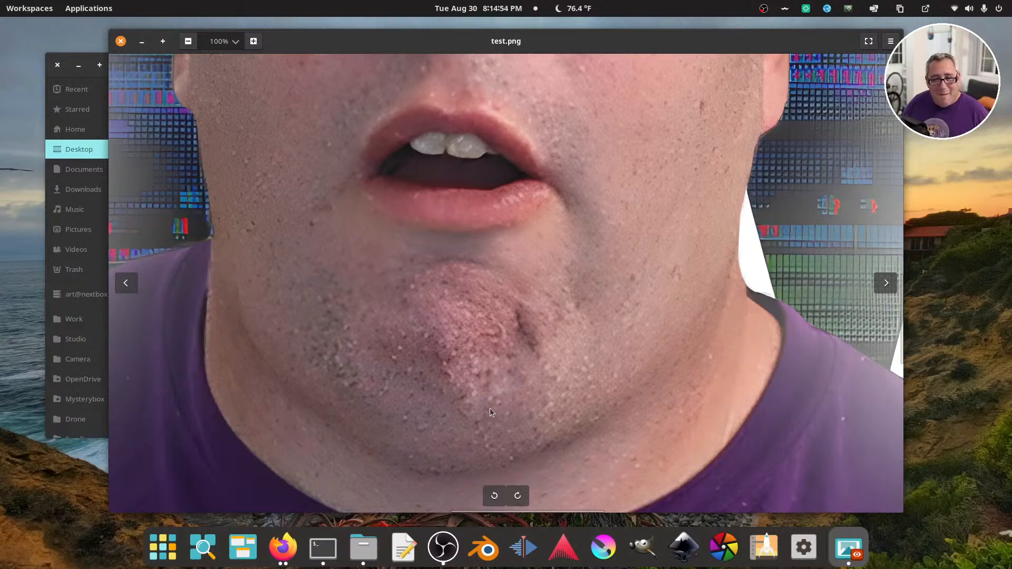
pyautogui.moveTo(596, 399); pyautogui.dragTo(442, 355)
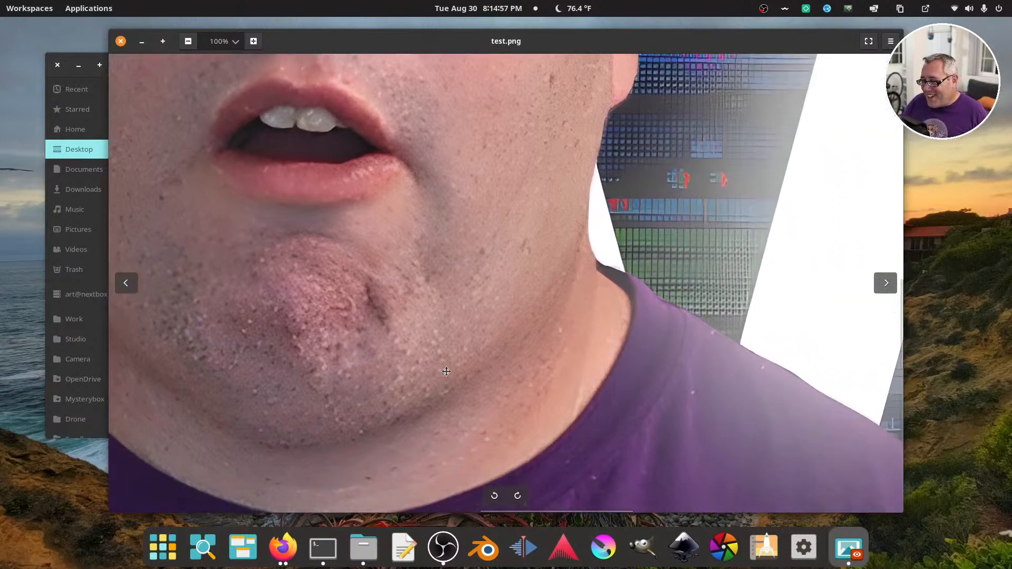
pyautogui.moveTo(609, 395); pyautogui.dragTo(423, 309)
pyautogui.moveTo(569, 365); pyautogui.dragTo(466, 322)
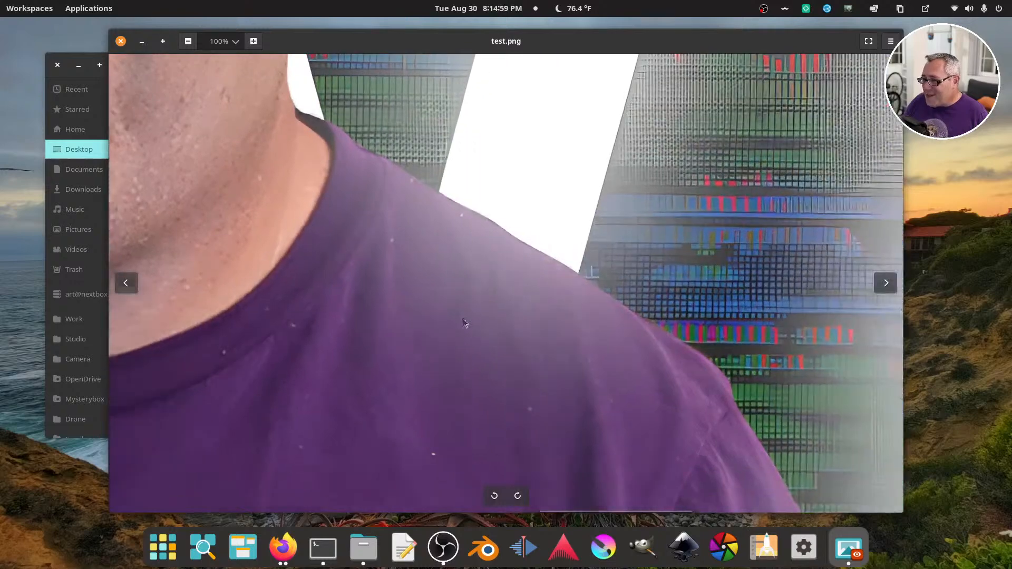
pyautogui.moveTo(569, 393); pyautogui.dragTo(388, 294)
pyautogui.moveTo(452, 366); pyautogui.dragTo(373, 160)
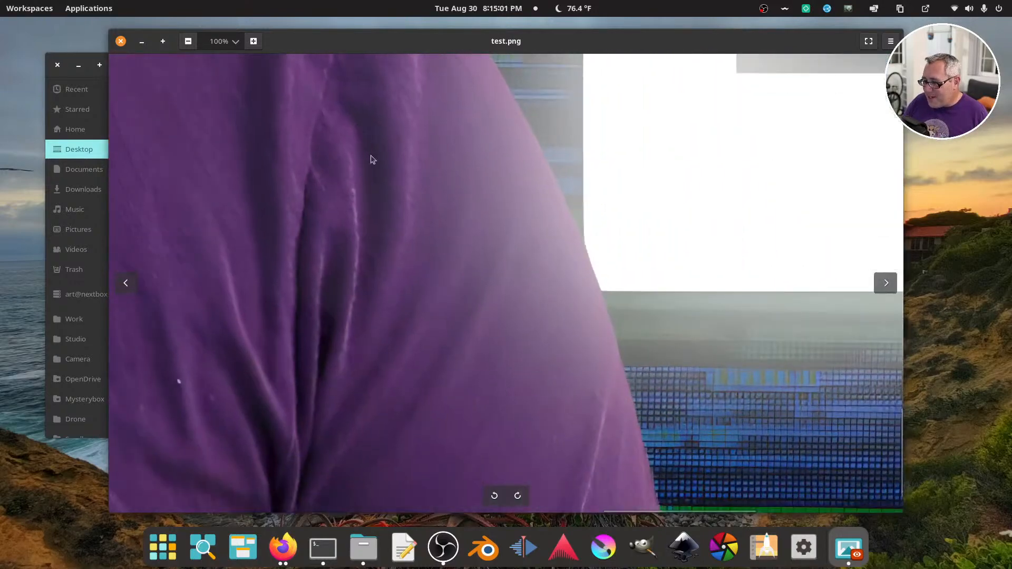
pyautogui.moveTo(479, 353); pyautogui.dragTo(626, 395)
pyautogui.moveTo(397, 268); pyautogui.dragTo(604, 433)
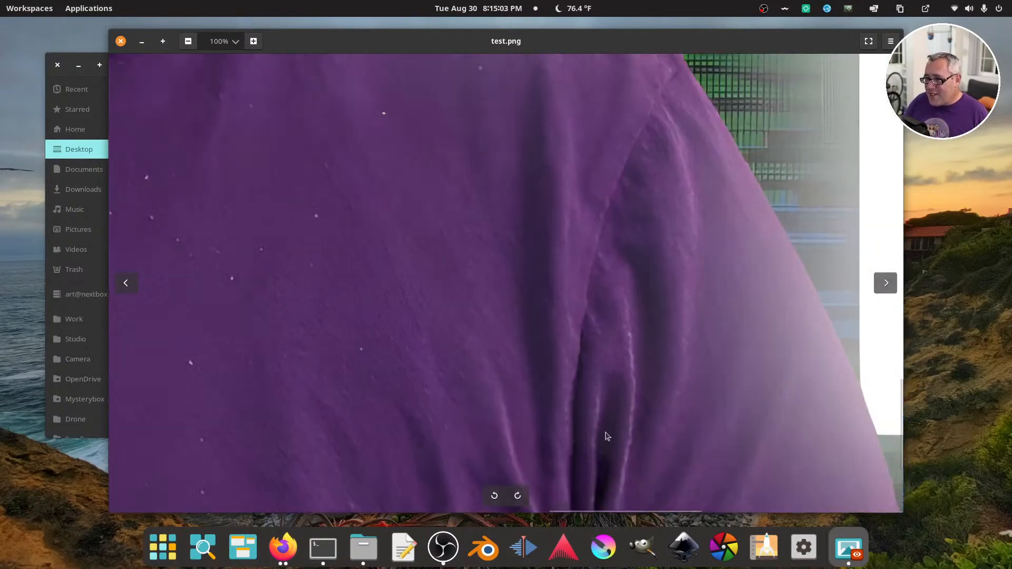
pyautogui.moveTo(217, 208); pyautogui.dragTo(429, 303)
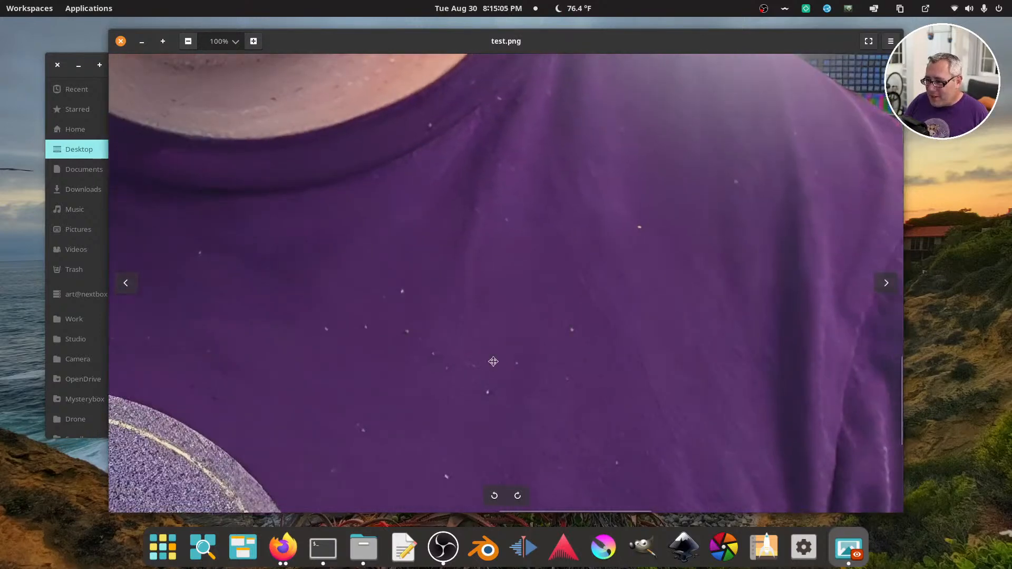
pyautogui.moveTo(492, 357); pyautogui.dragTo(508, 347)
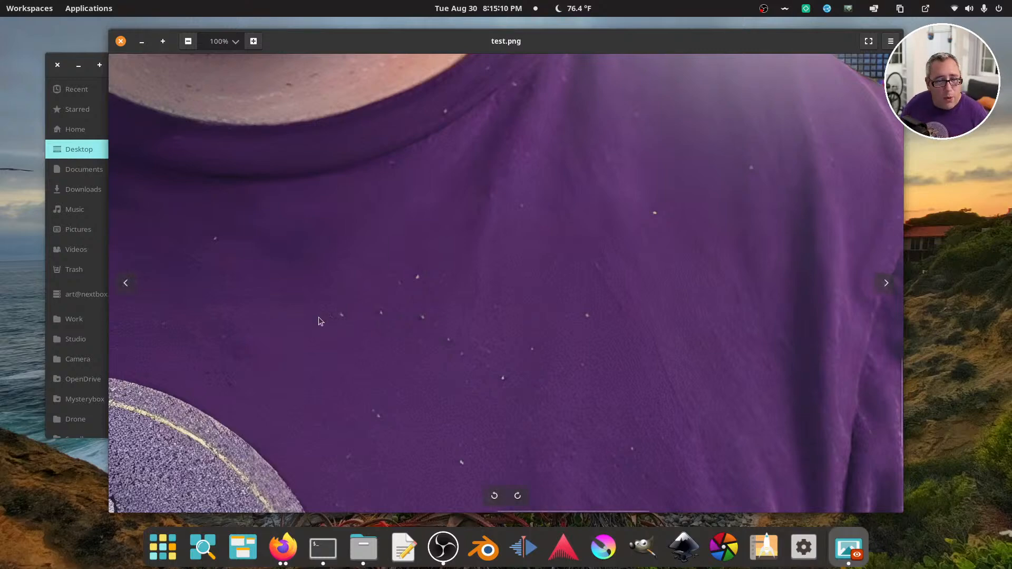
pyautogui.moveTo(311, 307); pyautogui.dragTo(574, 433)
pyautogui.moveTo(448, 331); pyautogui.dragTo(449, 331)
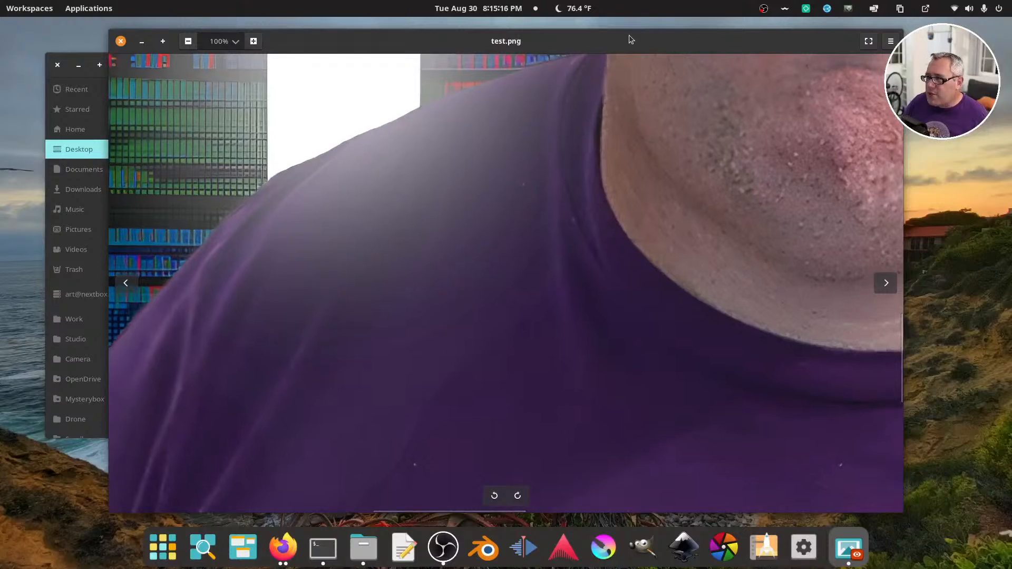
# Open the original live-thumbnail.png, enlarge the shoulder area to about 393% to compare it with test.png, and close it
pyautogui.moveTo(628, 35); pyautogui.dragTo(553, 197)
pyautogui.click(624, 124)
pyautogui.doubleClick(624, 125)
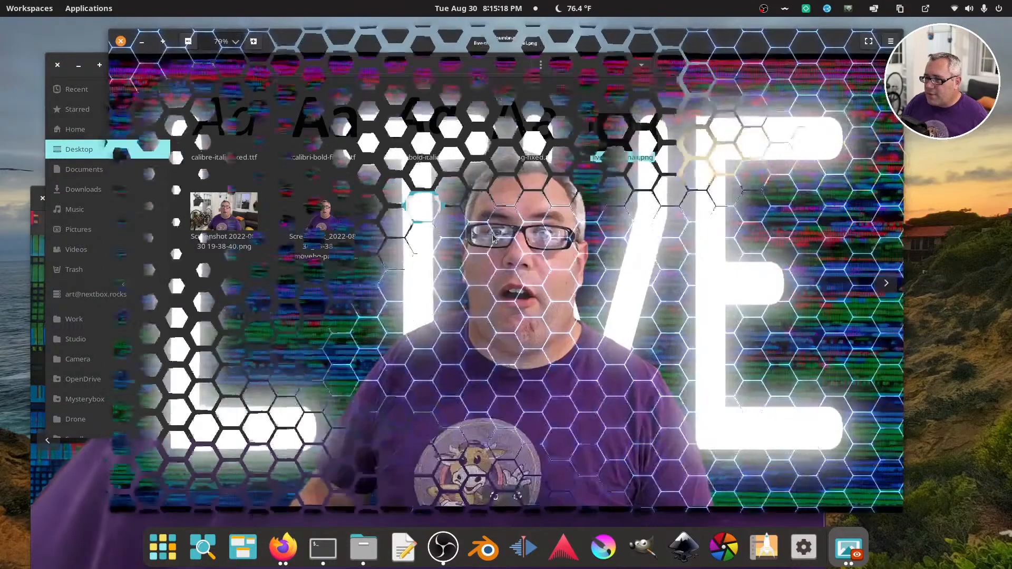
pyautogui.scroll(10, 340, 375)
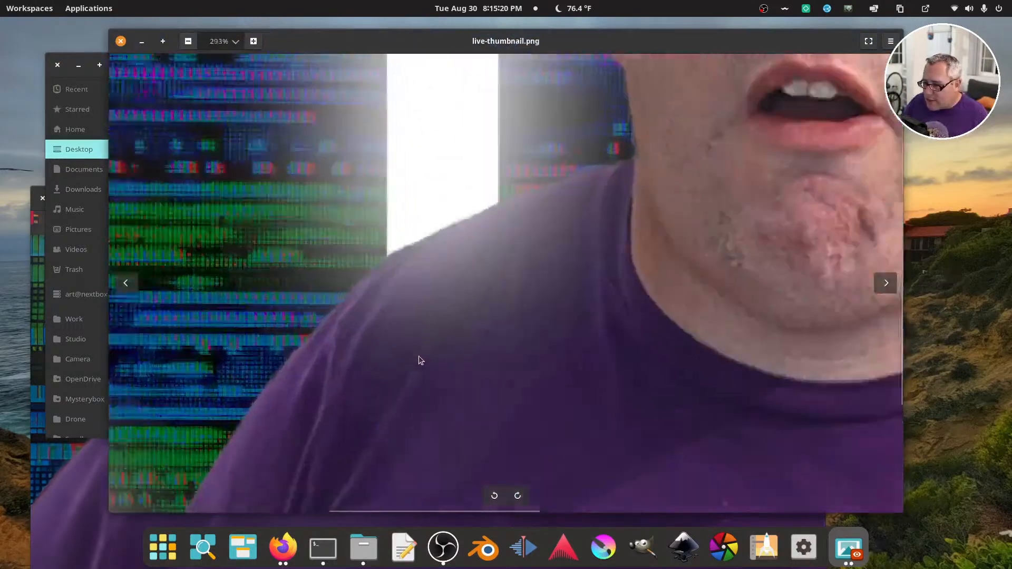
pyautogui.click(120, 41)
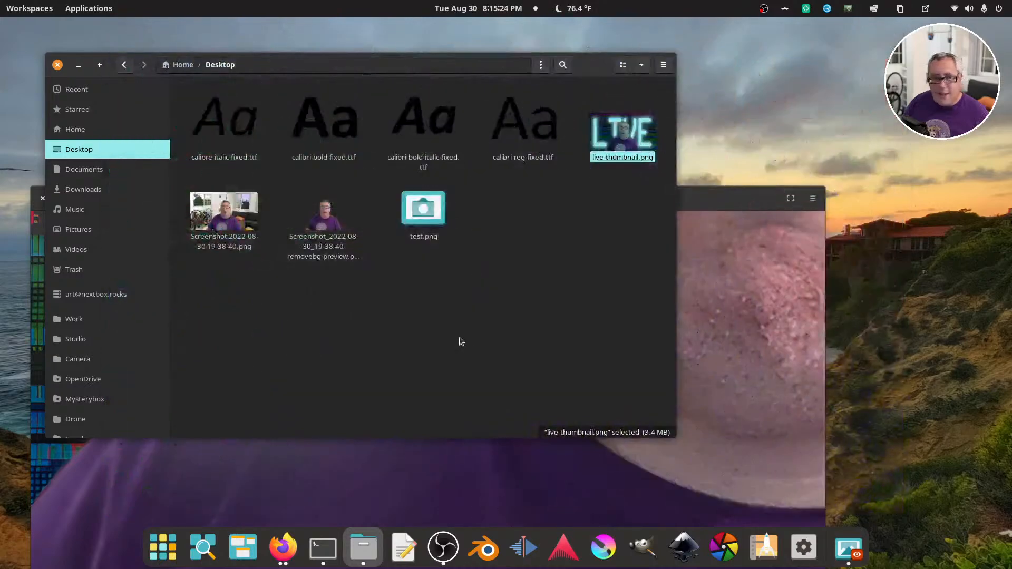
# Return to test.png, inspect the shoulder and neck at 100% zoom, and zoom out to show the whole image
pyautogui.click(746, 262)
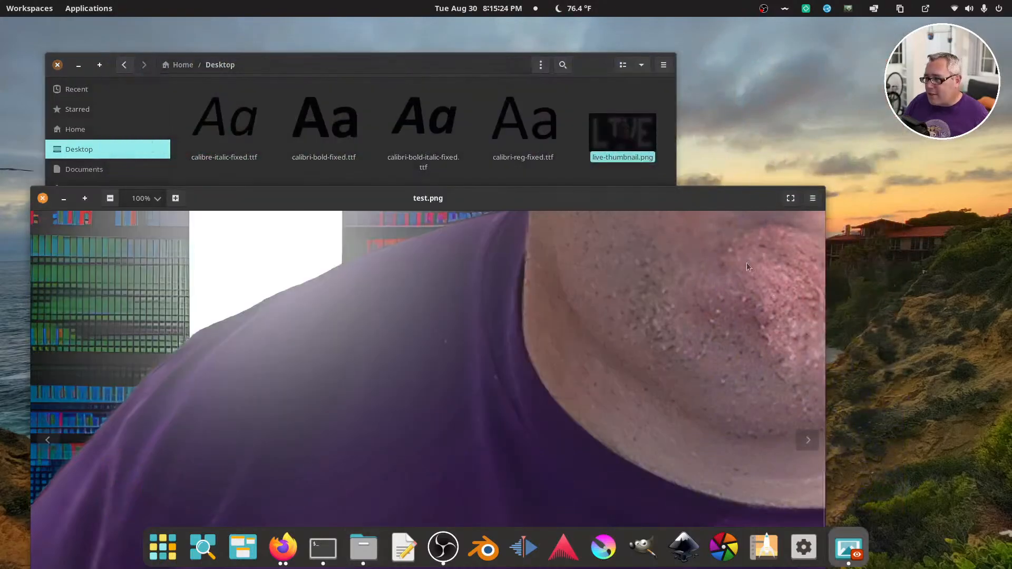
pyautogui.scroll(5, 271, 169)
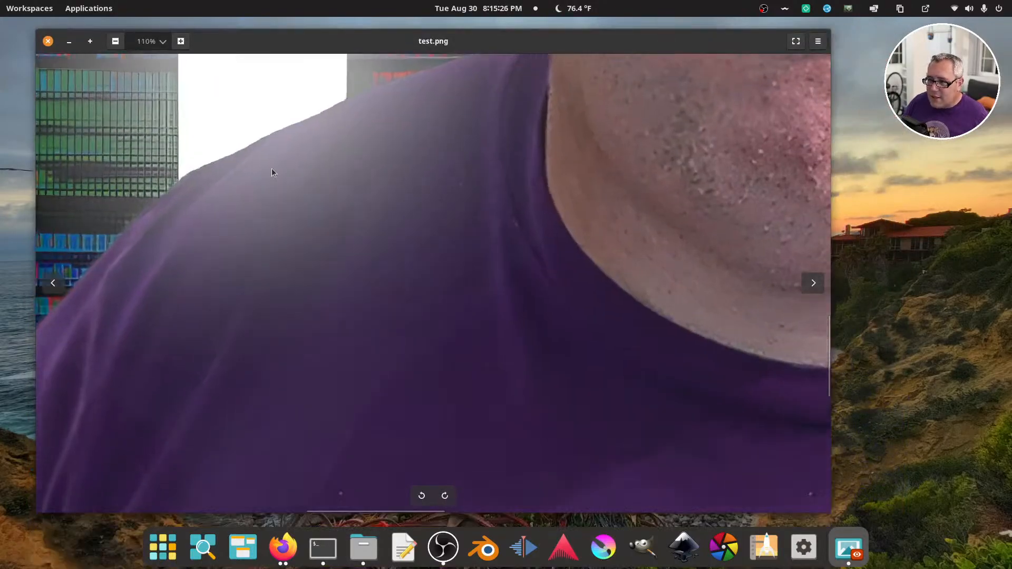
pyautogui.click(163, 42)
pyautogui.click(152, 110)
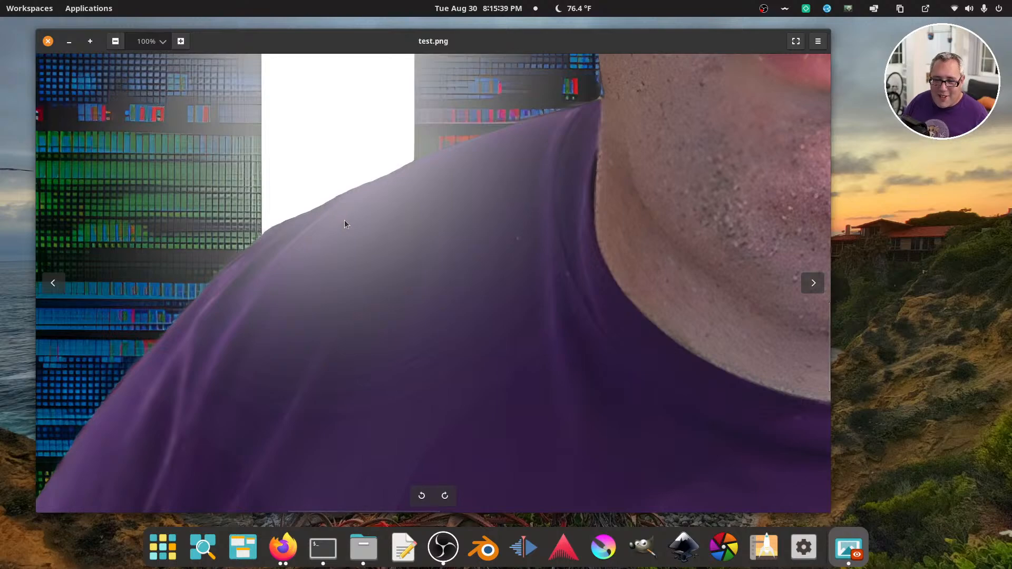
pyautogui.scroll(-1, 345, 226)
pyautogui.scroll(-5, 346, 231)
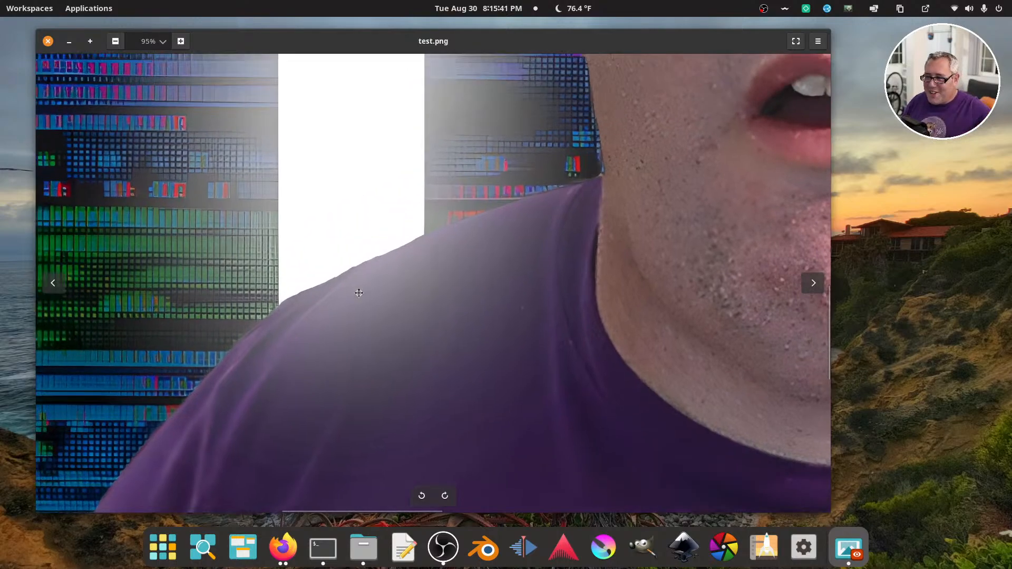
pyautogui.scroll(-4, 362, 289)
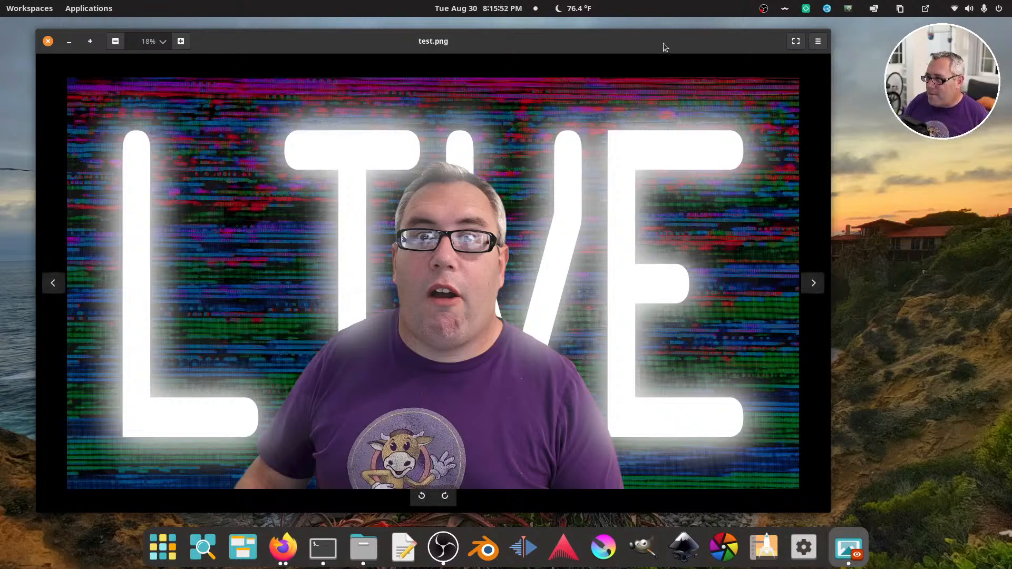
# Reopen live-thumbnail.png and arrange the test.png window over it to compare both full images
pyautogui.moveTo(663, 44); pyautogui.dragTo(434, 129)
pyautogui.click(645, 212)
pyautogui.doubleClick(648, 162)
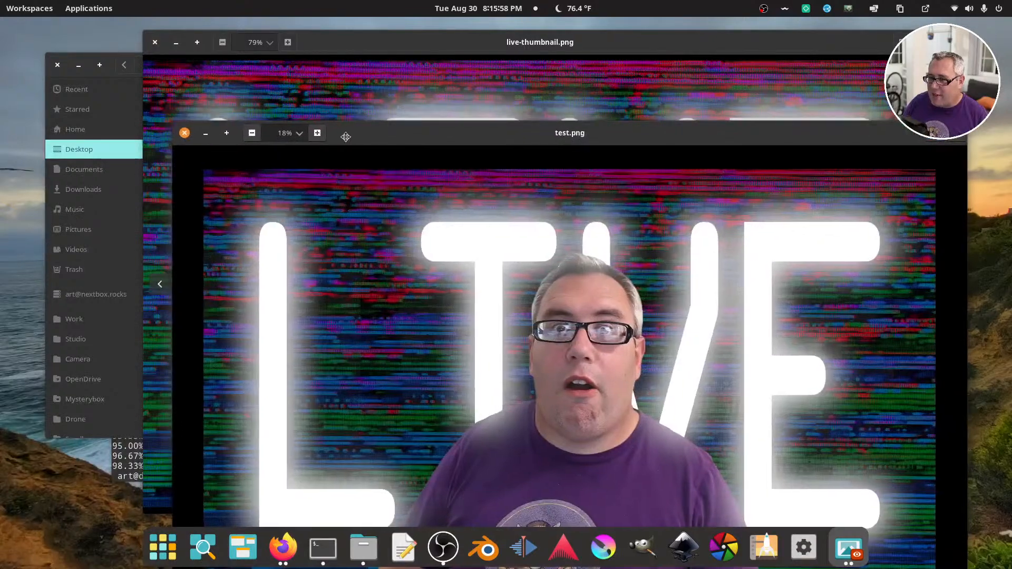
pyautogui.moveTo(346, 137); pyautogui.dragTo(300, 133)
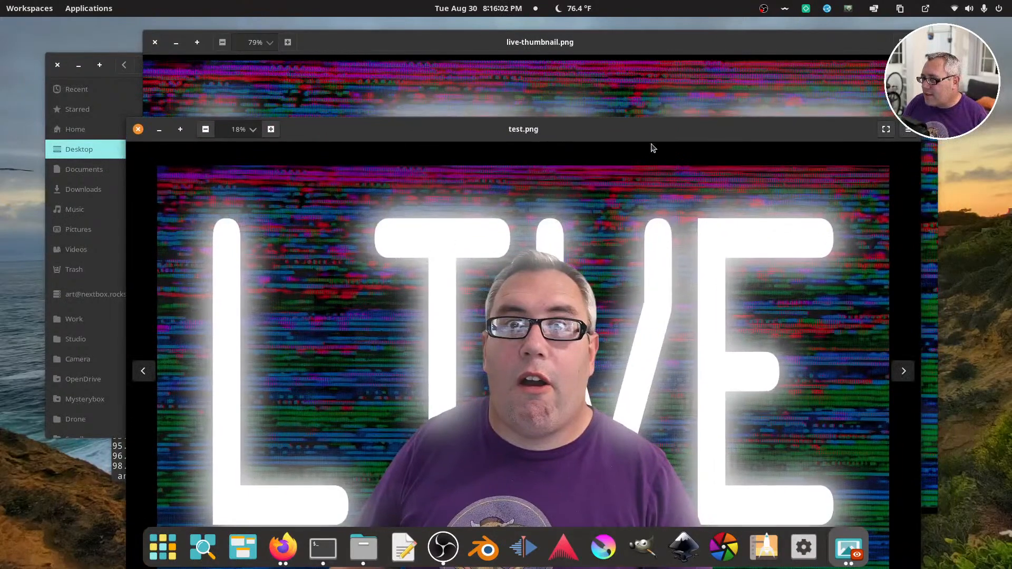
pyautogui.moveTo(621, 134); pyautogui.dragTo(552, 74)
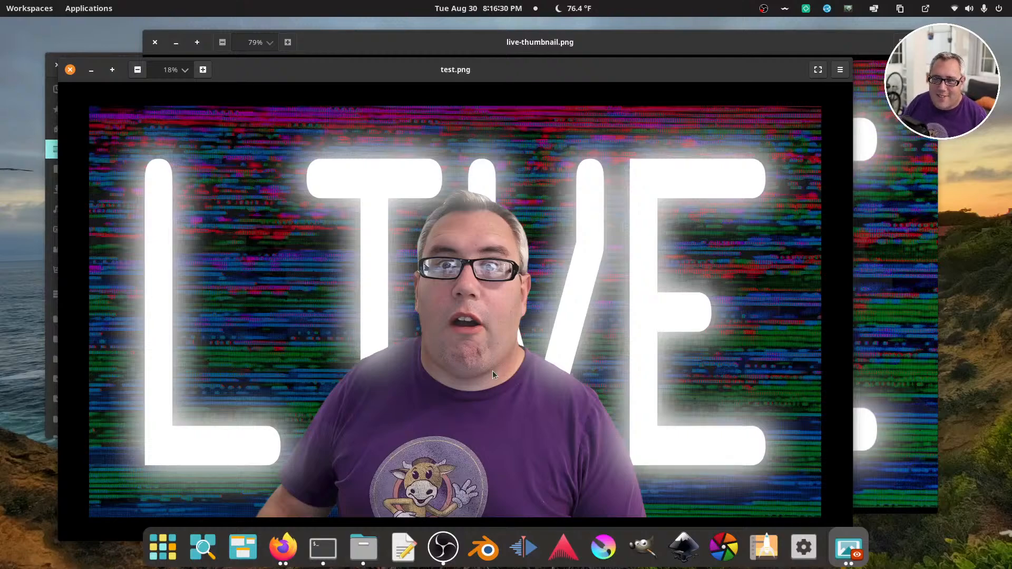
# Close the test.png and live-thumbnail.png viewer windows and switch to the Firefox window with the Unsplash photo
pyautogui.click(69, 70)
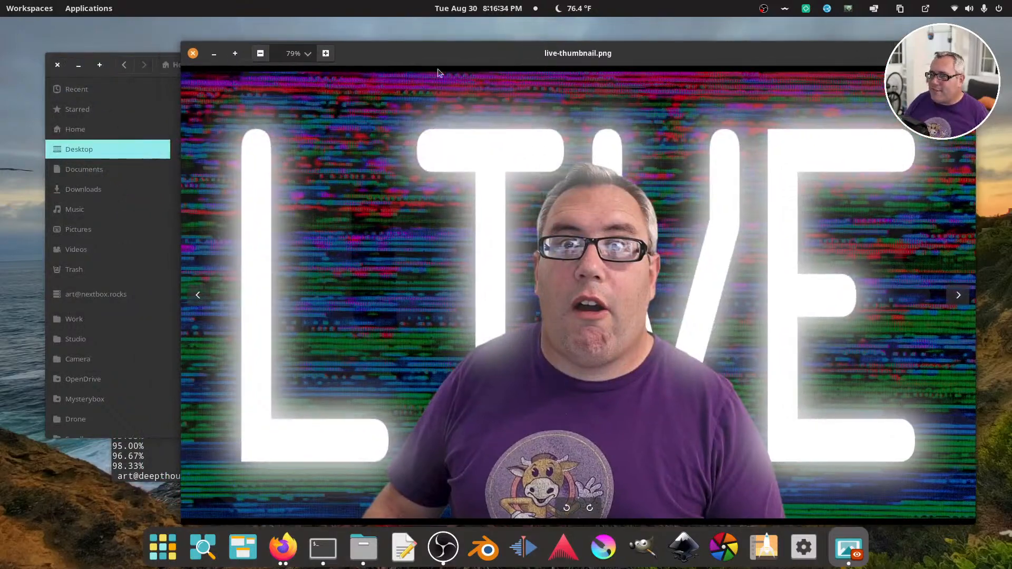
pyautogui.click(193, 54)
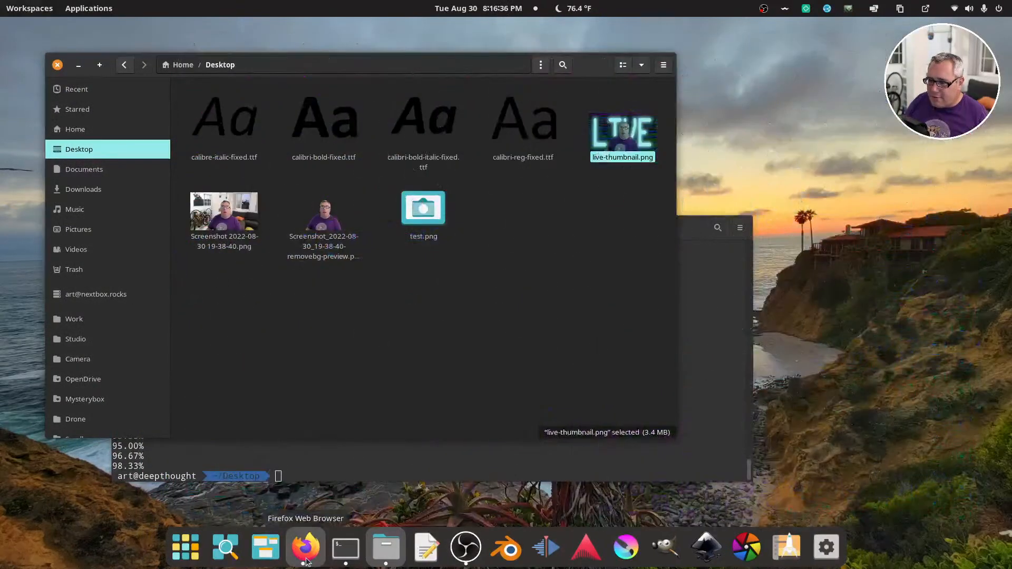
pyautogui.click(306, 559)
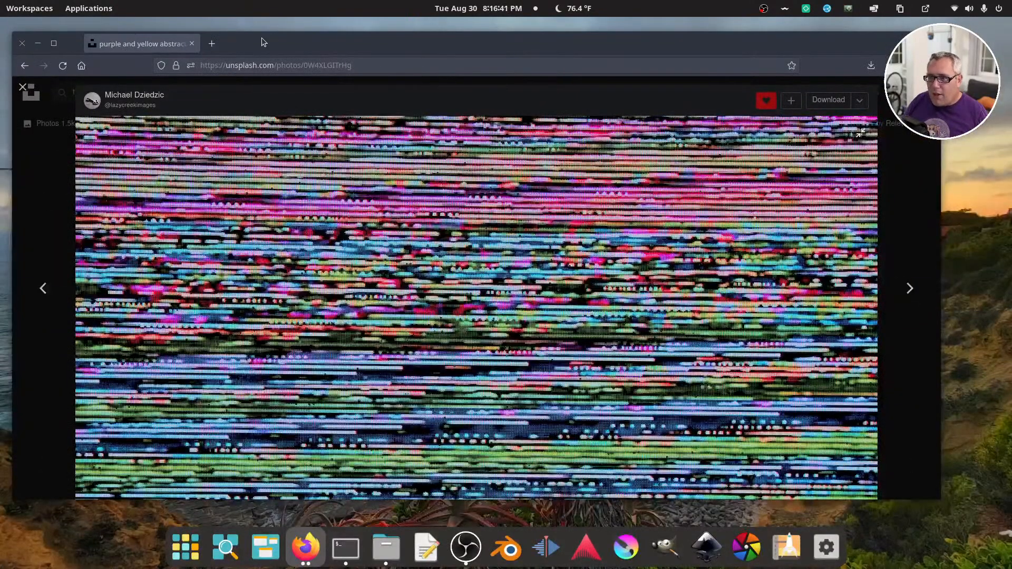
# Open the xinntao/Real-ESRGAN GitHub repository in a new browser tab and shift the browser window slightly
pyautogui.click(212, 44)
pyautogui.click(212, 65)
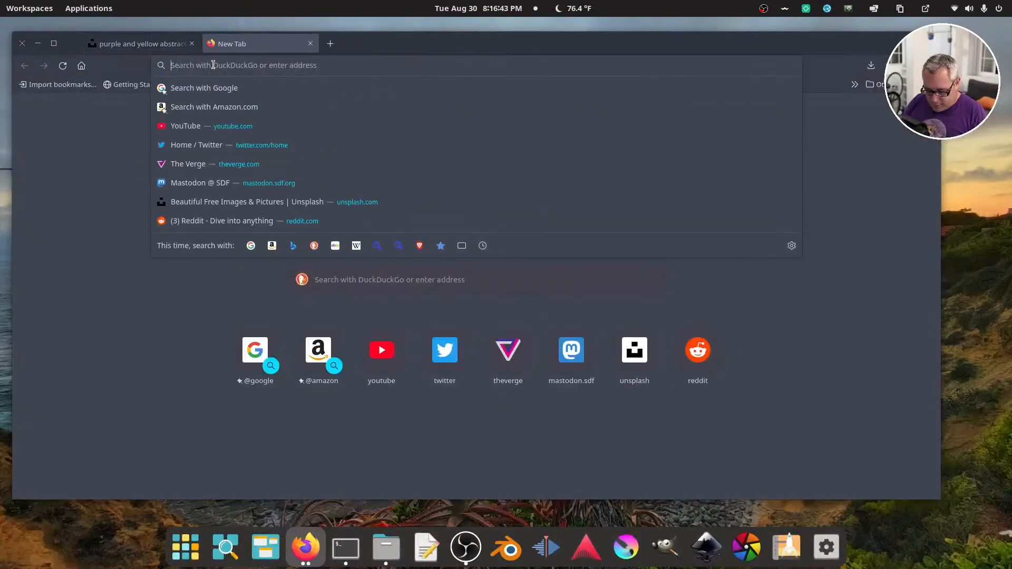
pyautogui.write('readcomicsonline.ru/')
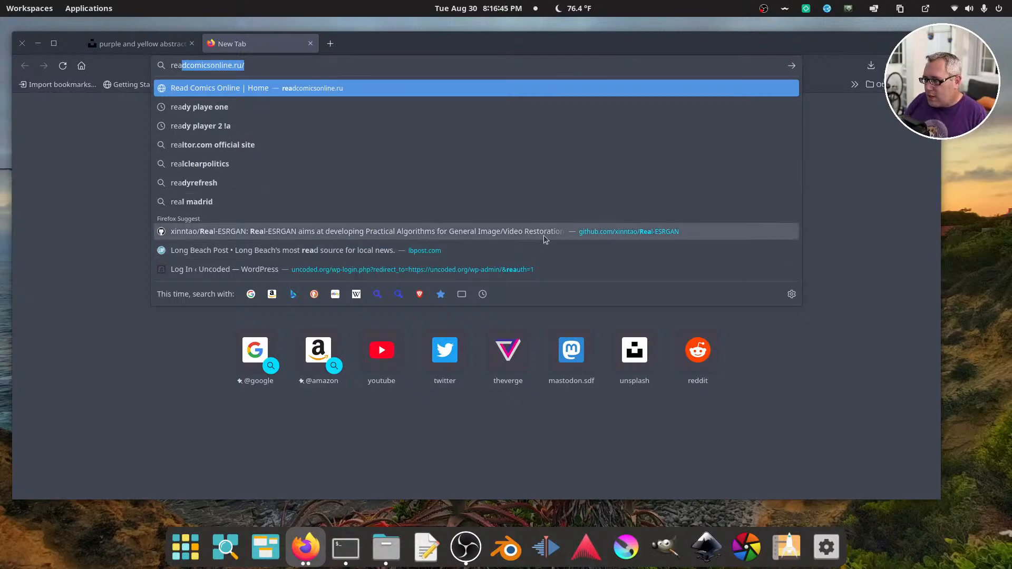
pyautogui.click(544, 232)
pyautogui.moveTo(433, 55); pyautogui.dragTo(451, 50)
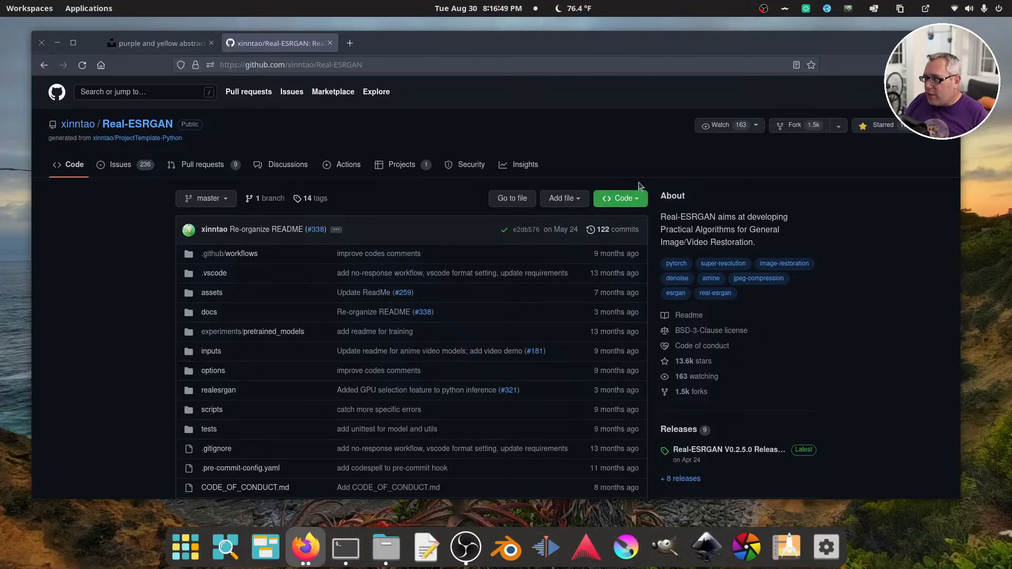
# Select the Real-ESRGAN repository's full web address, dismiss the address suggestions, and switch windows
pyautogui.click(420, 65)
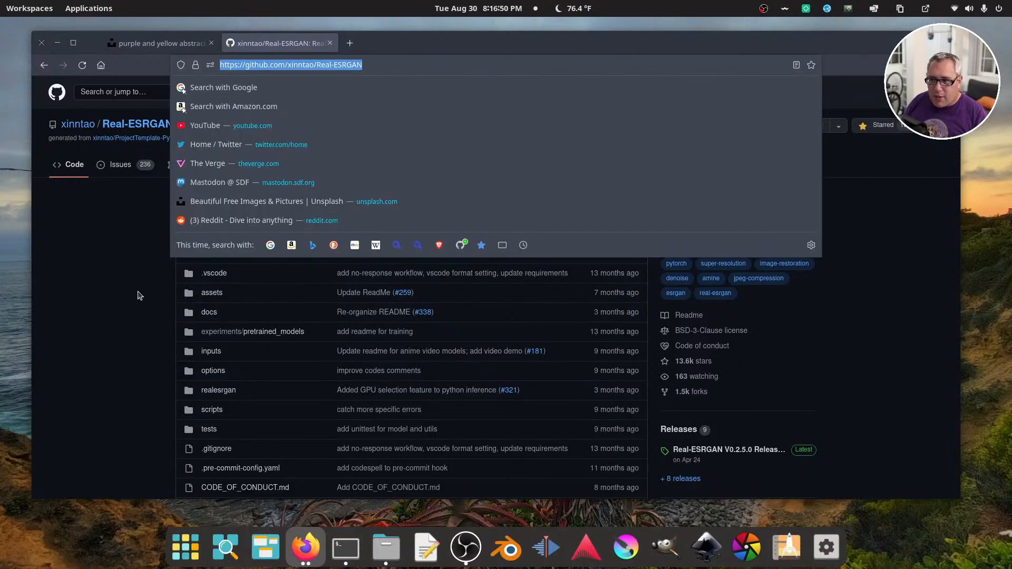
pyautogui.click(85, 300)
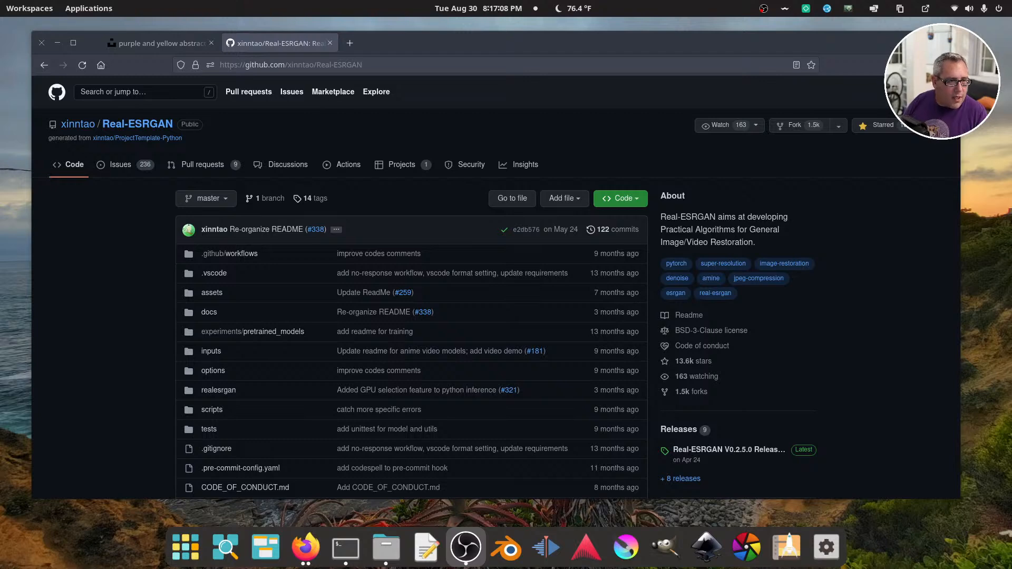
pyautogui.hotkey('alt', 'Tab')
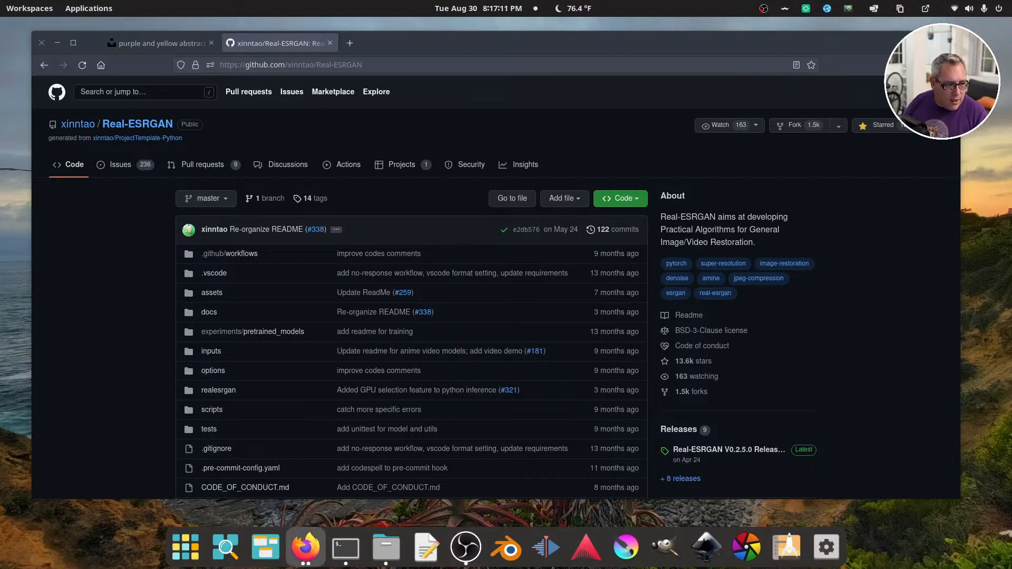
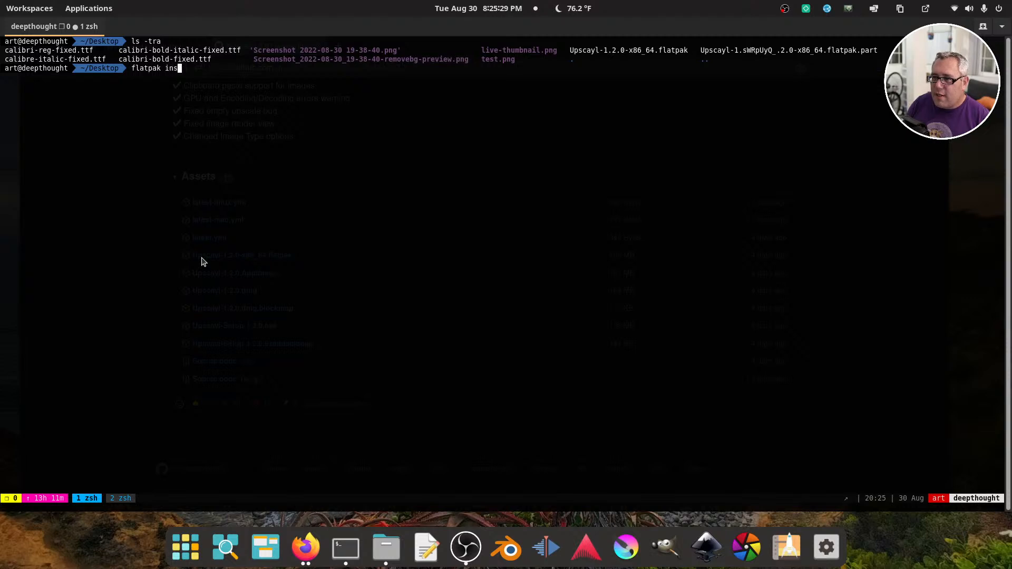
# Install Upscayl-1.2.0-x86_64.flatpak from the Desktop folder with flatpak, entering the account password and agreeing to install the required runtime
pyautogui.write('Upsc')
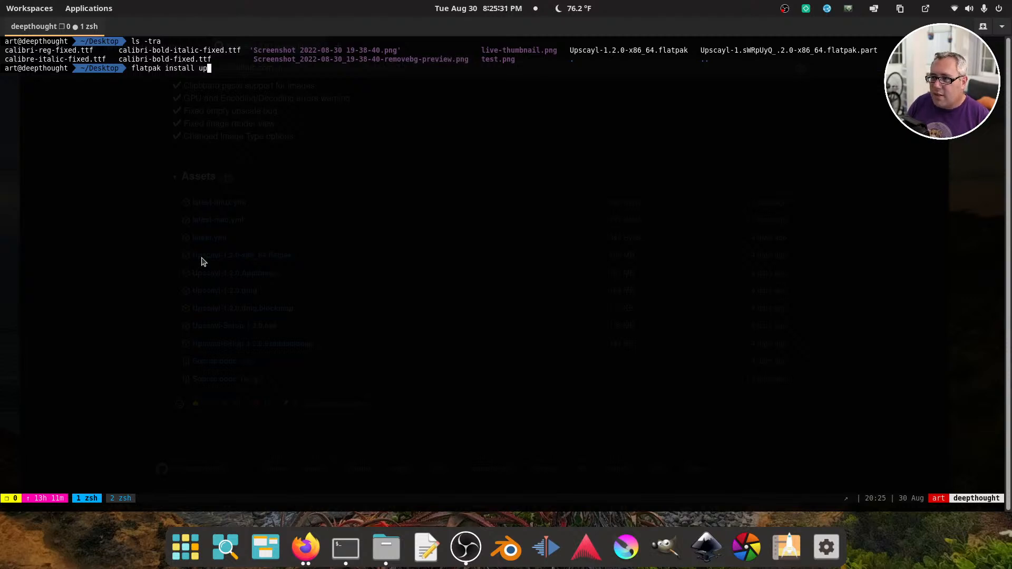
pyautogui.press('Tab')
pyautogui.press('Return')
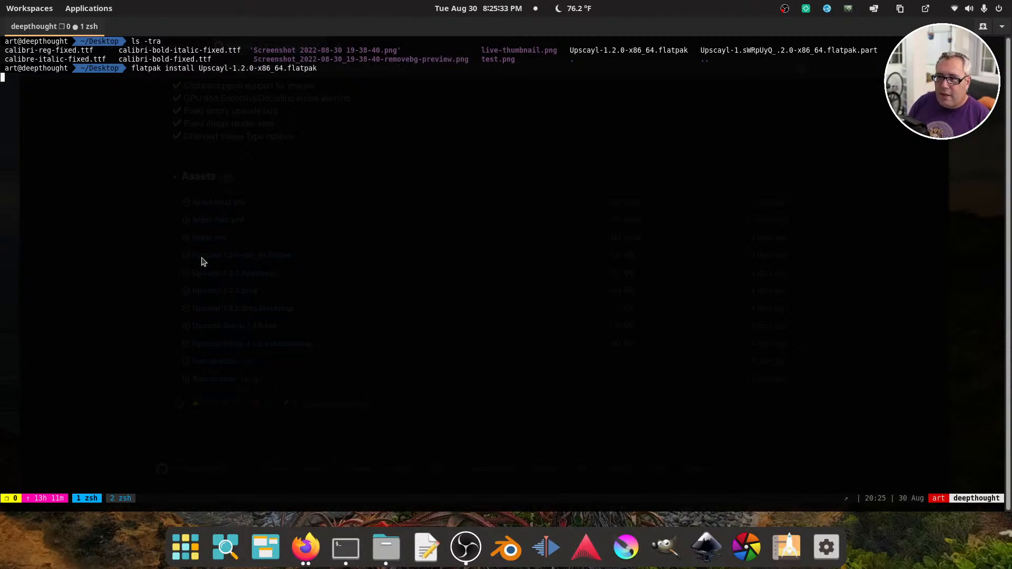
pyautogui.write('••••••••')
pyautogui.press('Return')
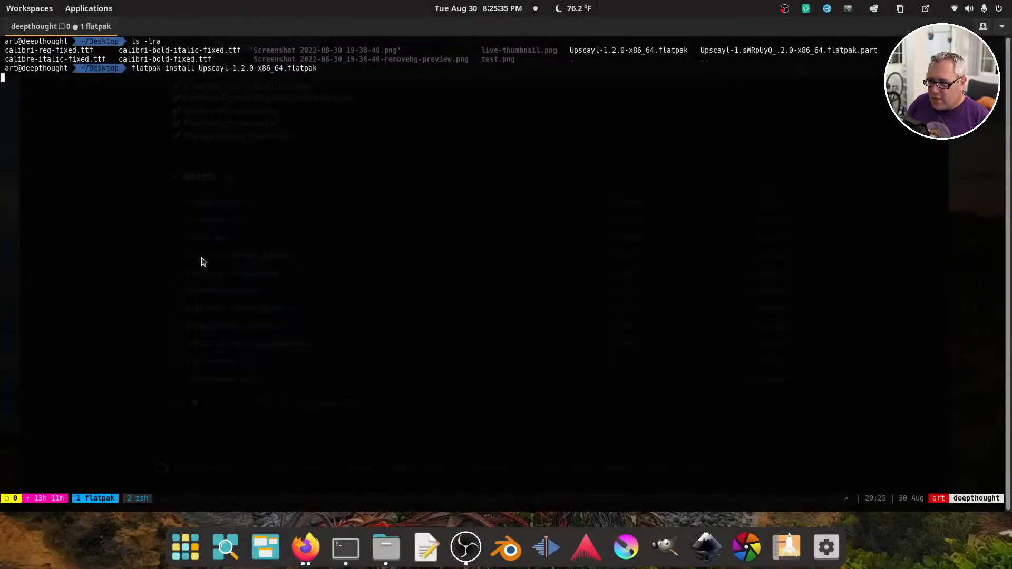
pyautogui.write('y')
pyautogui.press('Return')
pyautogui.press('Return')
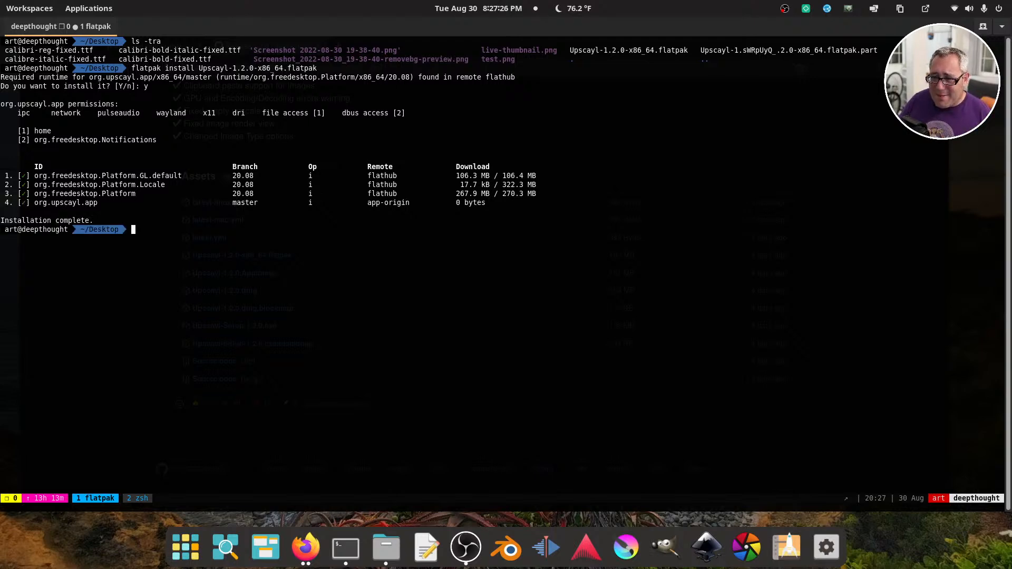
# Hide the drop-down terminal, launch Upscayl, and move its window over the browser
pyautogui.press('F12')
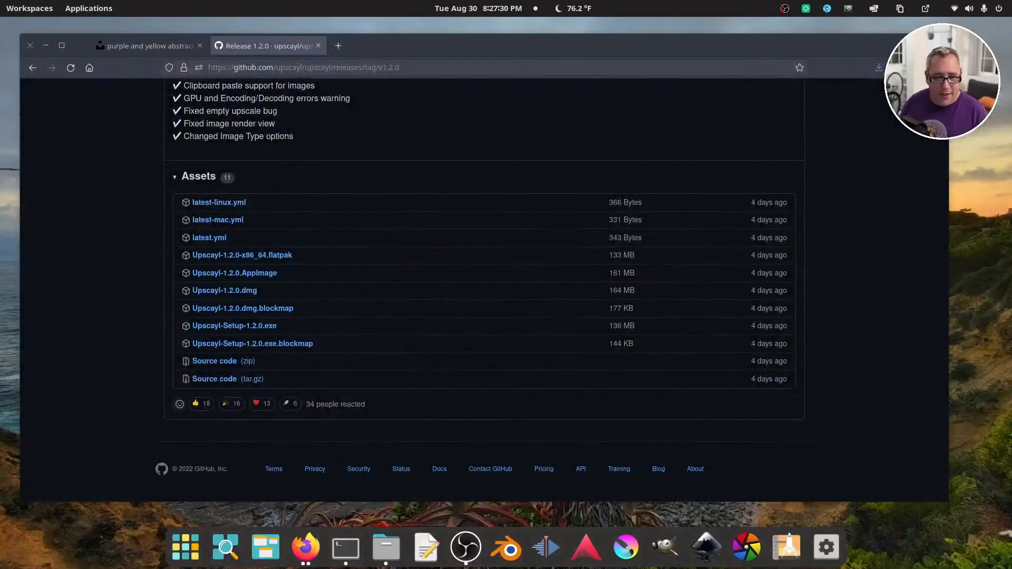
pyautogui.press('super')
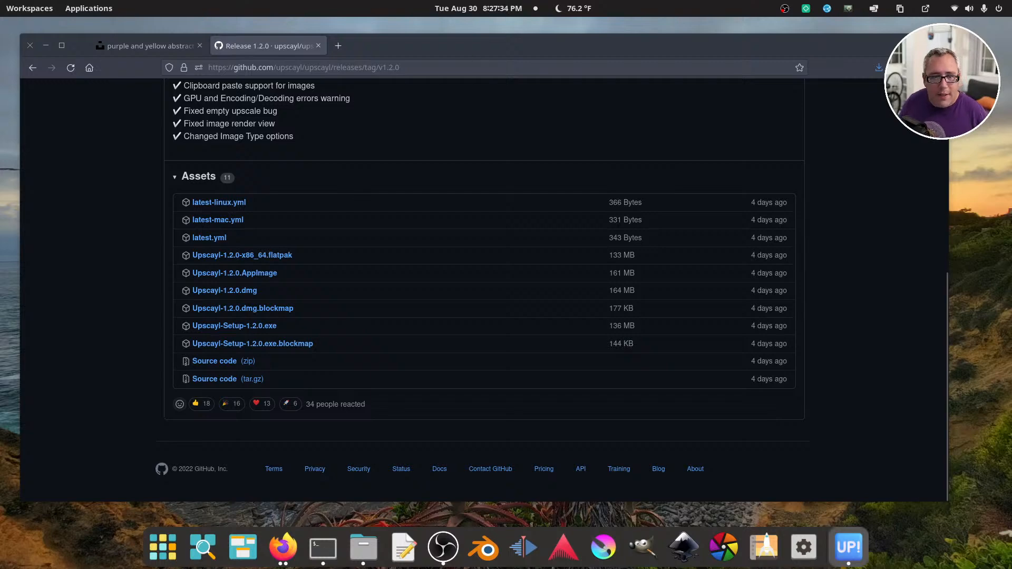
pyautogui.moveTo(493, 158); pyautogui.dragTo(595, 87)
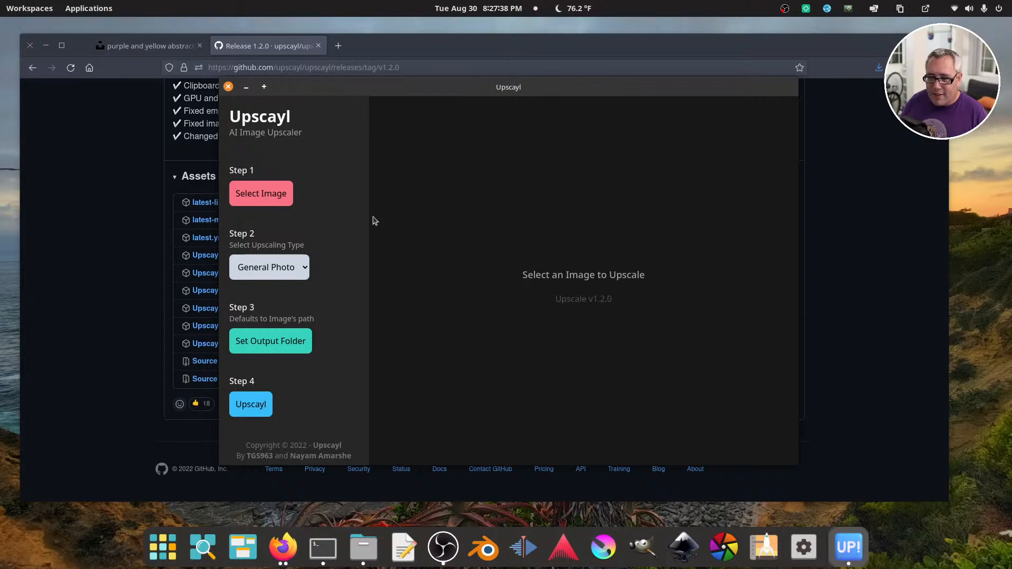
# Check the upscaling types, keep General Photo, and load live-thumbnail.png from the Desktop as the image to upscale
pyautogui.click(272, 265)
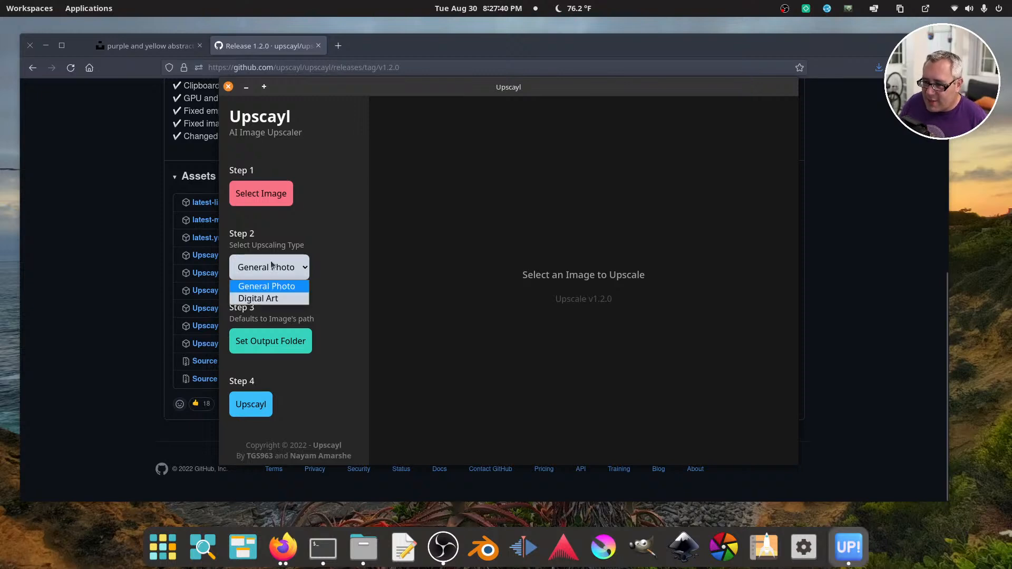
pyautogui.click(272, 265)
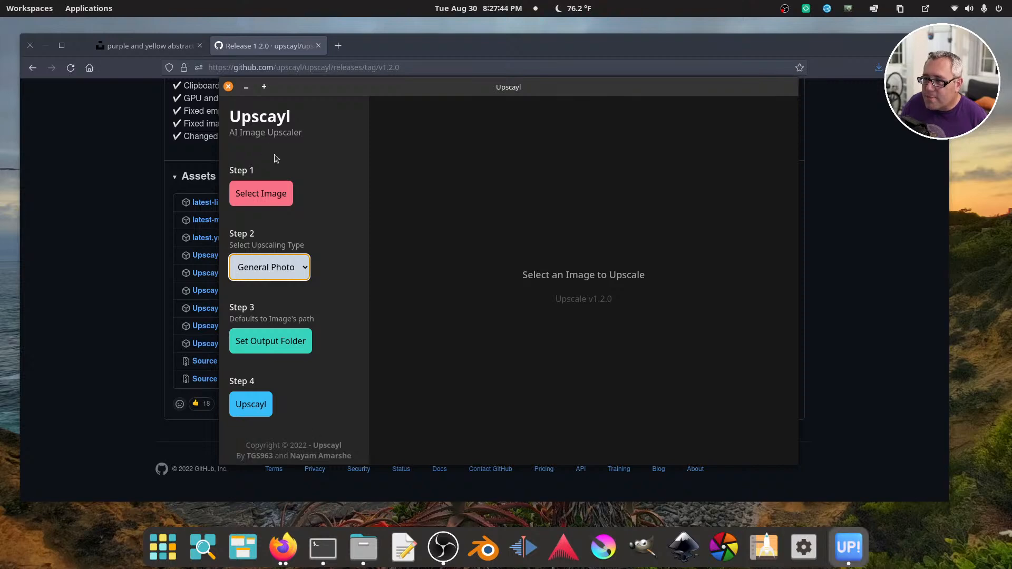
pyautogui.click(271, 191)
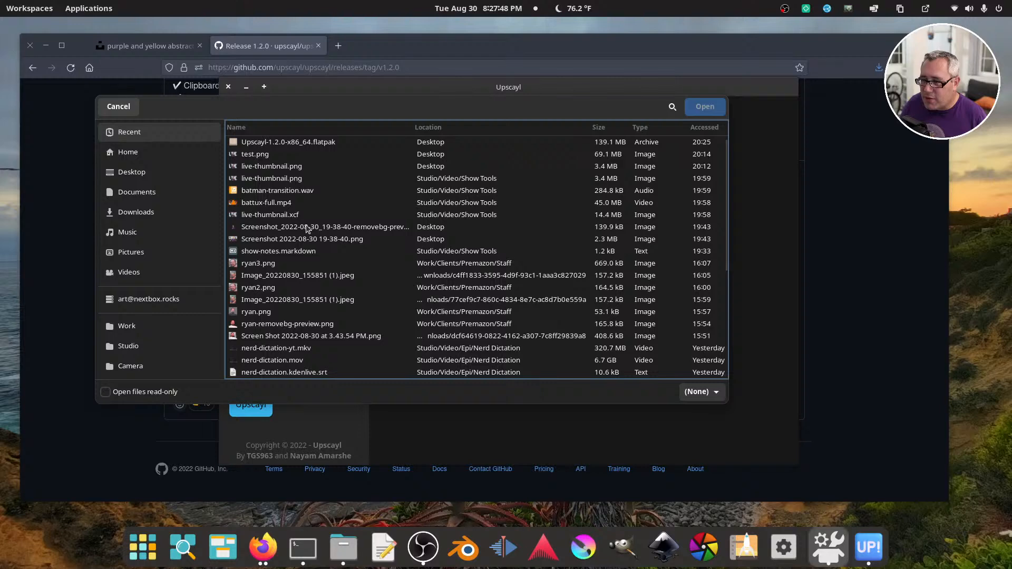
pyautogui.click(280, 172)
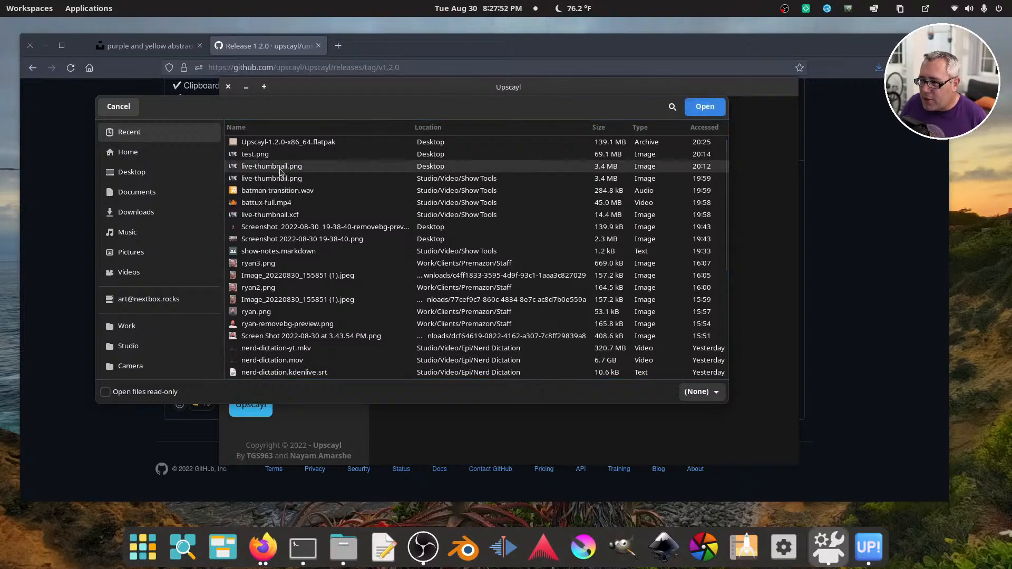
pyautogui.click(705, 107)
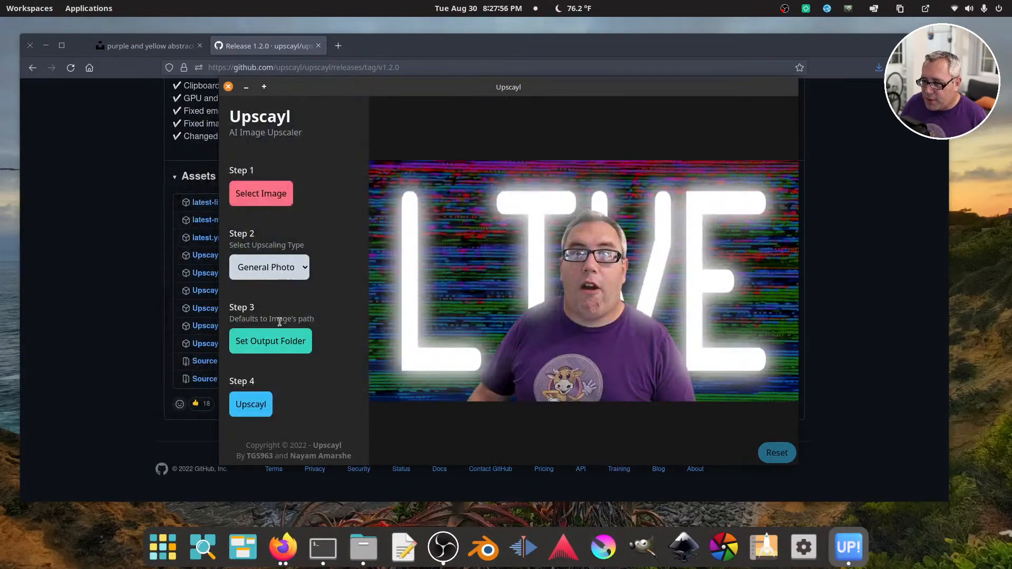
# Set the Desktop as the output folder and start upscaling the image
pyautogui.click(275, 342)
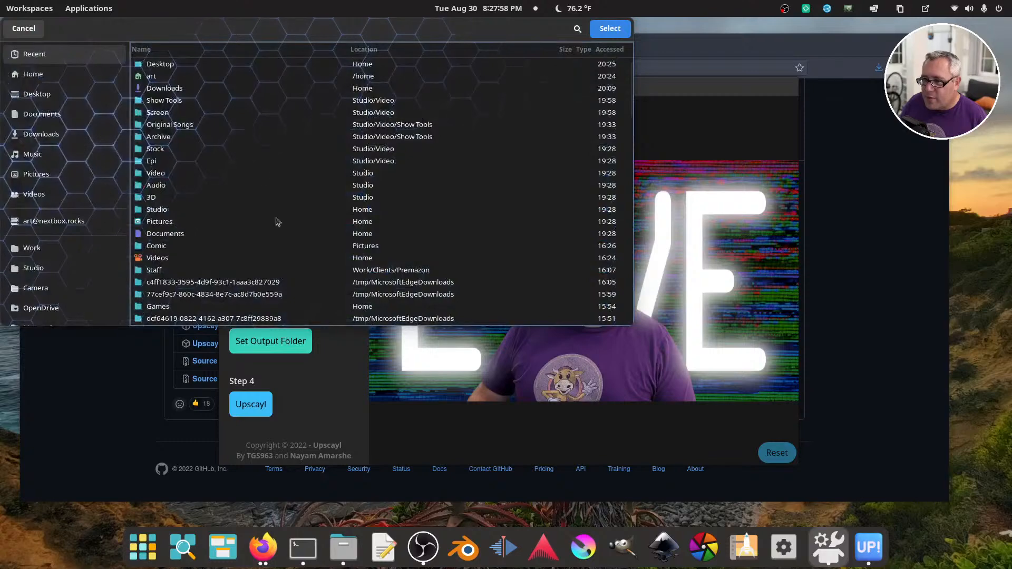
pyautogui.doubleClick(220, 85)
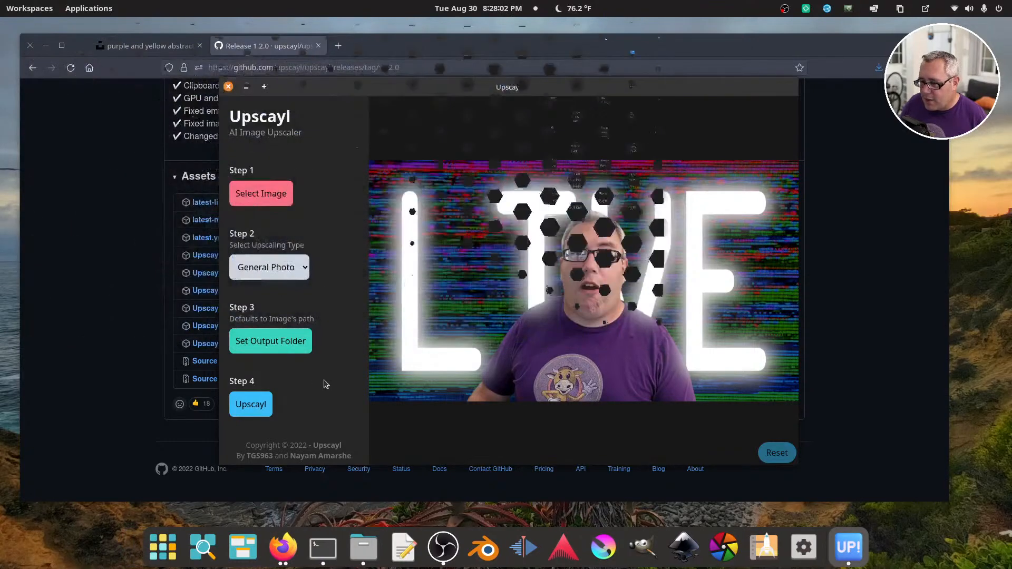
pyautogui.click(259, 404)
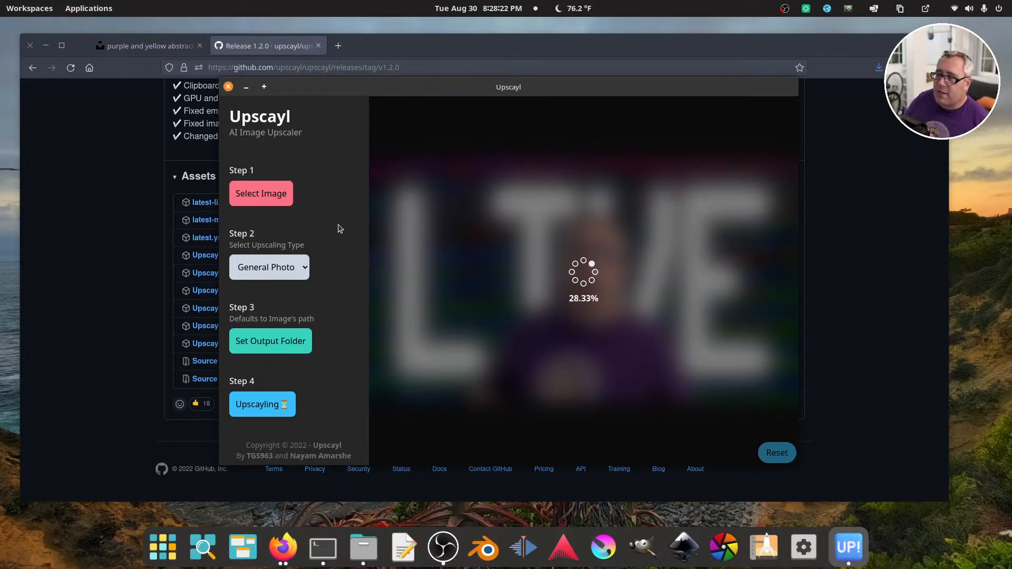
pyautogui.moveTo(324, 88); pyautogui.dragTo(389, 131)
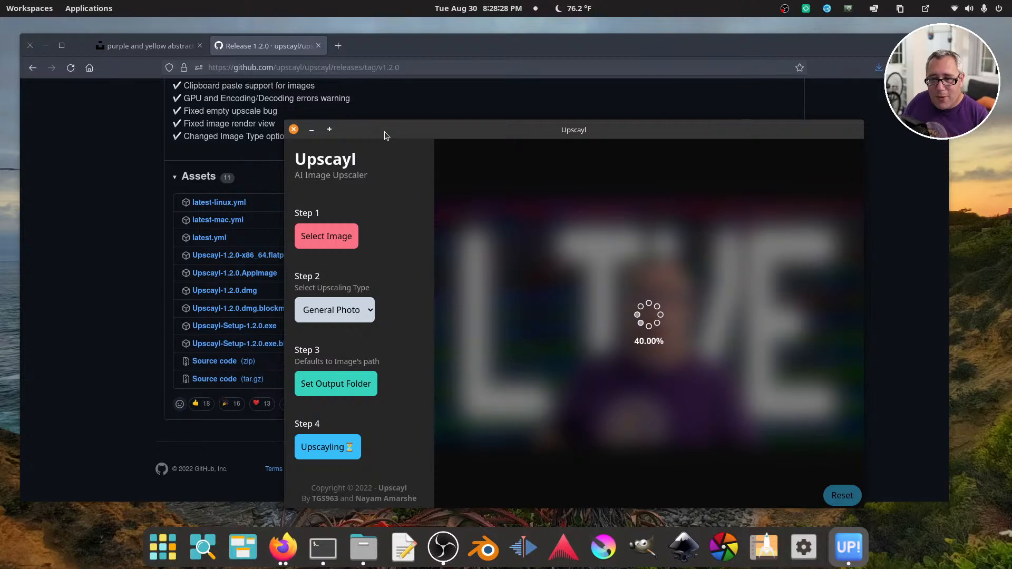
pyautogui.moveTo(384, 131); pyautogui.dragTo(330, 125)
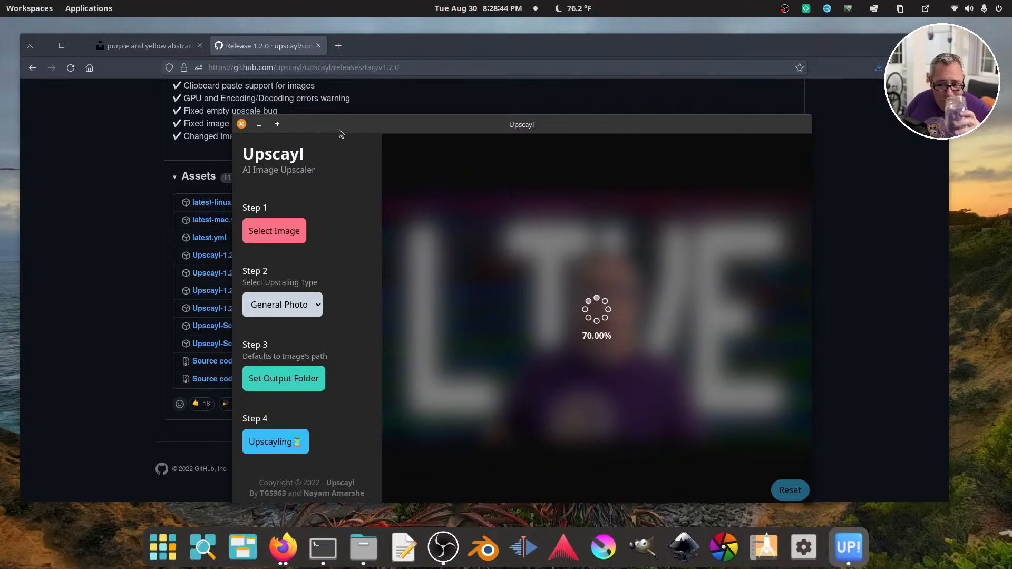
pyautogui.moveTo(339, 130); pyautogui.dragTo(317, 141)
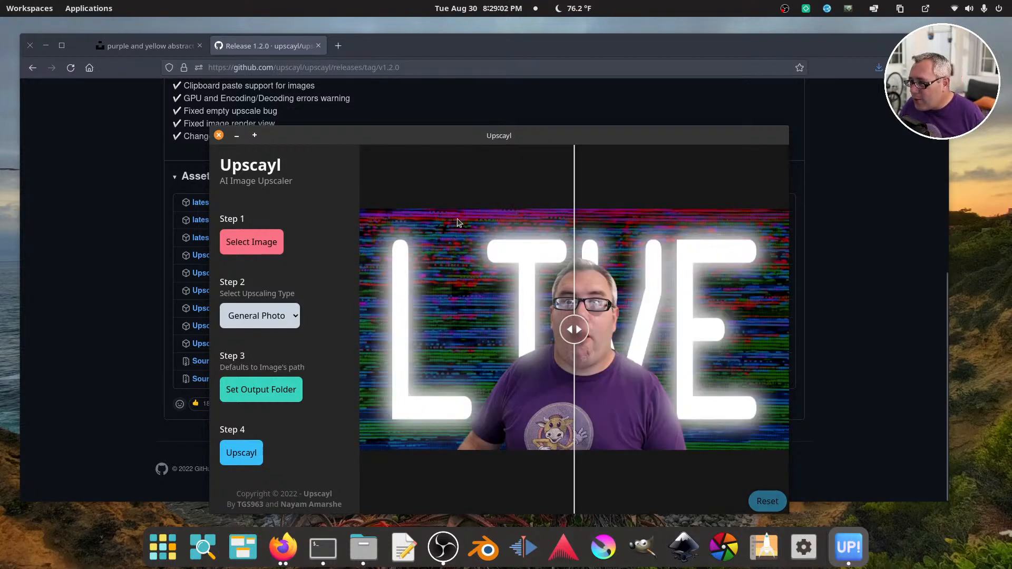
# Compare the original and upscaled image across the face with the before/after slider in the maximized Upscayl window, and close Upscayl
pyautogui.doubleClick(526, 136)
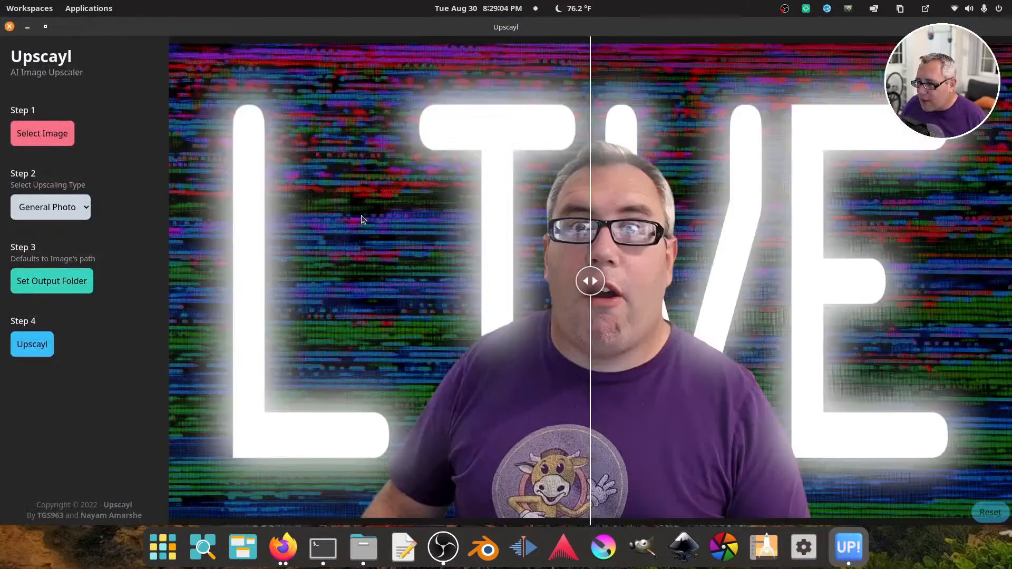
pyautogui.moveTo(614, 286); pyautogui.dragTo(600, 363)
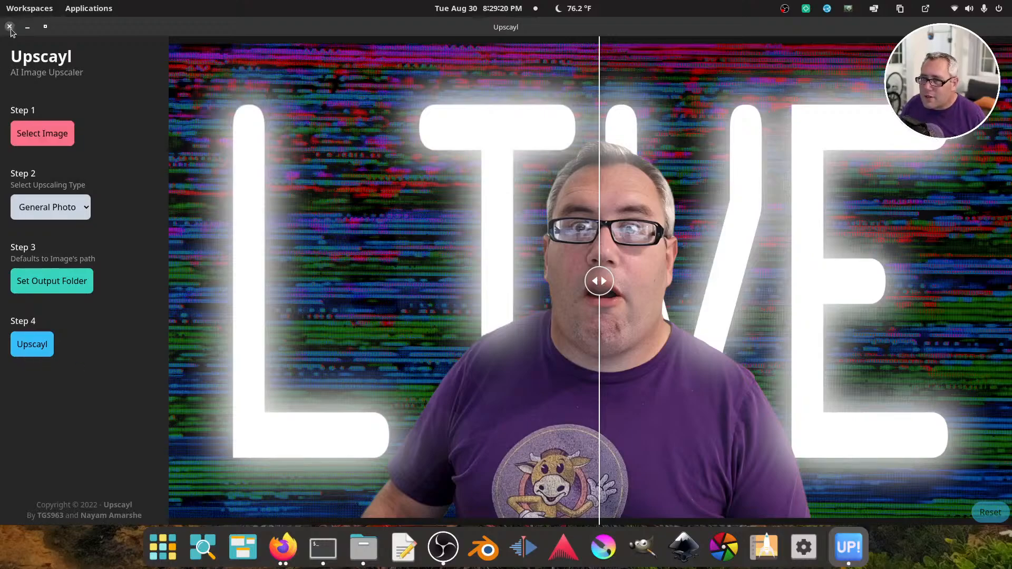
pyautogui.click(9, 26)
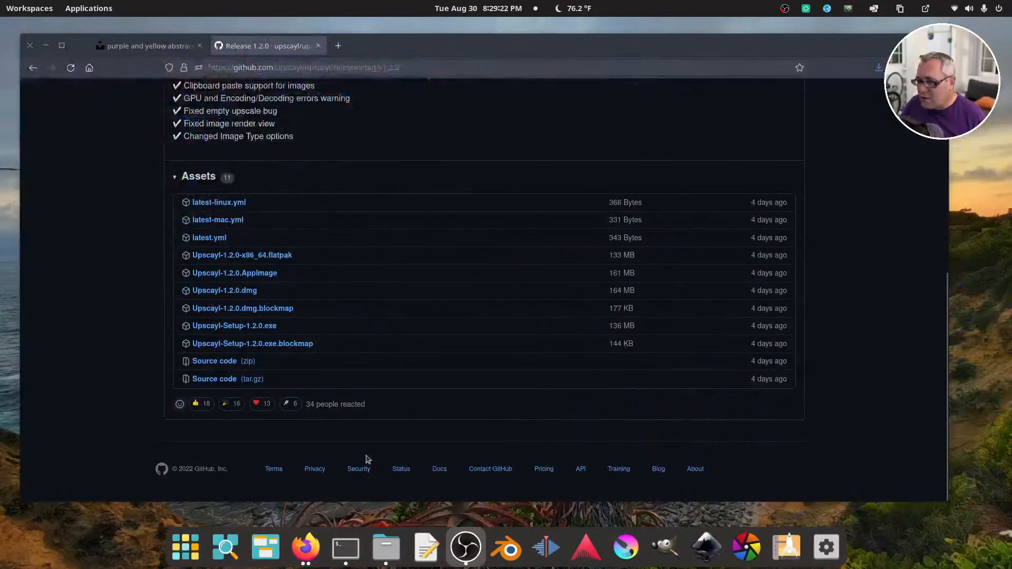
# Open live-thumbnail_upscayled_4x.png from the Desktop folder, inspect the mouth and chin at 100% zoom, and close the viewer
pyautogui.click(391, 552)
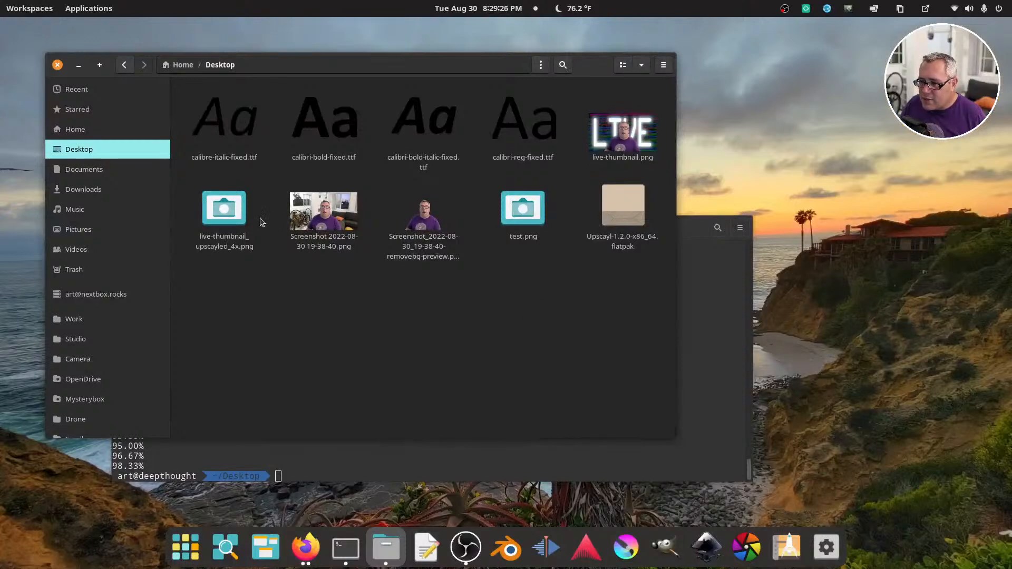
pyautogui.doubleClick(224, 210)
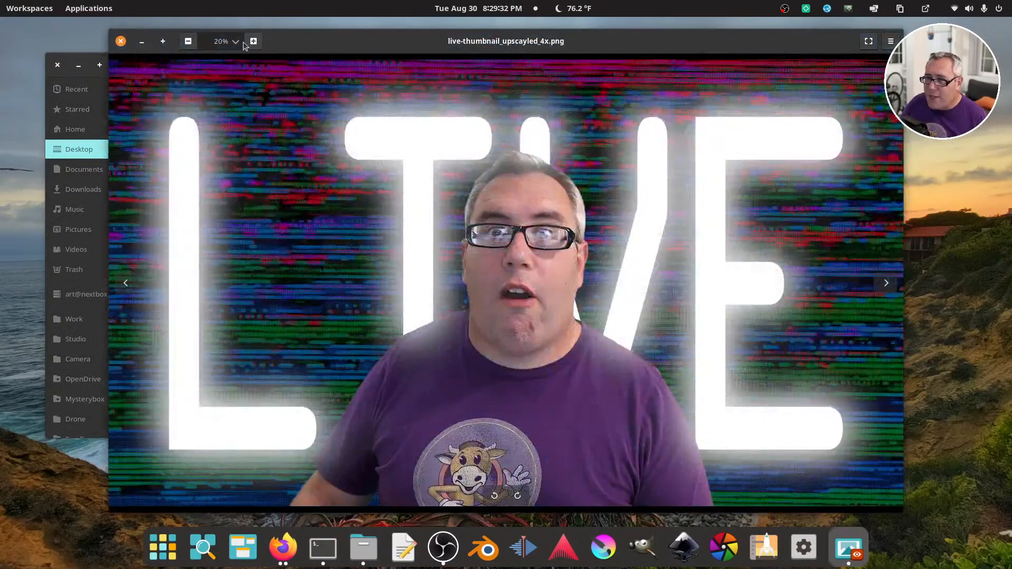
pyautogui.click(235, 41)
pyautogui.click(232, 112)
pyautogui.moveTo(641, 246); pyautogui.dragTo(461, 132)
pyautogui.moveTo(502, 300); pyautogui.dragTo(477, 142)
pyautogui.moveTo(557, 283); pyautogui.dragTo(574, 294)
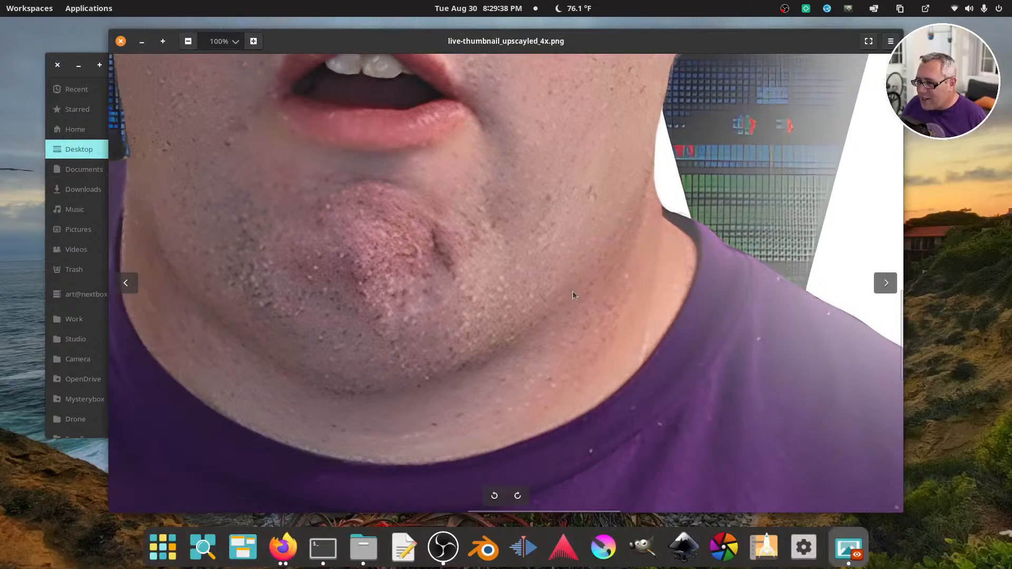
pyautogui.click(121, 41)
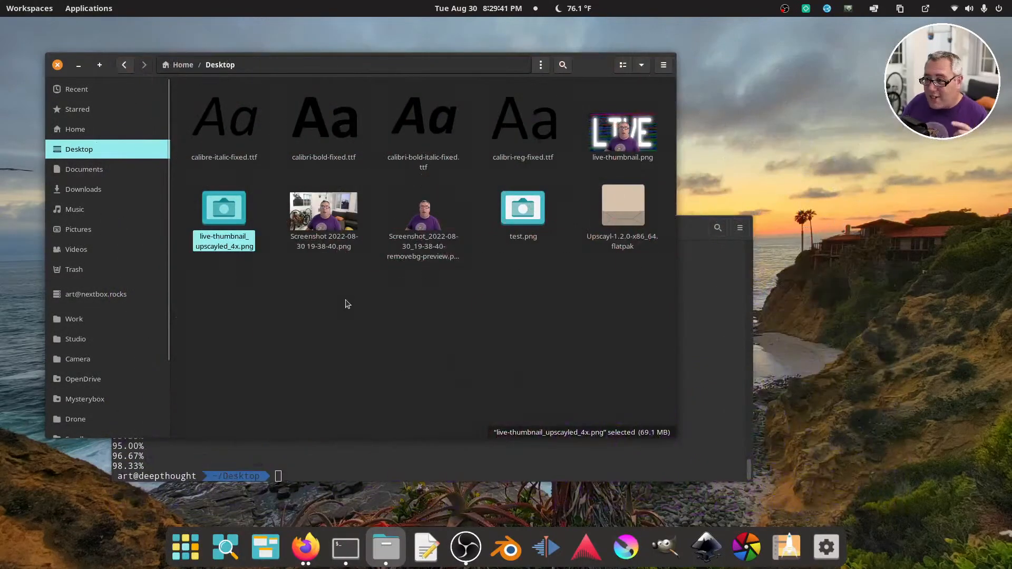
pyautogui.click(347, 304)
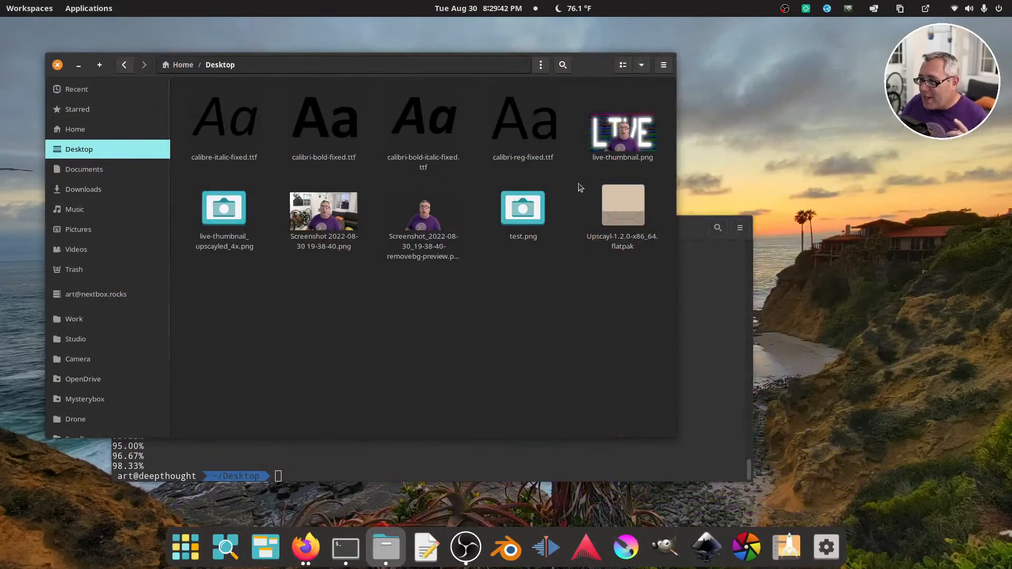
# Open test.png in a maximized viewer, inspect the same mouth and chin area at 100% zoom, and close it
pyautogui.doubleClick(523, 210)
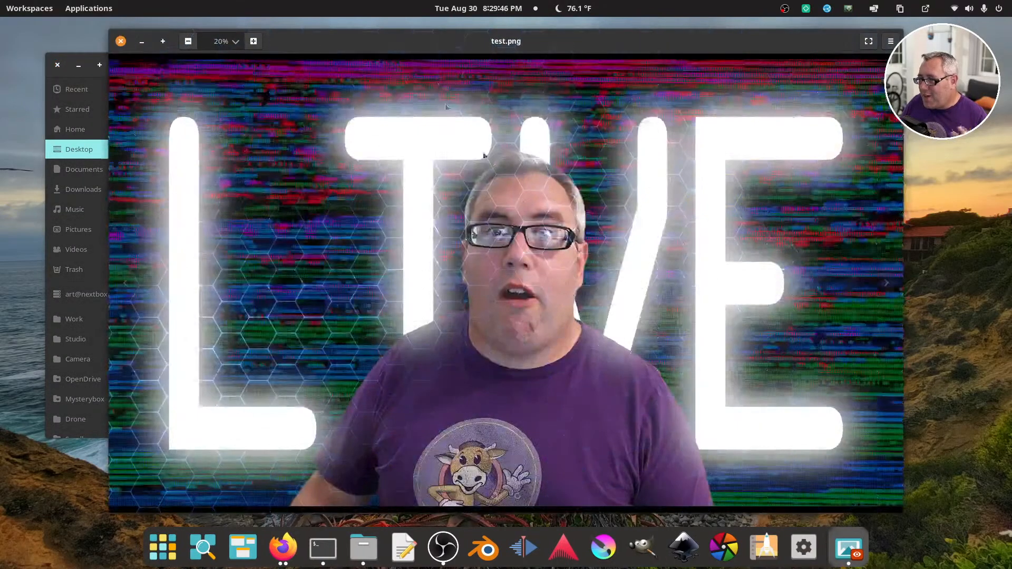
pyautogui.doubleClick(406, 35)
pyautogui.click(131, 30)
pyautogui.click(117, 100)
pyautogui.moveTo(704, 302); pyautogui.dragTo(467, 142)
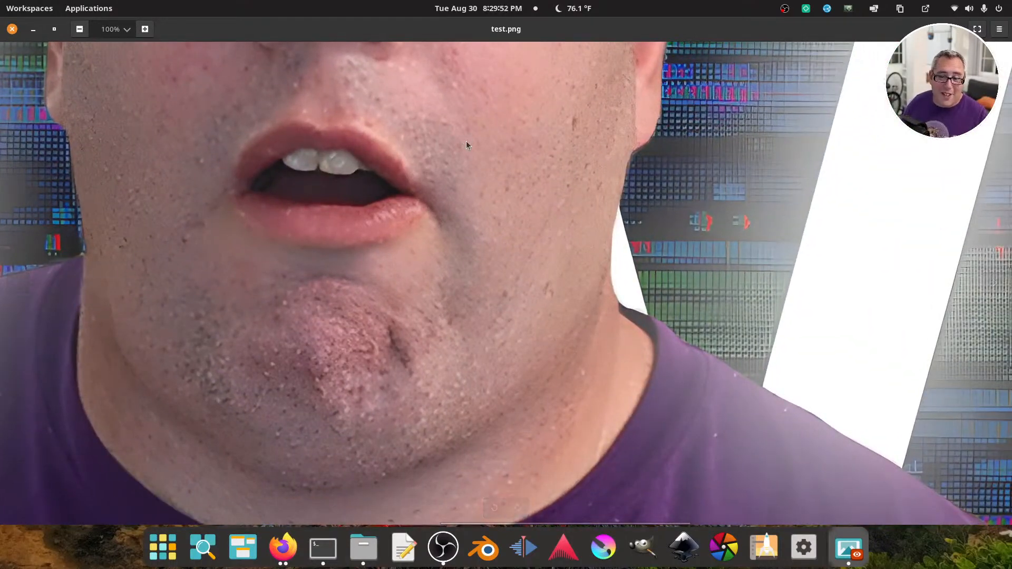
pyautogui.click(12, 29)
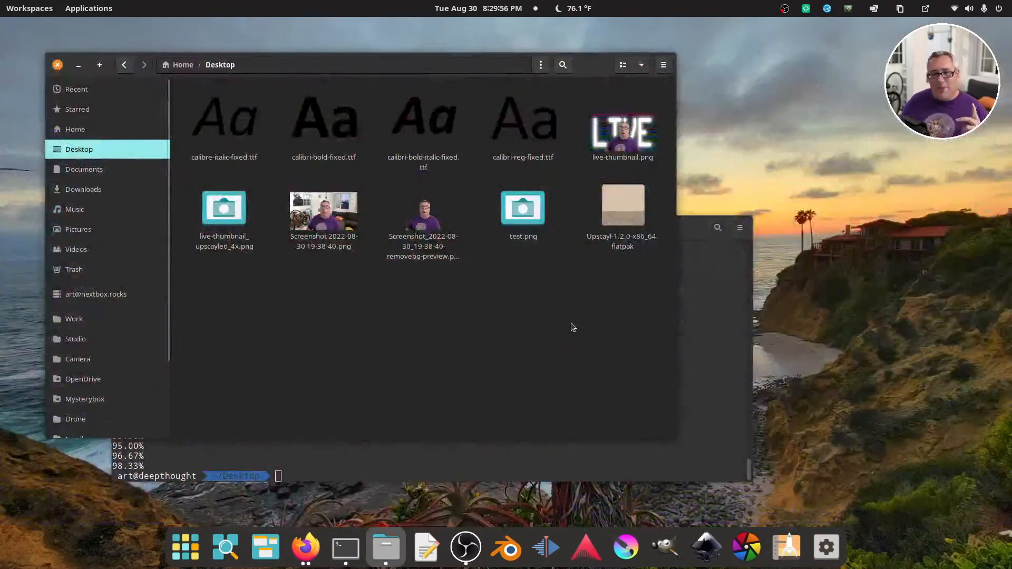